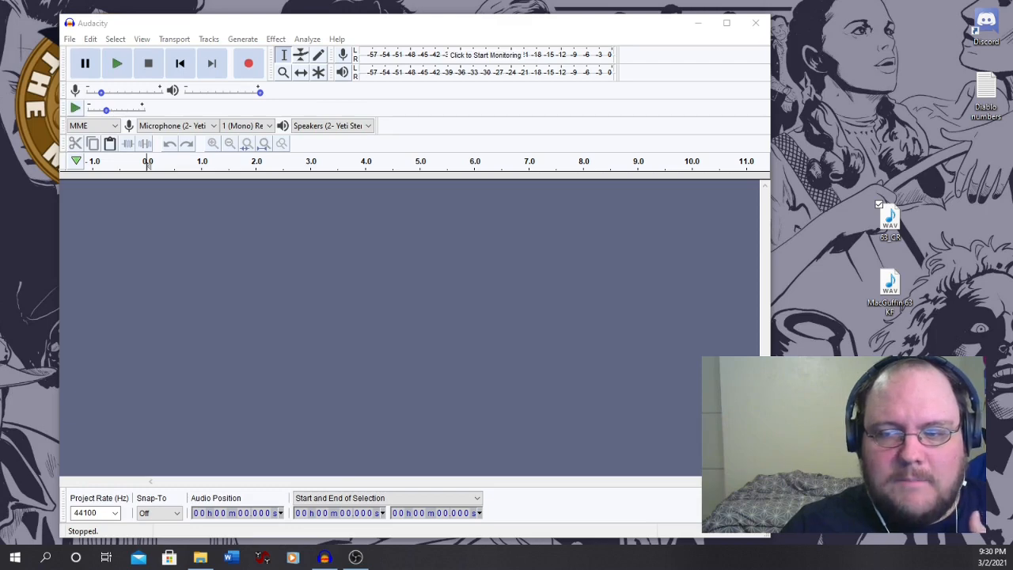
# - Lower the playback volume from full to roughly two thirds of its range
pyautogui.press('XF86AudioLowerVolume')
pyautogui.press('XF86AudioLowerVolume')
pyautogui.press('XF86AudioLowerVolume')
pyautogui.press('XF86AudioLowerVolume')
pyautogui.press('XF86AudioLowerVolume')
pyautogui.press('XF86AudioLowerVolume')
pyautogui.press('XF86AudioLowerVolume')
pyautogui.press('XF86AudioLowerVolume')
pyautogui.press('XF86AudioLowerVolume')
pyautogui.press('XF86AudioLowerVolume')
pyautogui.press('XF86AudioLowerVolume')
pyautogui.press('XF86AudioLowerVolume')
pyautogui.press('XF86AudioLowerVolume')
pyautogui.press('XF86AudioLowerVolume')
pyautogui.press('XF86AudioLowerVolume')
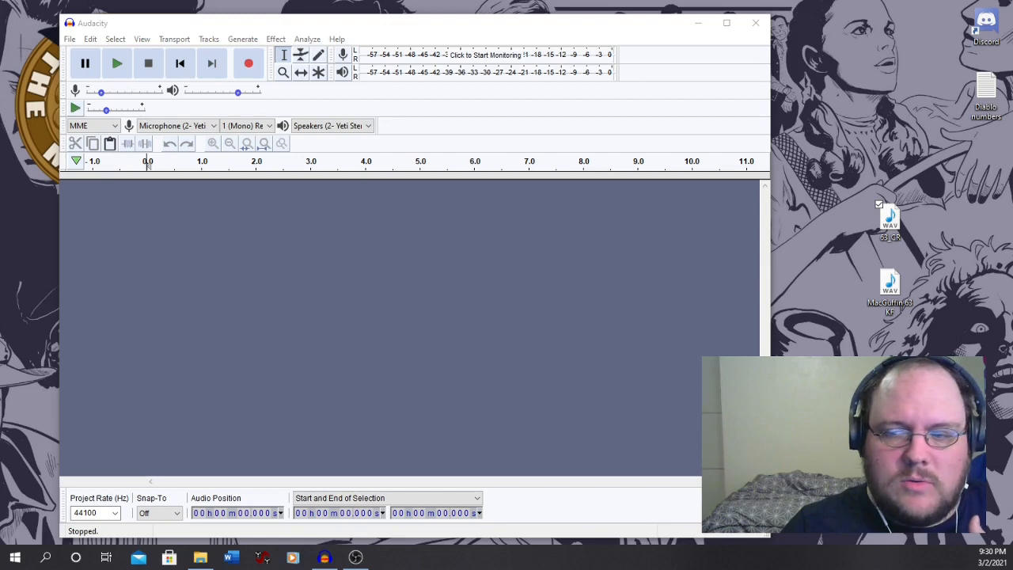
pyautogui.press('XF86AudioLowerVolume')
pyautogui.press('XF86AudioLowerVolume')
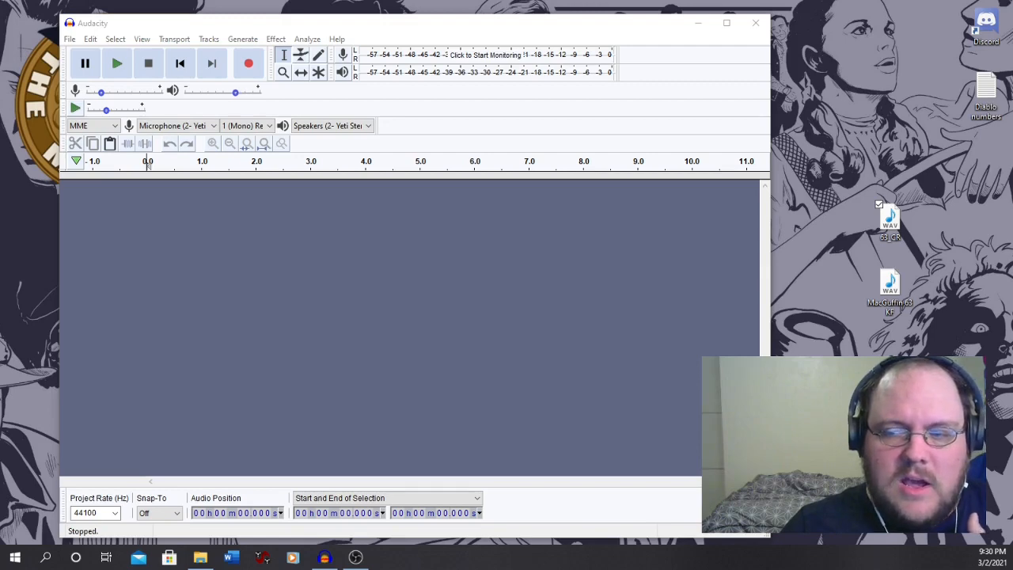
pyautogui.press('XF86AudioRaiseVolume')
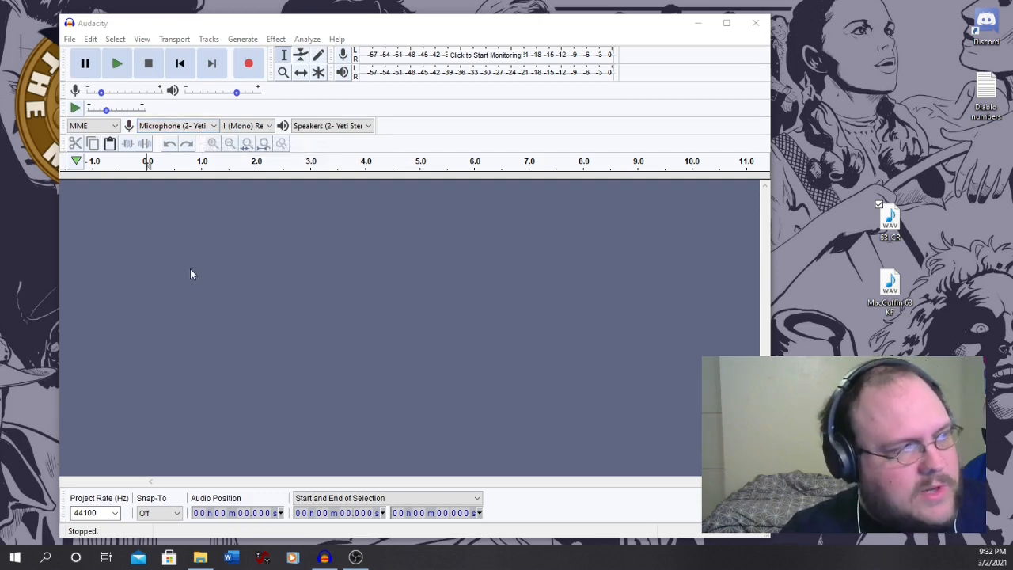
# - Choose the Yeti microphone as the recording device with 1 (Mono) recording channel
pyautogui.click(216, 127)
pyautogui.click(216, 128)
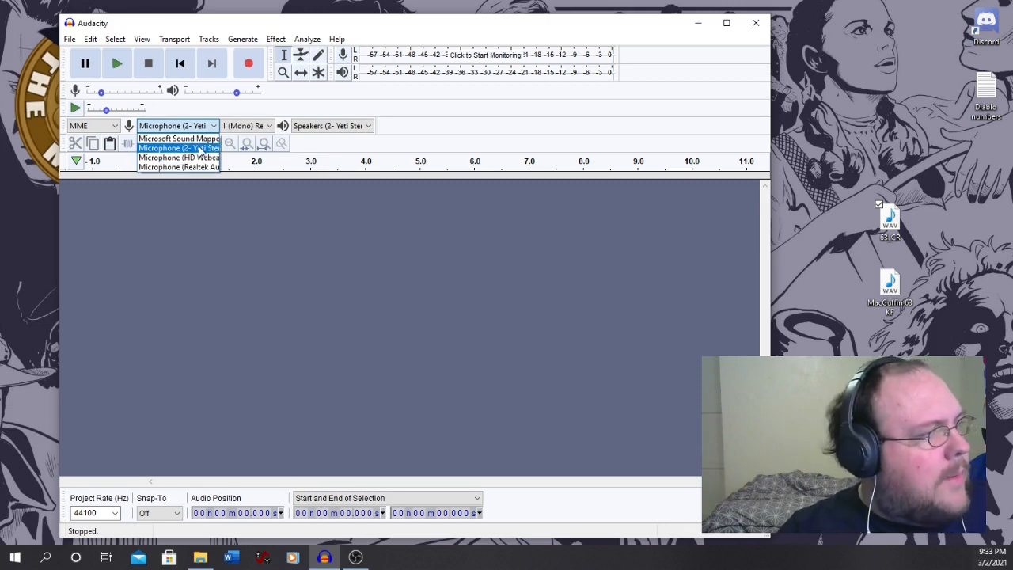
pyautogui.click(202, 149)
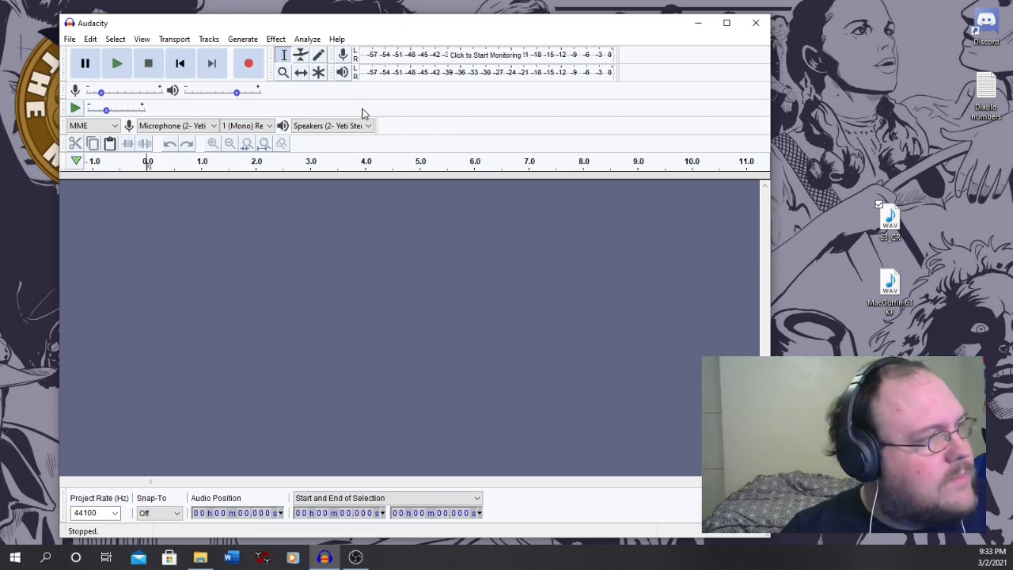
pyautogui.click(269, 129)
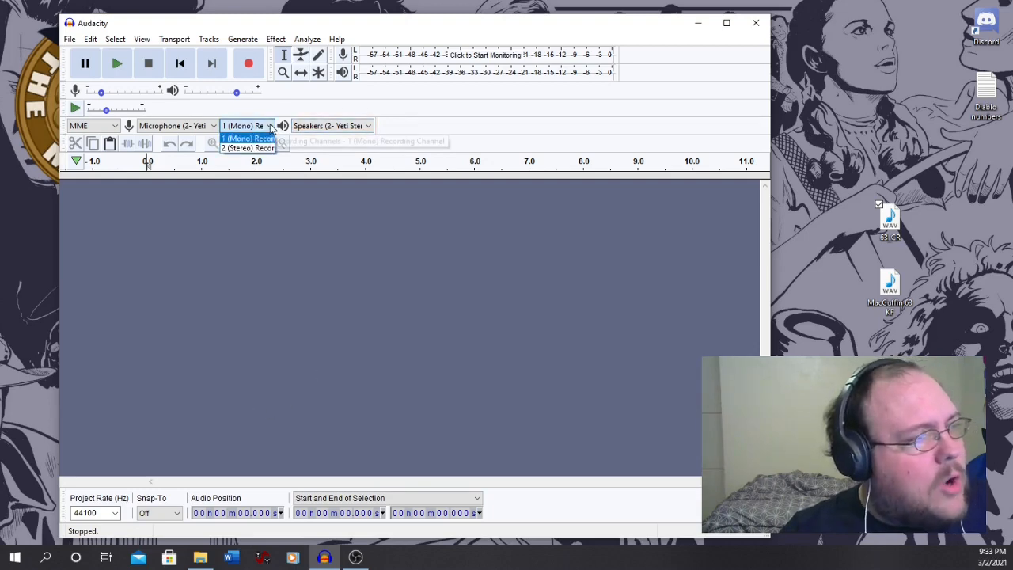
pyautogui.click(265, 136)
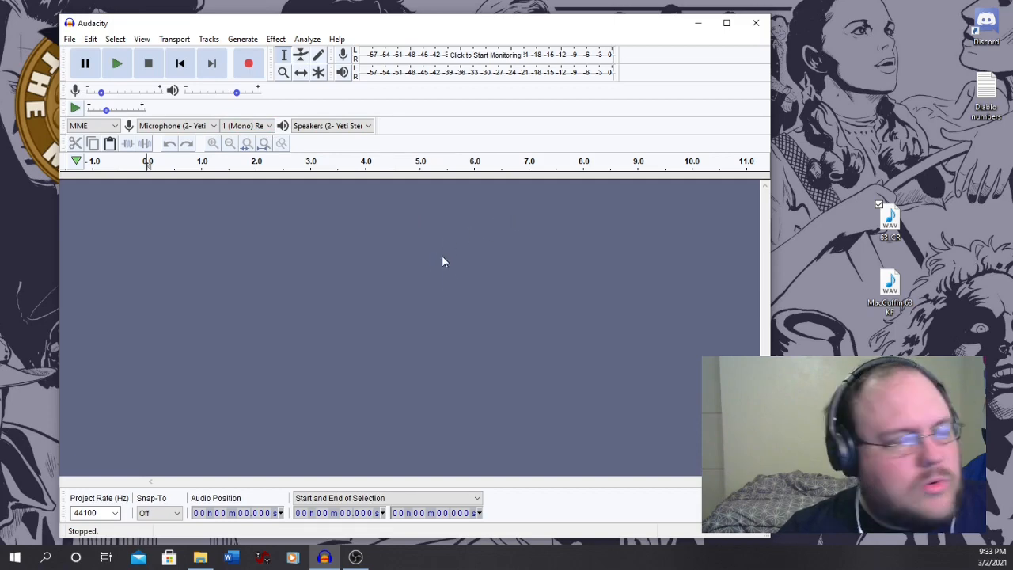
# - Record a mono voice test about 5 seconds long and remove its track from the project
pyautogui.click(248, 63)
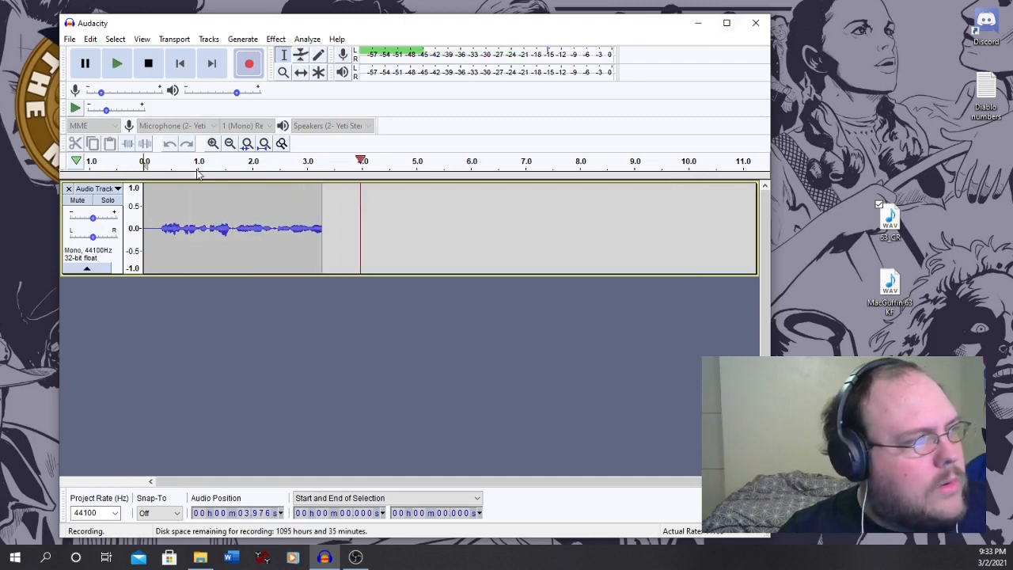
pyautogui.press('space')
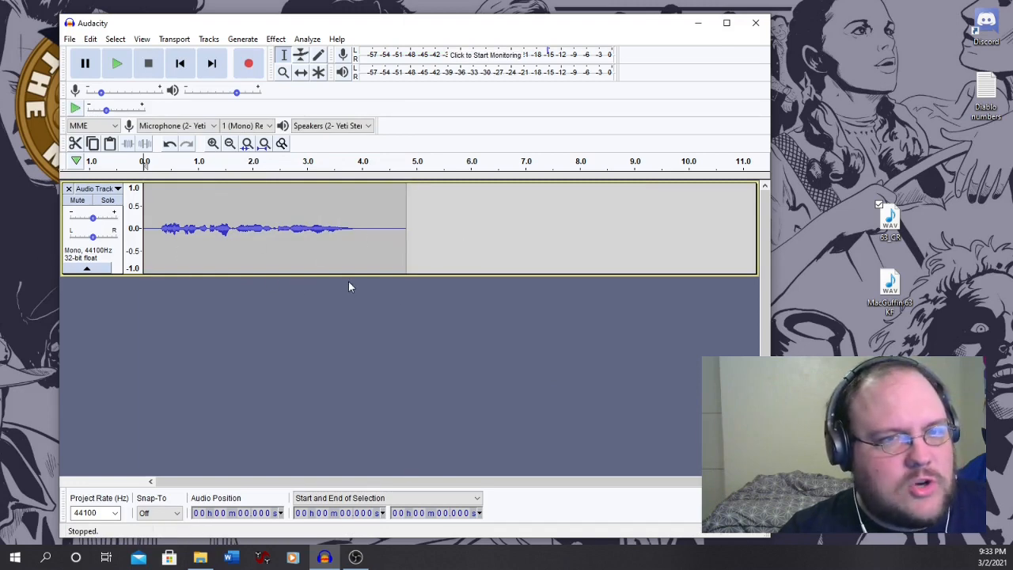
pyautogui.click(69, 190)
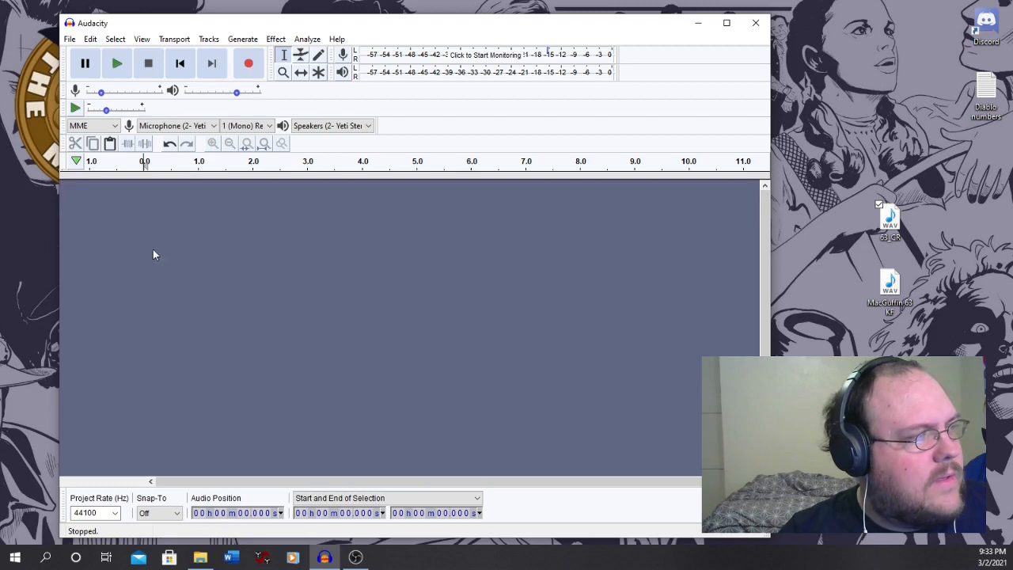
# - Switch the recording channels to 2 (Stereo) and record a voice test about 5 seconds long
pyautogui.click(262, 127)
pyautogui.click(257, 148)
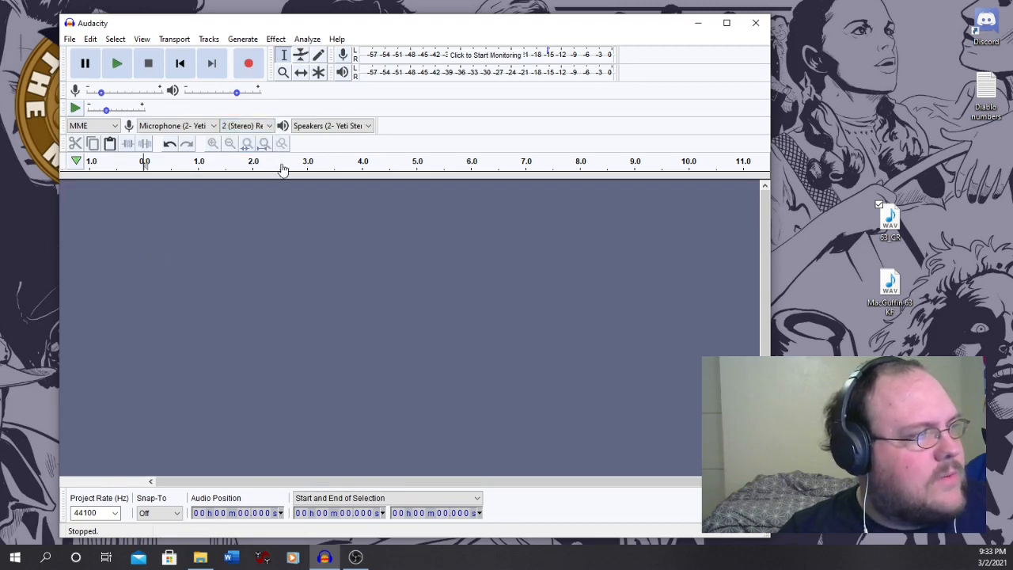
pyautogui.click(249, 64)
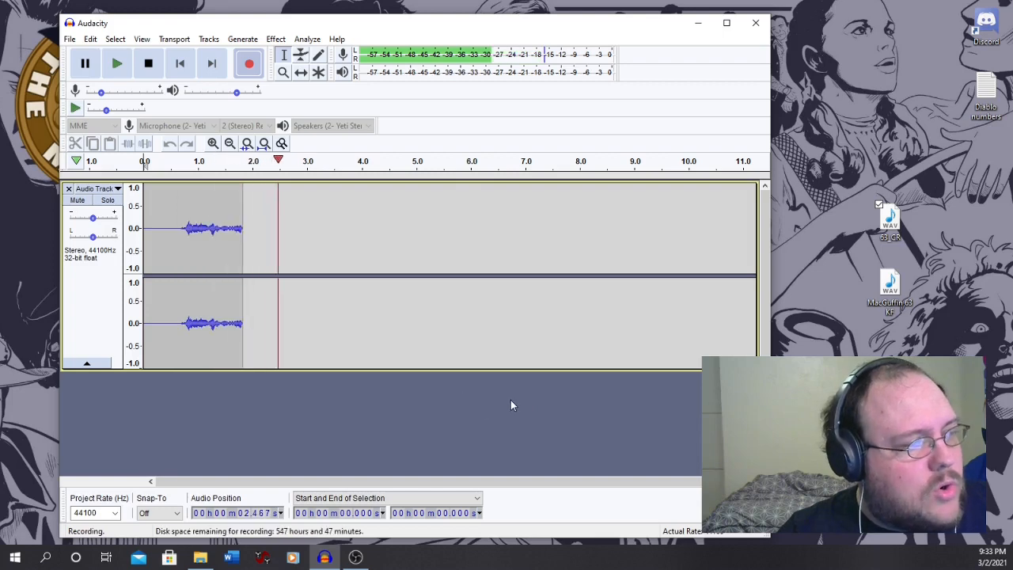
pyautogui.click(148, 64)
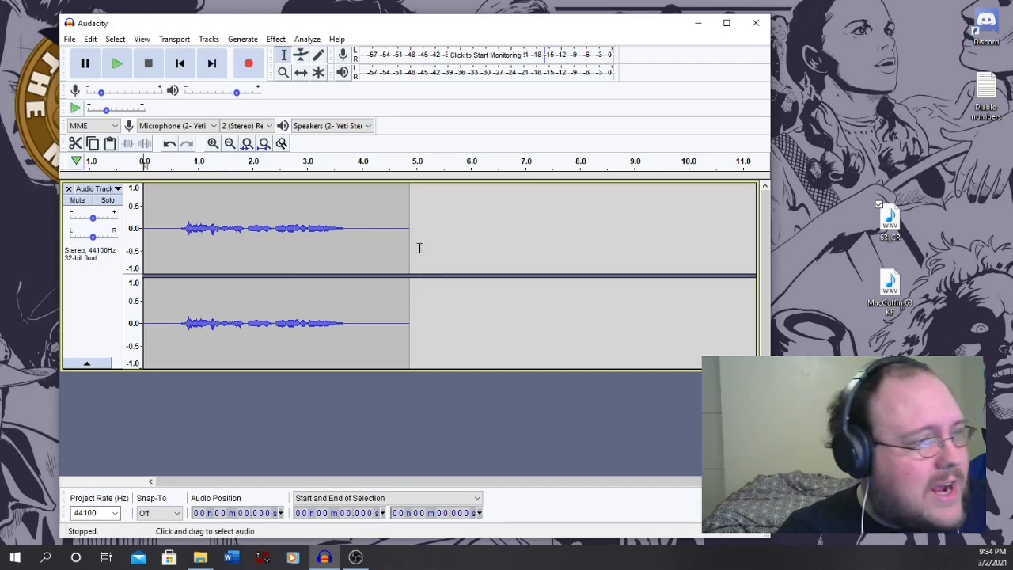
# - Select the whole stereo test track and mix it down to mono
pyautogui.click(114, 303)
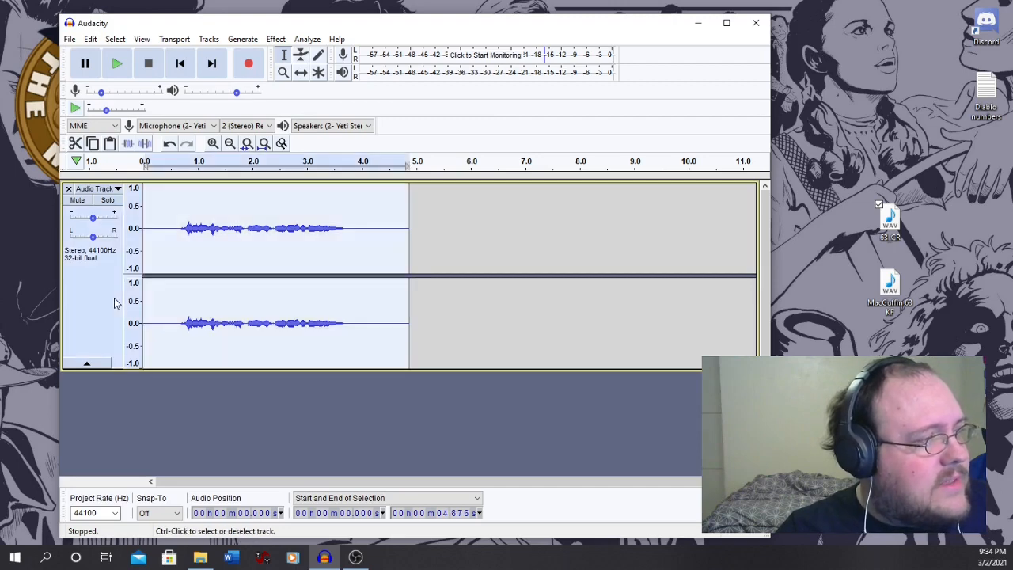
pyautogui.click(276, 40)
pyautogui.click(211, 40)
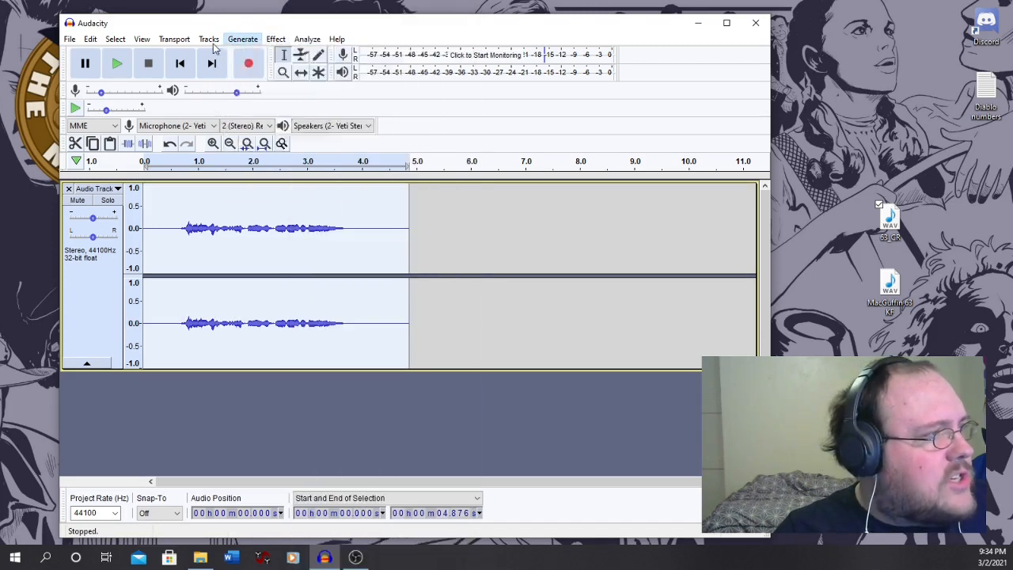
pyautogui.moveTo(227, 71)
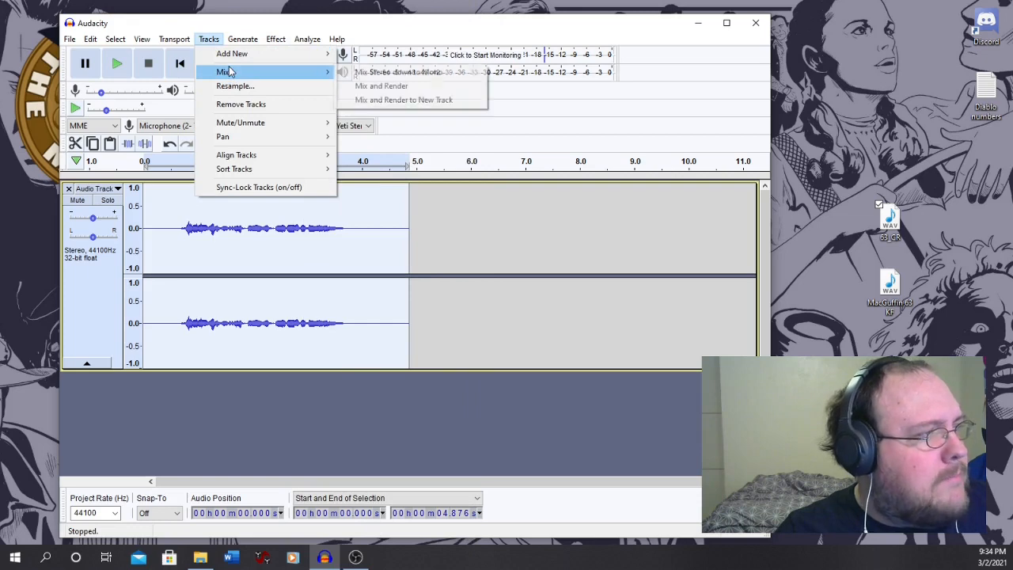
pyautogui.click(420, 73)
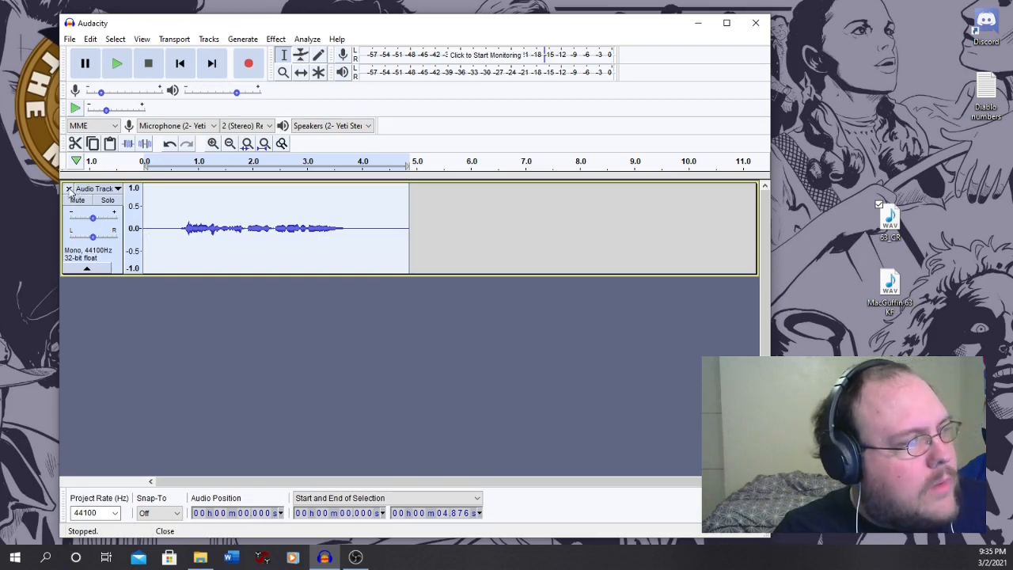
# - Remove the test track and set the recording channels to 1 (Mono)
pyautogui.click(69, 189)
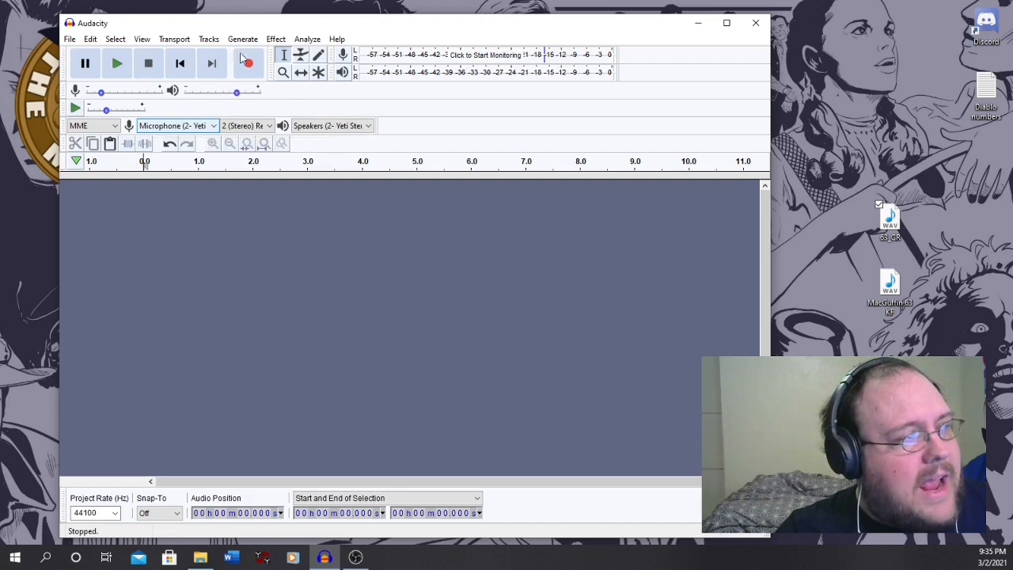
pyautogui.click(269, 126)
pyautogui.click(247, 138)
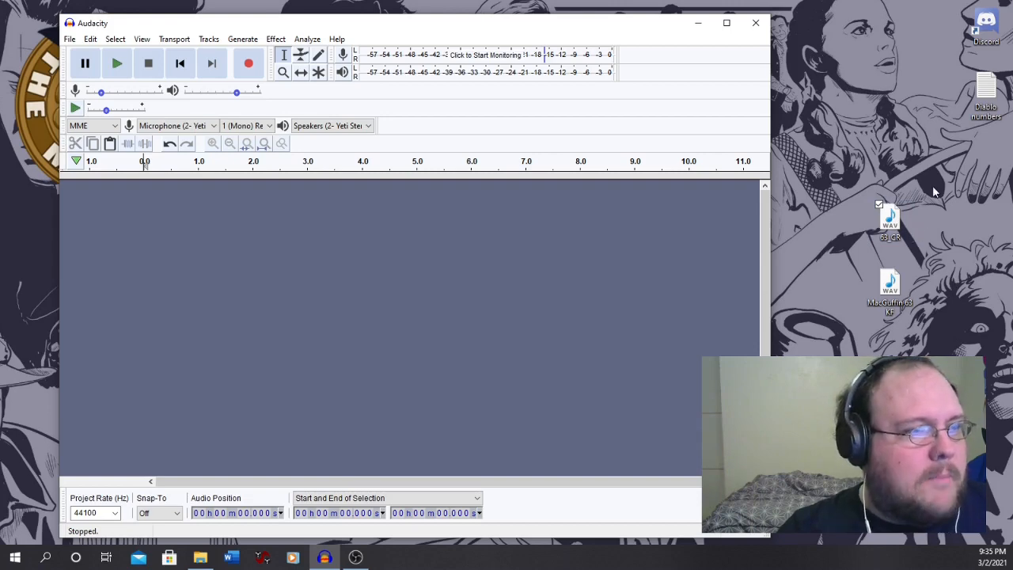
# - Import the 63_CR WAV file from the desktop, making a copy of the files before editing
pyautogui.click(891, 222)
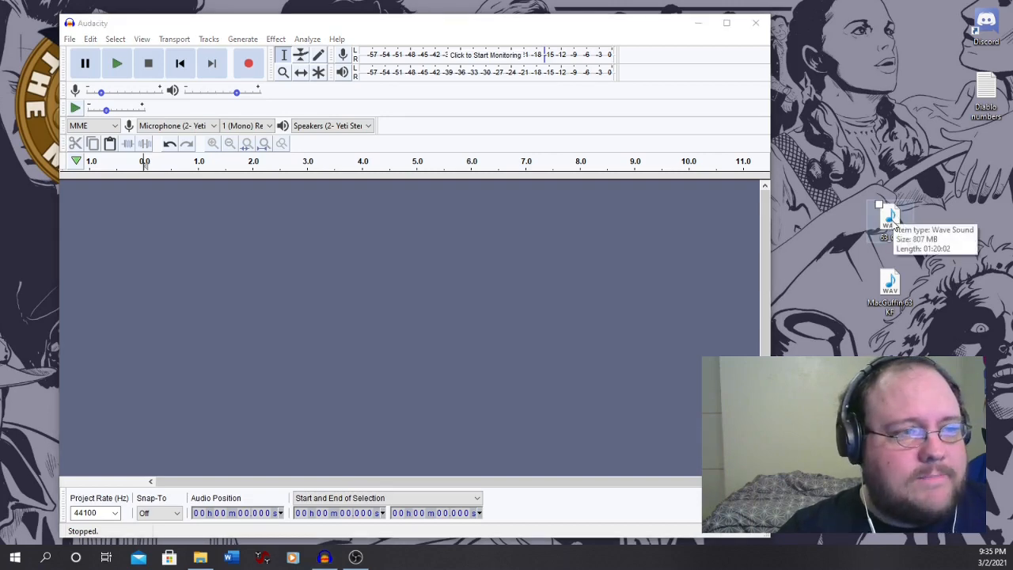
pyautogui.click(893, 223)
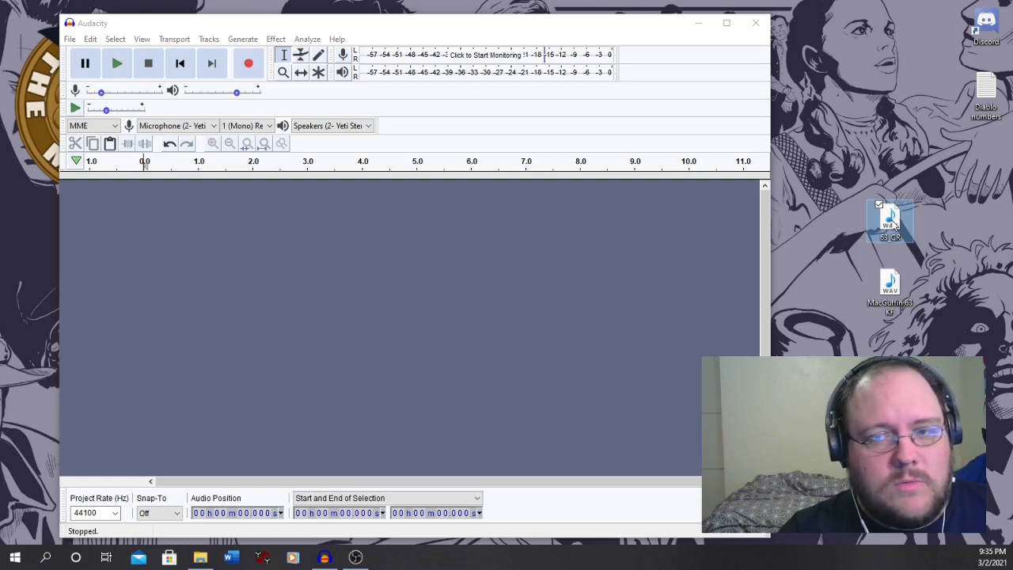
pyautogui.moveTo(893, 224); pyautogui.dragTo(519, 235)
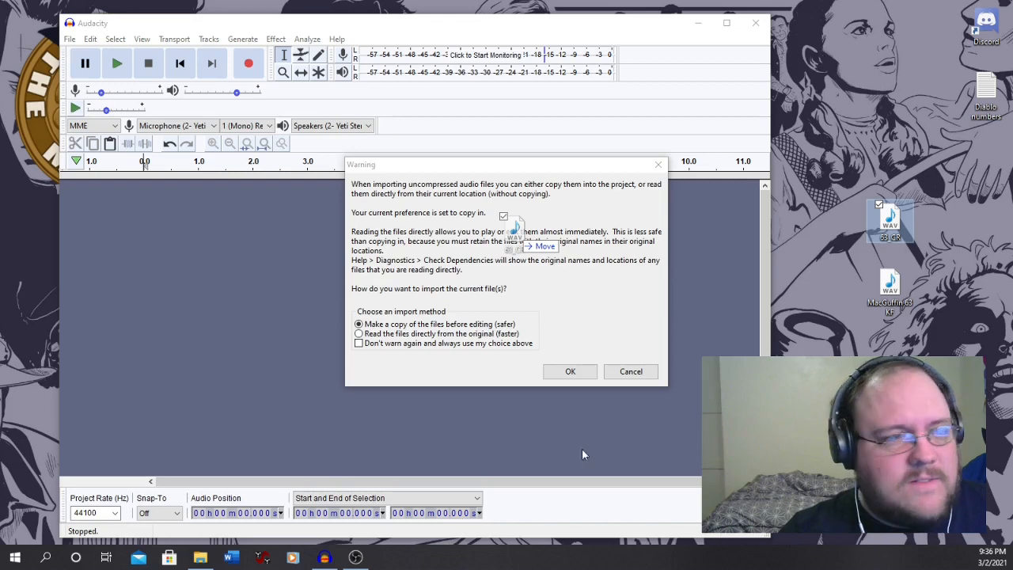
pyautogui.click(572, 373)
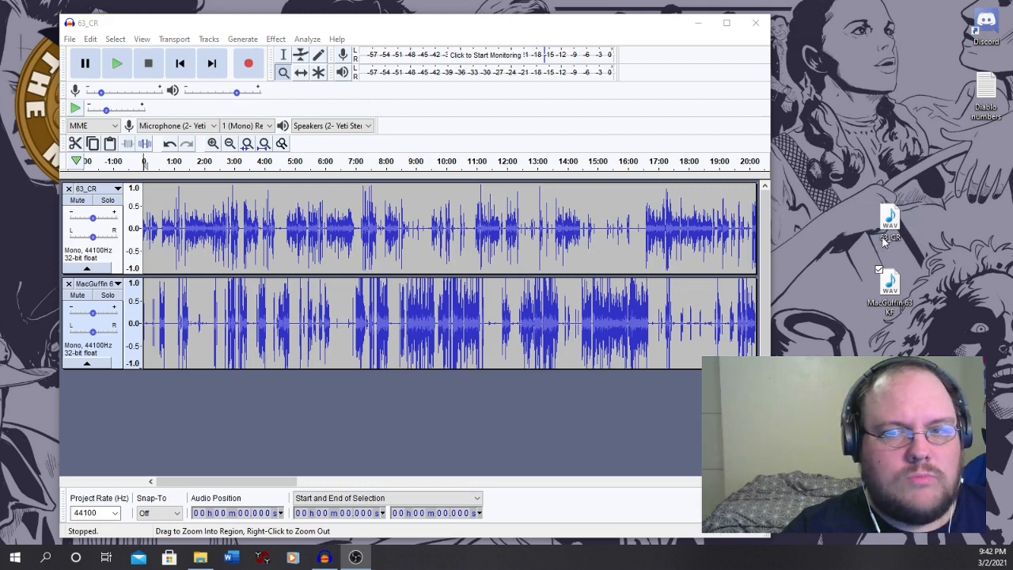
pyautogui.click(905, 307)
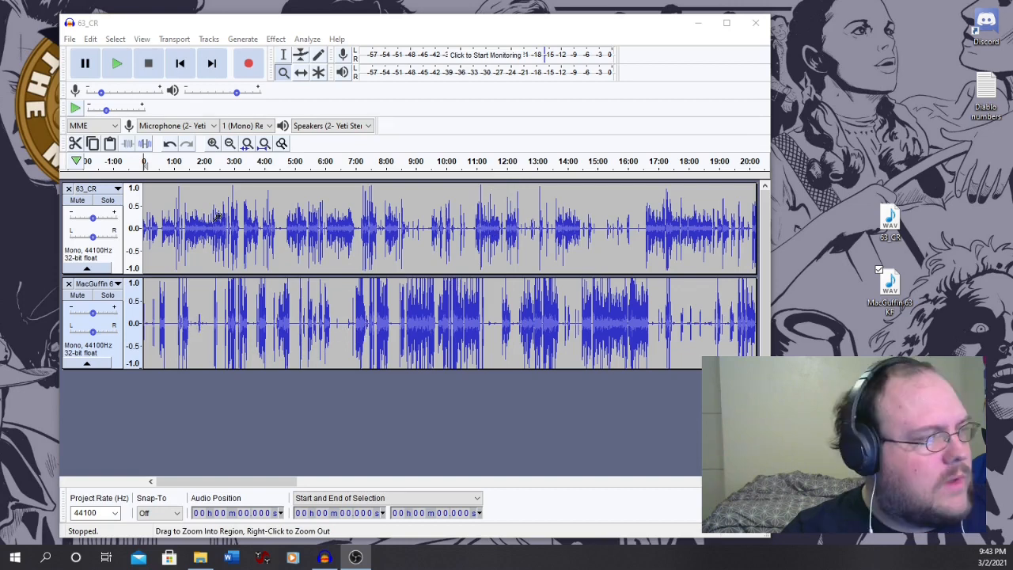
# - Examine the waveforms of both tracks up close over roughly the first half minute
pyautogui.click(283, 73)
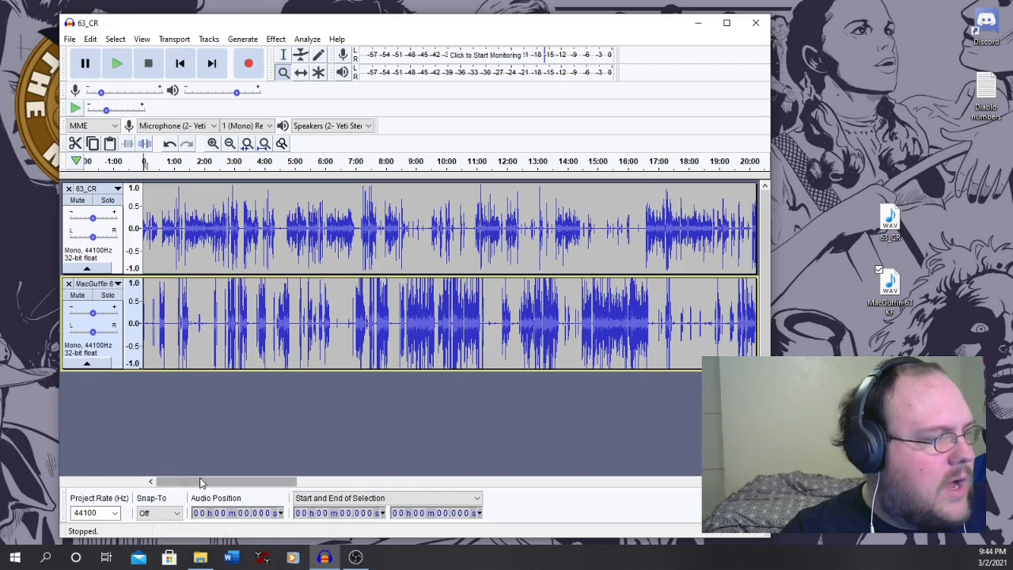
pyautogui.click(198, 252)
pyautogui.click(198, 252)
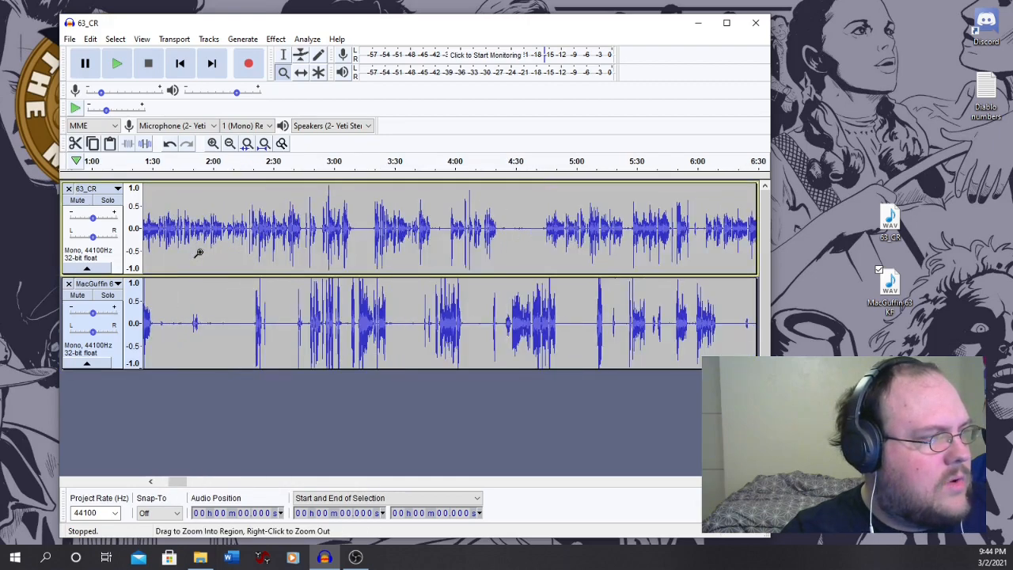
pyautogui.click(198, 252)
pyautogui.click(198, 252)
pyautogui.click(199, 253)
pyautogui.click(199, 252)
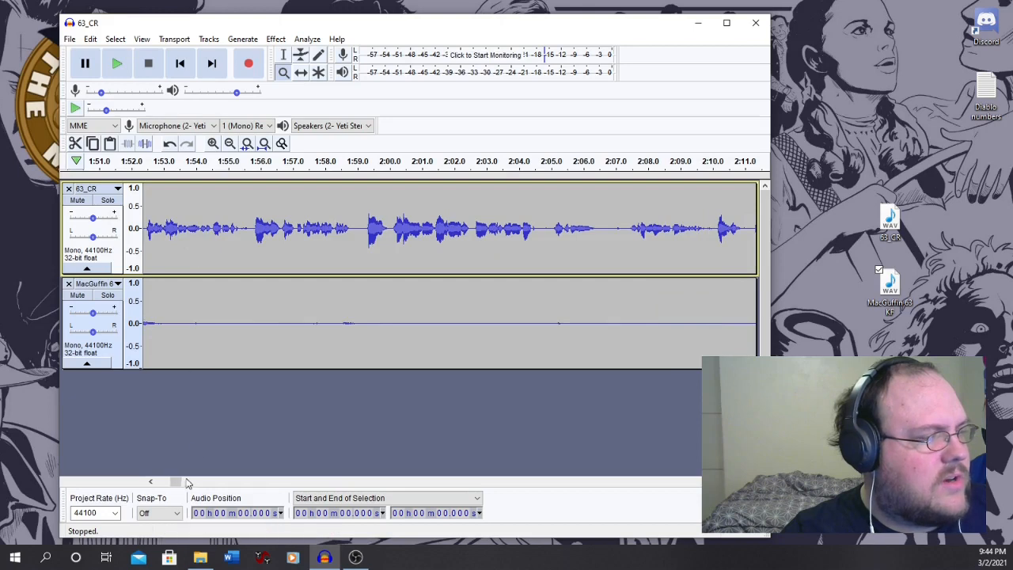
pyautogui.moveTo(174, 481); pyautogui.dragTo(156, 486)
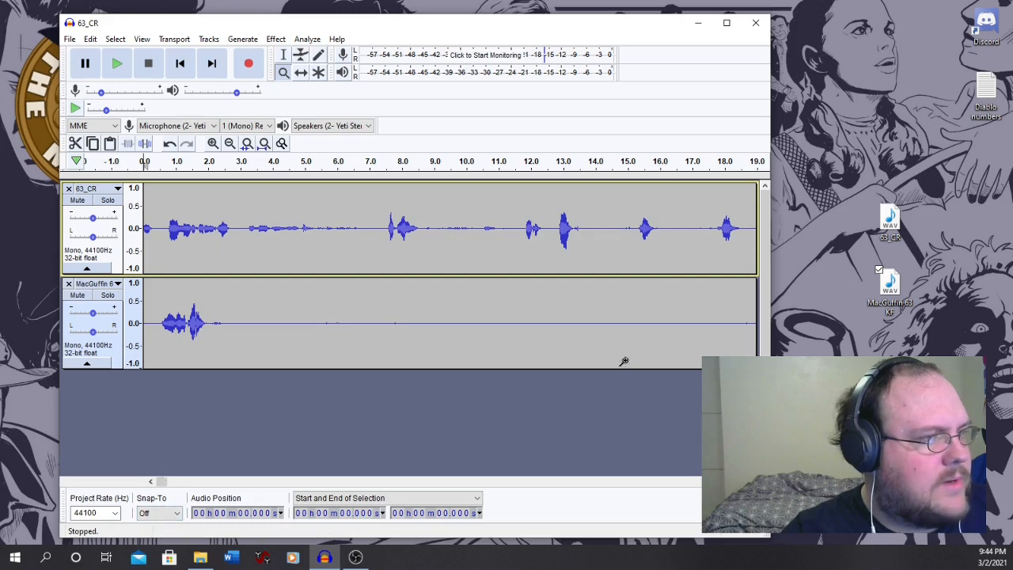
pyautogui.click(753, 482)
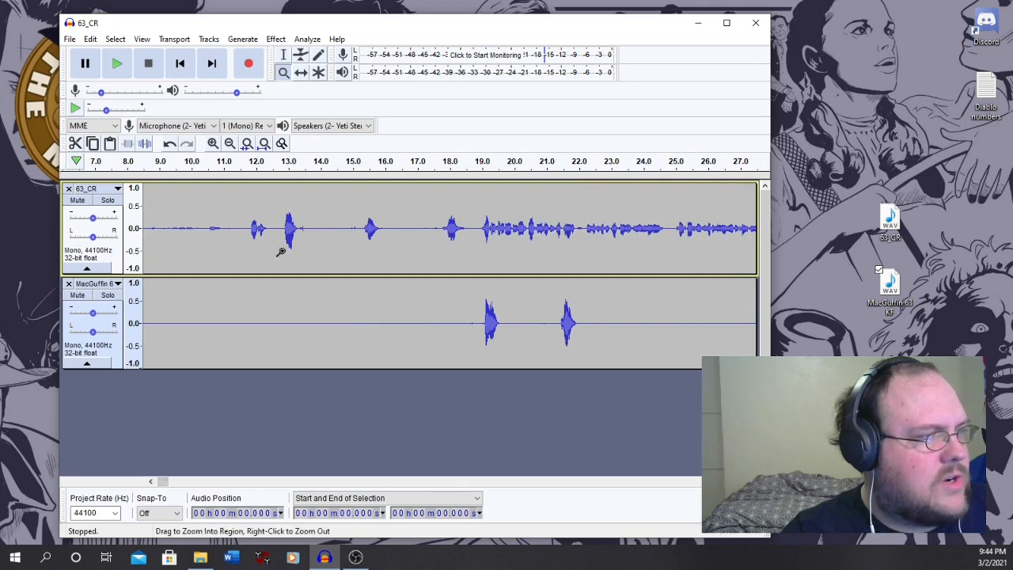
# - Select both tracks from the start to about 12.6 seconds and cut that section out
pyautogui.click(284, 55)
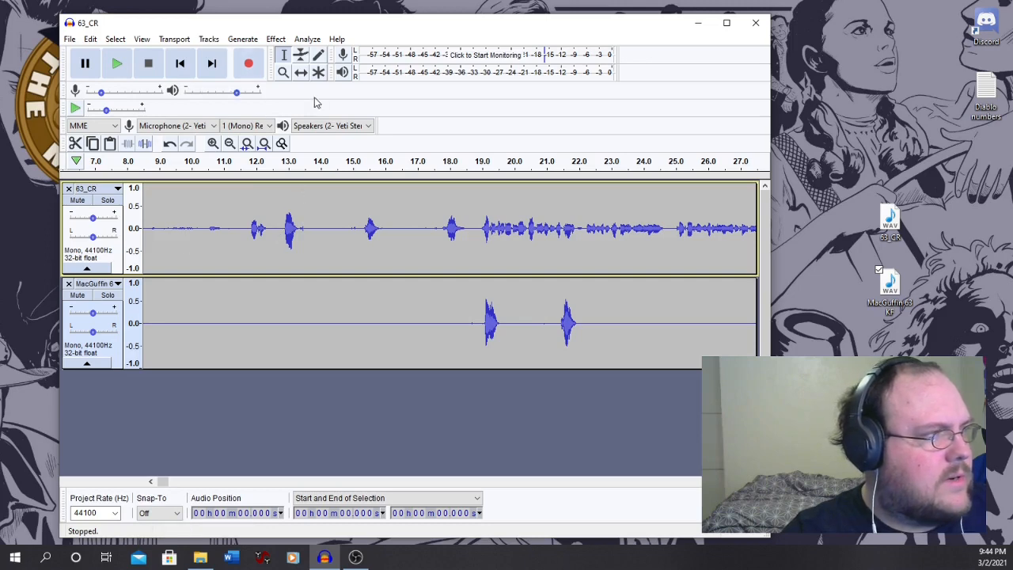
pyautogui.click(282, 72)
pyautogui.rightClick(289, 316)
pyautogui.rightClick(289, 317)
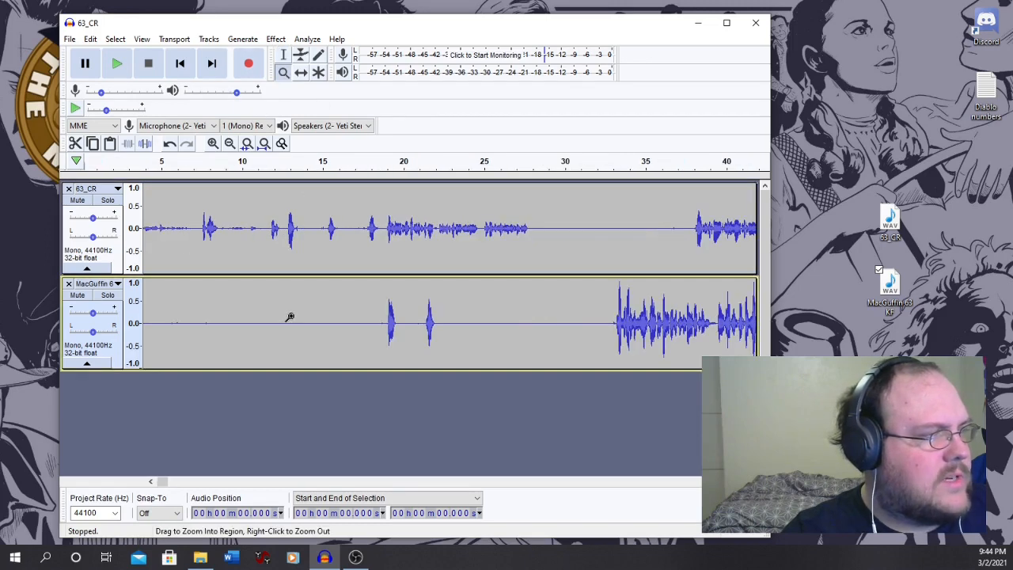
pyautogui.rightClick(289, 316)
pyautogui.click(284, 56)
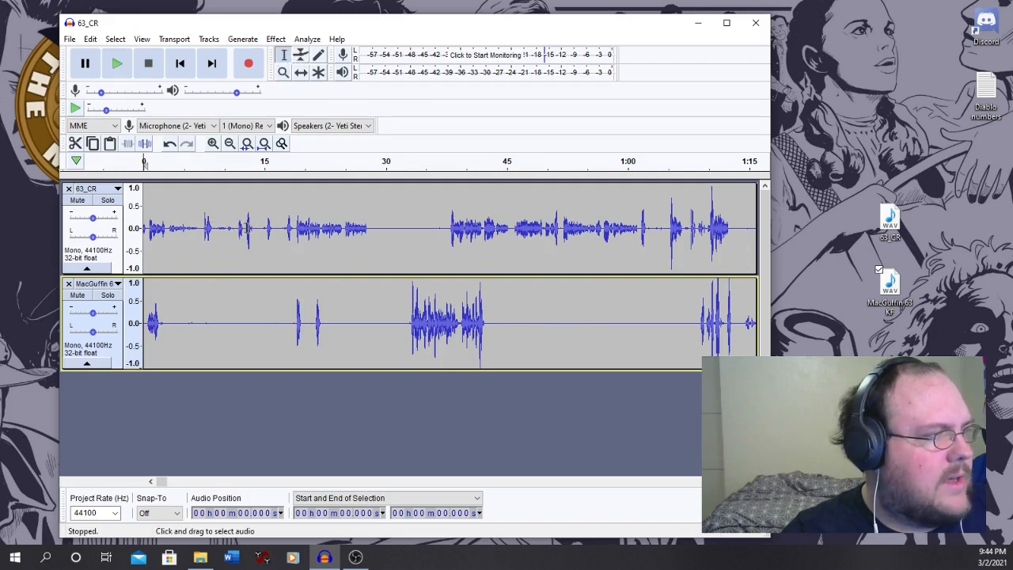
pyautogui.moveTo(246, 221); pyautogui.dragTo(54, 373)
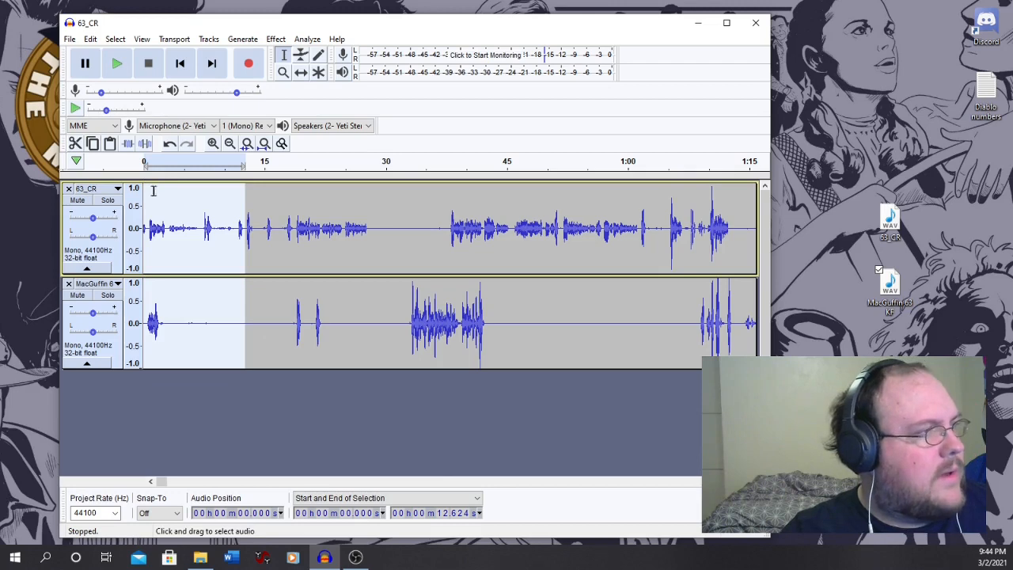
pyautogui.click(74, 148)
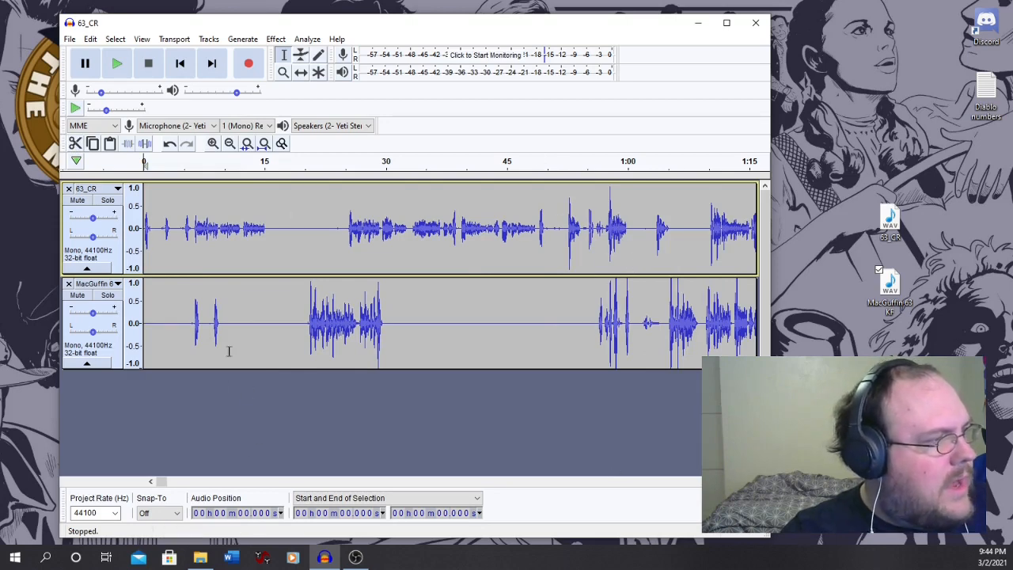
# - Shift the 63_CR track in time so its audio starts at about 3.4 seconds
pyautogui.click(282, 72)
pyautogui.click(209, 261)
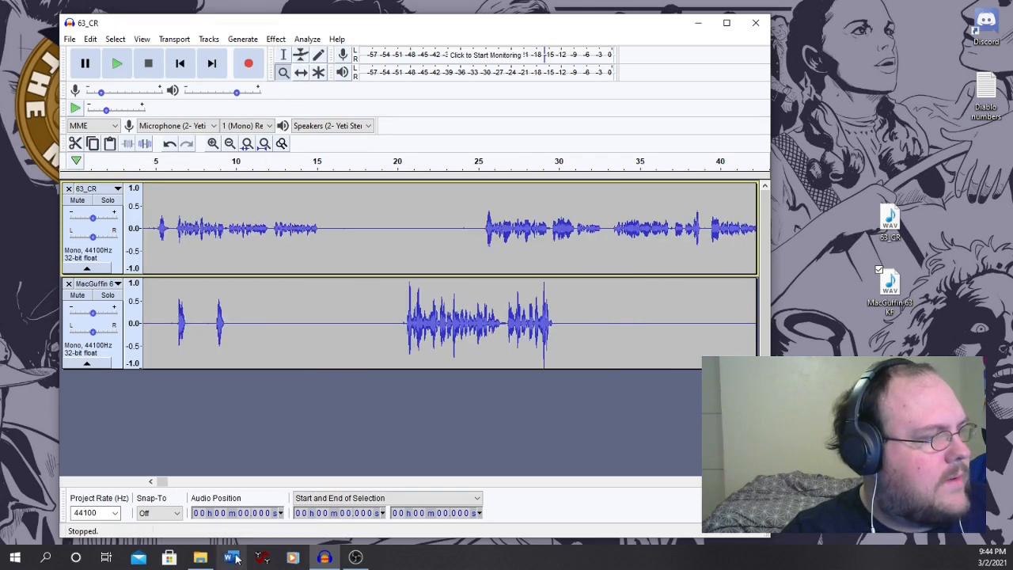
pyautogui.click(151, 481)
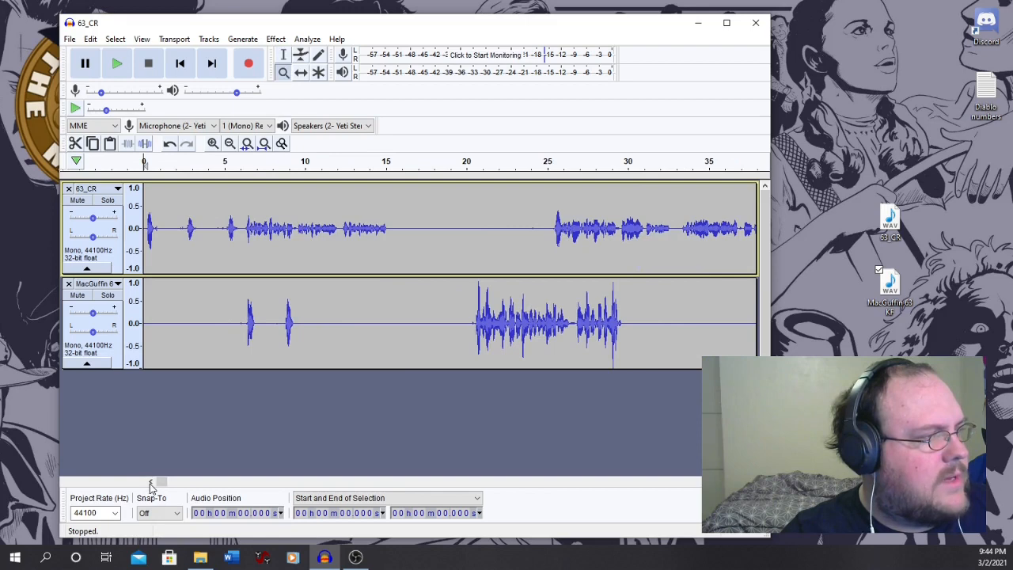
pyautogui.click(313, 266)
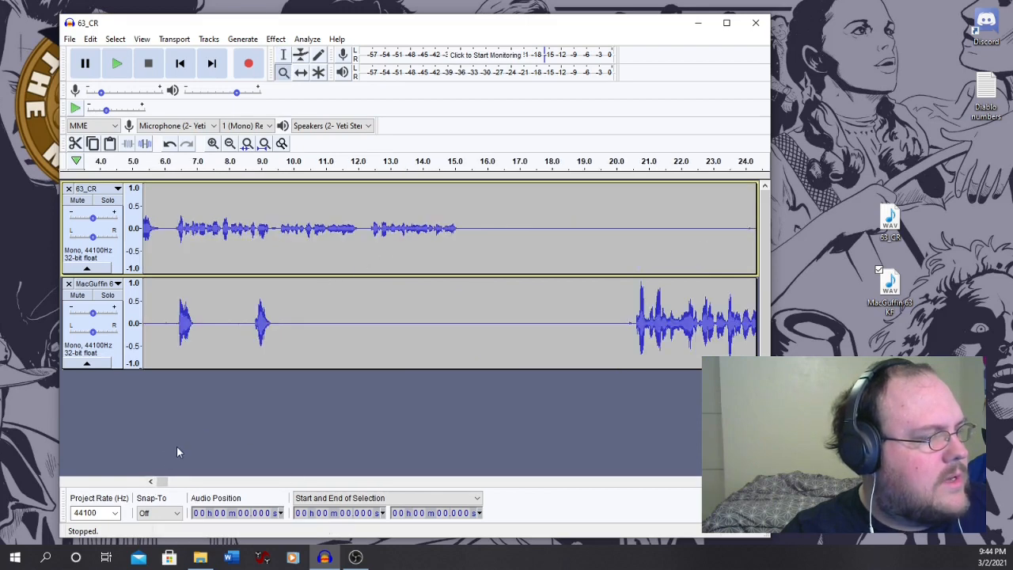
pyautogui.click(150, 481)
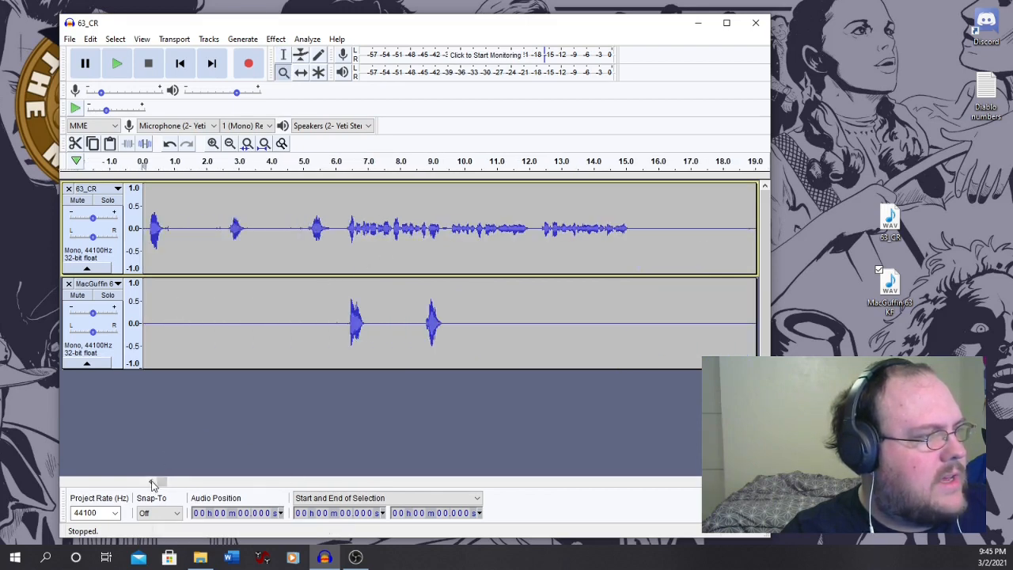
pyautogui.click(152, 483)
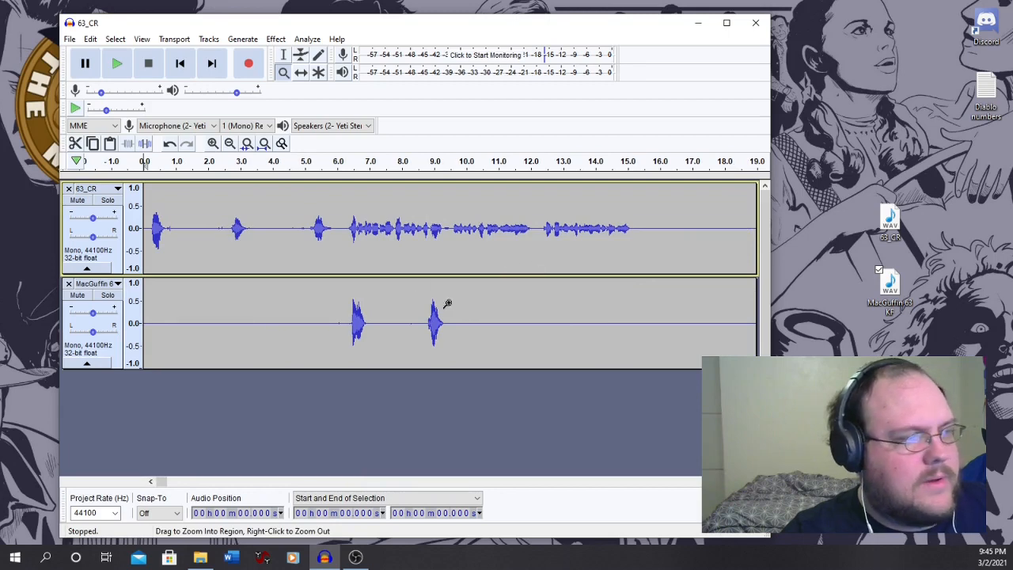
pyautogui.click(301, 72)
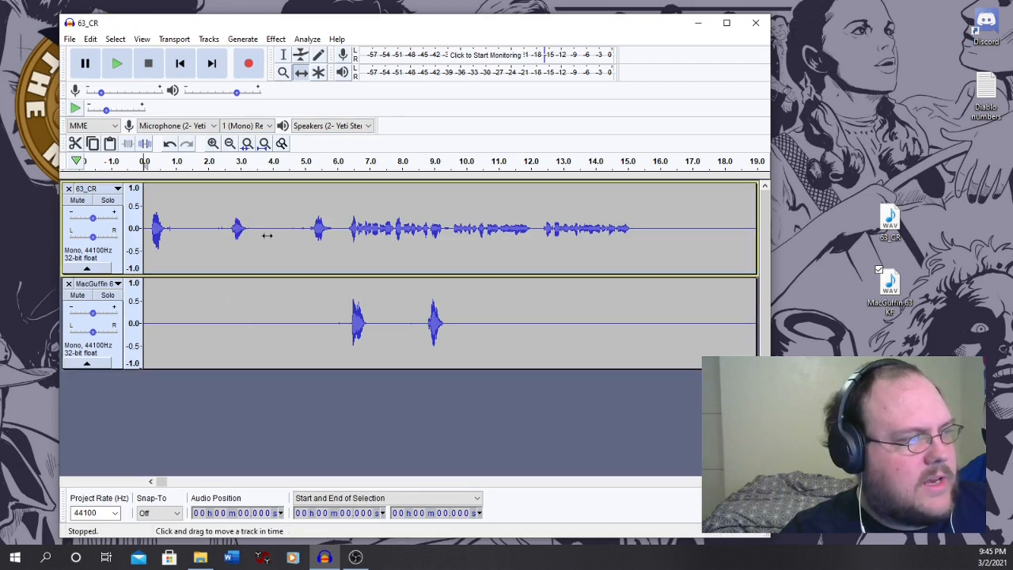
pyautogui.moveTo(228, 240); pyautogui.dragTo(371, 230)
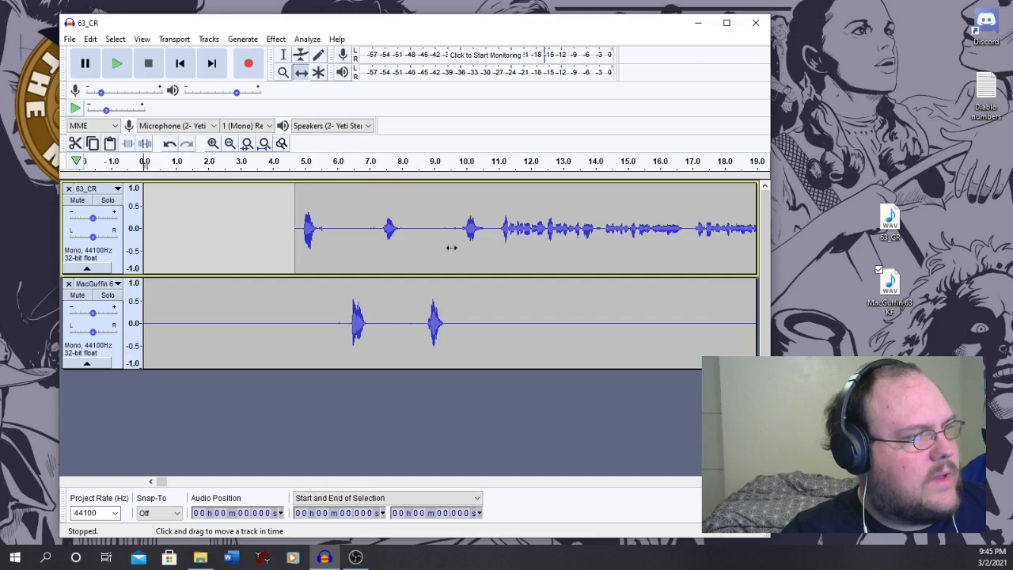
pyautogui.moveTo(453, 244); pyautogui.dragTo(405, 265)
# - Play both tracks from about 3.4 seconds to check how the opening voices line up
pyautogui.click(282, 61)
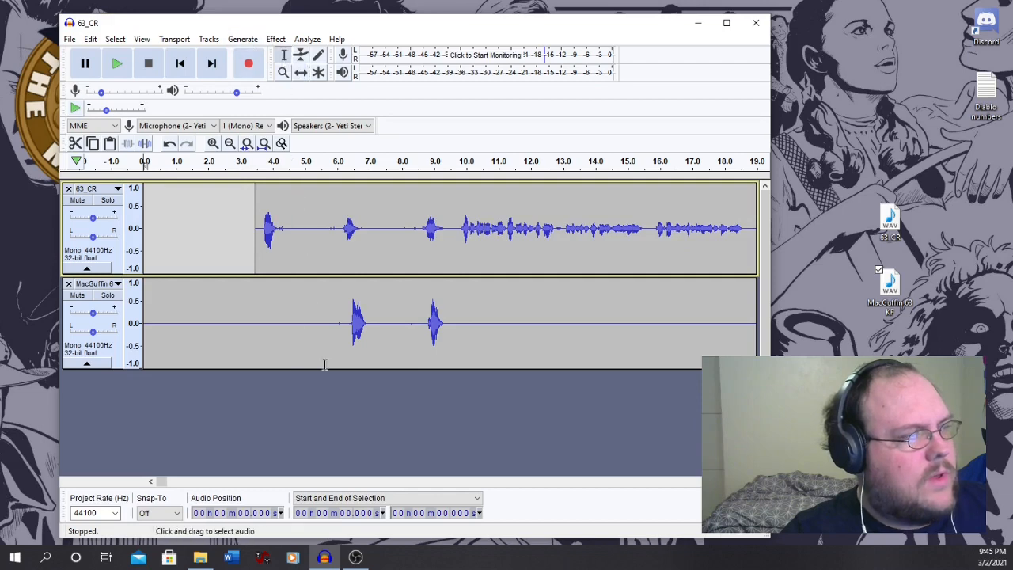
pyautogui.click(255, 163)
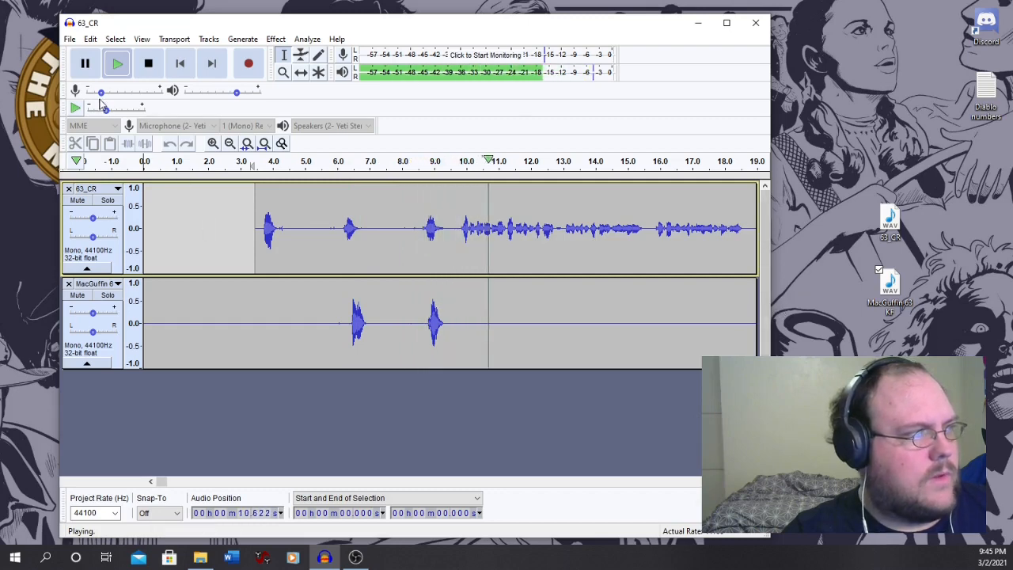
pyautogui.press('p')
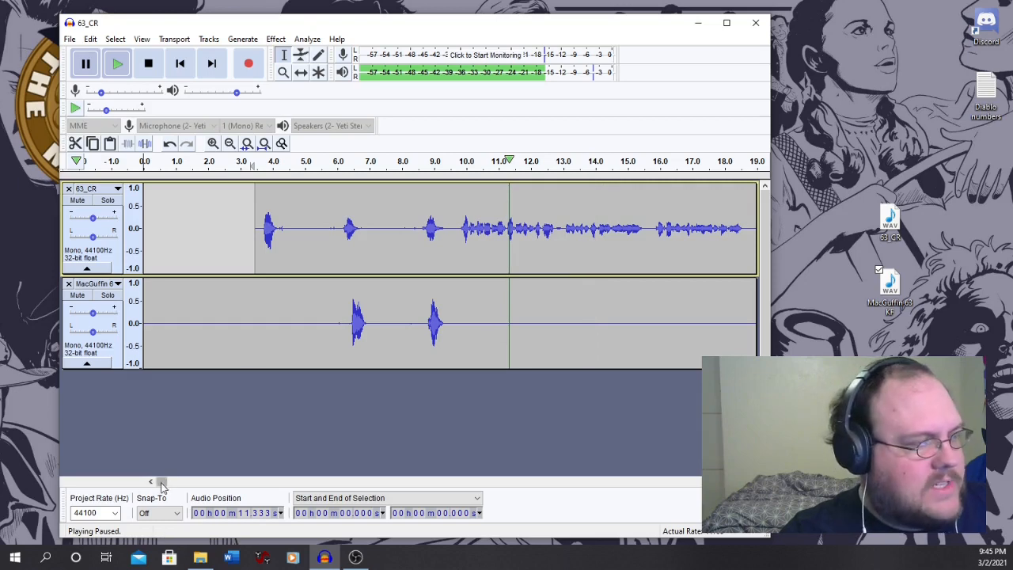
# - Play both tracks from about 12:54.5 and again from about 13:10 to check their sync in mid-conversation
pyautogui.moveTo(162, 483); pyautogui.dragTo(255, 480)
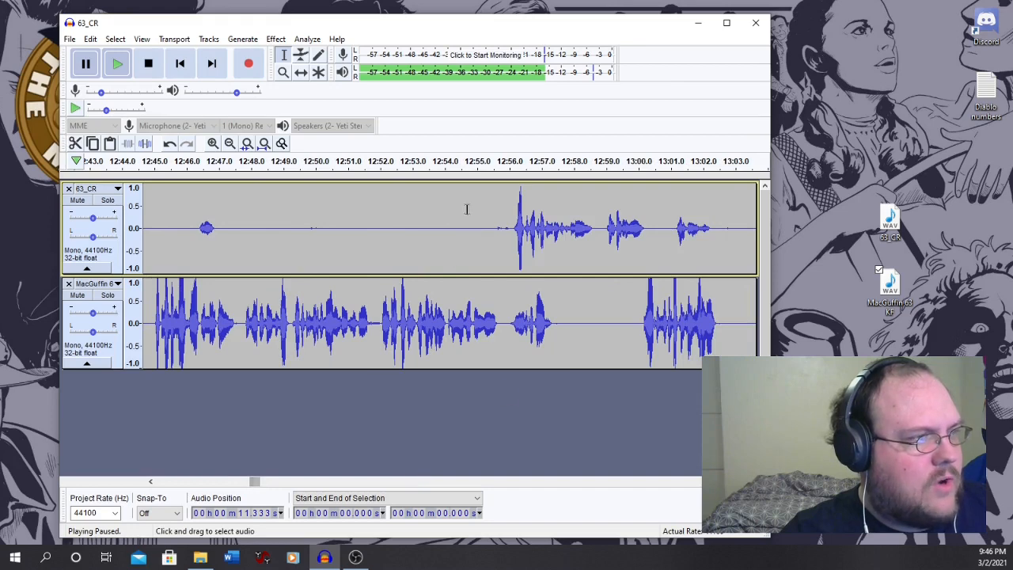
pyautogui.click(462, 161)
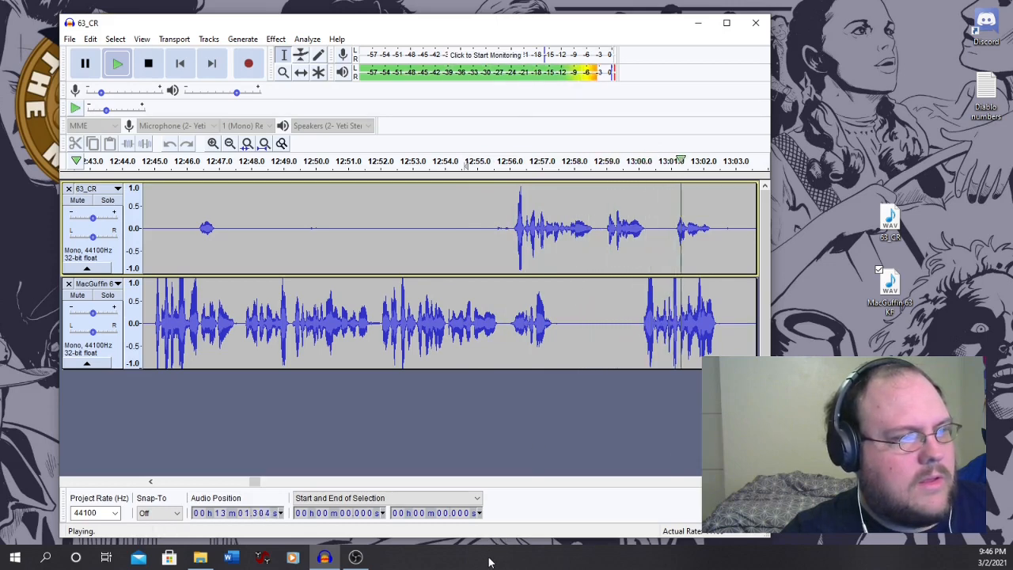
pyautogui.click(84, 63)
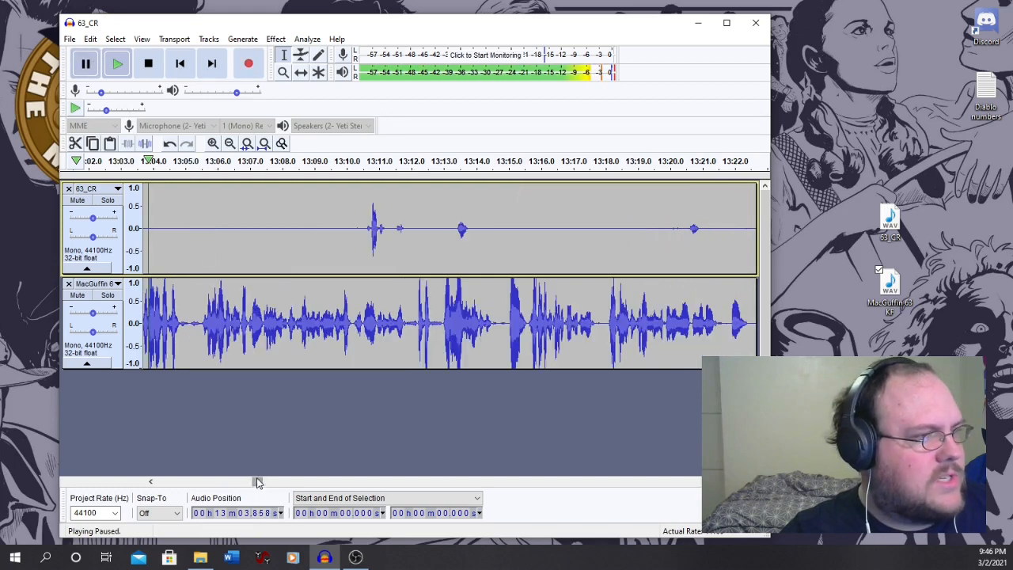
pyautogui.click(343, 160)
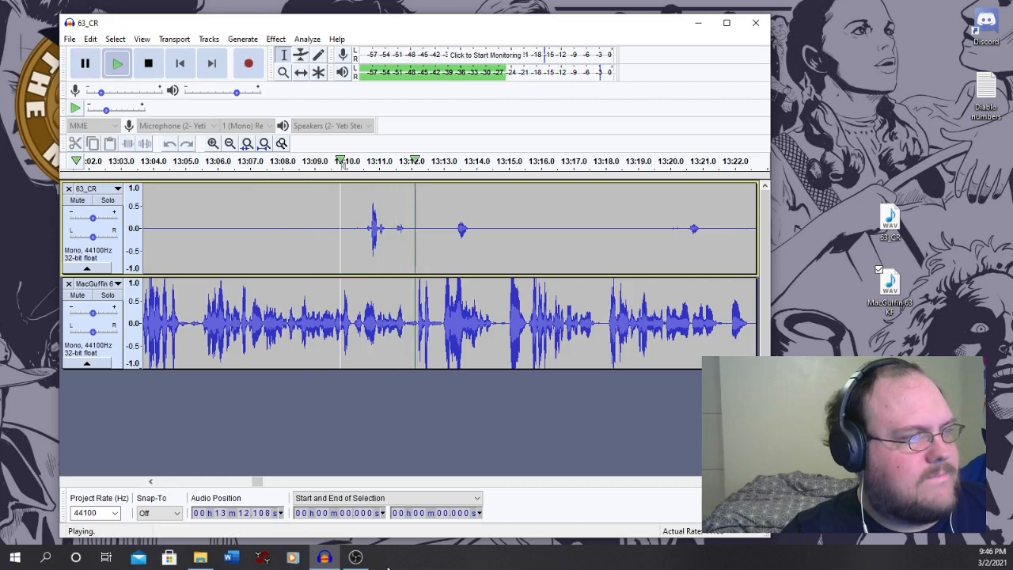
pyautogui.click(83, 68)
# - Stop playback and shift the 63_CR track further so its audio starts at about 4.8 seconds
pyautogui.moveTo(256, 485); pyautogui.dragTo(147, 484)
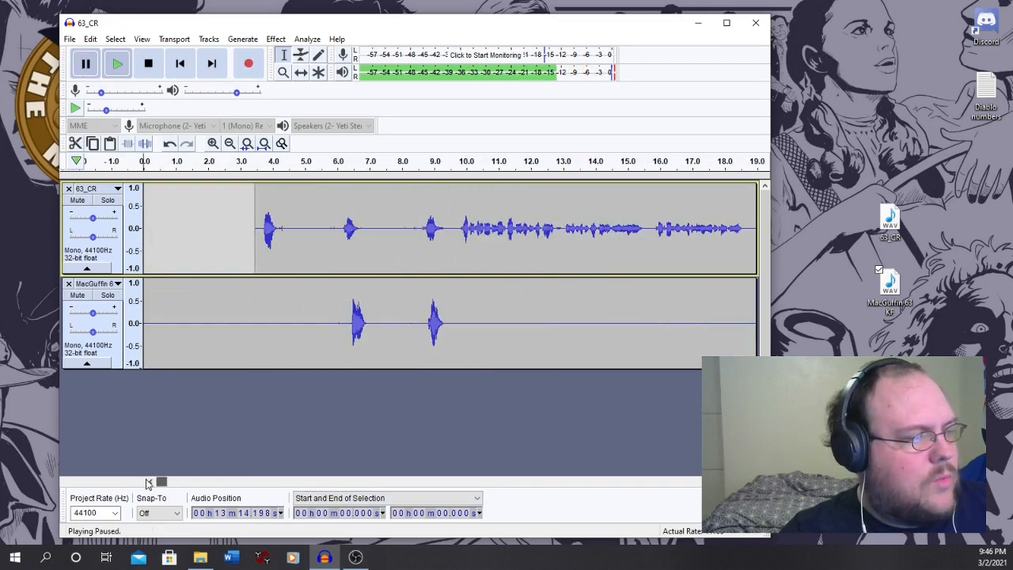
pyautogui.click(301, 72)
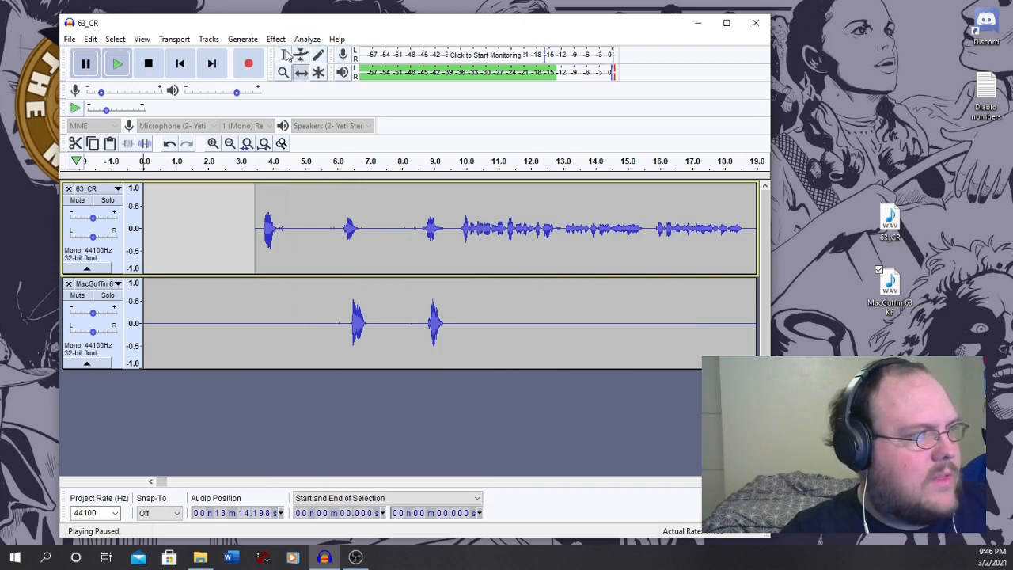
pyautogui.click(148, 64)
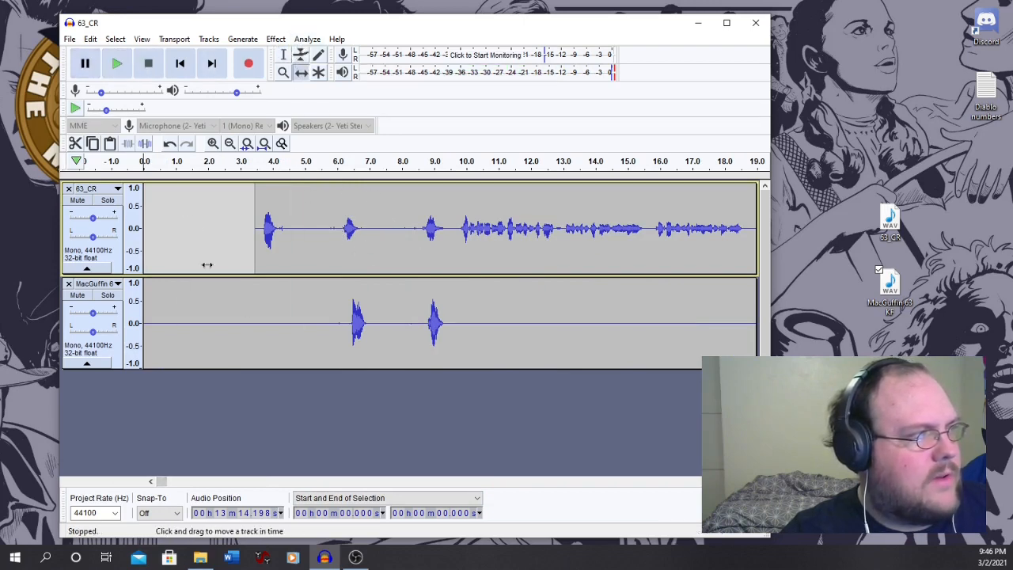
pyautogui.moveTo(335, 246); pyautogui.dragTo(380, 251)
# - Play the opening from about 4.8, 18.6 and 13 seconds to check the new alignment of both voices
pyautogui.click(297, 167)
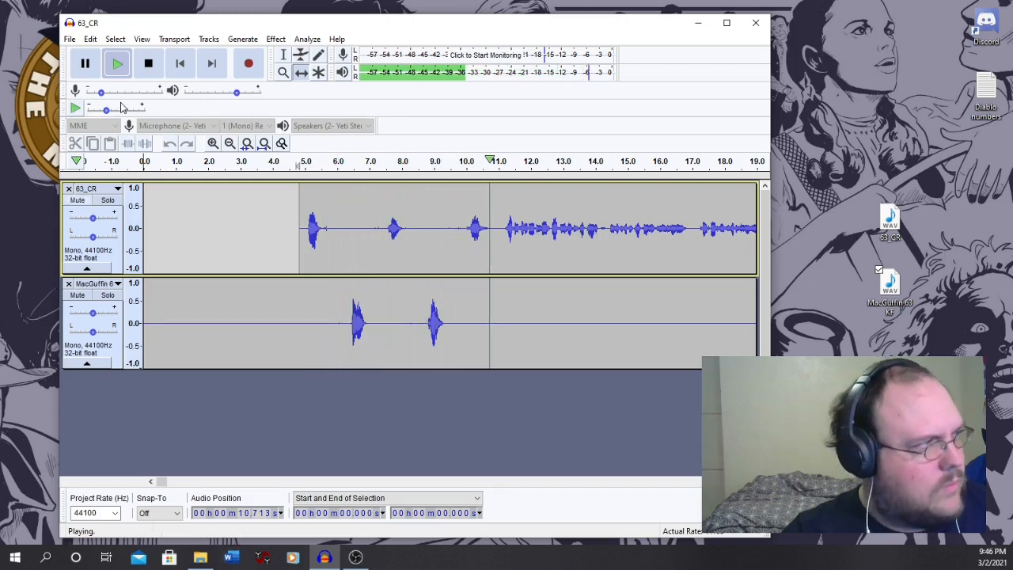
pyautogui.click(85, 64)
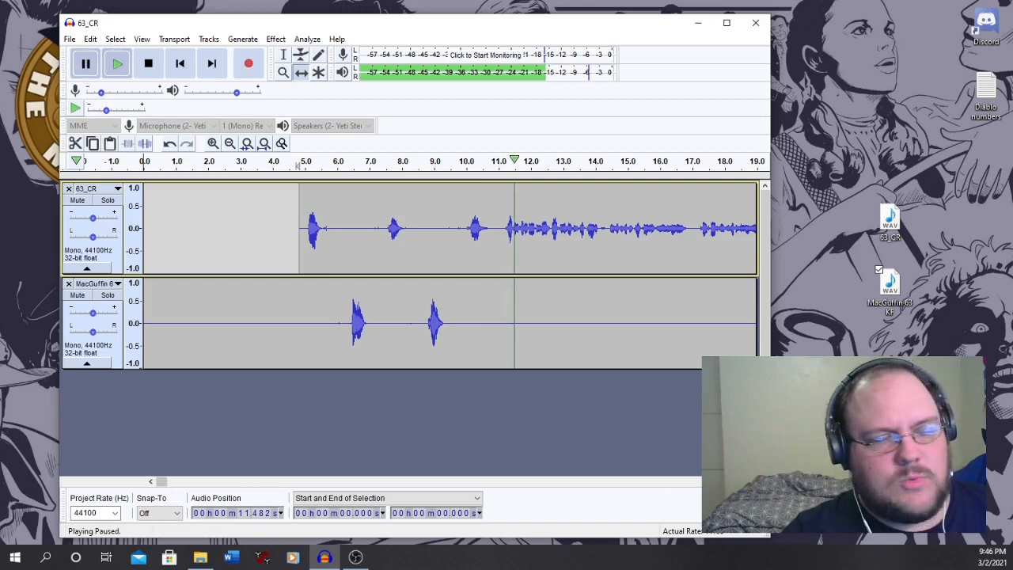
pyautogui.hscroll(10, 450, 269)
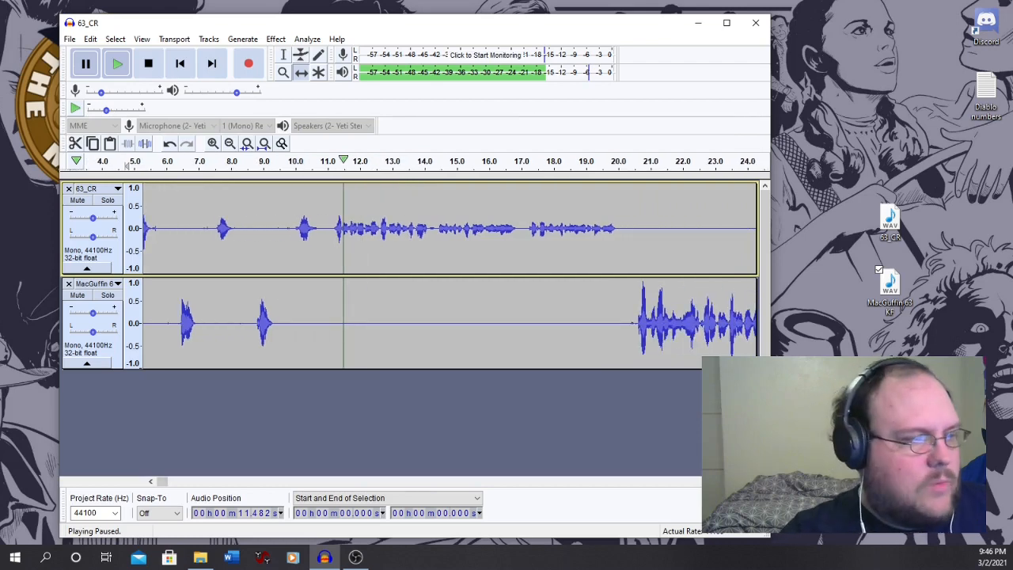
pyautogui.hscroll(5, 411, 269)
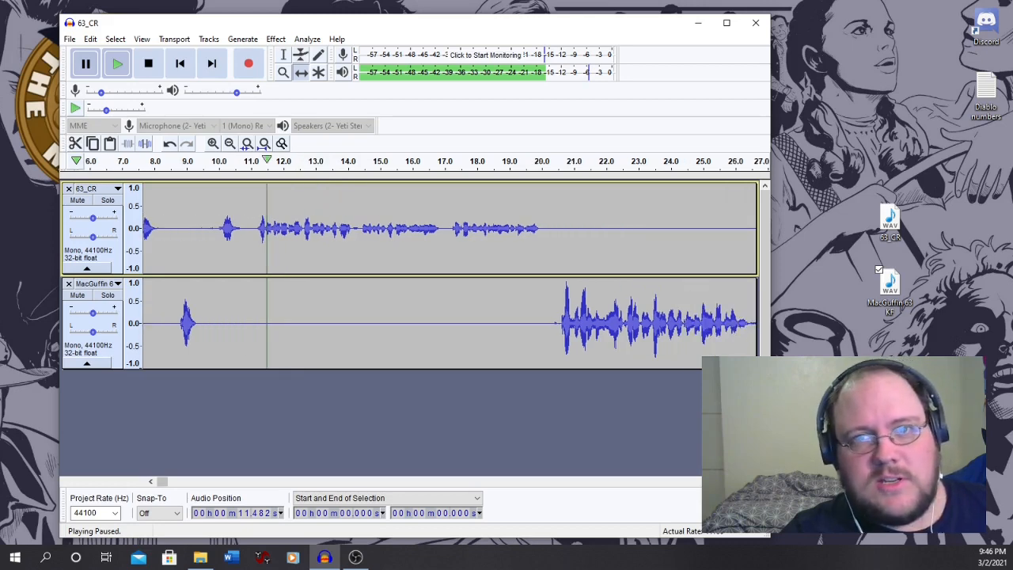
pyautogui.hscroll(3, 449, 269)
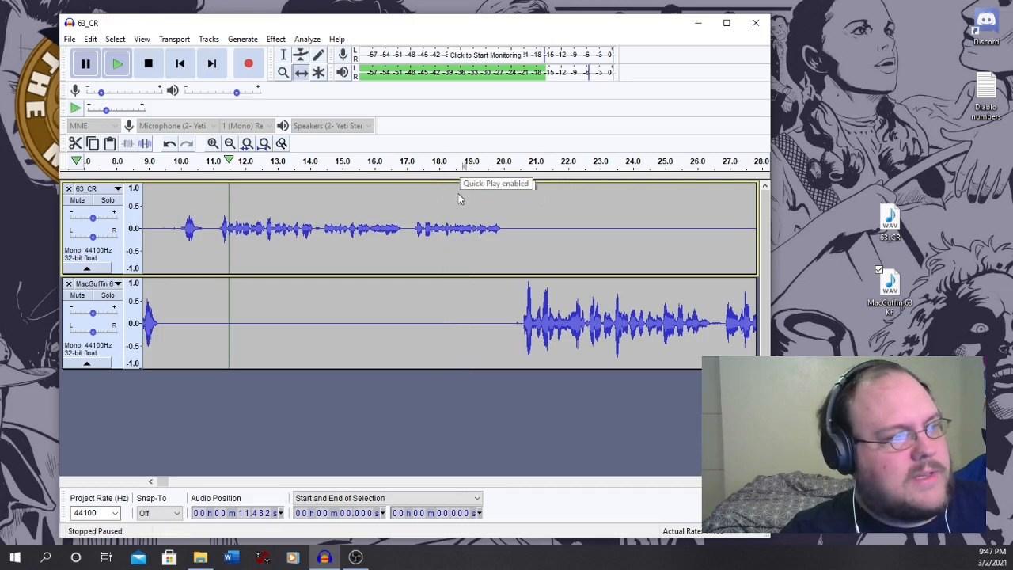
pyautogui.click(459, 163)
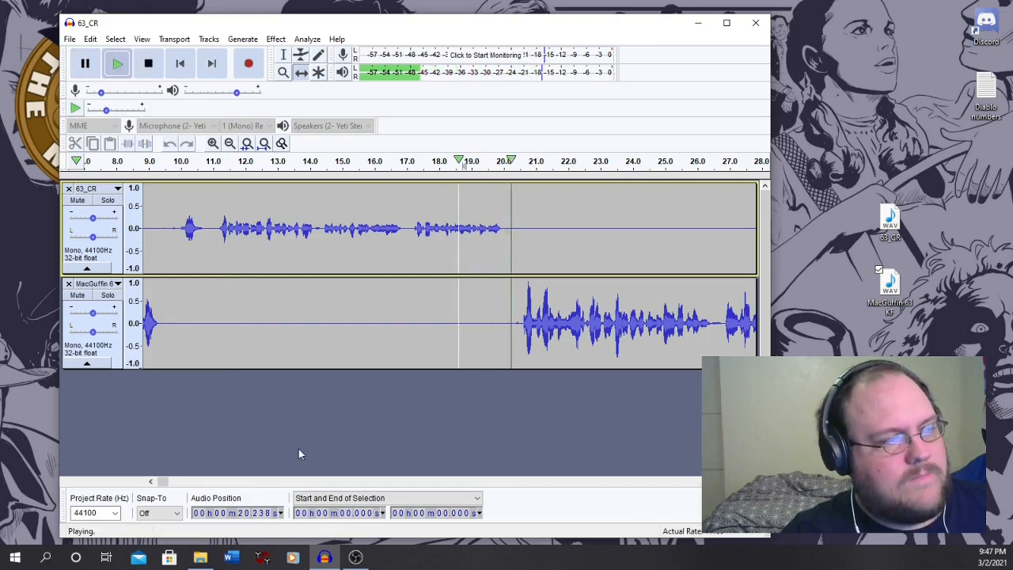
pyautogui.click(87, 66)
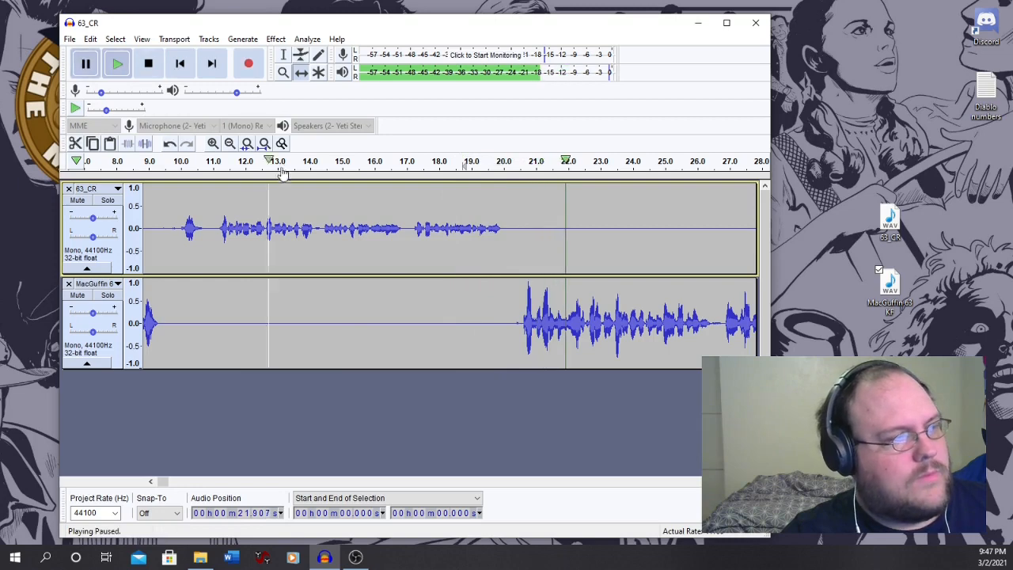
pyautogui.press('space')
pyautogui.click(281, 162)
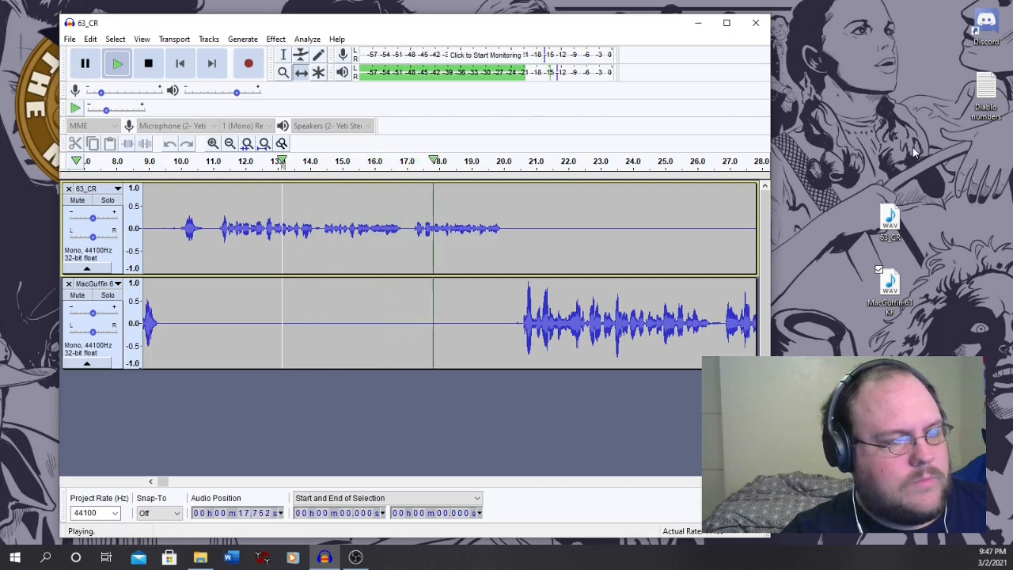
pyautogui.click(149, 69)
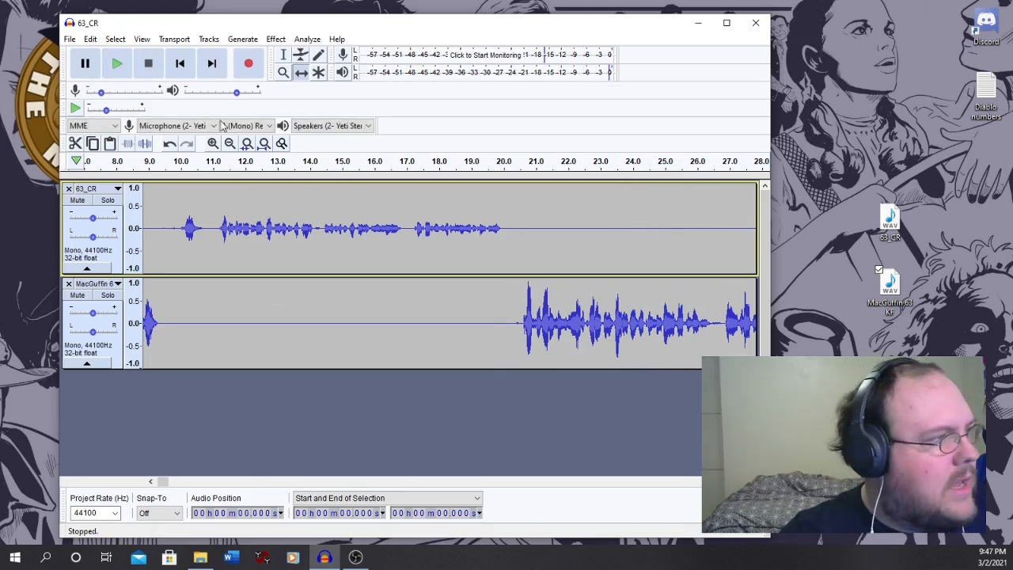
# - Play both tracks from about 18:35 to check that the voices stay in sync deeper into the recording
pyautogui.click(284, 72)
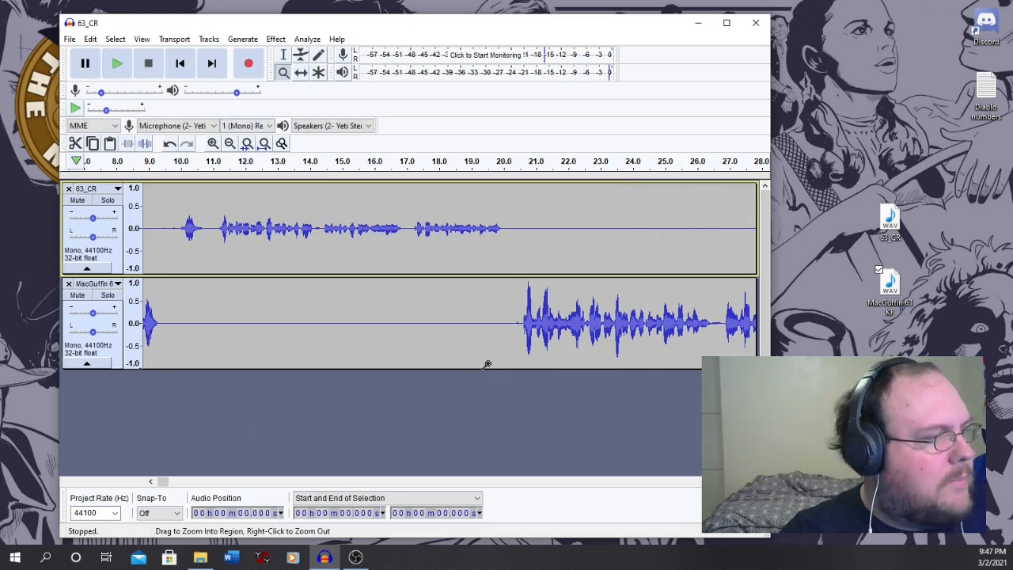
pyautogui.rightClick(416, 304)
pyautogui.rightClick(415, 304)
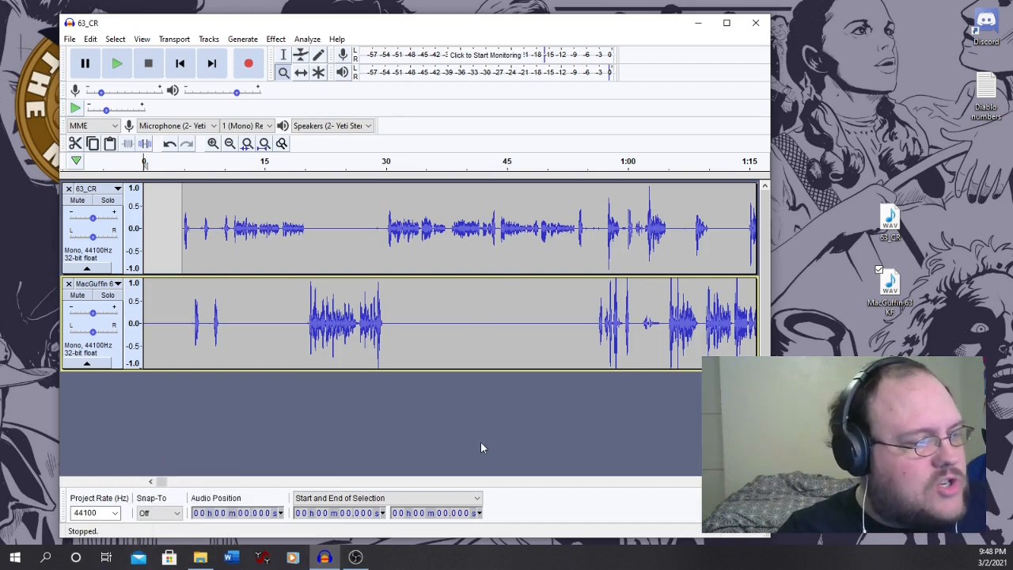
pyautogui.moveTo(163, 481); pyautogui.dragTo(298, 484)
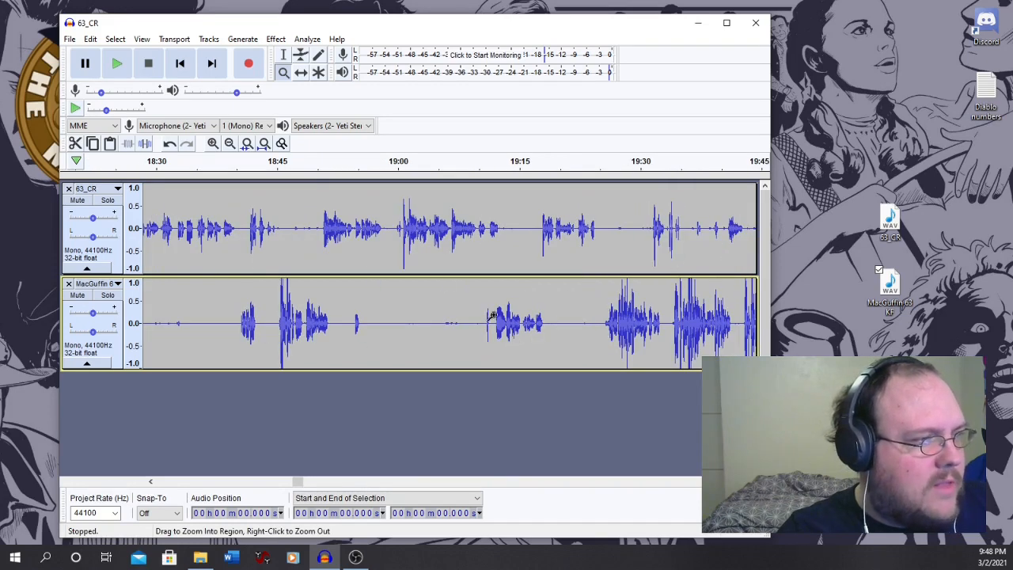
pyautogui.click(283, 54)
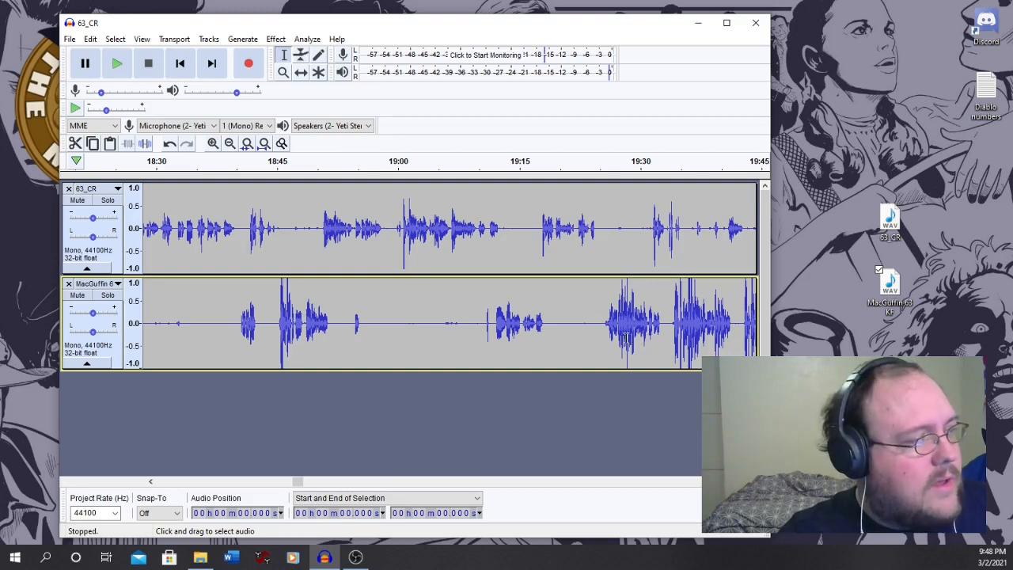
pyautogui.click(198, 165)
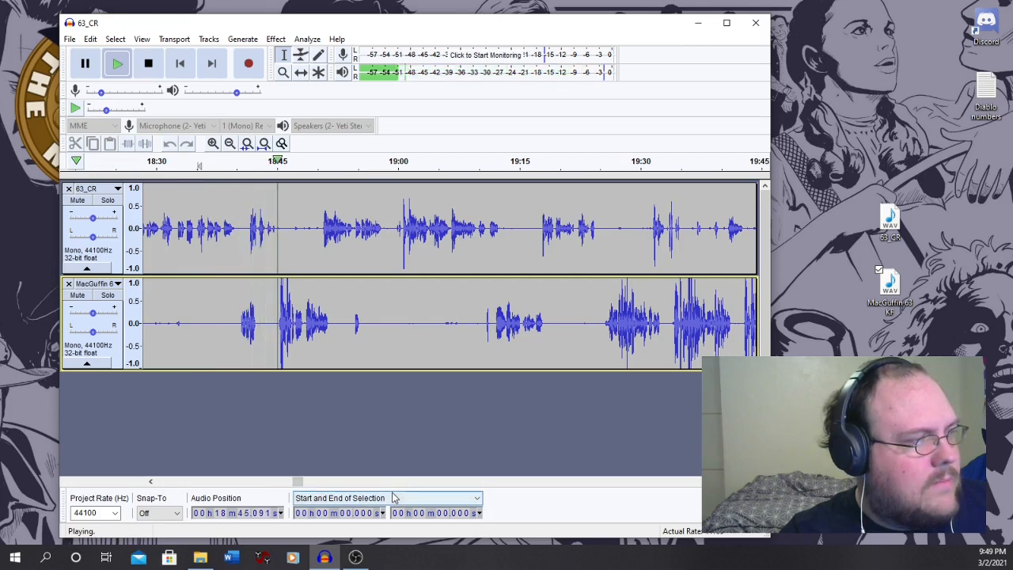
pyautogui.click(85, 65)
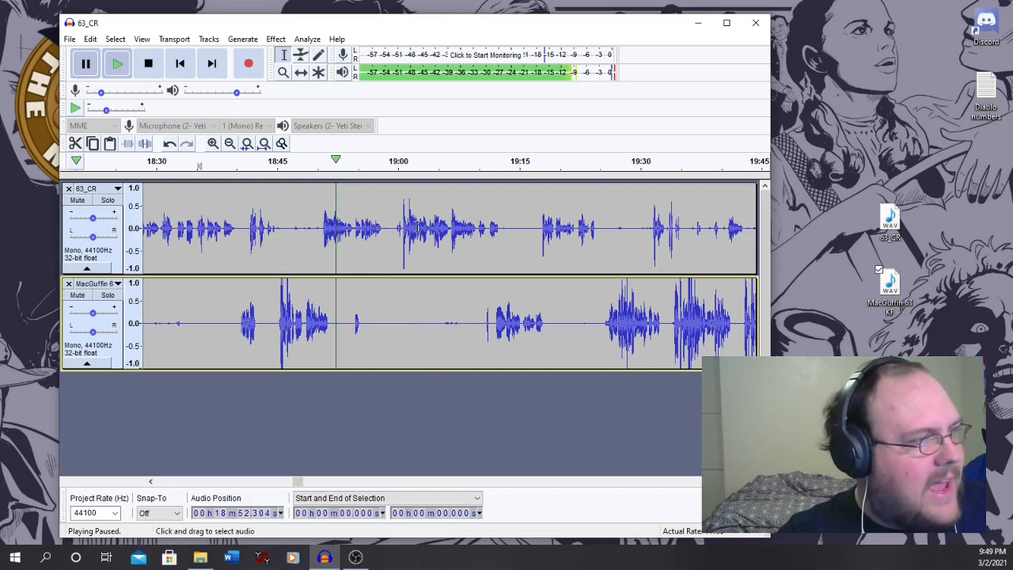
# - Play both tracks from about 19:09 to check their sync, and inspect the ends of both tracks
pyautogui.click(469, 166)
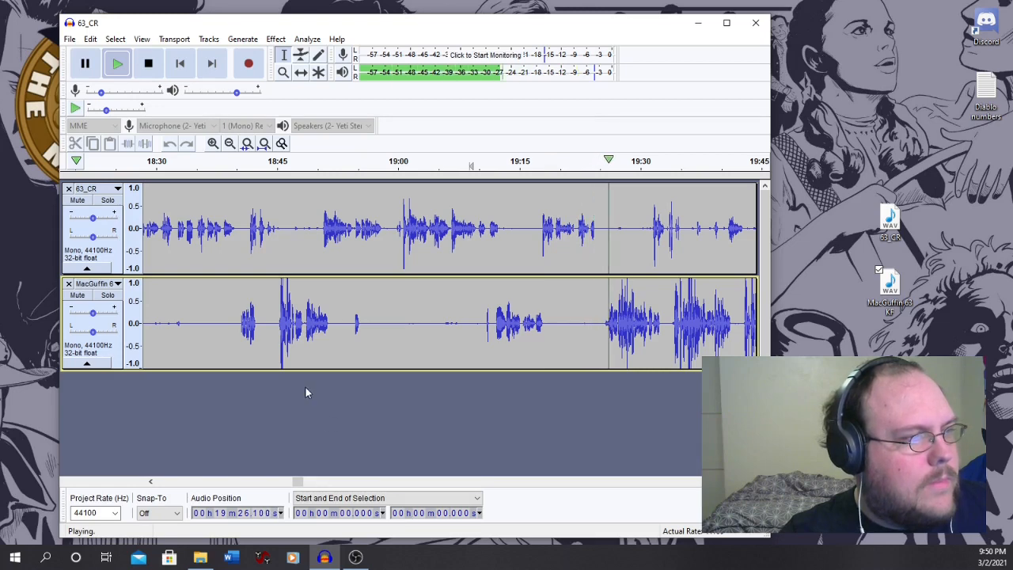
pyautogui.click(84, 66)
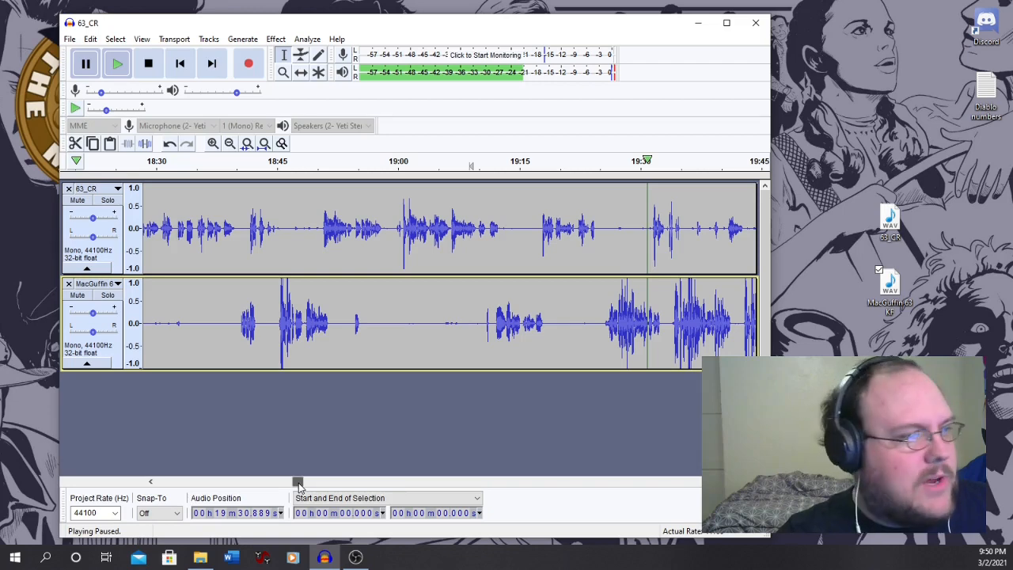
pyautogui.moveTo(298, 483); pyautogui.dragTo(420, 482)
pyautogui.moveTo(479, 548); pyautogui.dragTo(751, 511)
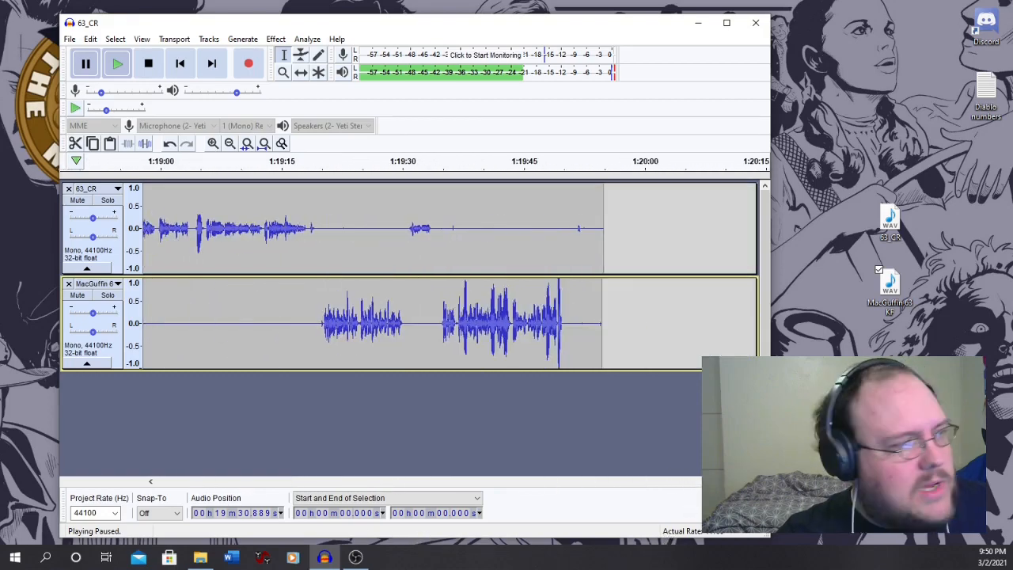
# - Play both tracks from about 1:19:15 to check their sync near the end, and inspect where both tracks finish
pyautogui.moveTo(743, 482)
pyautogui.mouseDown()
pyautogui.moveTo(724, 482)
pyautogui.moveTo(740, 482)
pyautogui.mouseUp()
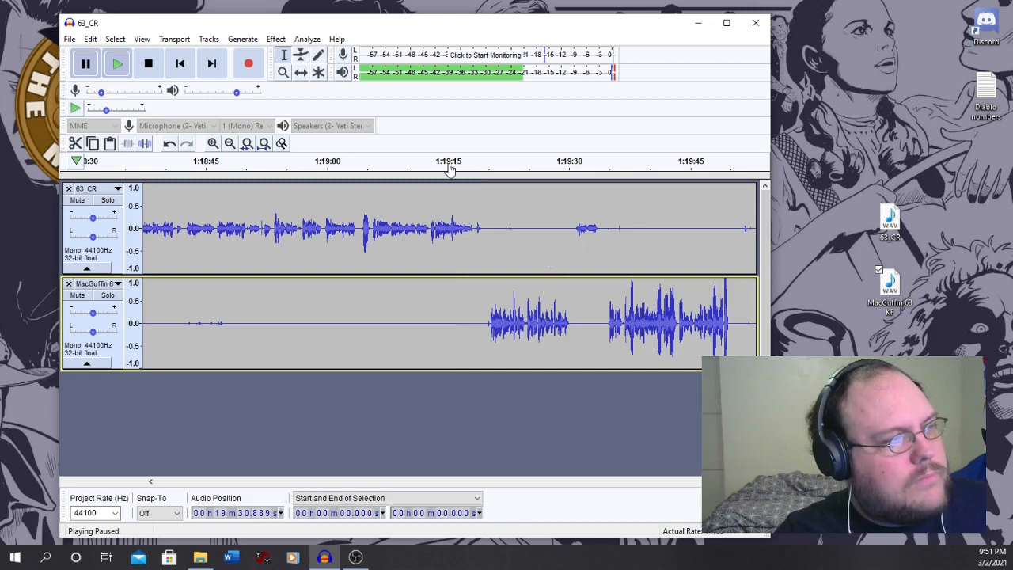
pyautogui.press('space')
pyautogui.press('space')
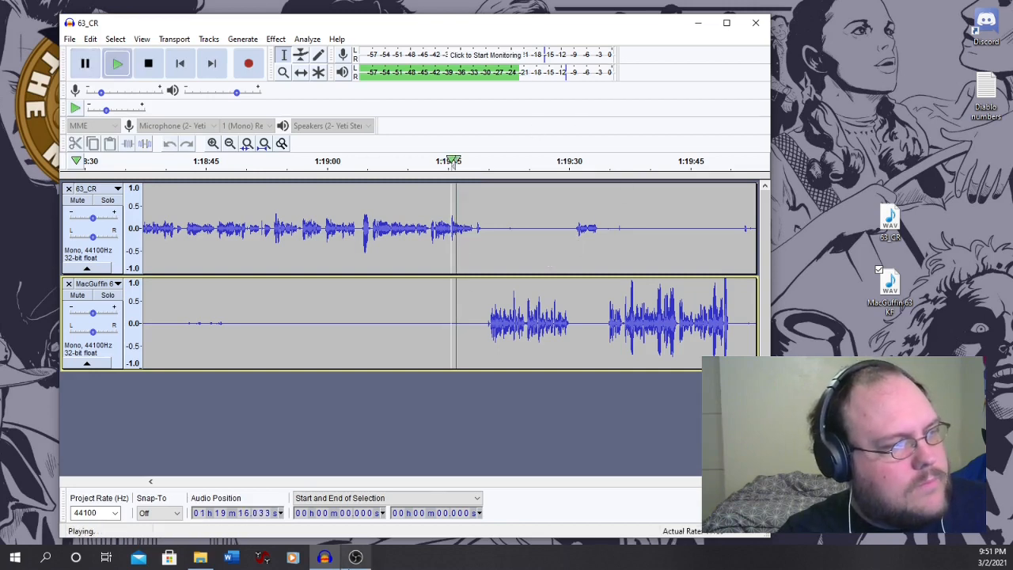
pyautogui.moveTo(324, 558)
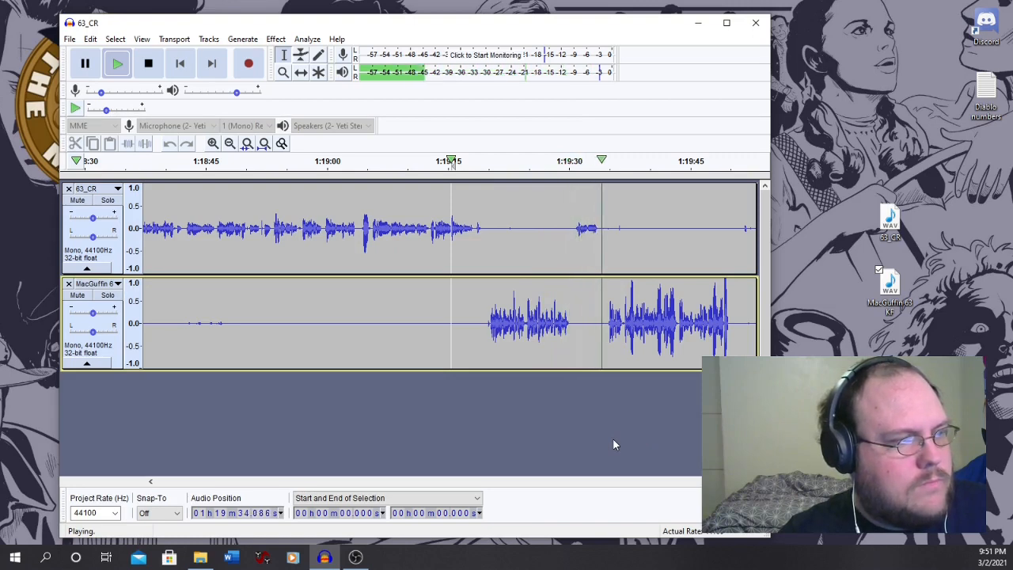
pyautogui.click(84, 65)
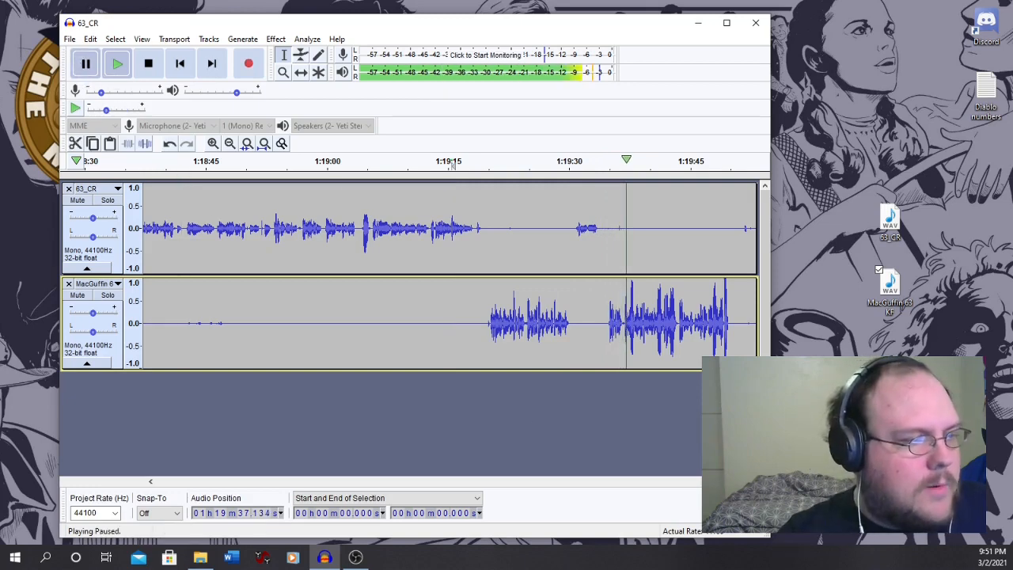
pyautogui.moveTo(742, 481); pyautogui.dragTo(752, 481)
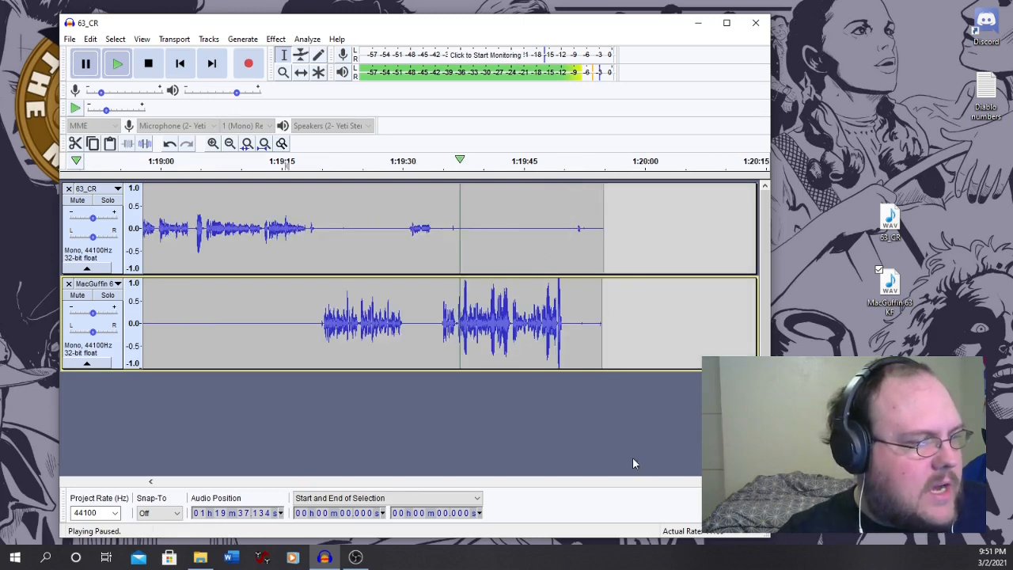
# - Stop the paused playback, activate the Time Shift tool and return to the beginning of the timeline
pyautogui.moveTo(742, 481); pyautogui.dragTo(473, 482)
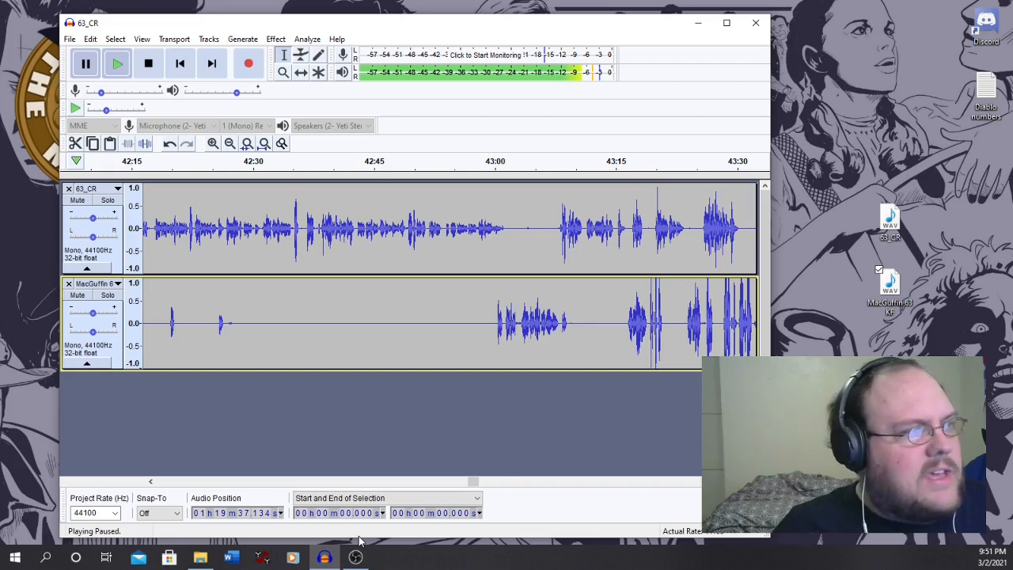
pyautogui.click(301, 72)
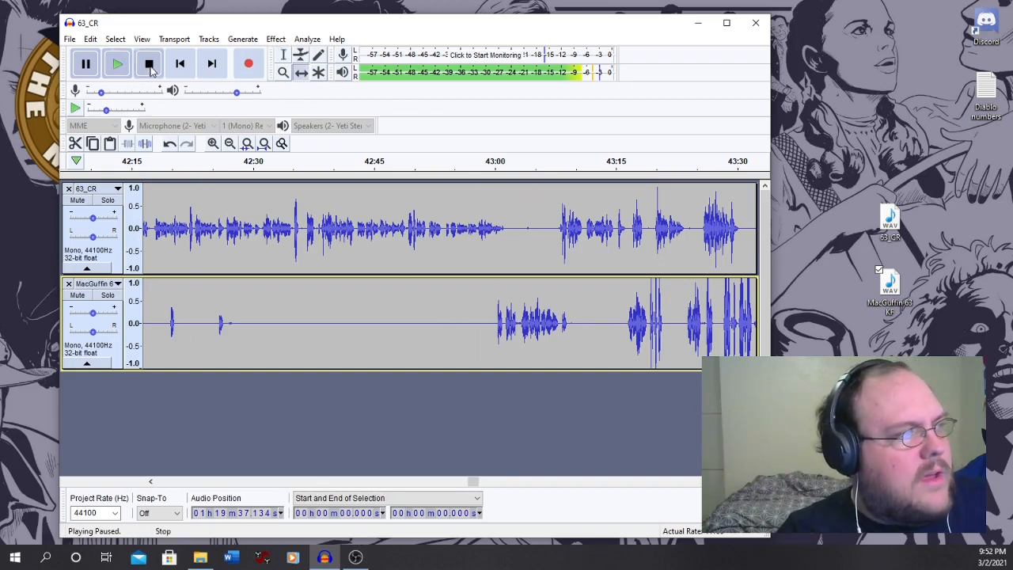
pyautogui.click(150, 68)
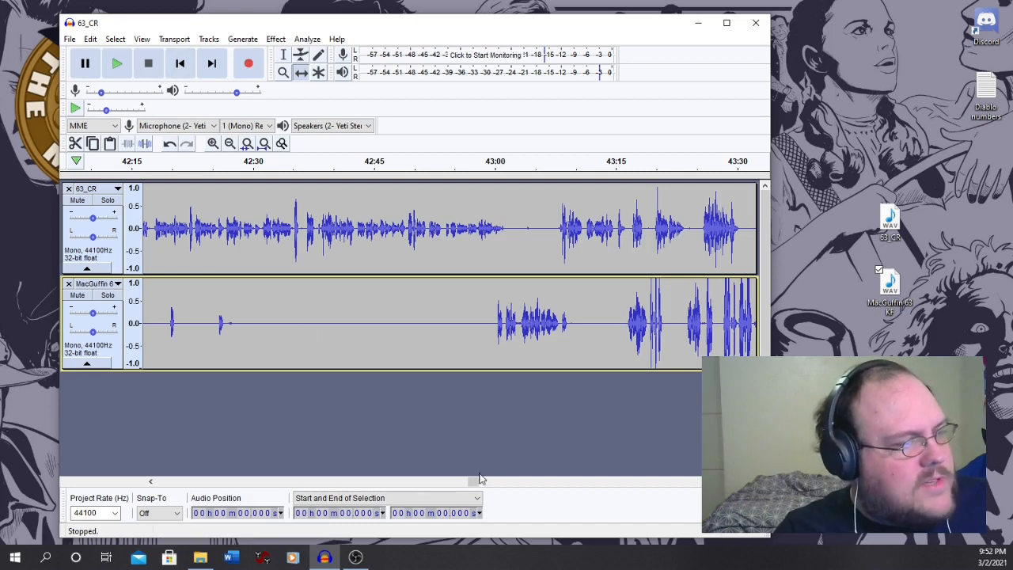
pyautogui.moveTo(475, 481); pyautogui.dragTo(162, 481)
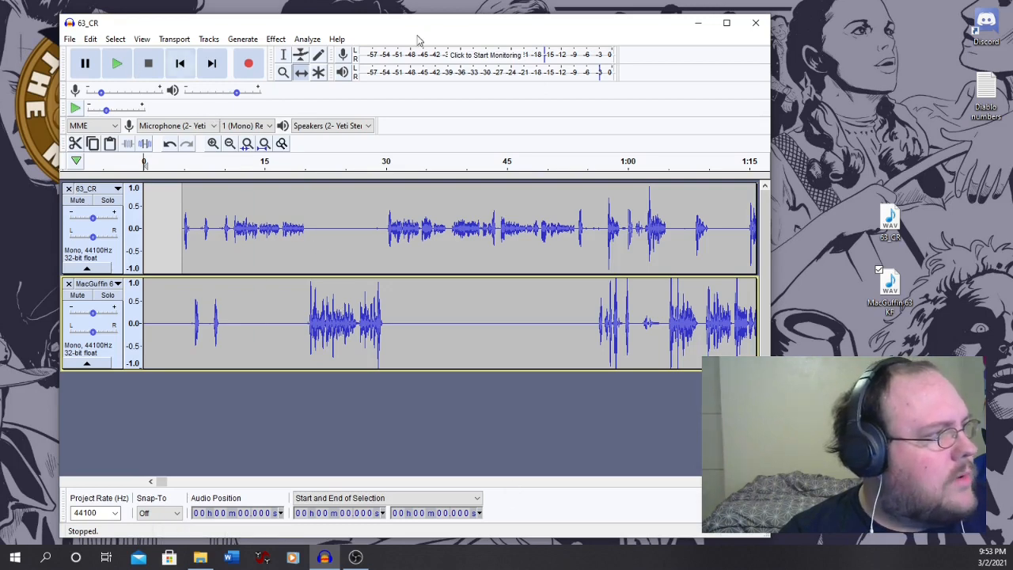
# - Try muting and unmuting the MacGuffin track, and leave the 63_CR track muted so only MacGuffin plays
pyautogui.click(80, 298)
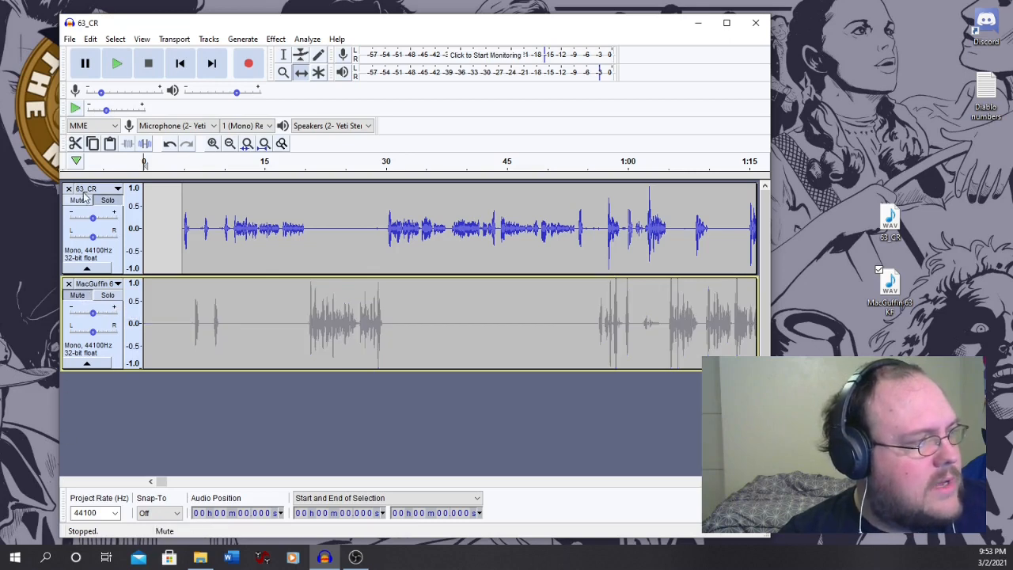
pyautogui.click(80, 297)
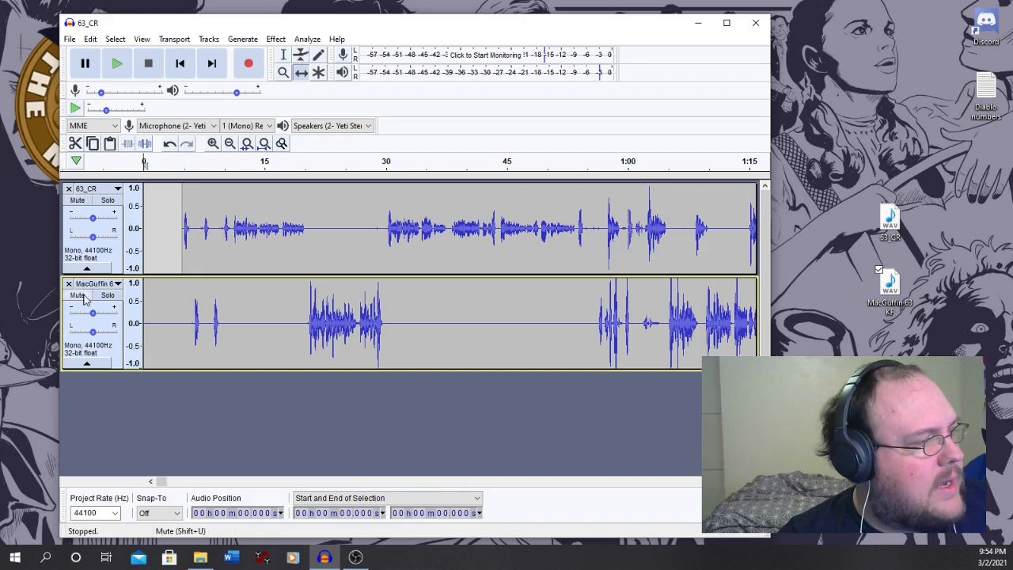
pyautogui.click(76, 200)
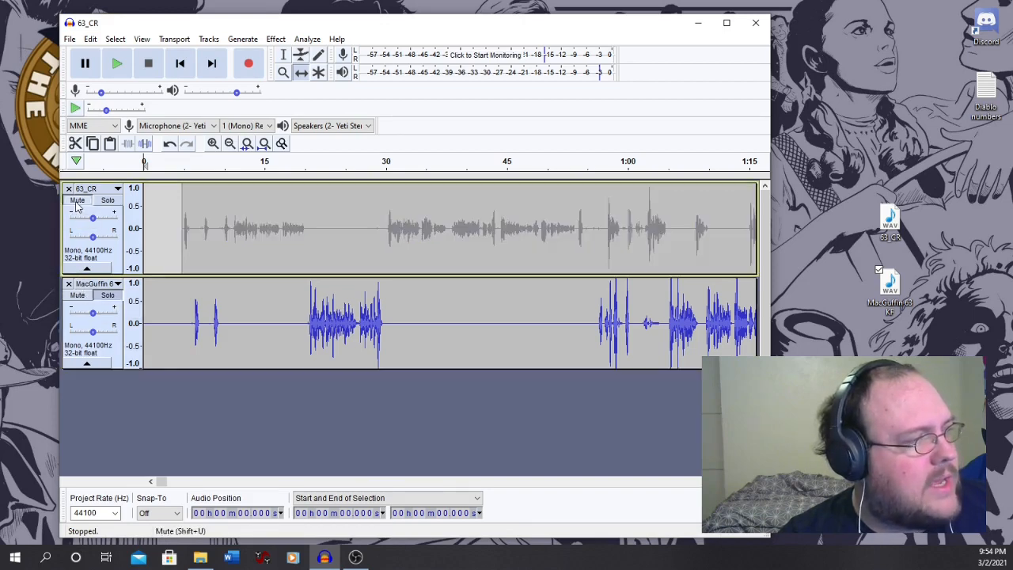
# - Select the silent stretch from about 31 to 46.4 seconds on the MacGuffin track and play its background noise
pyautogui.click(283, 55)
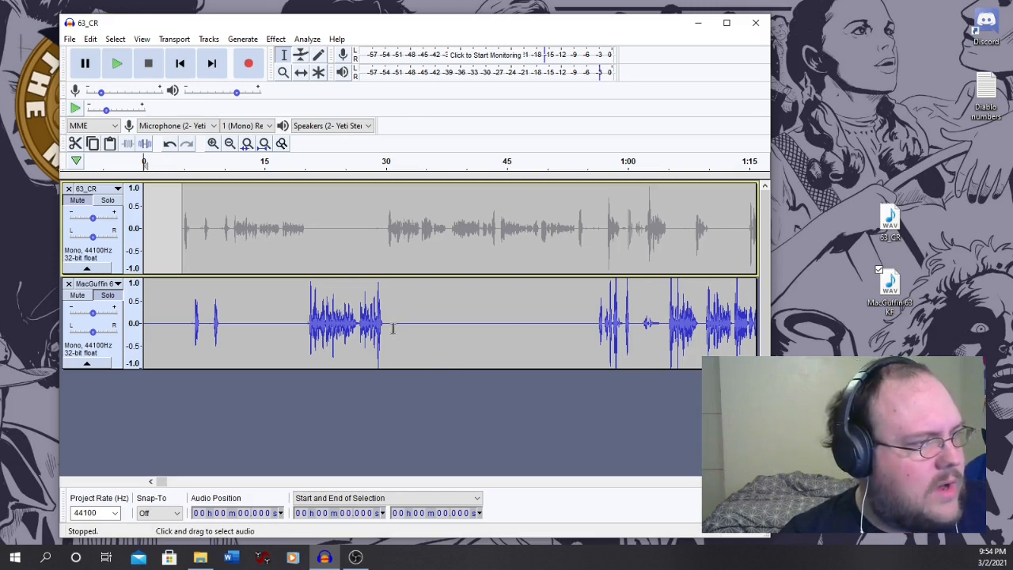
pyautogui.moveTo(394, 328); pyautogui.dragTo(518, 333)
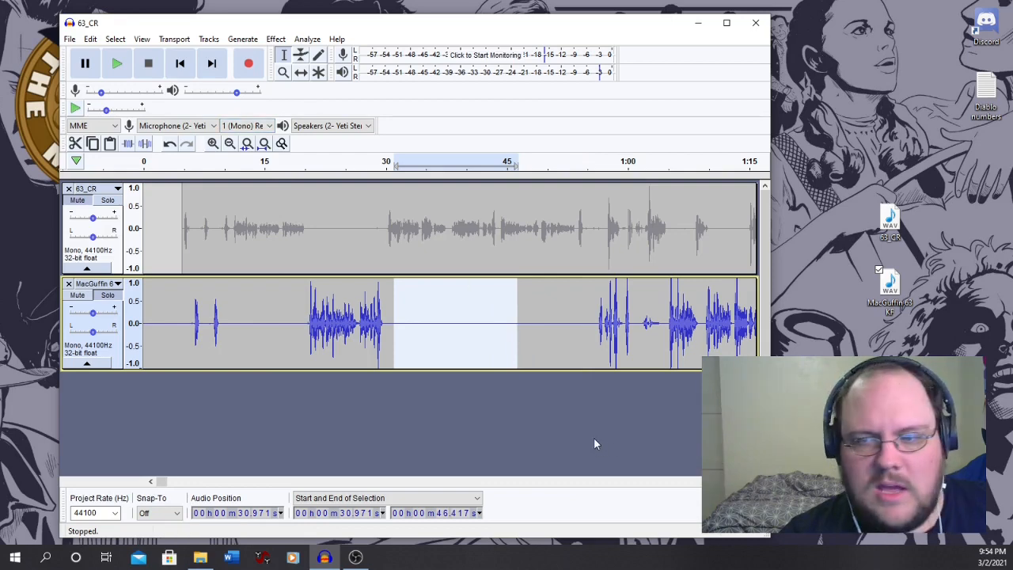
pyautogui.click(117, 64)
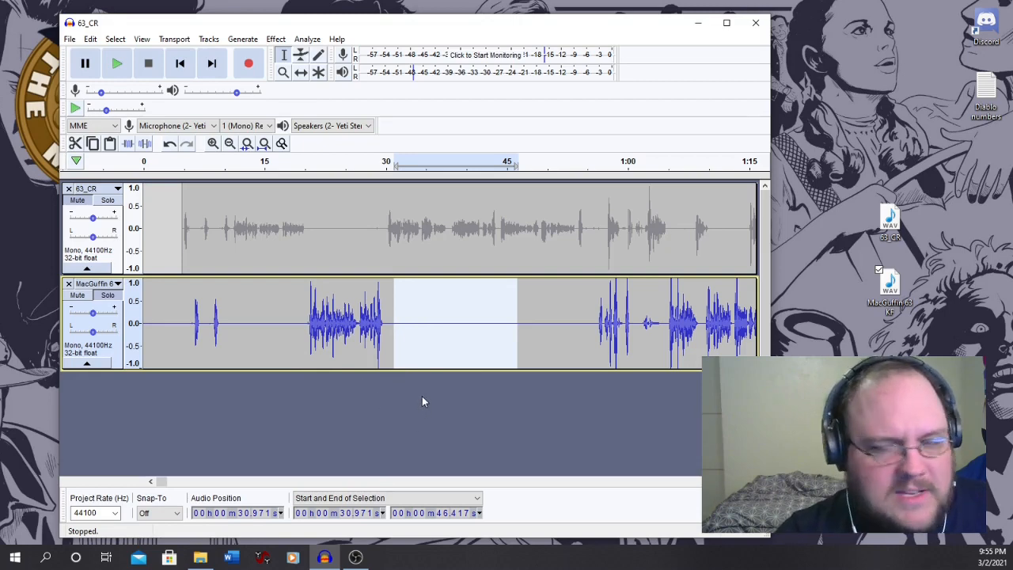
# - Capture a noise profile for Noise Reduction from the selected silent stretch of the MacGuffin track
pyautogui.click(282, 41)
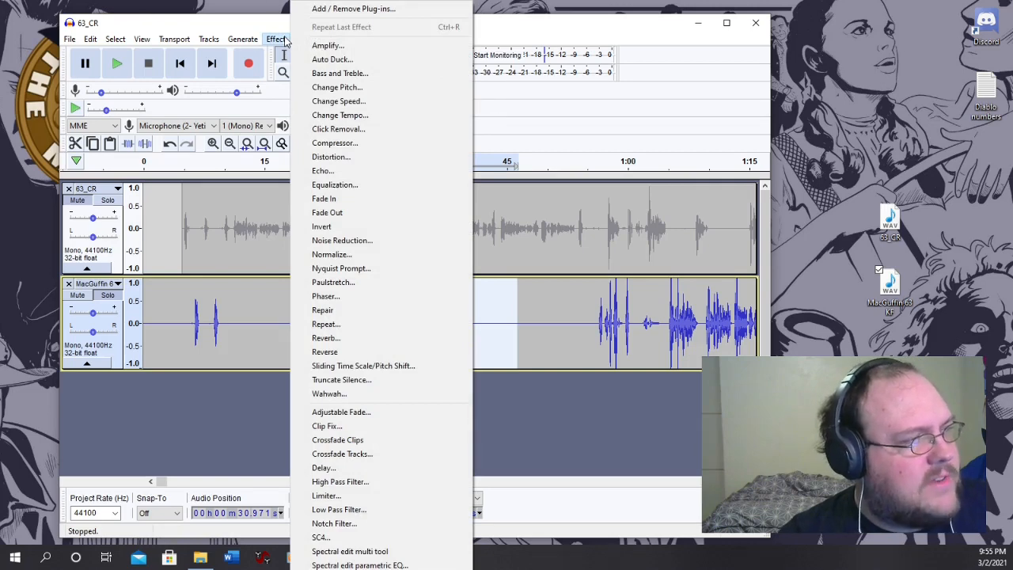
pyautogui.click(342, 241)
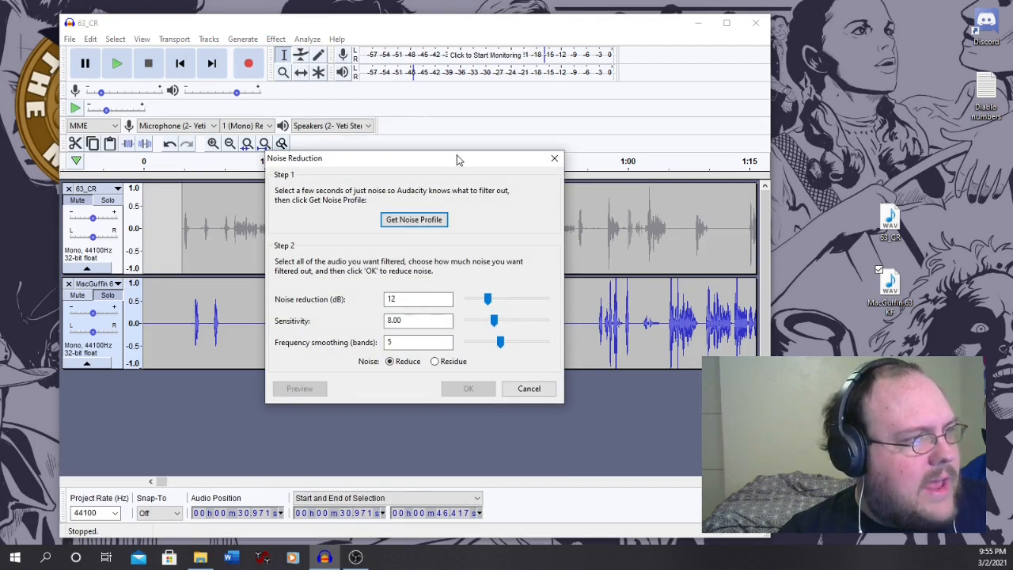
pyautogui.moveTo(459, 159); pyautogui.dragTo(419, 125)
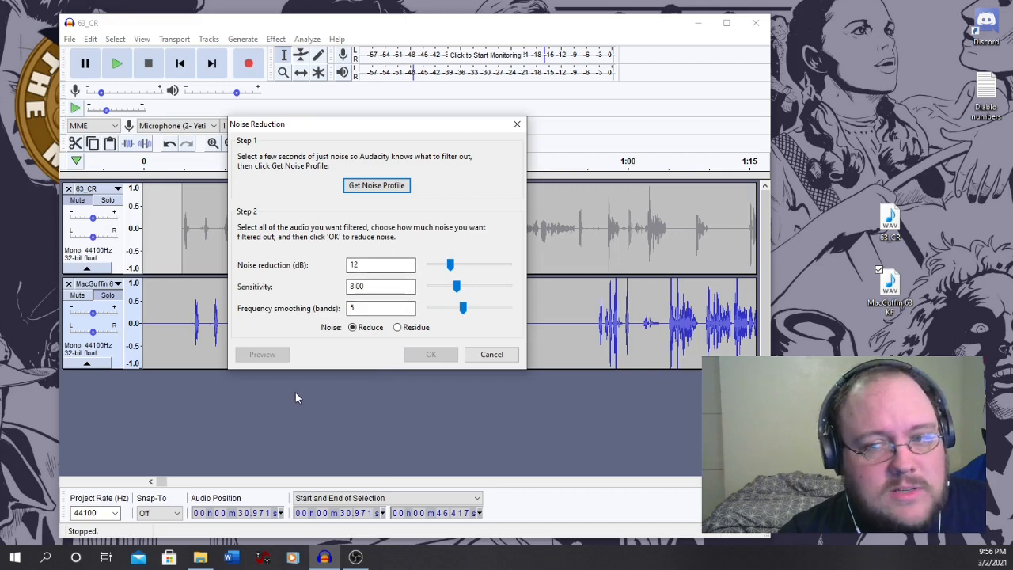
pyautogui.moveTo(324, 557)
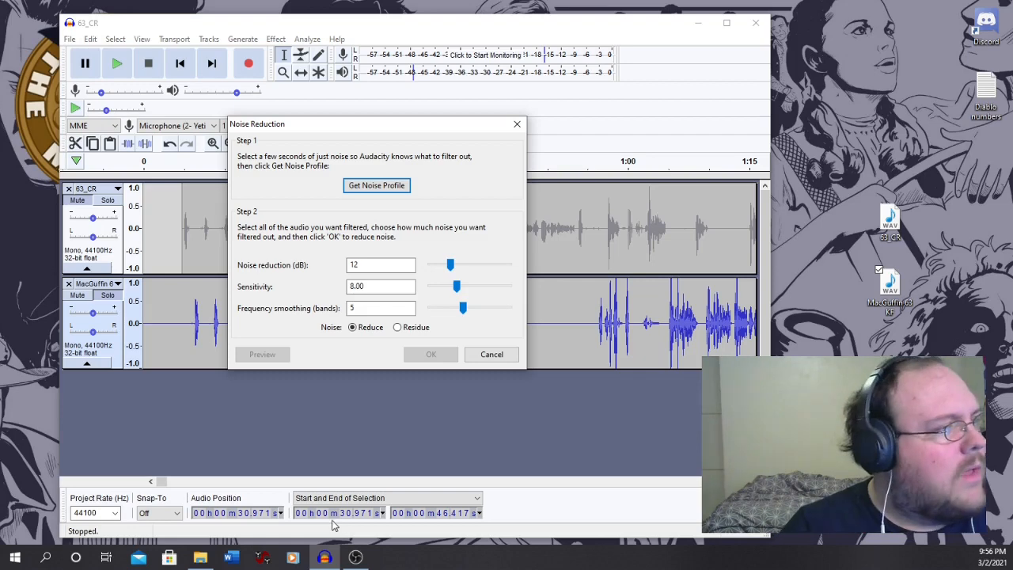
pyautogui.moveTo(455, 128); pyautogui.dragTo(434, 130)
pyautogui.click(371, 193)
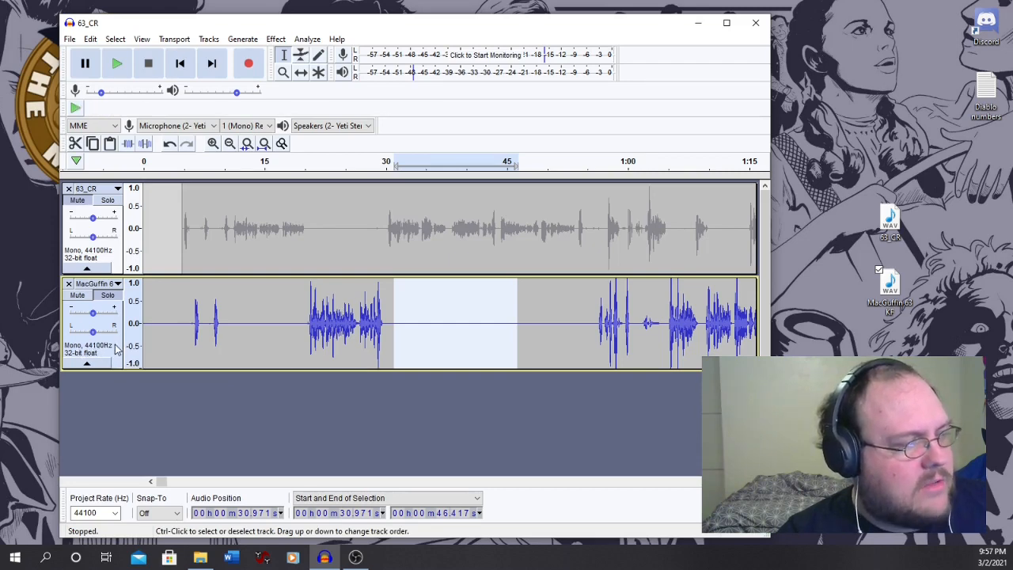
# - Try applying Noise Reduction to the whole MacGuffin track with 12 dB reduction, sensitivity 8.00 and frequency smoothing 5, and cancel the processing
pyautogui.click(116, 348)
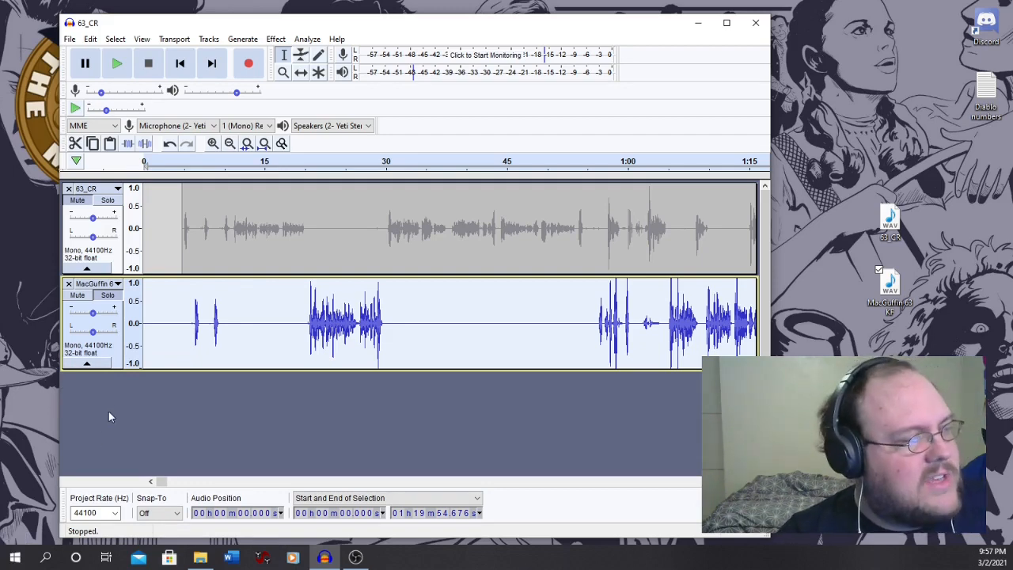
pyautogui.click(276, 39)
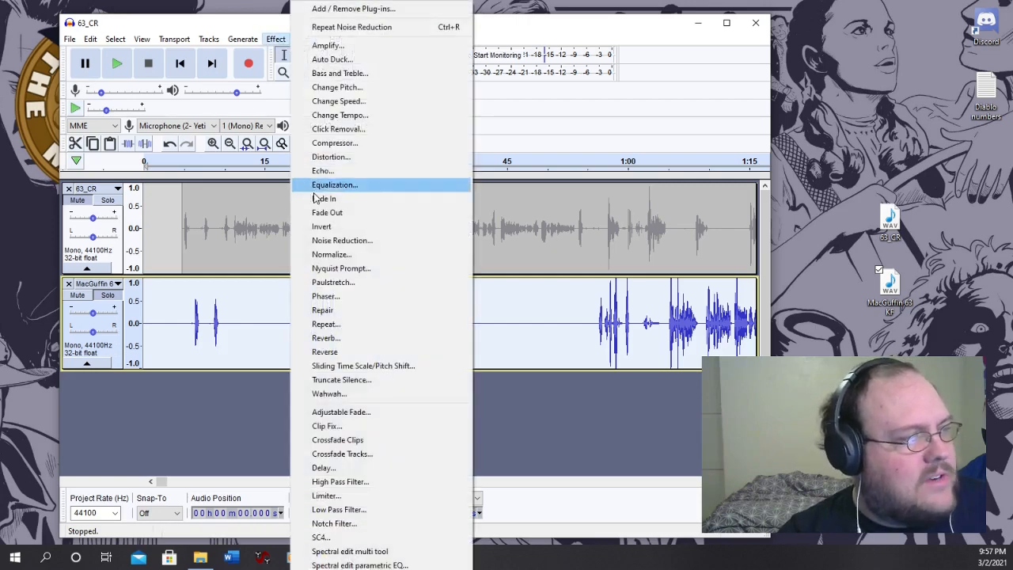
pyautogui.click(342, 240)
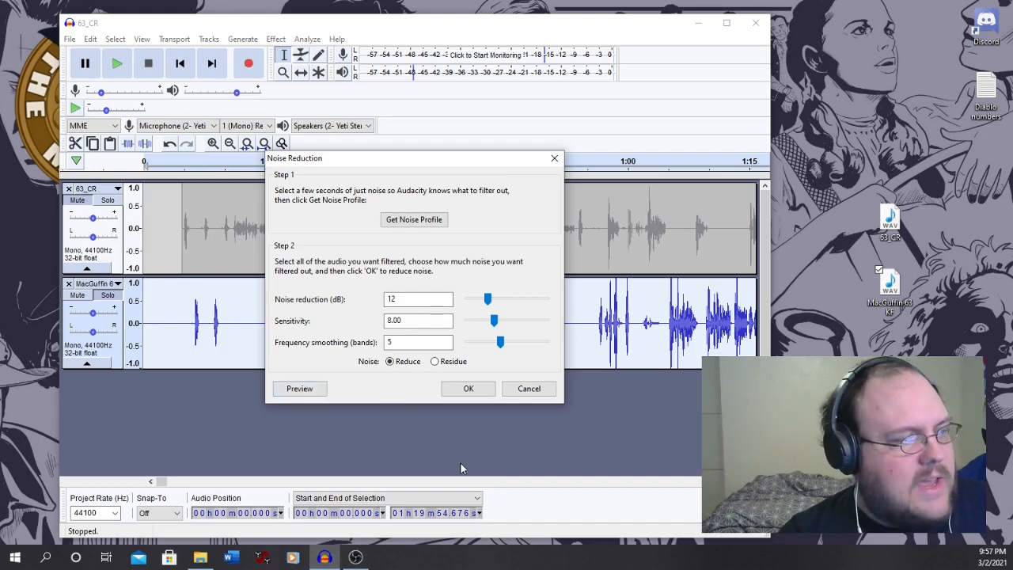
pyautogui.click(469, 389)
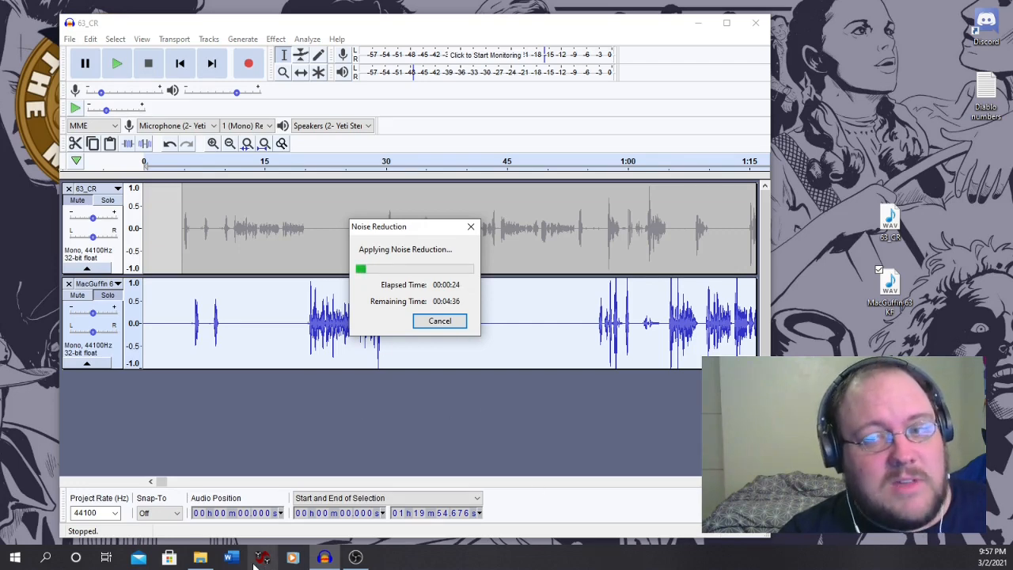
pyautogui.moveTo(201, 558)
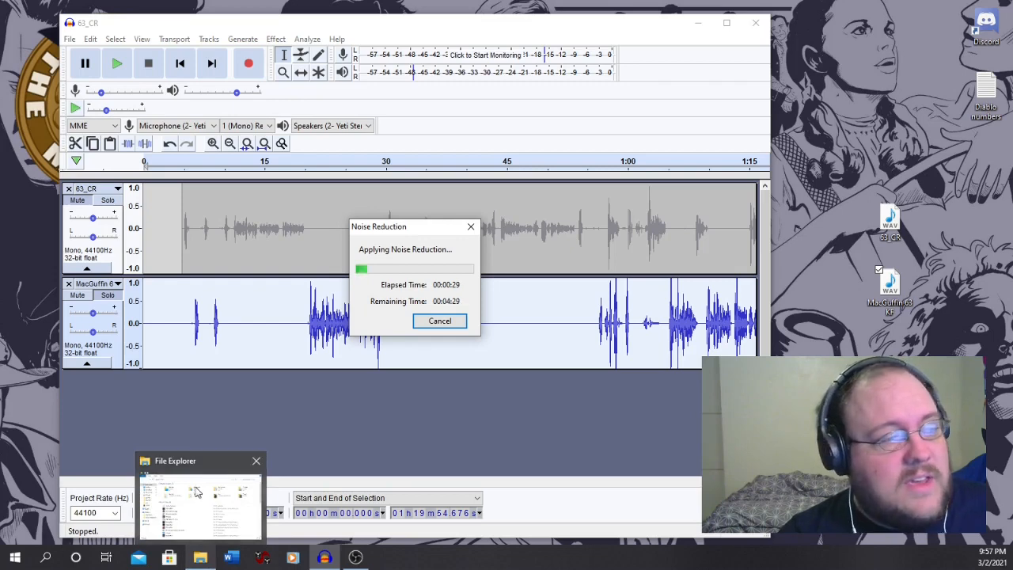
pyautogui.click(444, 323)
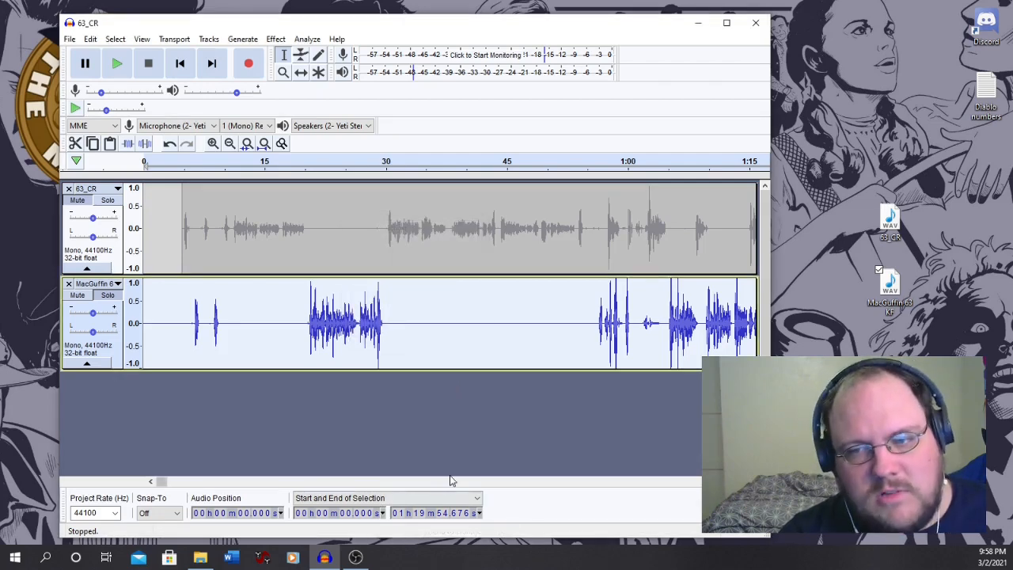
# - Find the faint noise after the speech on the MacGuffin track, select about 27:10.1 to 27:13.2 and play it
pyautogui.click(463, 346)
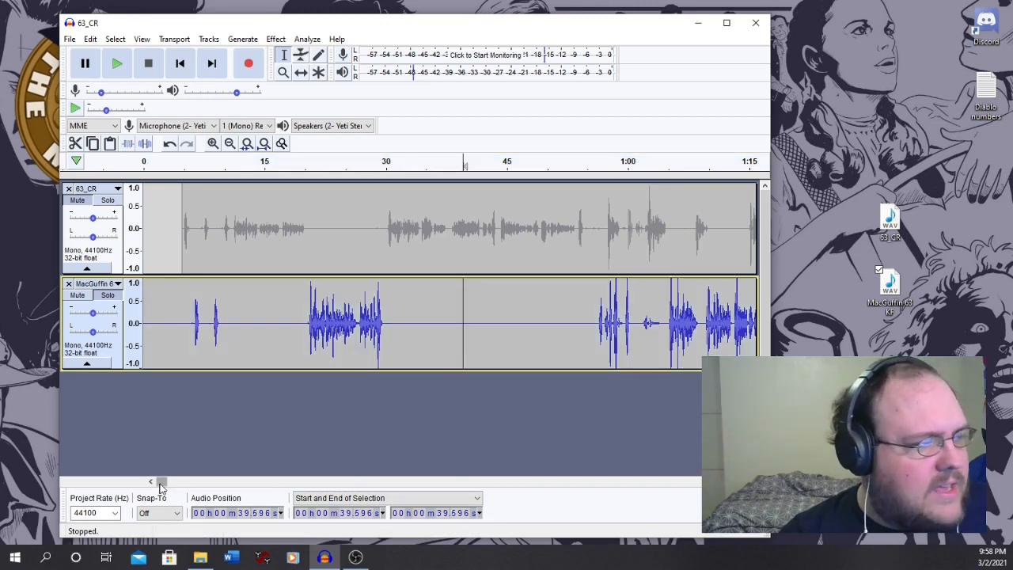
pyautogui.moveTo(160, 483); pyautogui.dragTo(357, 483)
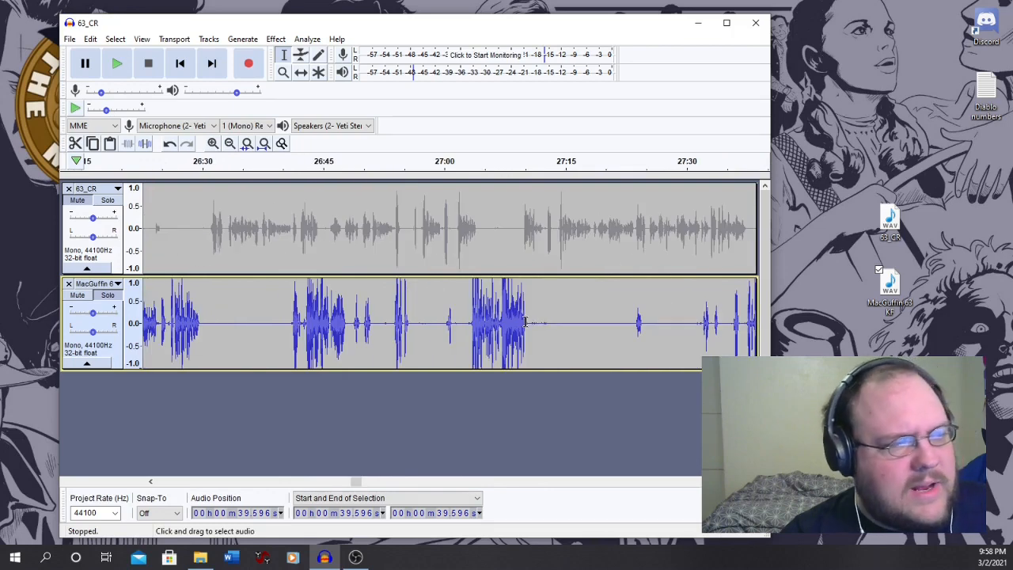
pyautogui.moveTo(532, 323); pyautogui.dragTo(549, 323)
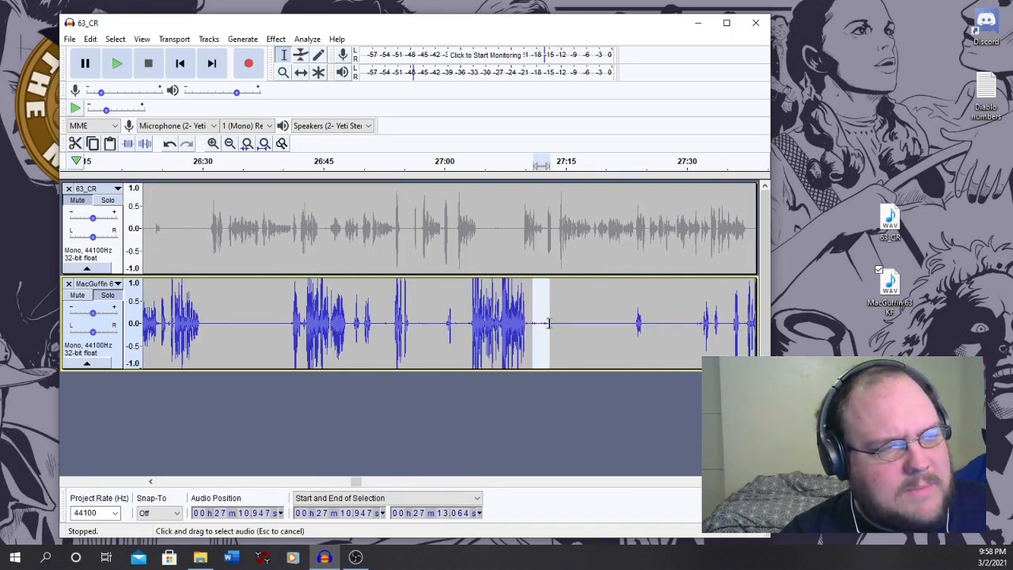
pyautogui.click(577, 323)
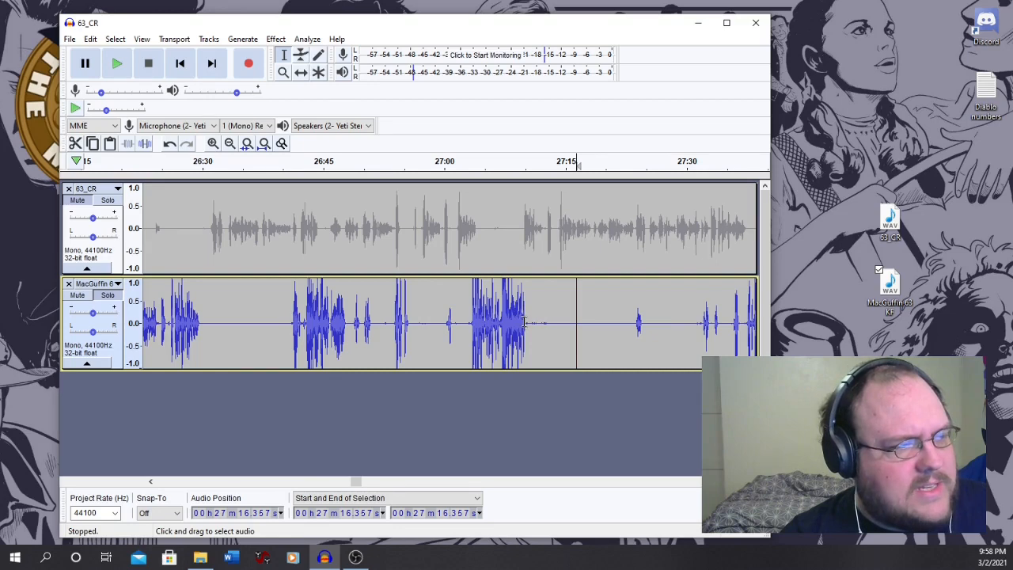
pyautogui.moveTo(526, 321); pyautogui.dragTo(550, 330)
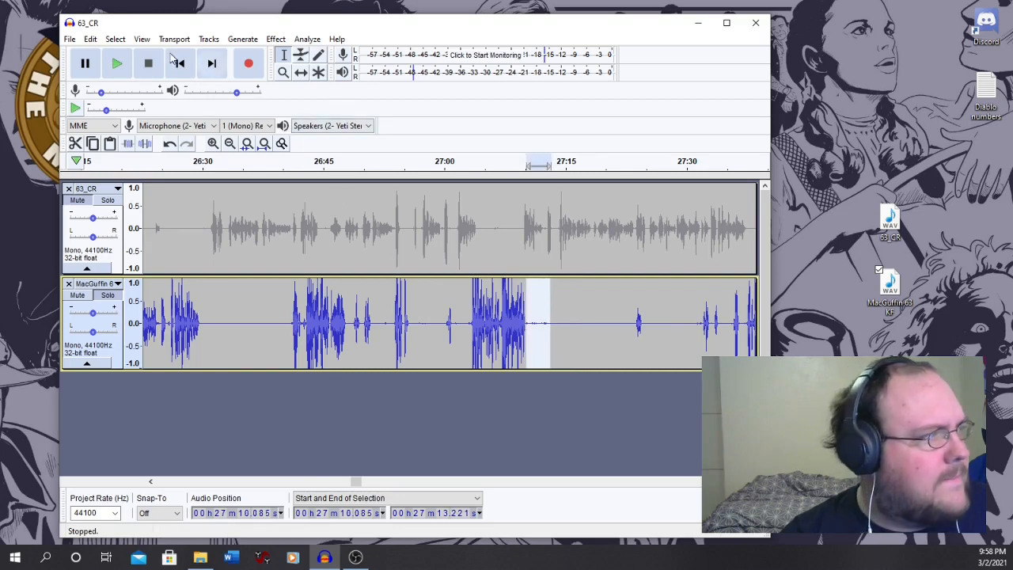
pyautogui.click(116, 64)
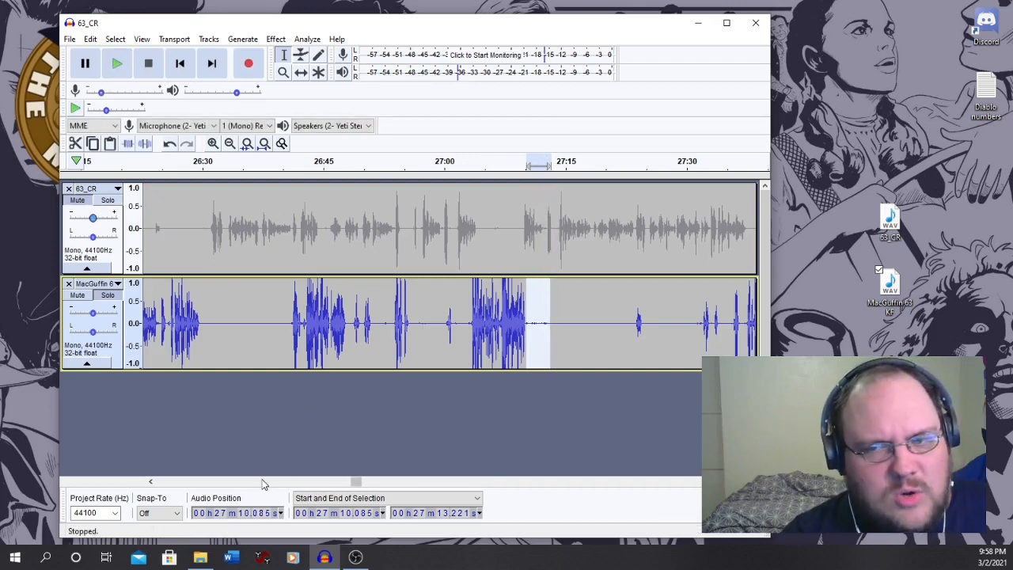
# - Select about 27:10.1 to 27:13.1 on the MacGuffin track and lower its volume with Amplify set to -46.6 dB
pyautogui.click(566, 340)
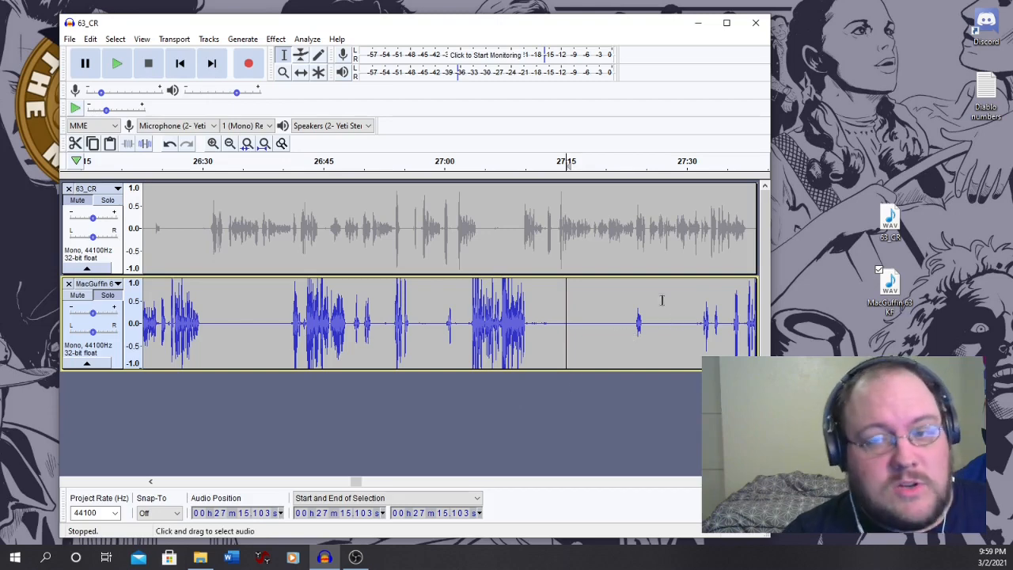
pyautogui.click(527, 324)
pyautogui.moveTo(527, 324); pyautogui.dragTo(549, 328)
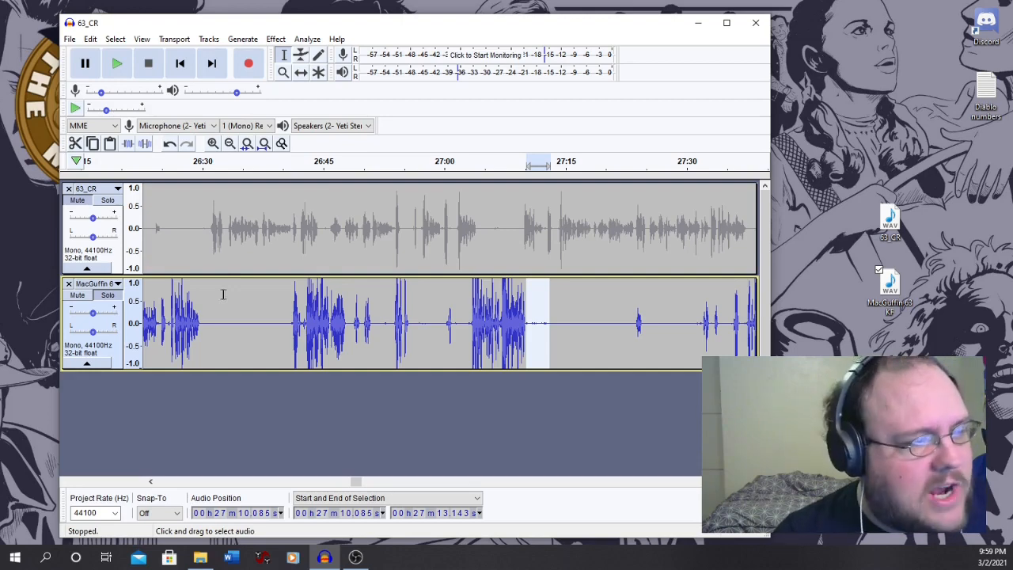
pyautogui.click(276, 39)
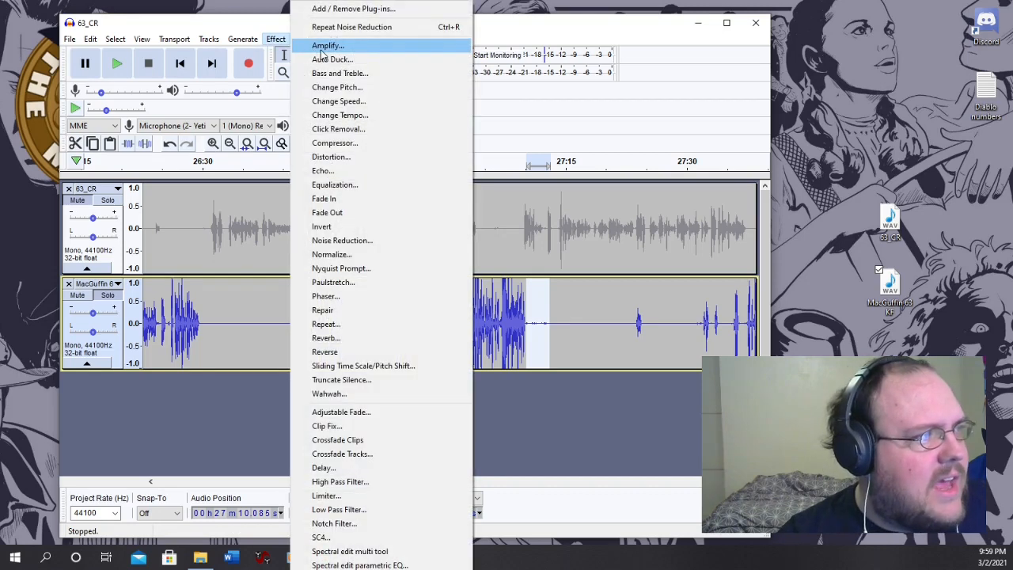
pyautogui.click(321, 46)
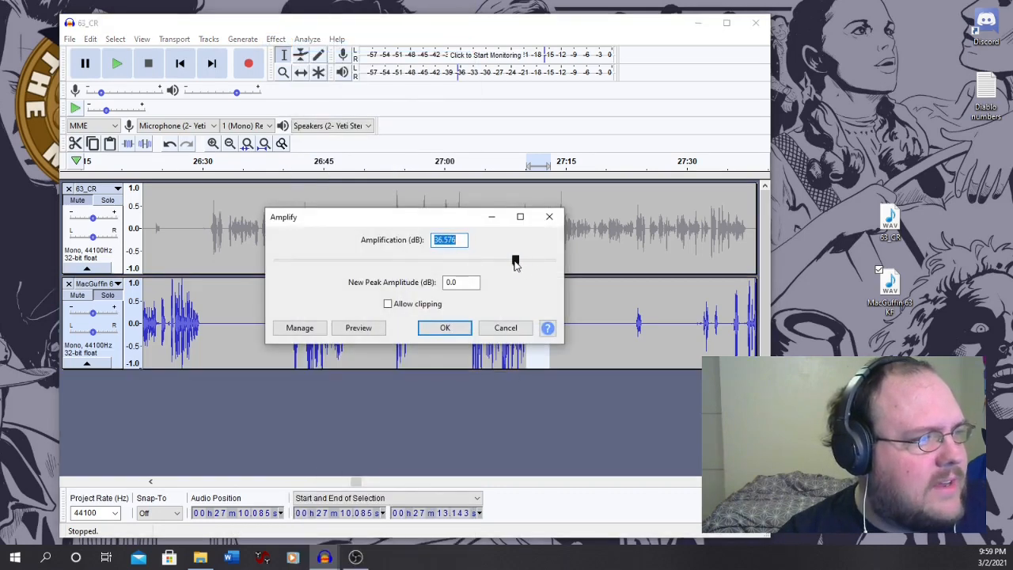
pyautogui.moveTo(514, 261); pyautogui.dragTo(285, 260)
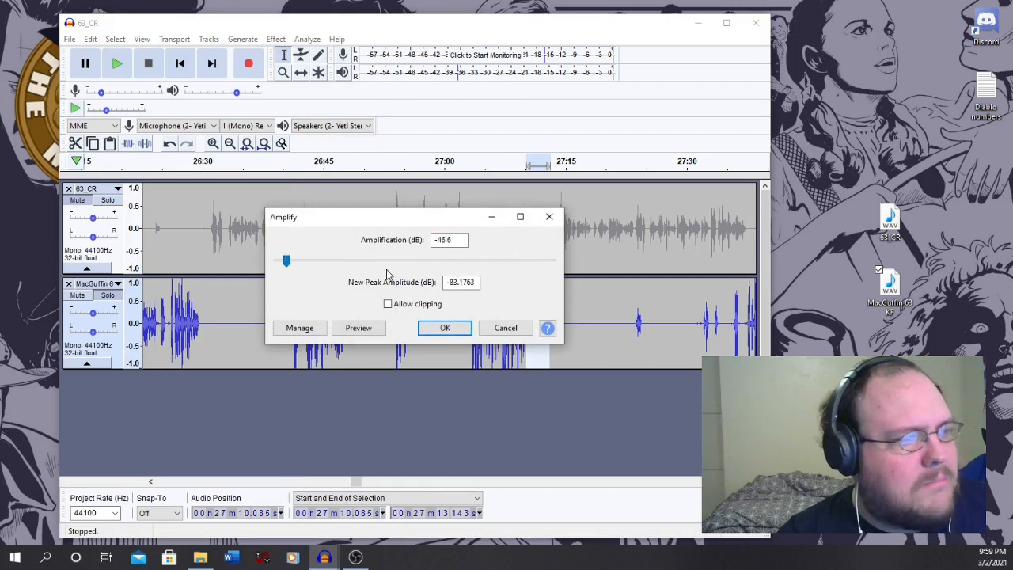
pyautogui.click(445, 327)
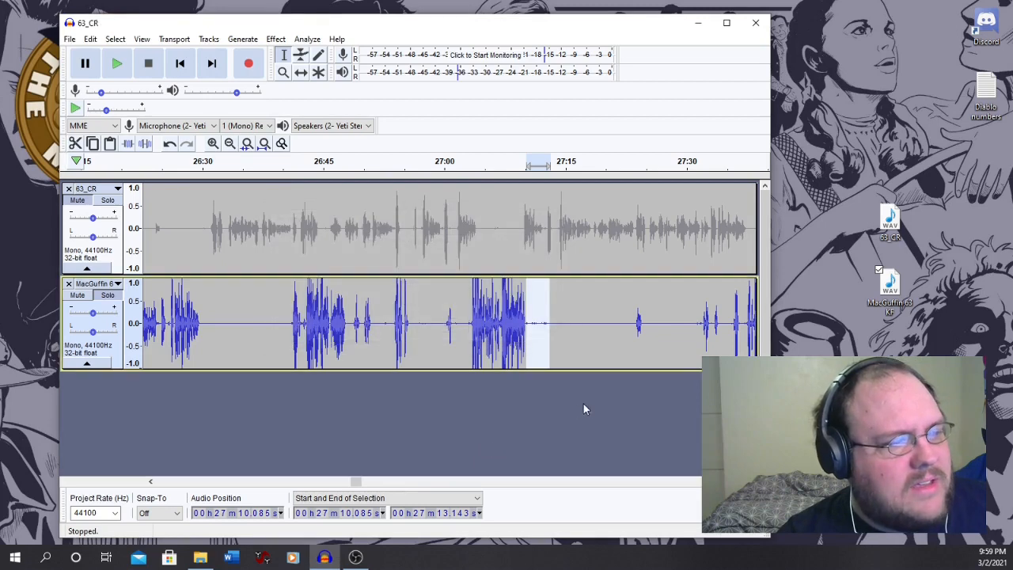
pyautogui.click(604, 328)
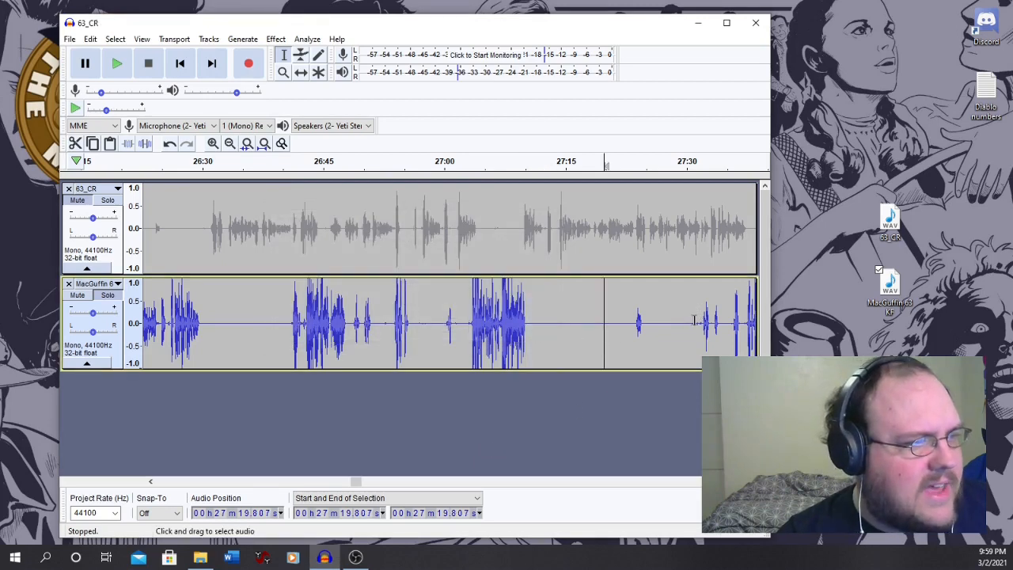
pyautogui.click(576, 324)
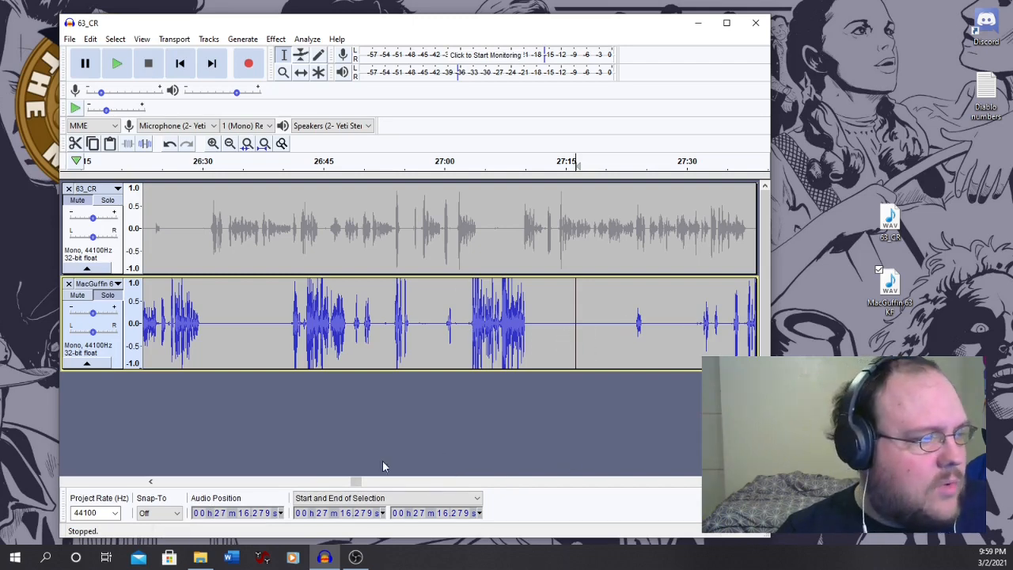
# - Play the MacGuffin track from about 1:09 and again from about 1:01 to check for faint sounds around the speech
pyautogui.moveTo(355, 481); pyautogui.dragTo(599, 485)
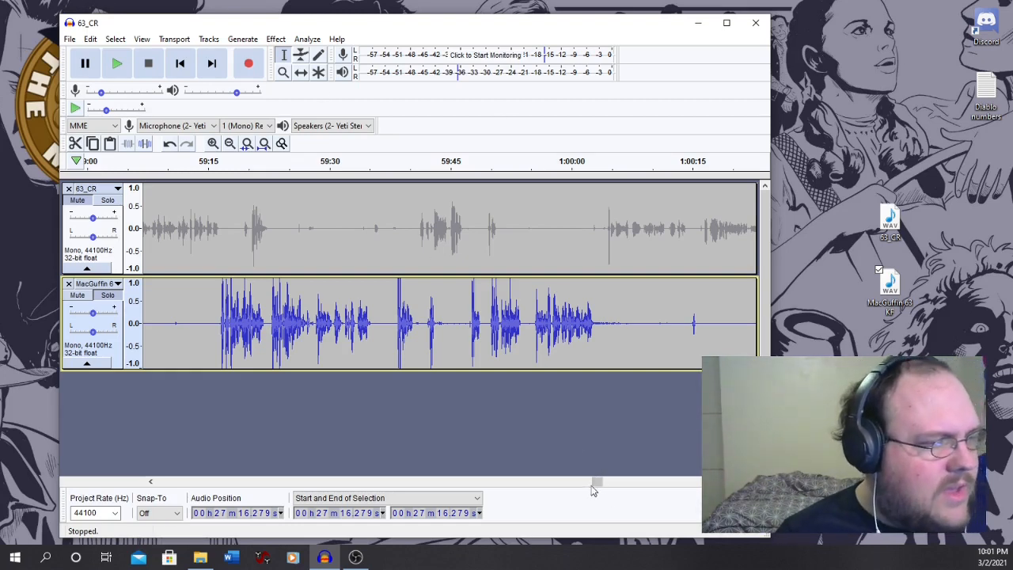
pyautogui.moveTo(597, 482); pyautogui.dragTo(158, 479)
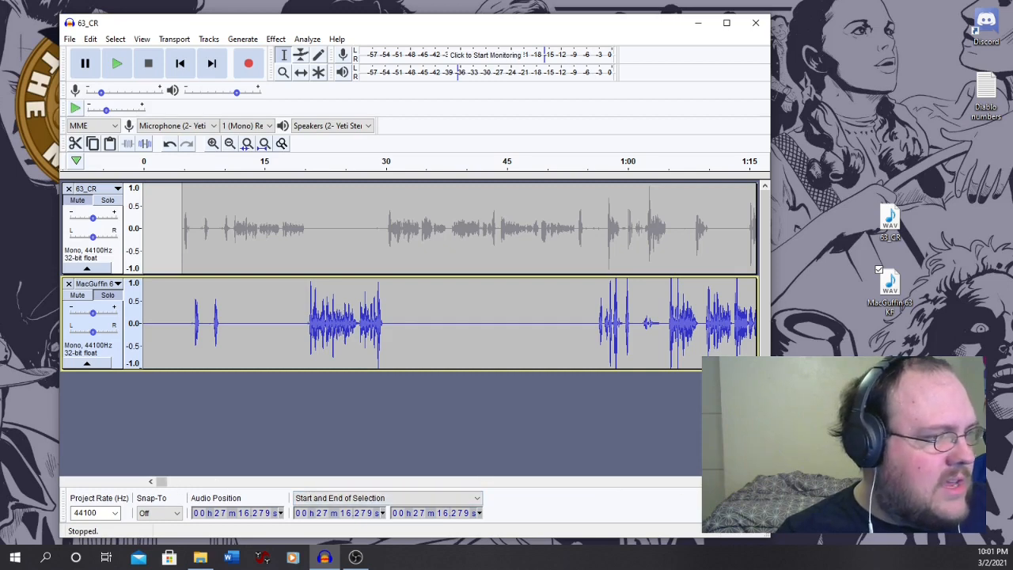
pyautogui.hscroll(5, 439, 278)
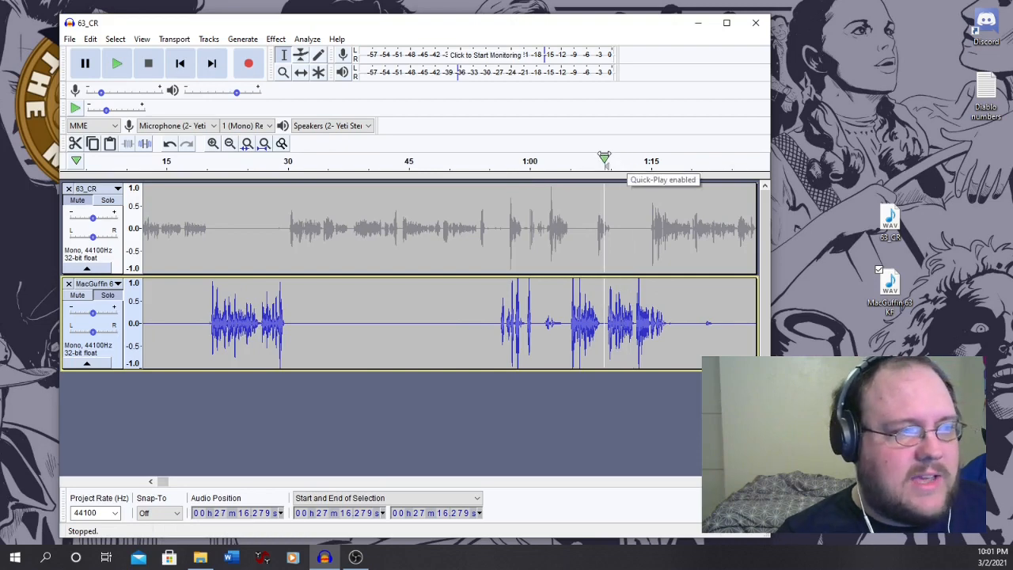
pyautogui.click(605, 162)
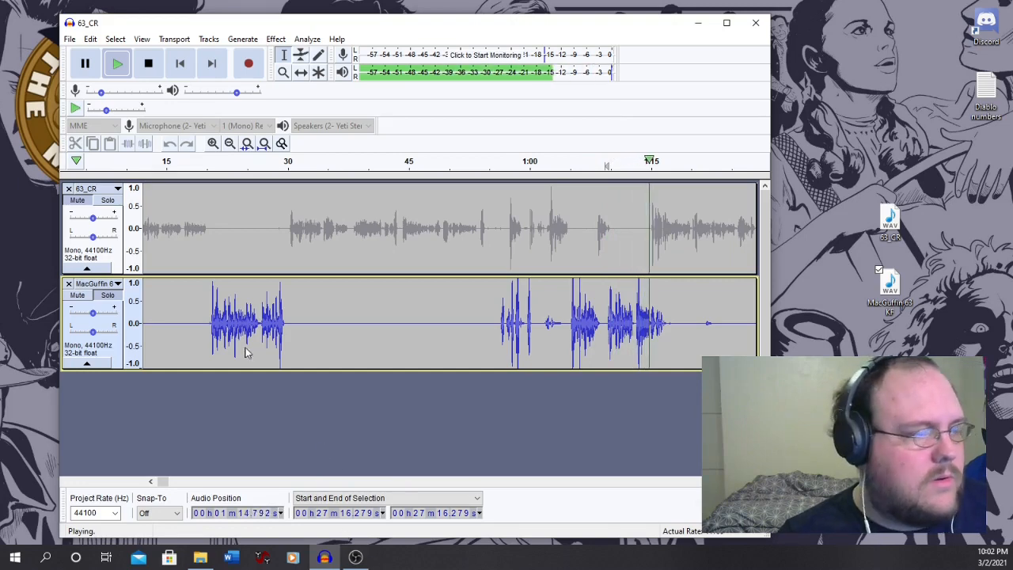
pyautogui.click(84, 67)
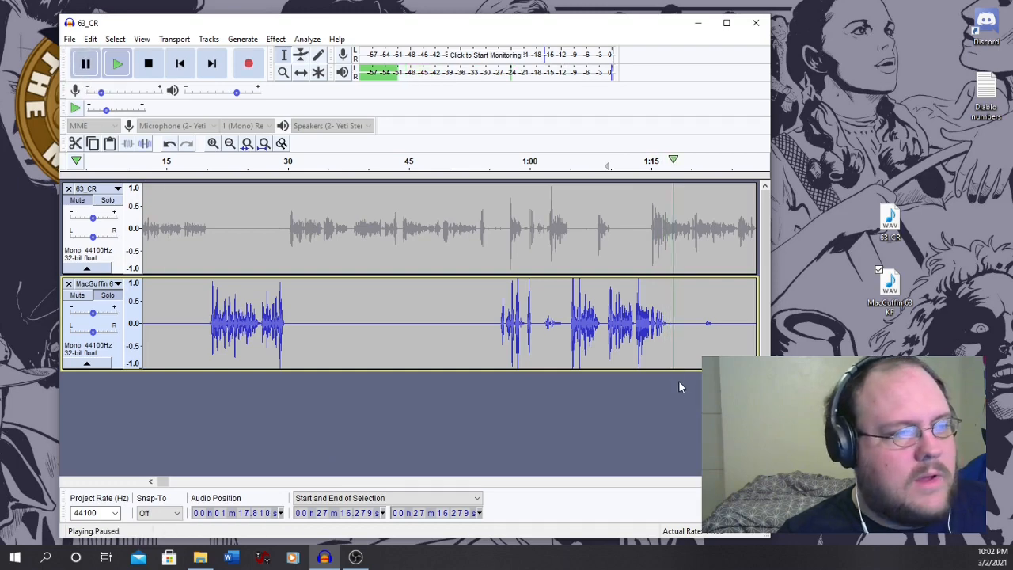
pyautogui.click(541, 165)
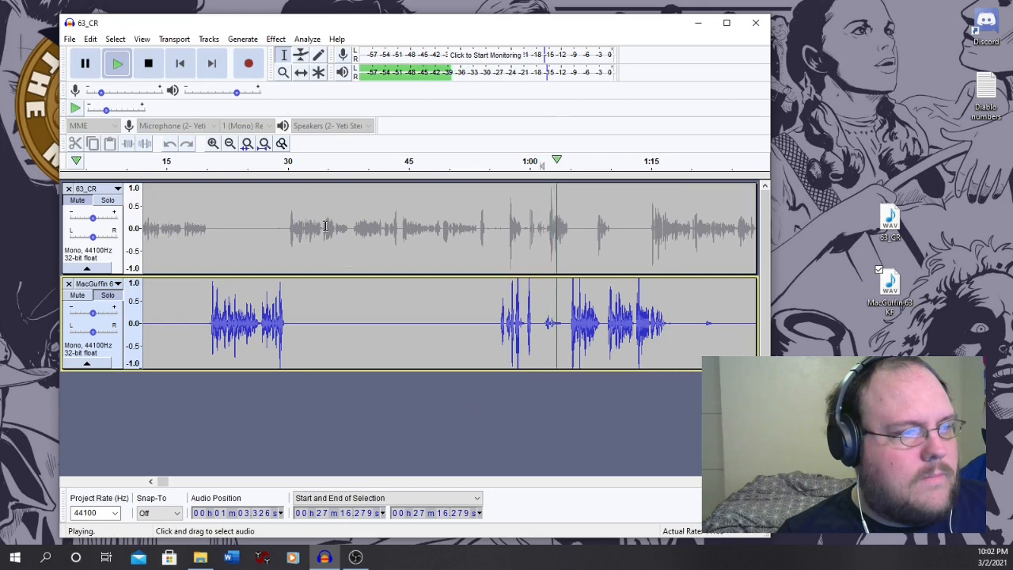
pyautogui.click(86, 63)
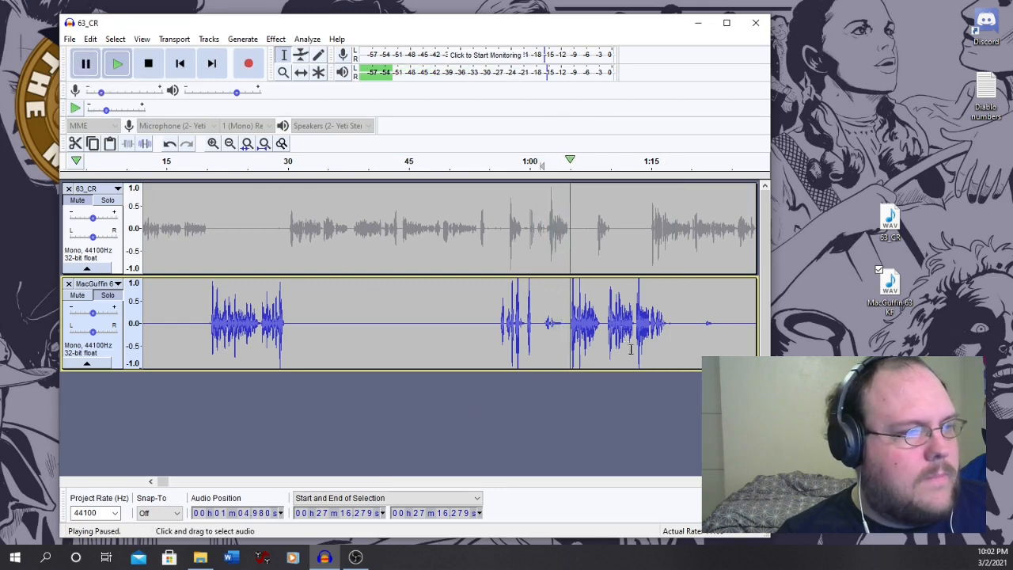
pyautogui.click(695, 164)
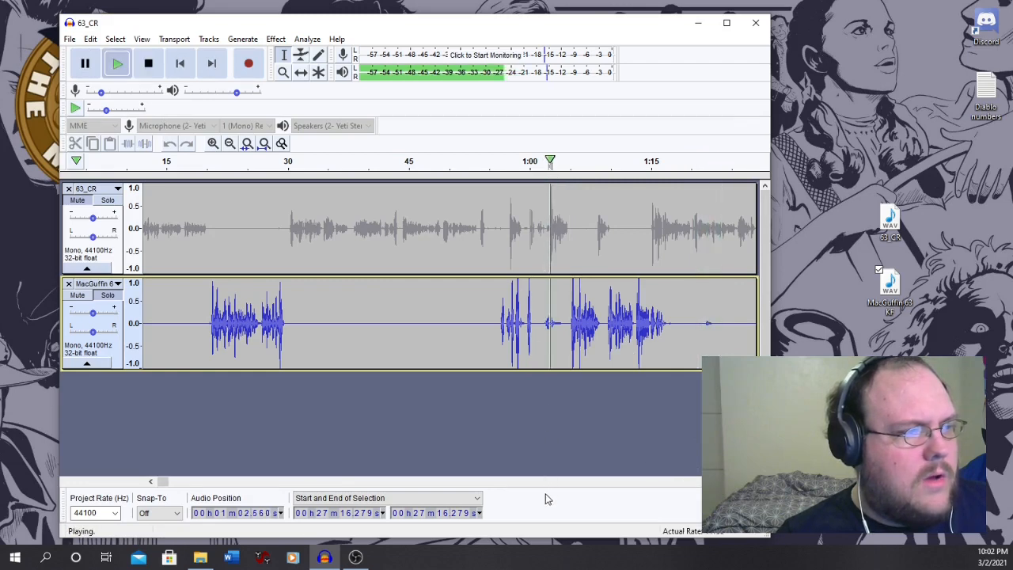
pyautogui.click(85, 65)
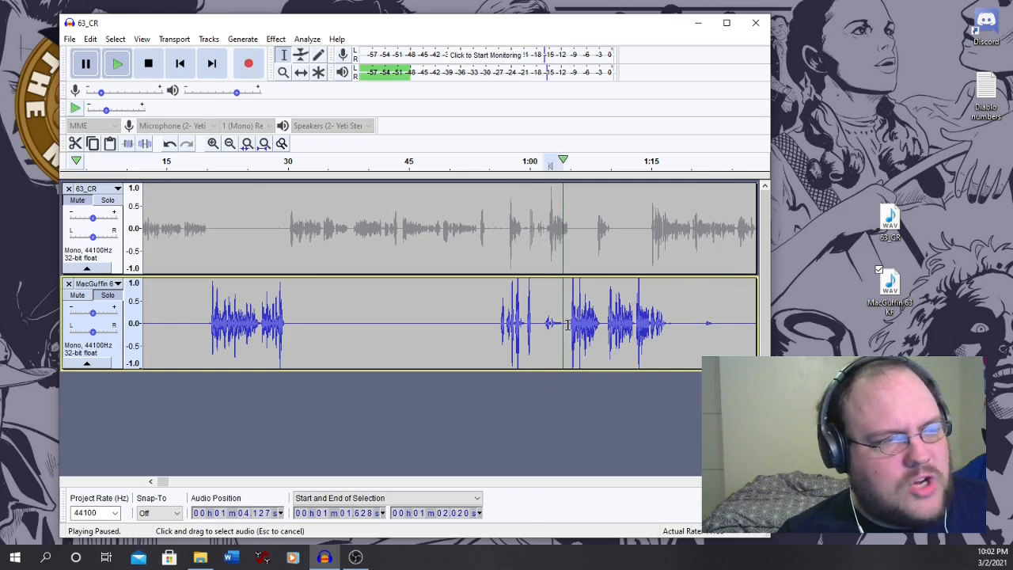
pyautogui.moveTo(543, 322); pyautogui.dragTo(563, 323)
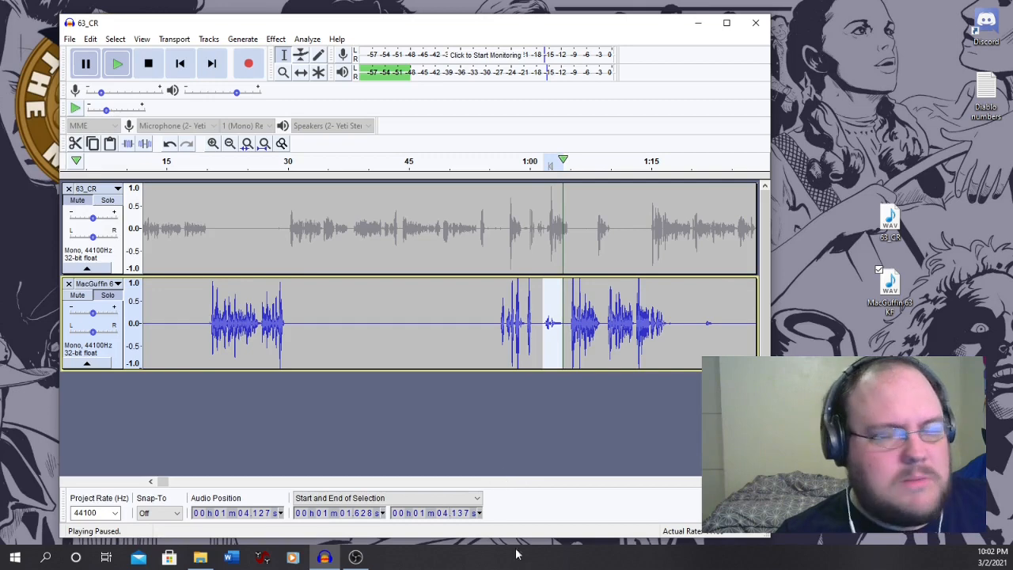
pyautogui.click(277, 40)
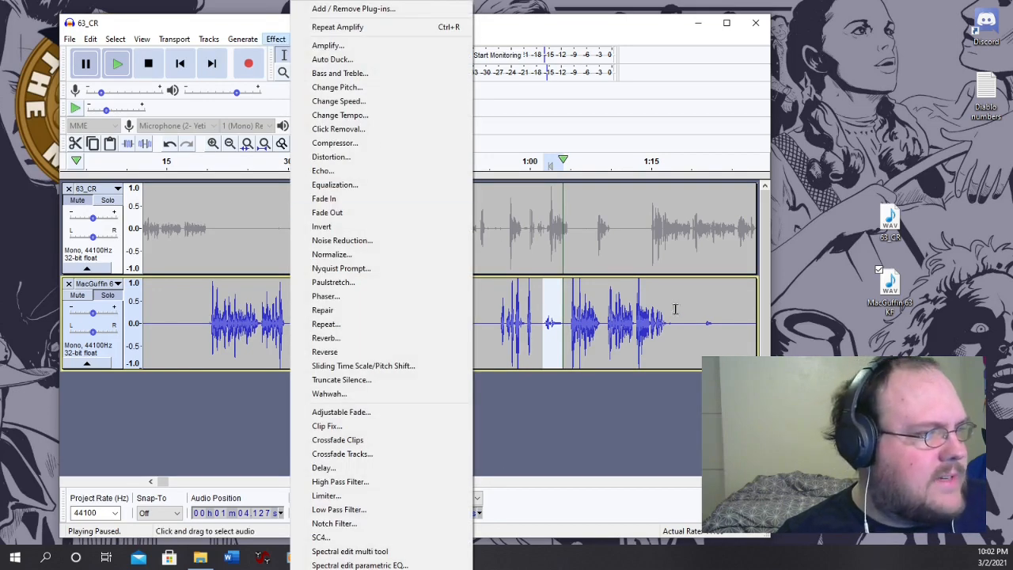
pyautogui.click(708, 325)
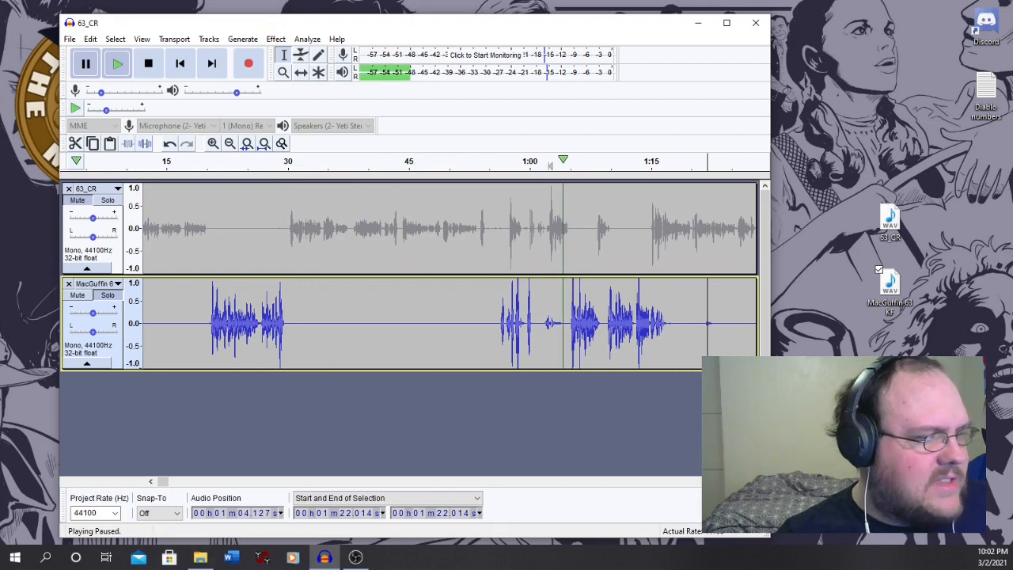
# - Play the quiet sounds on the MacGuffin track from about 1:37 and pause after a couple of seconds
pyautogui.hscroll(10, 449, 323)
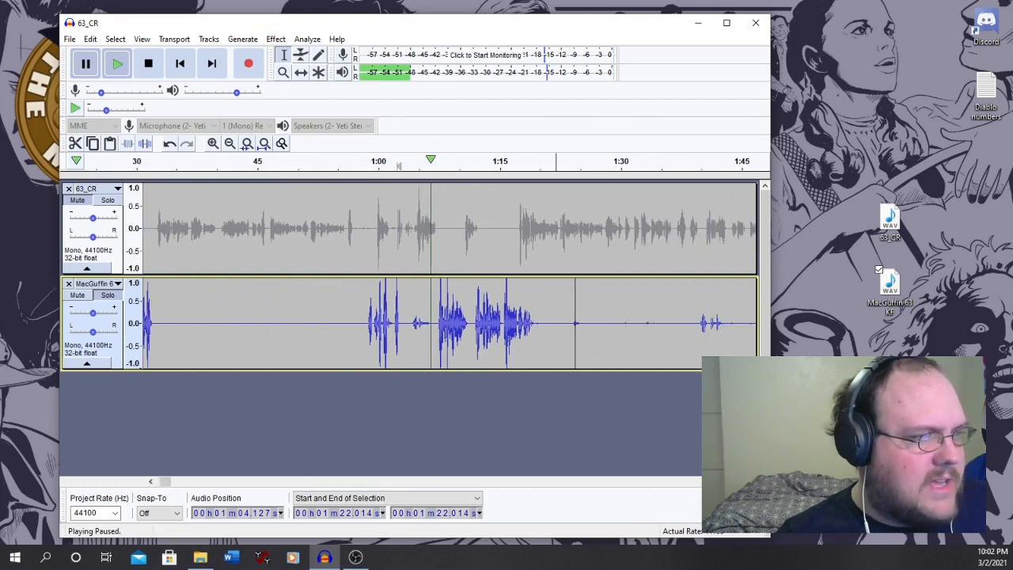
pyautogui.click(639, 160)
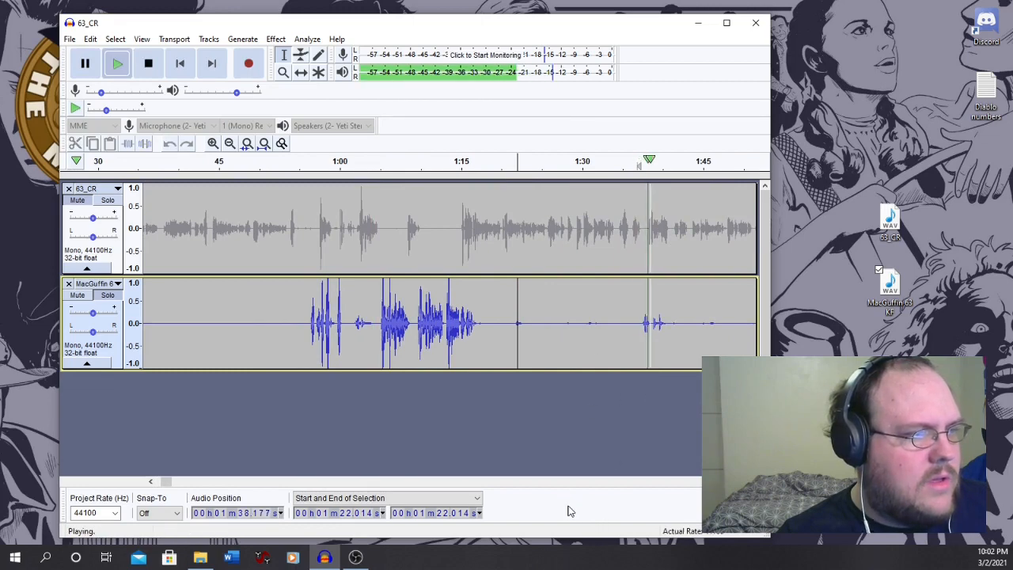
pyautogui.click(85, 63)
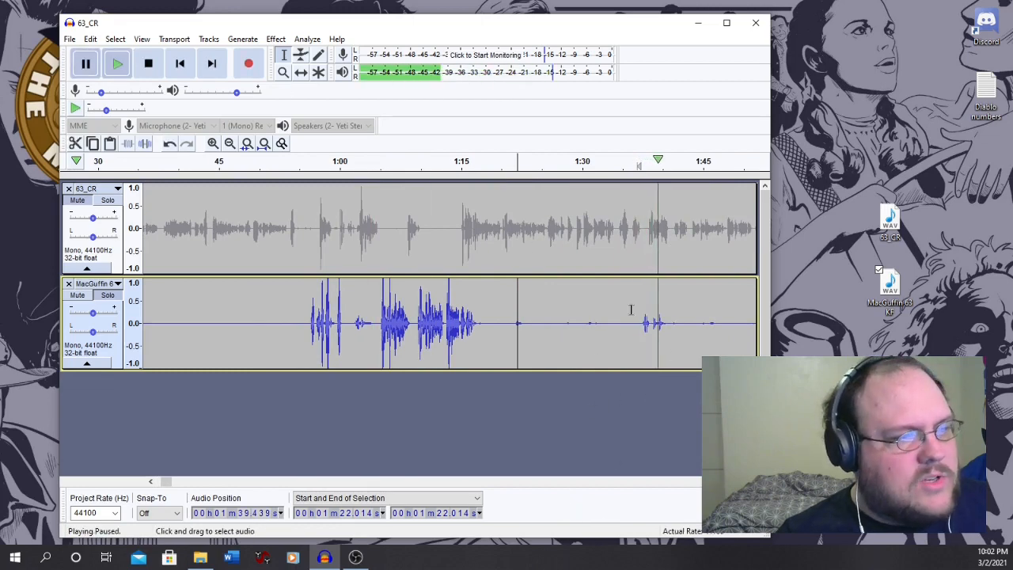
pyautogui.moveTo(642, 321); pyautogui.dragTo(652, 321)
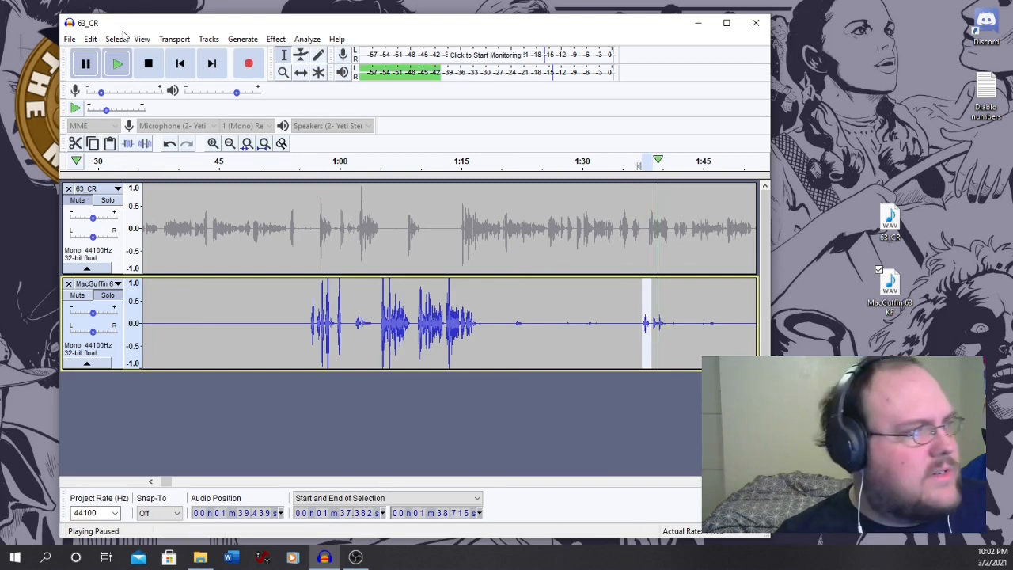
pyautogui.click(279, 41)
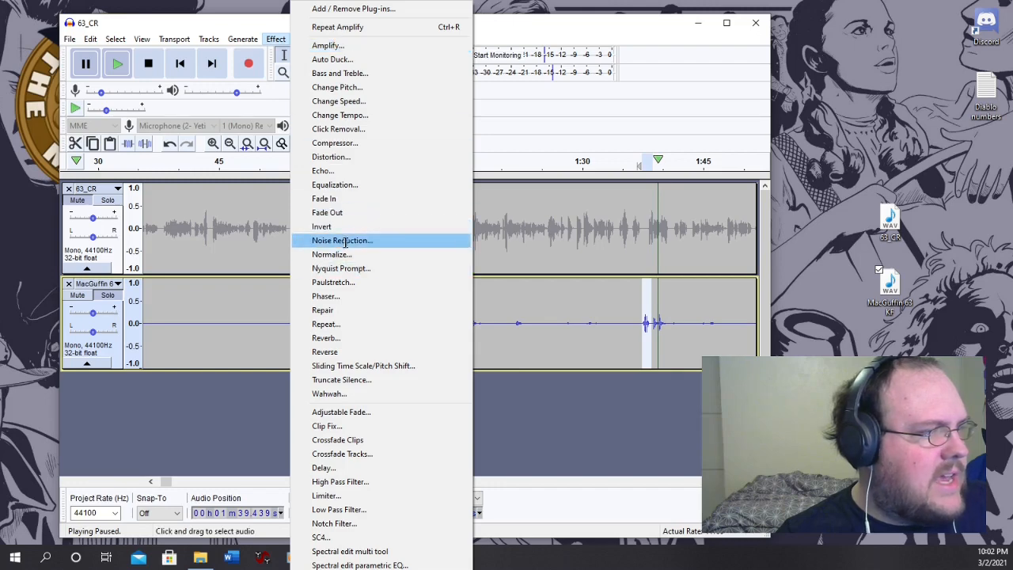
pyautogui.click(688, 339)
# - Select the quiet stretch from about 1:20.3 to 1:47.7 on the MacGuffin track, opening Amplify for it and cancelling
pyautogui.moveTo(504, 342); pyautogui.dragTo(724, 344)
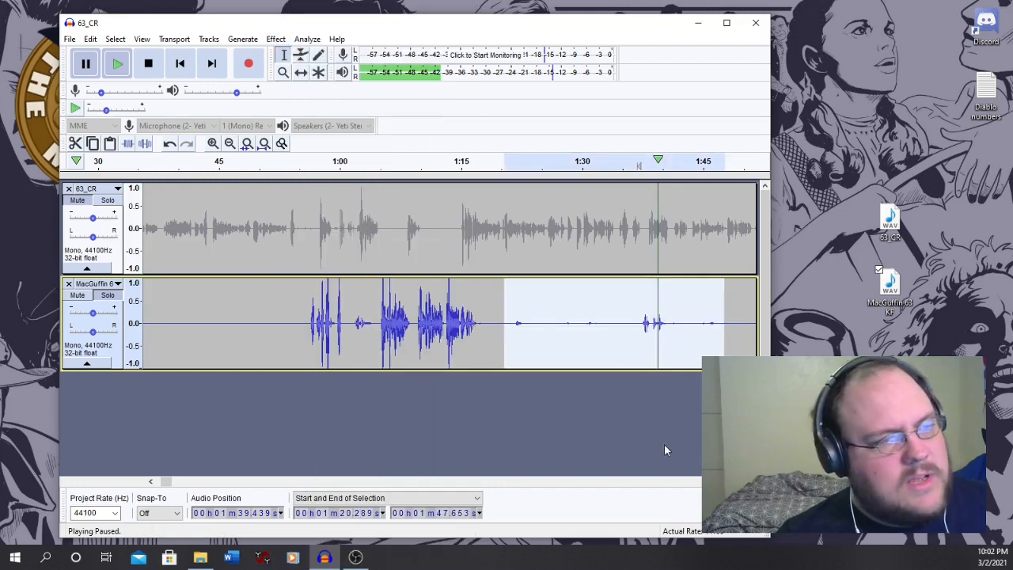
pyautogui.click(281, 41)
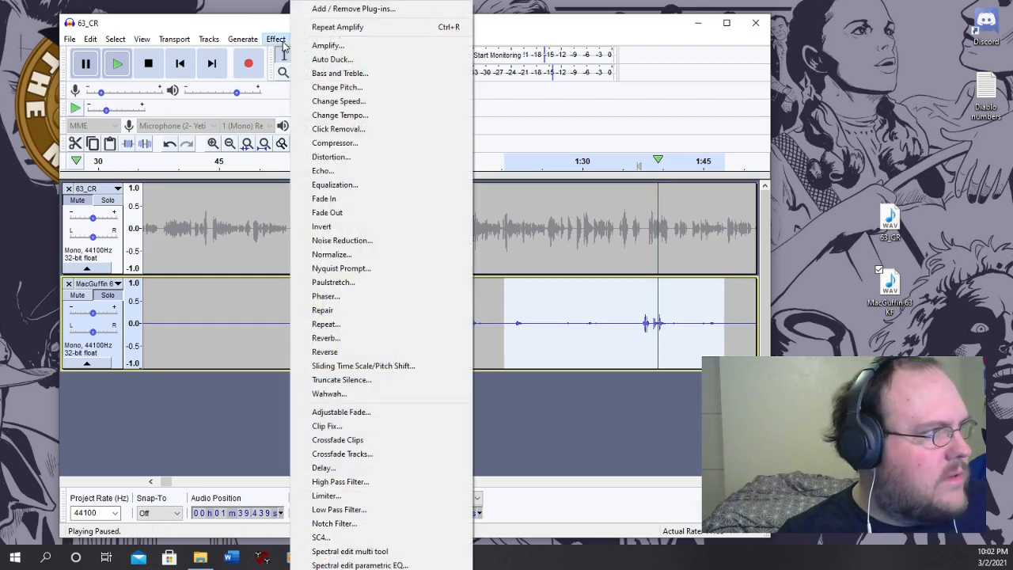
pyautogui.click(342, 46)
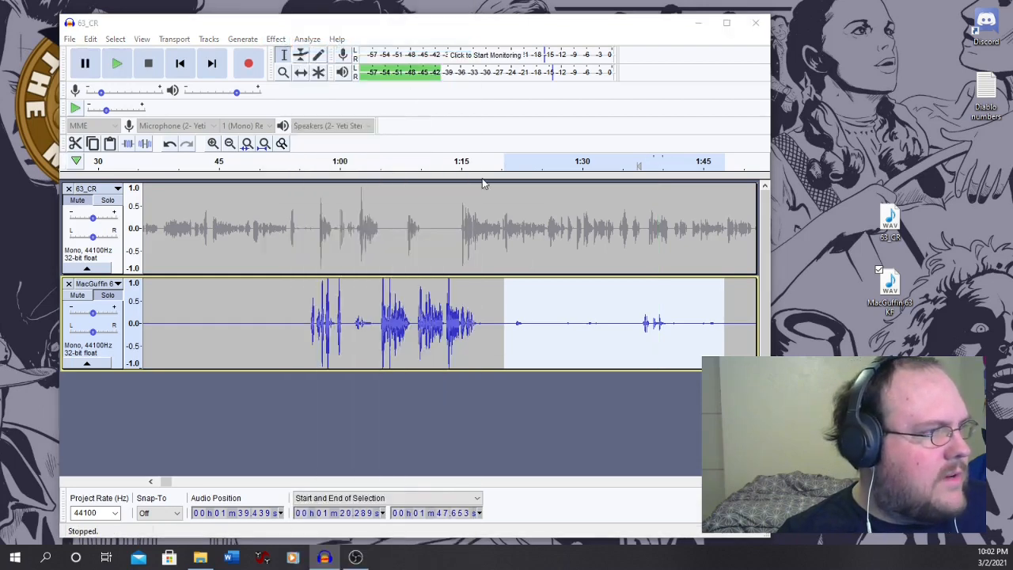
pyautogui.click(550, 219)
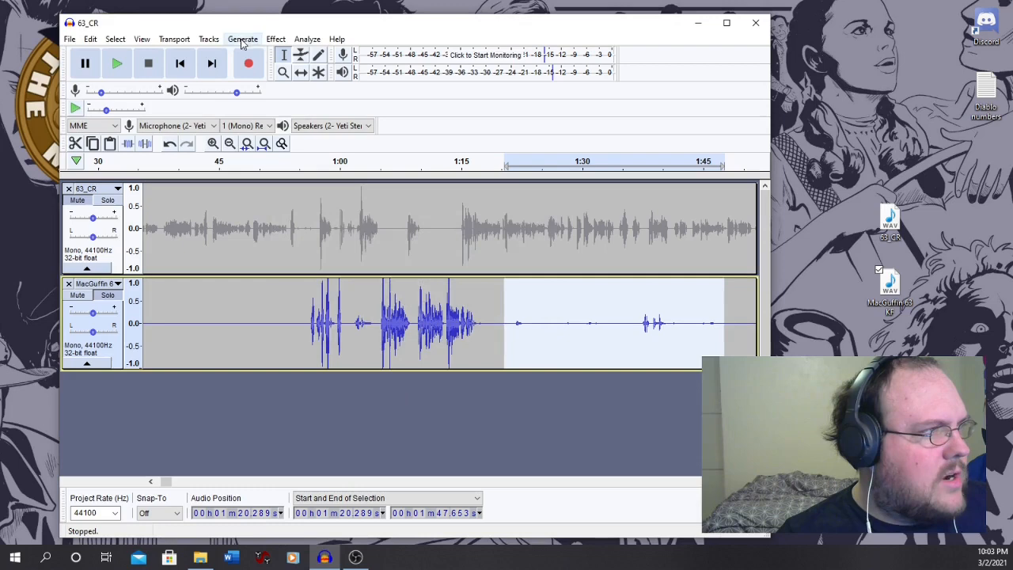
# - Capture a noise profile for Noise Reduction from the selected quiet stretch of the MacGuffin track
pyautogui.click(285, 39)
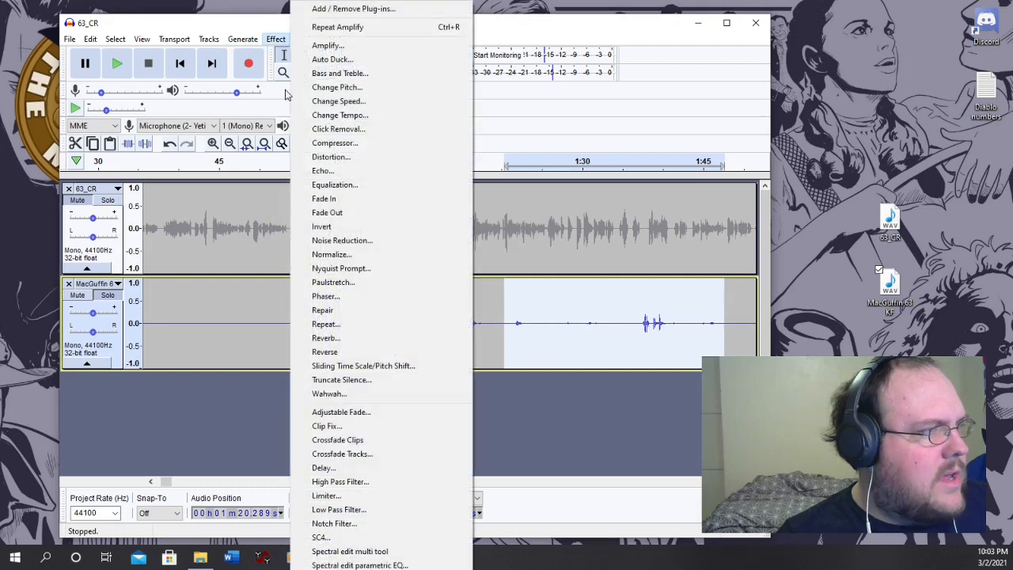
pyautogui.click(356, 240)
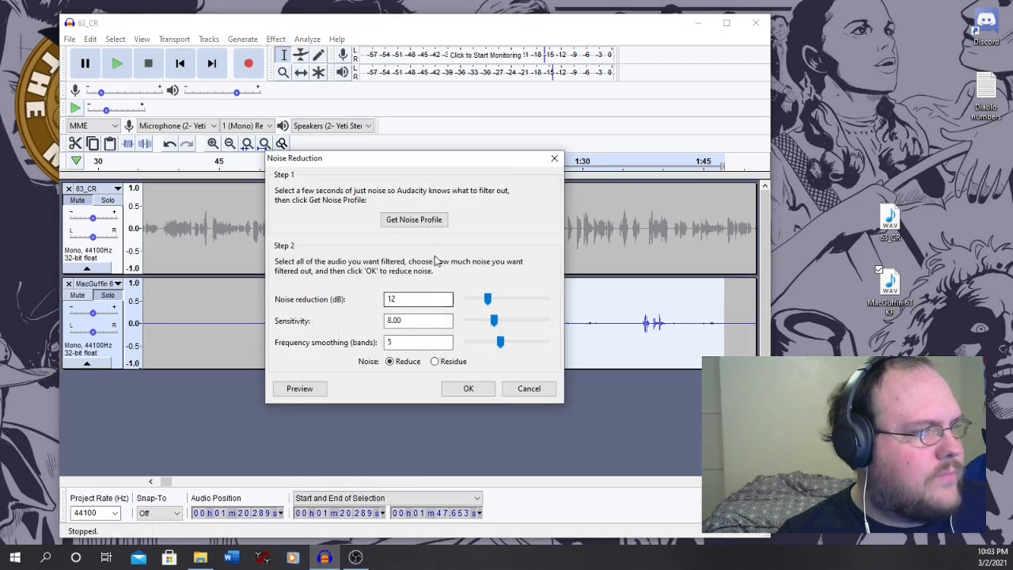
pyautogui.click(417, 219)
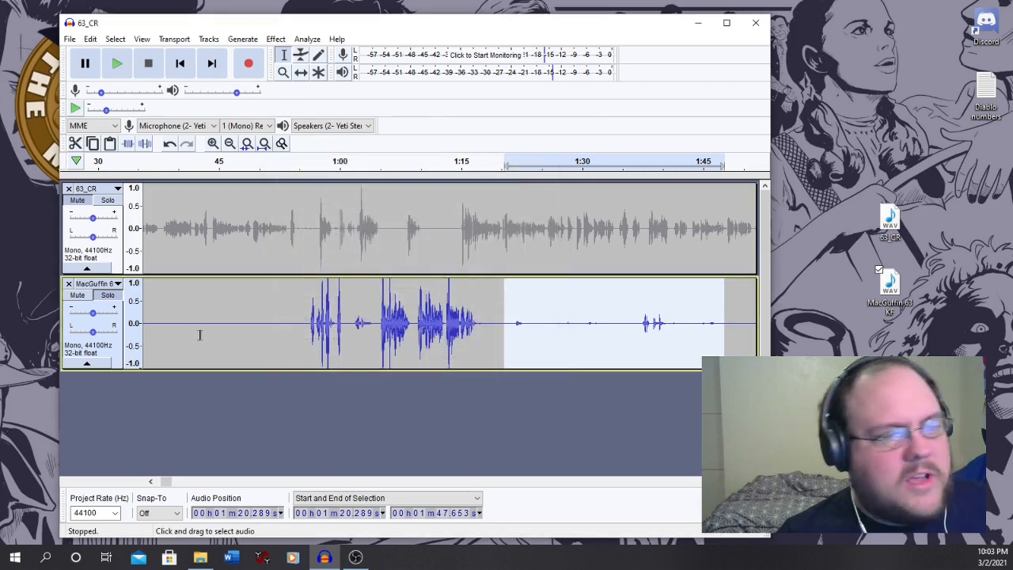
# - Select the MacGuffin track from about 0:45.7 to 1:18.1 and apply Noise Reduction to that stretch
pyautogui.click(538, 305)
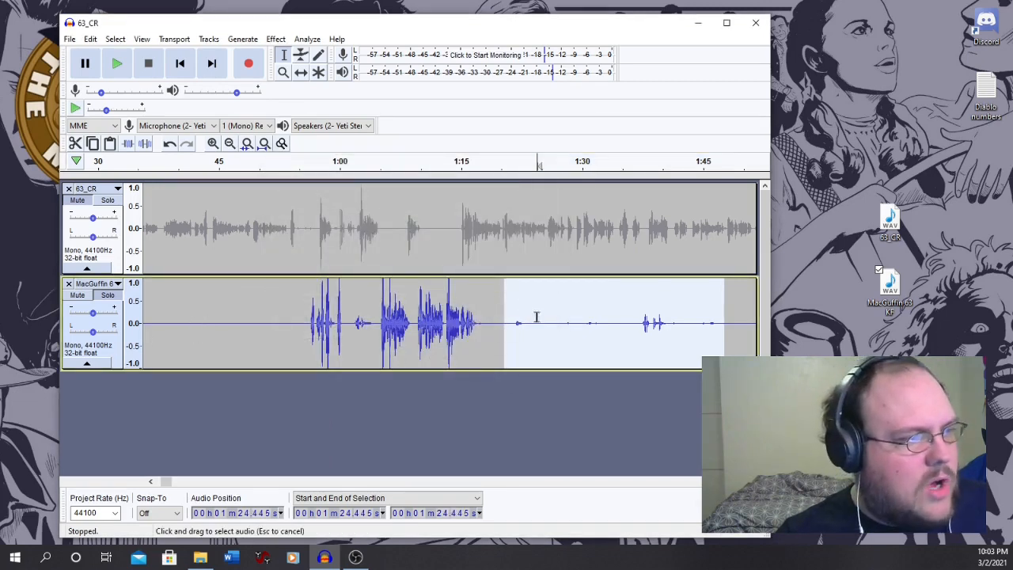
pyautogui.moveTo(224, 323); pyautogui.dragTo(616, 323)
pyautogui.moveTo(554, 323); pyautogui.dragTo(485, 333)
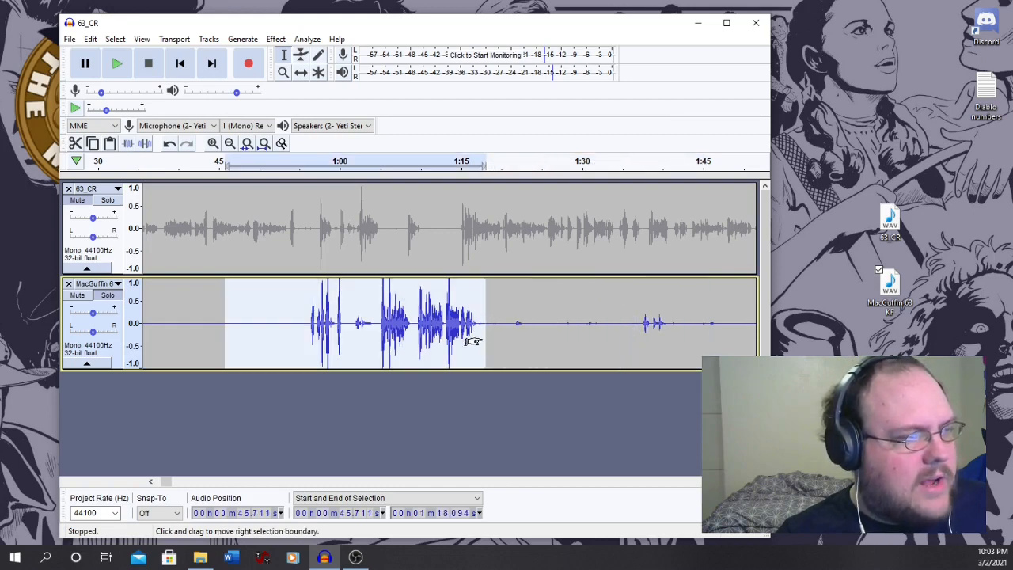
pyautogui.click(279, 41)
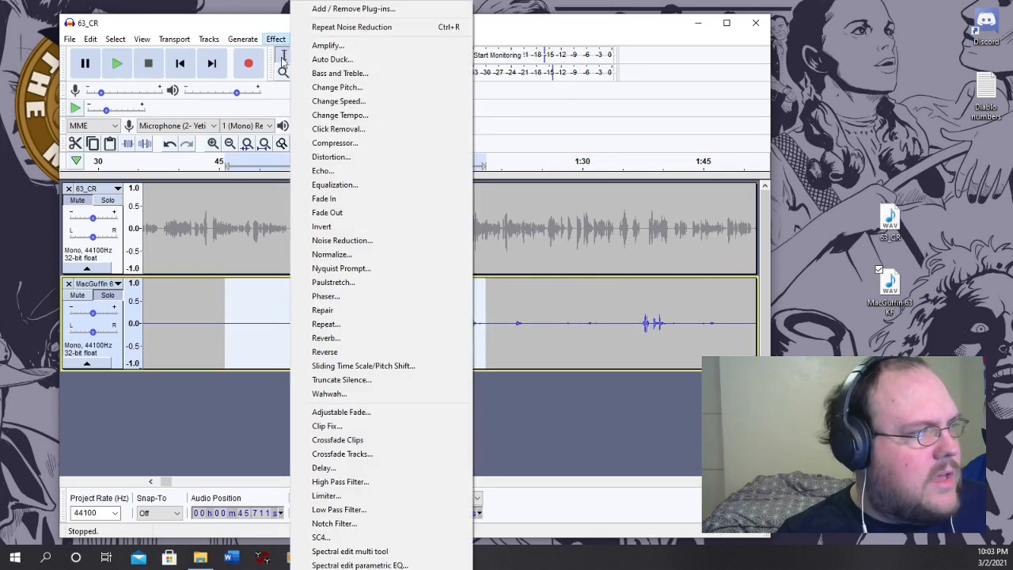
pyautogui.click(356, 237)
pyautogui.click(467, 388)
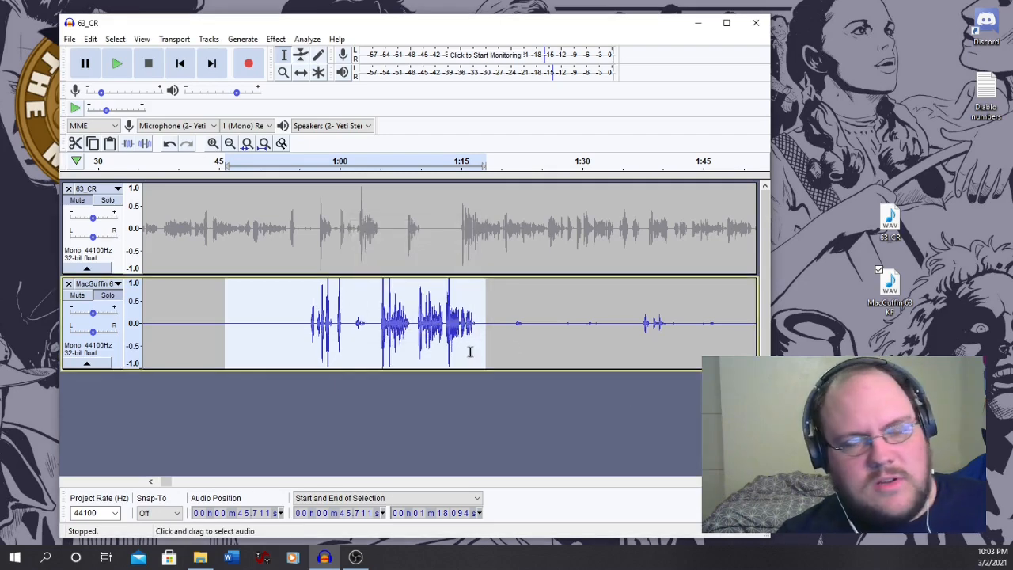
# - Play the processed MacGuffin speech from about 1:09 and pause near 1:17
pyautogui.click(588, 333)
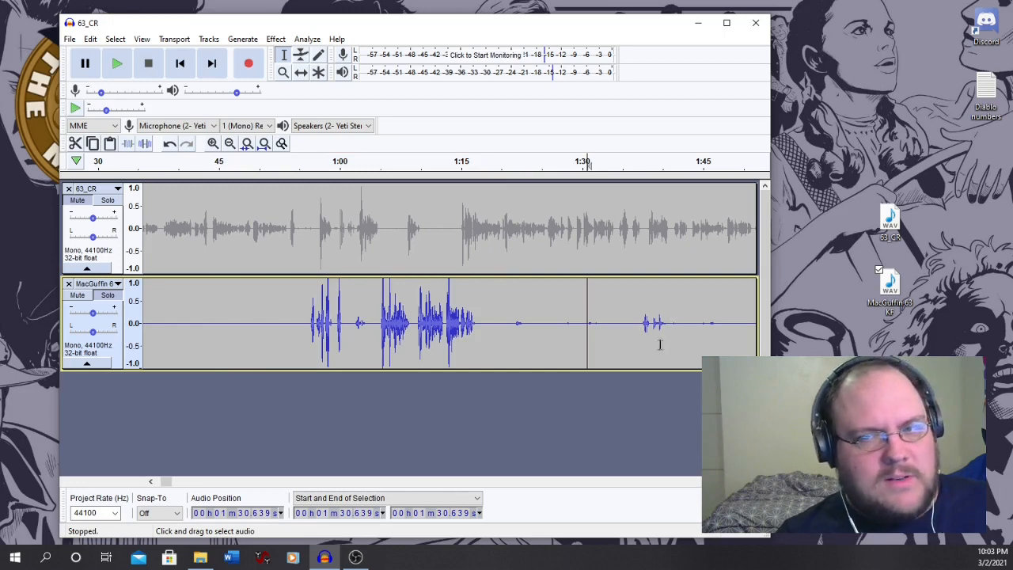
pyautogui.click(414, 161)
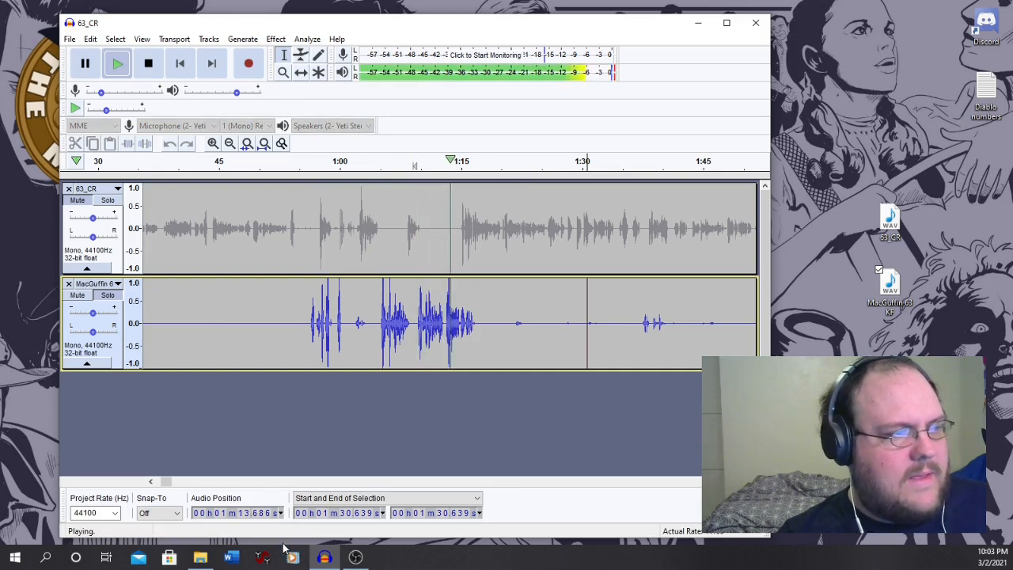
pyautogui.click(98, 68)
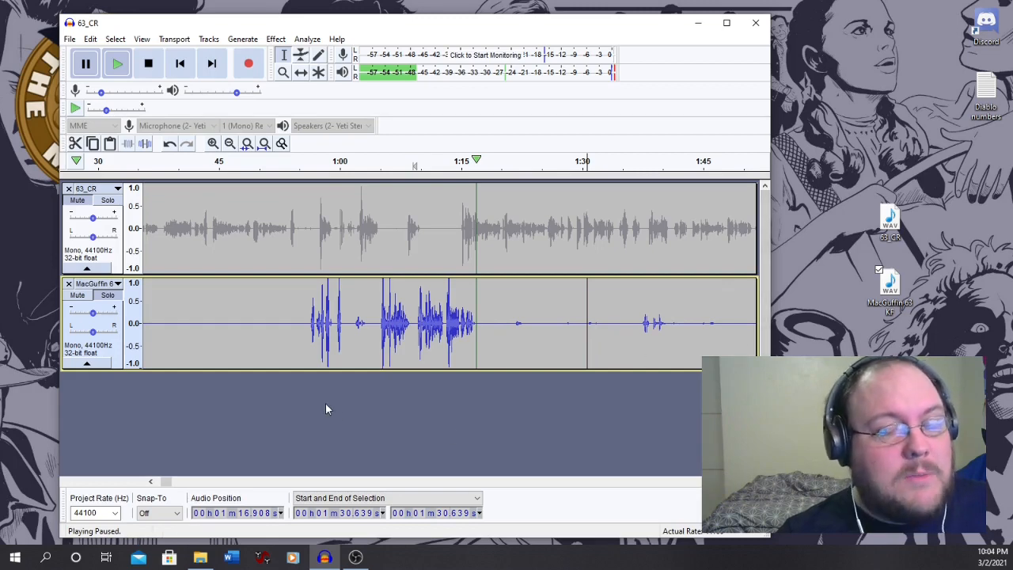
# - Undo the Noise Reduction on the MacGuffin track and clear the selection
pyautogui.click(90, 40)
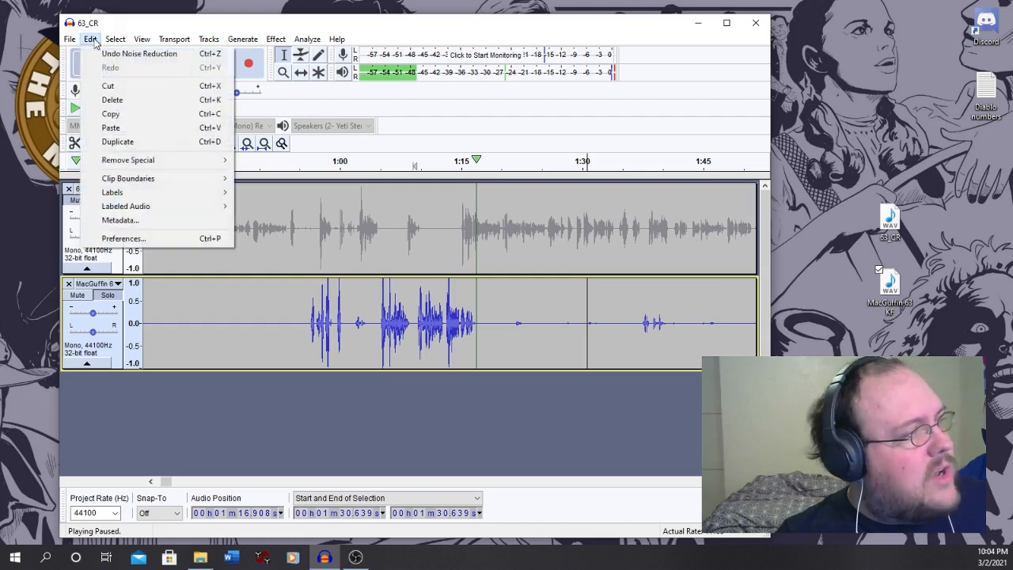
pyautogui.click(119, 55)
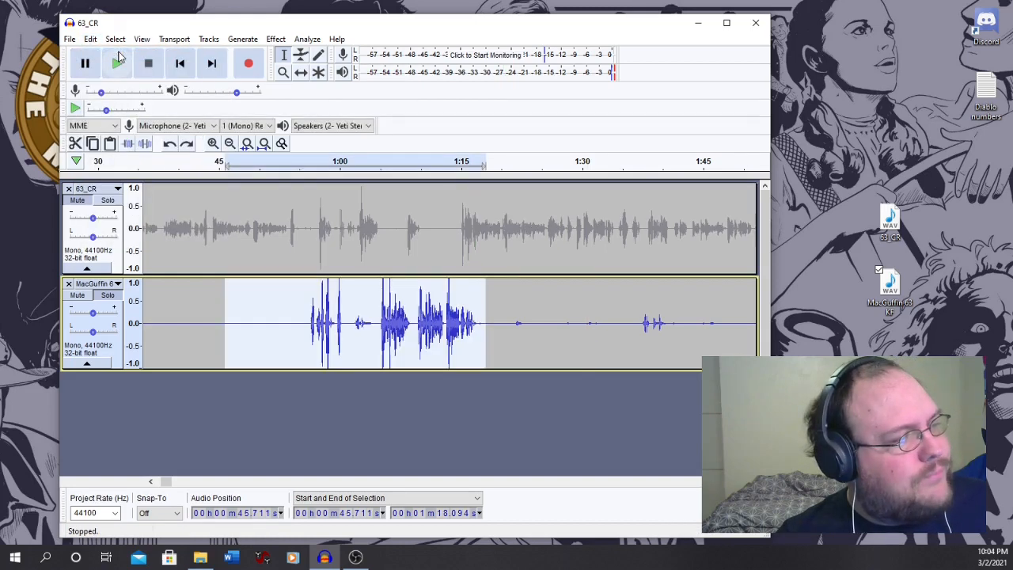
pyautogui.click(520, 317)
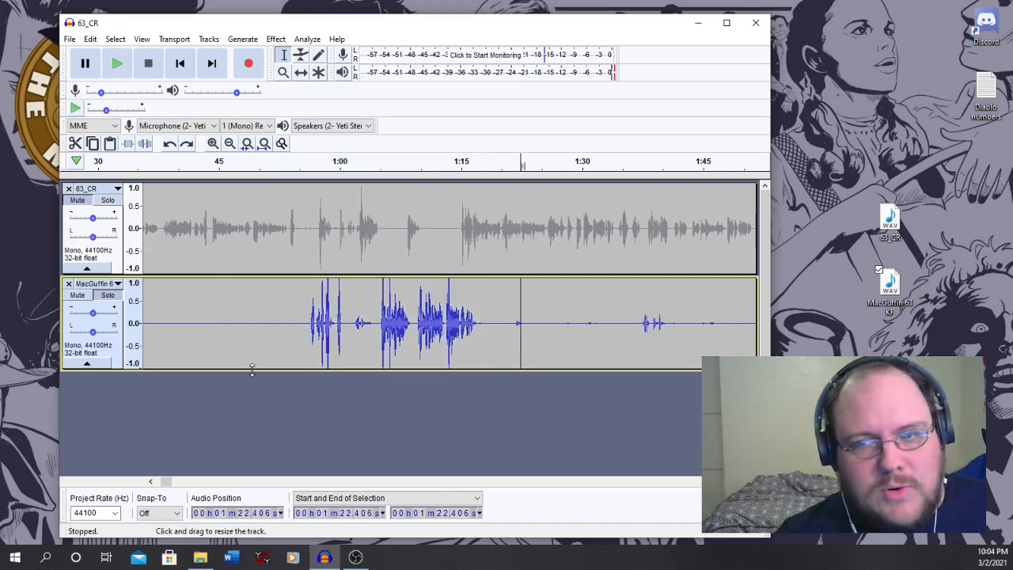
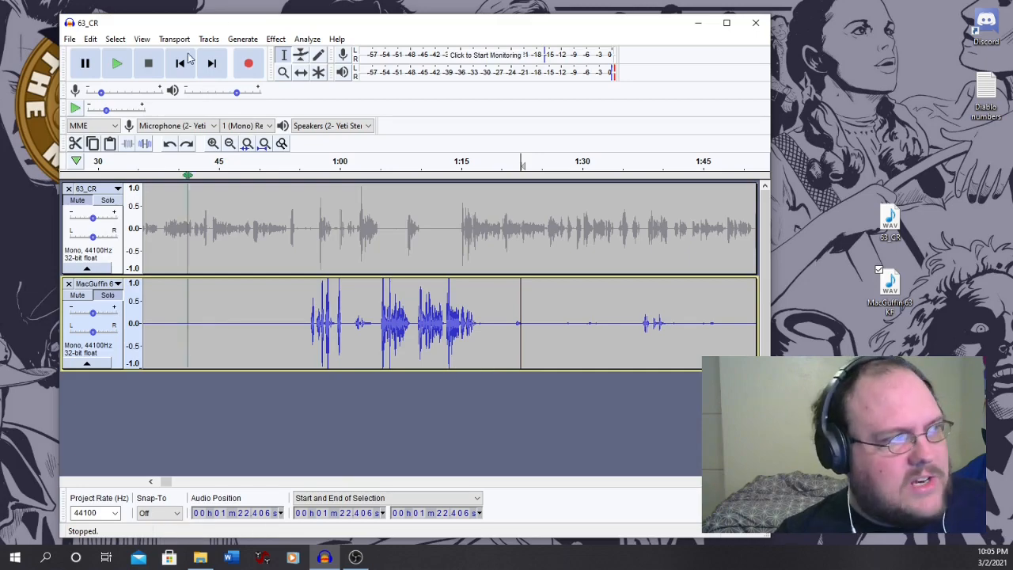
pyautogui.click(210, 559)
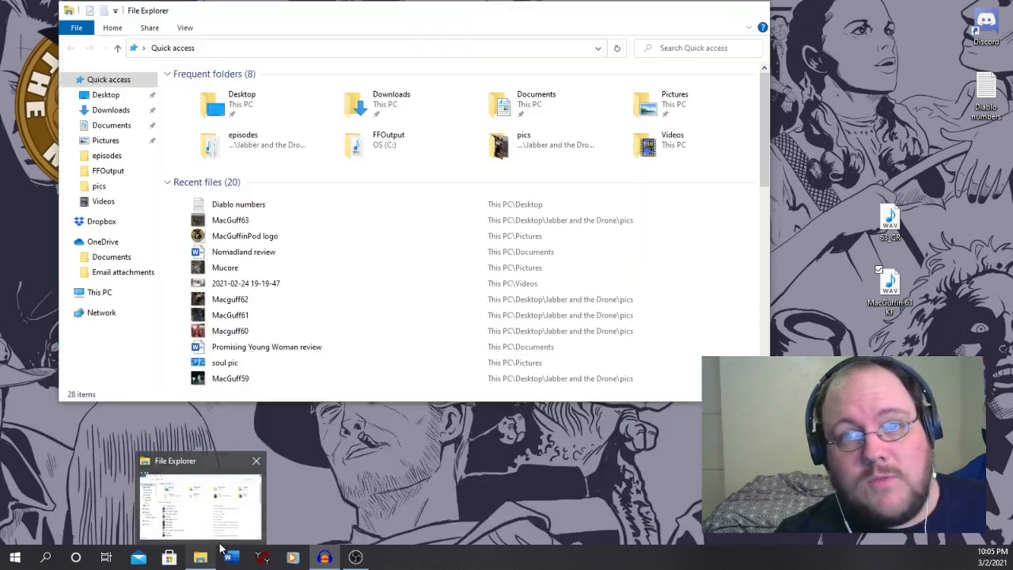
pyautogui.click(212, 554)
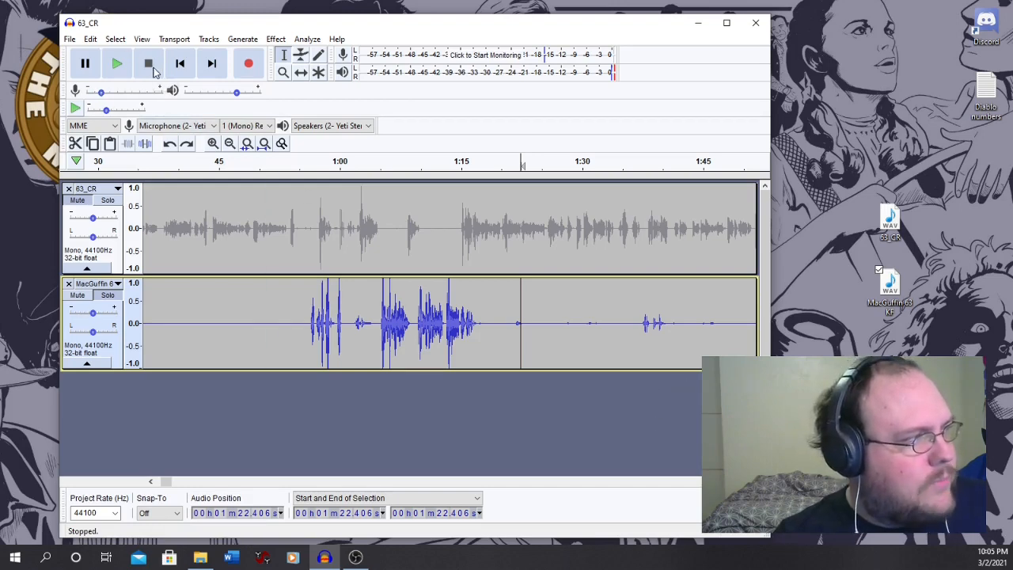
# - Unmute the 63_CR track and look over both tracks' waveforms from the start to about 3:15
pyautogui.click(76, 203)
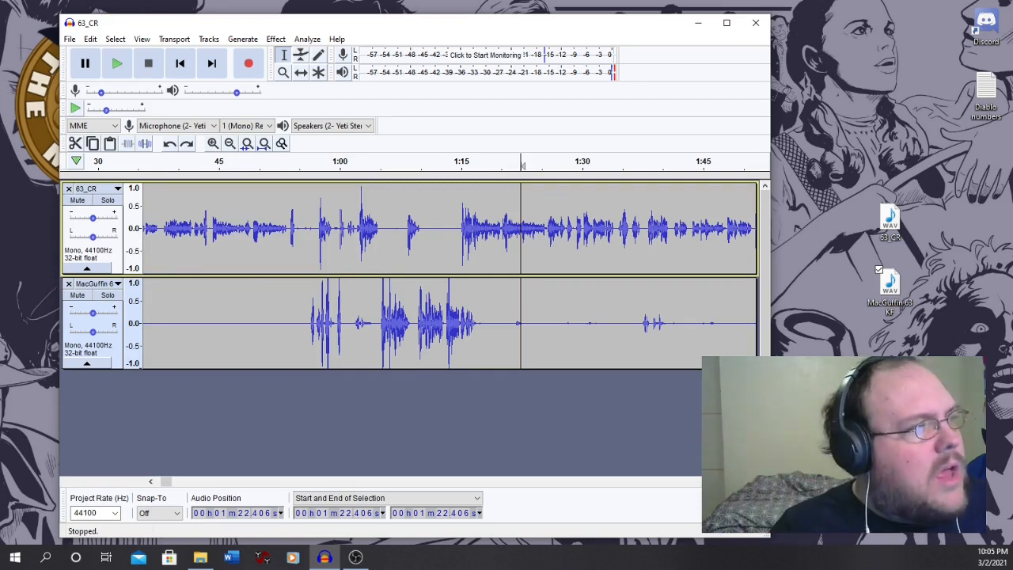
pyautogui.click(150, 481)
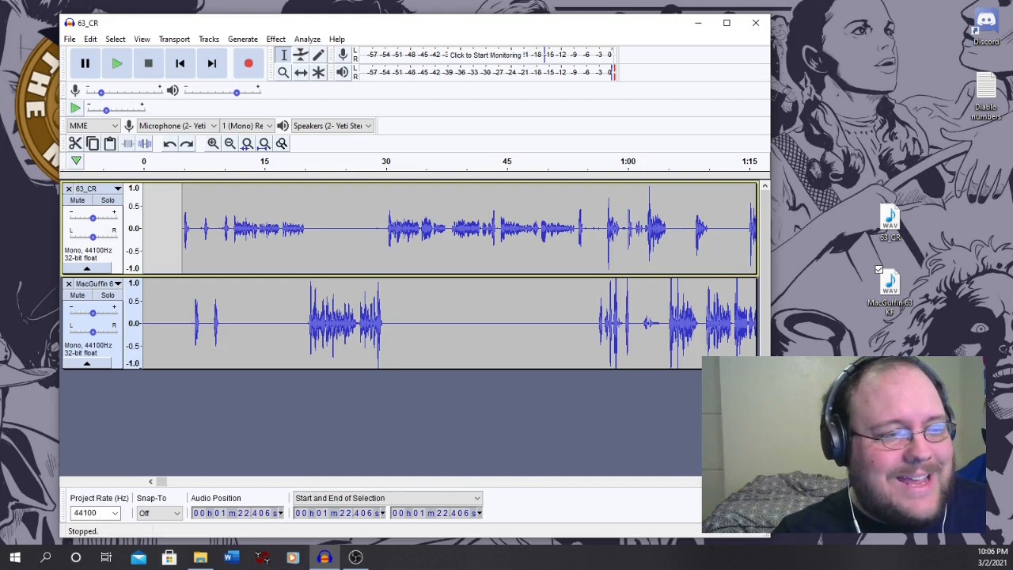
pyautogui.click(752, 481)
pyautogui.click(752, 481)
pyautogui.click(752, 481)
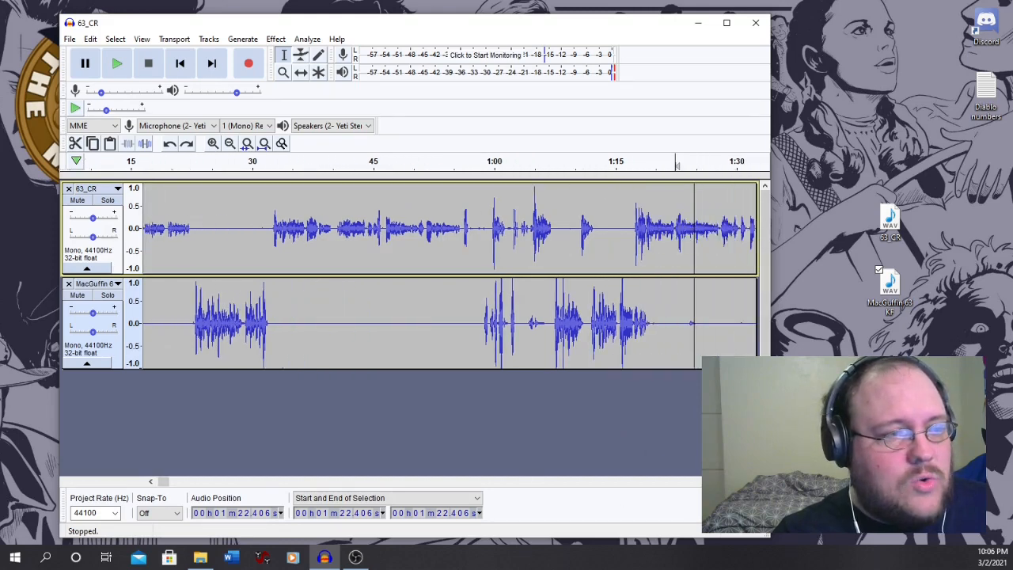
pyautogui.click(752, 481)
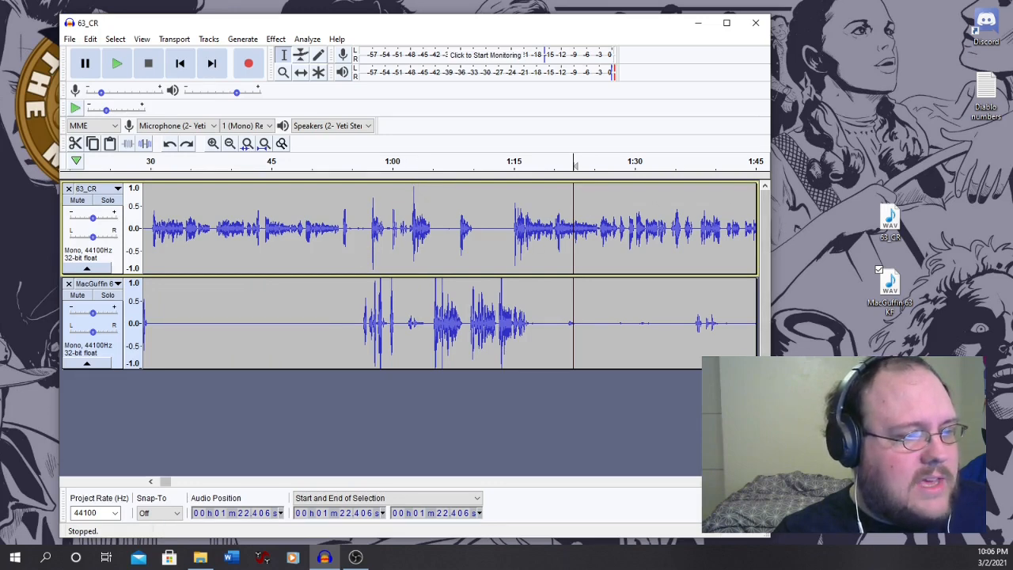
pyautogui.click(753, 481)
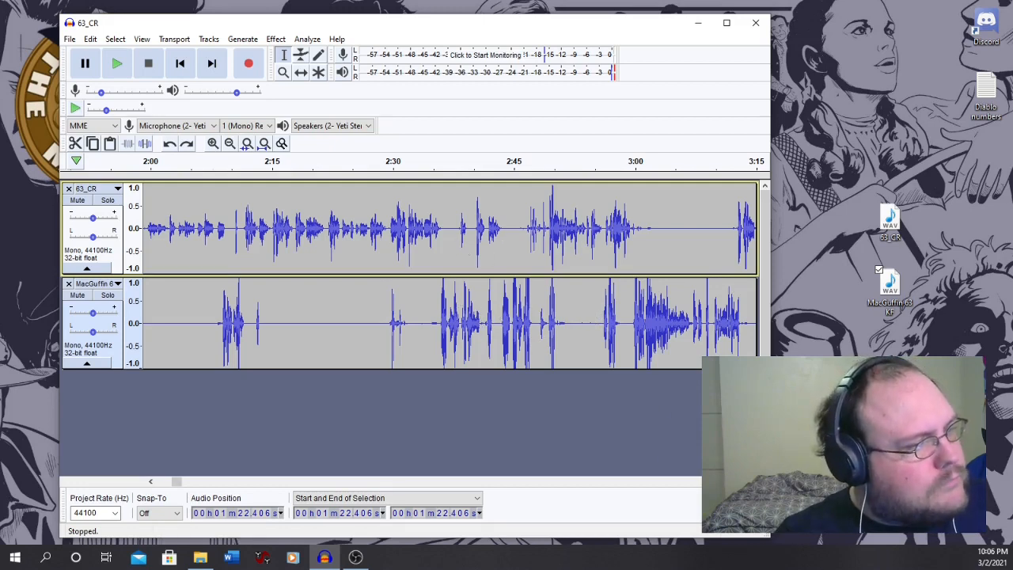
pyautogui.hscroll(1, 158, 349)
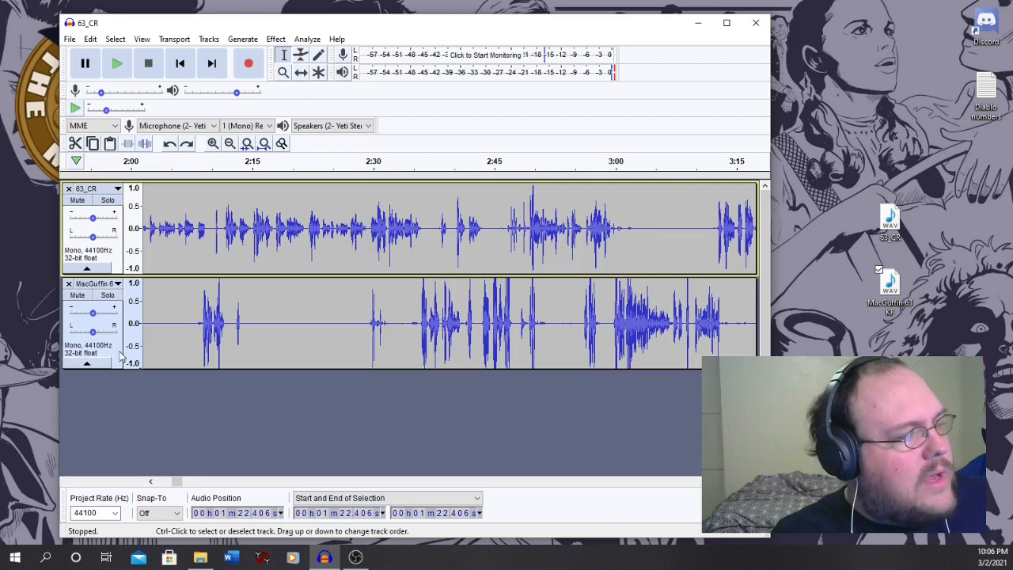
# - Try to apply the Limiter to the whole MacGuffin track, cancel the run and clear the selection
pyautogui.doubleClick(320, 307)
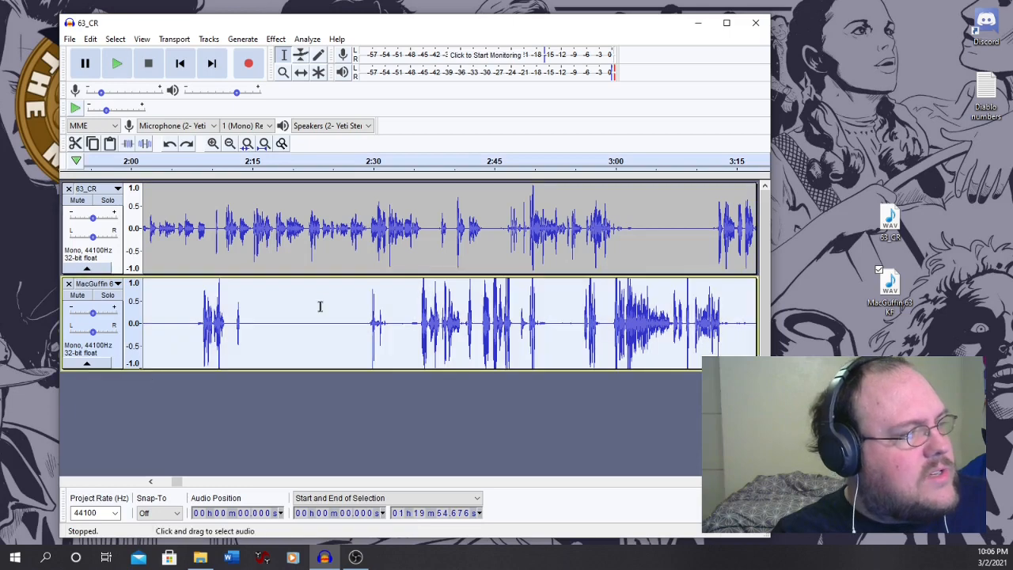
pyautogui.click(275, 39)
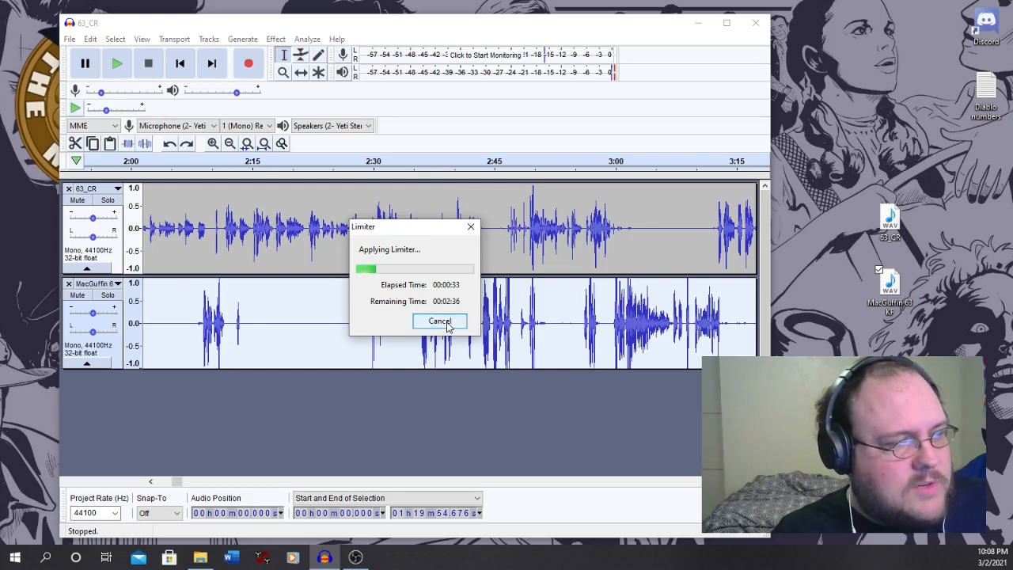
pyautogui.click(447, 324)
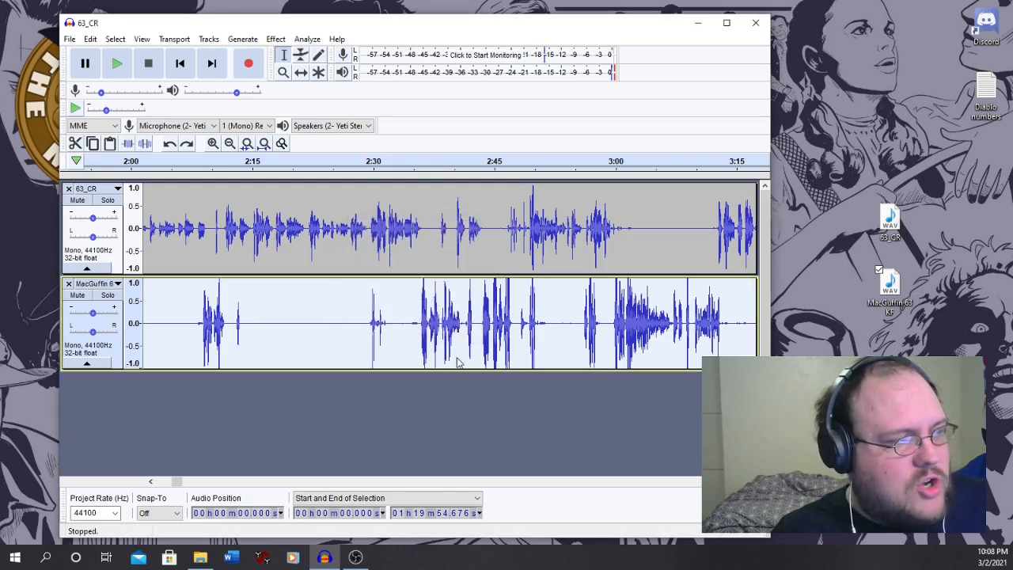
pyautogui.click(357, 333)
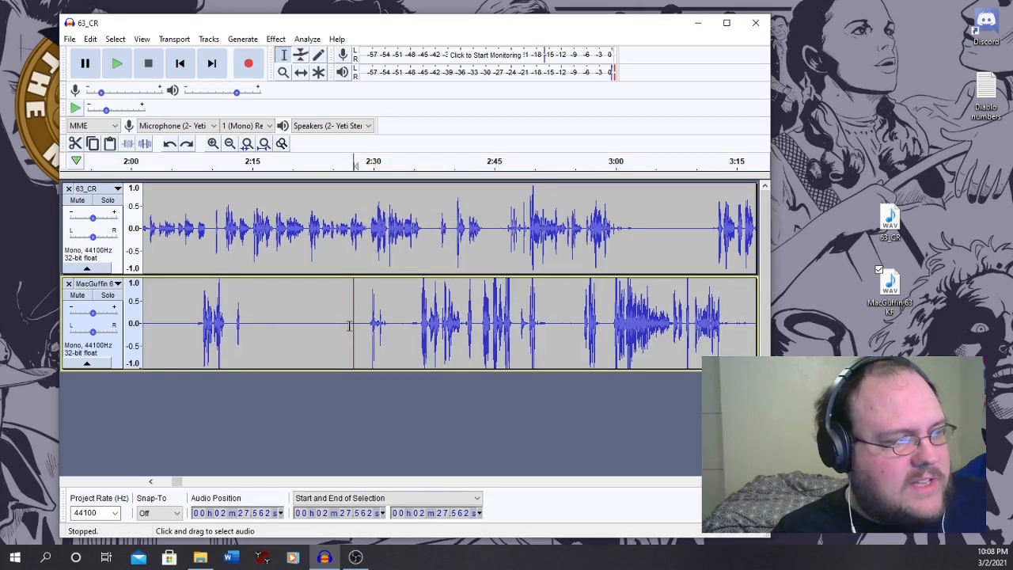
# - Apply a Hard Limit Limiter at -2.20 dB with 10 ms hold and no make-up gain to the MacGuffin track from about 2:27.2 to 3:16.3
pyautogui.moveTo(350, 325); pyautogui.dragTo(733, 320)
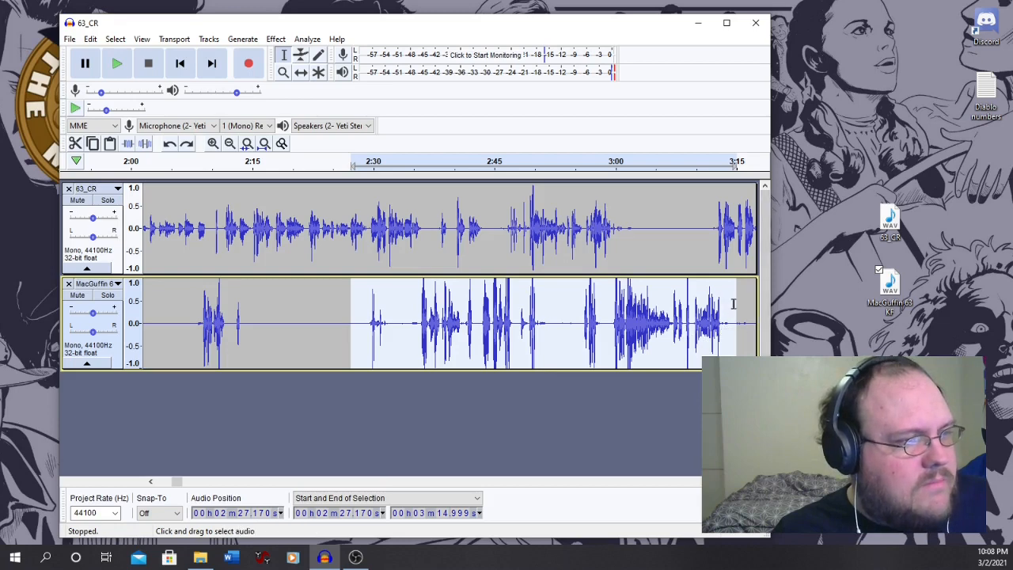
pyautogui.moveTo(727, 305); pyautogui.dragTo(748, 301)
pyautogui.click(275, 38)
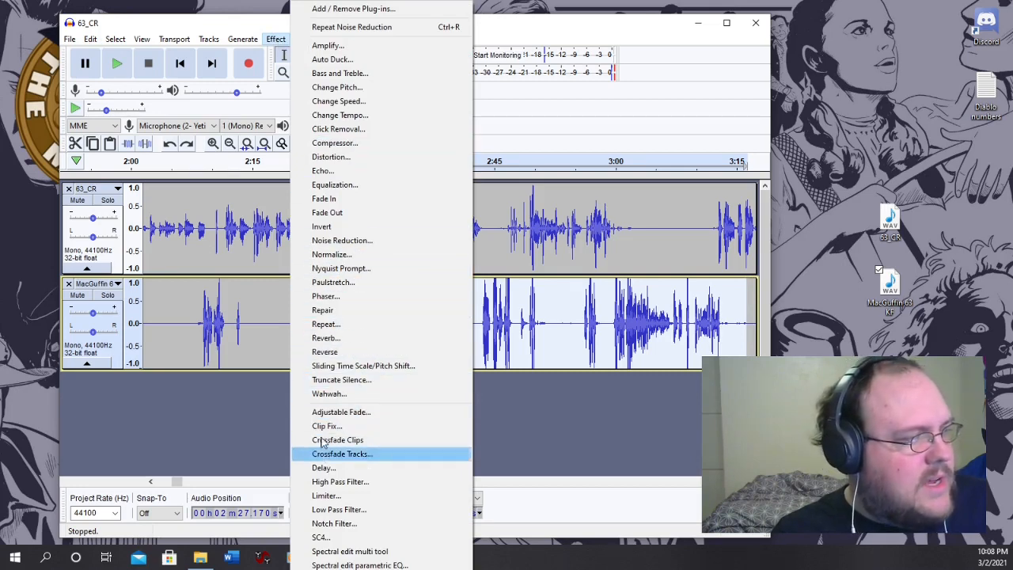
pyautogui.click(334, 497)
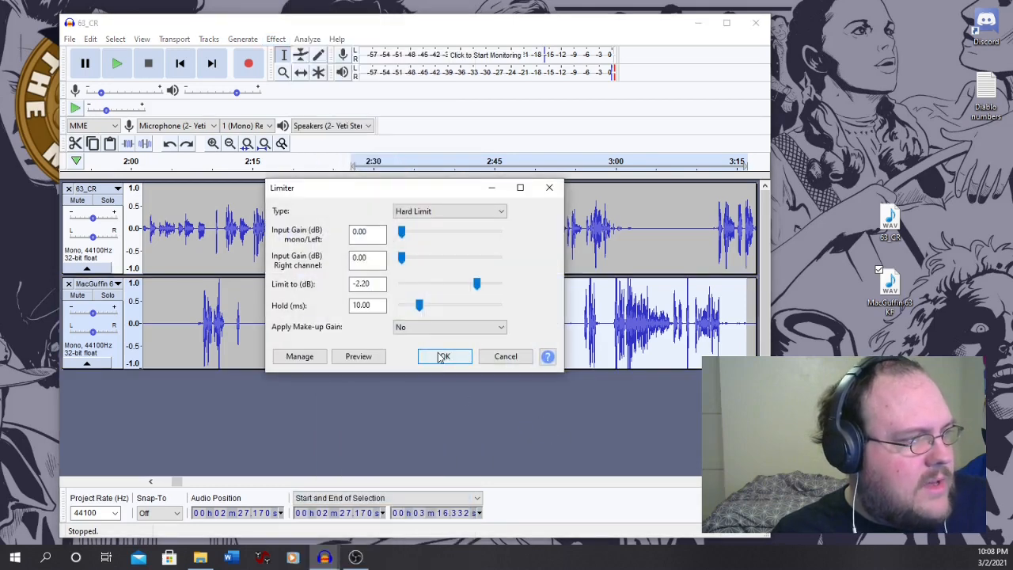
pyautogui.click(443, 354)
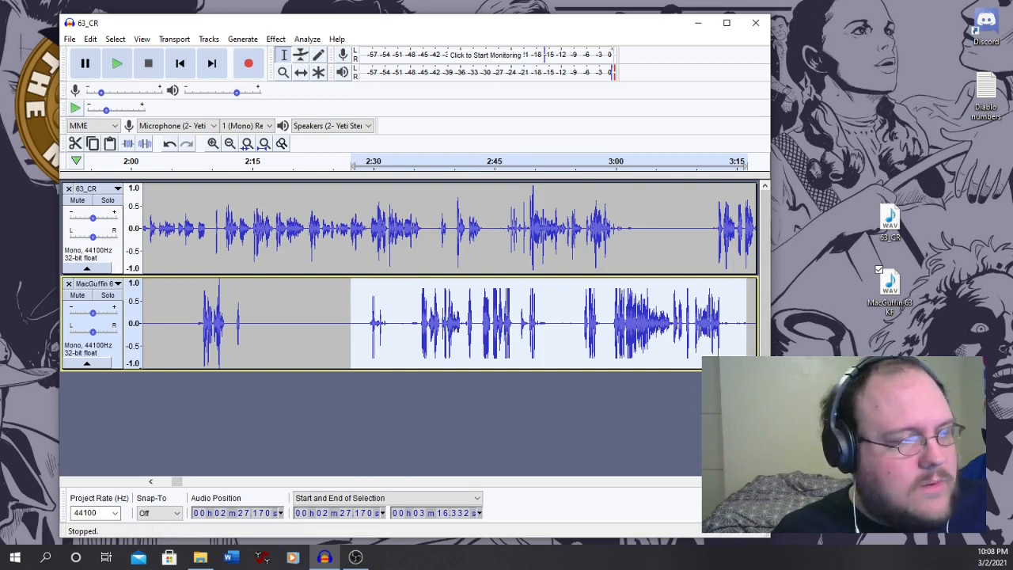
pyautogui.click(300, 324)
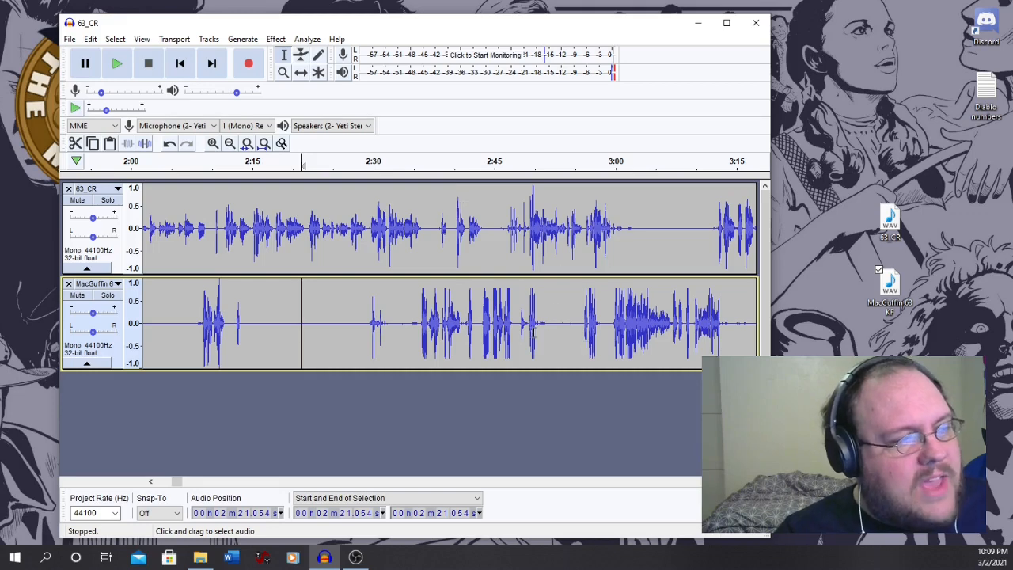
# - Try an amplification of -2.6 dB in Amplify for the whole MacGuffin track and close it without applying
pyautogui.click(121, 354)
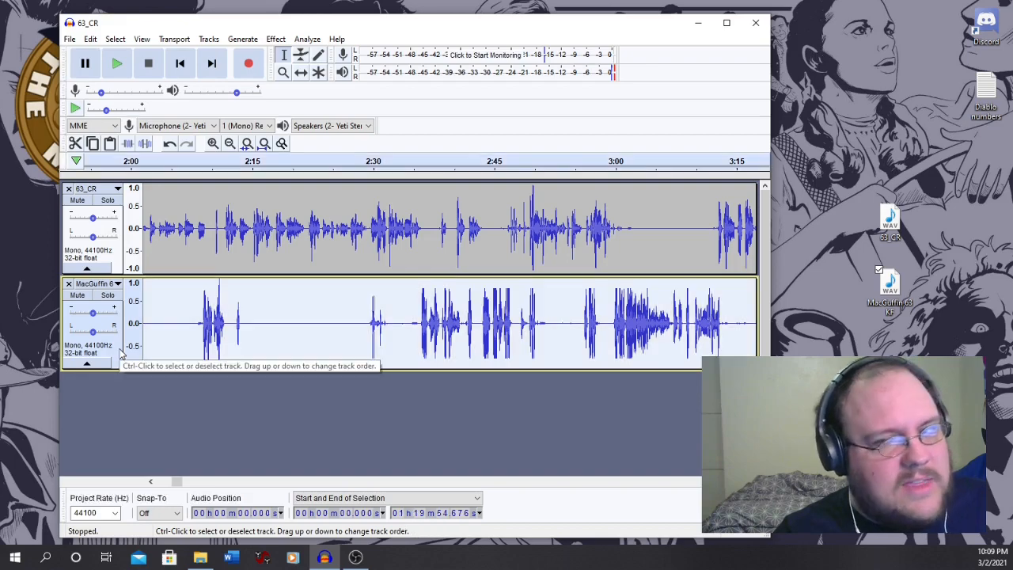
pyautogui.click(276, 39)
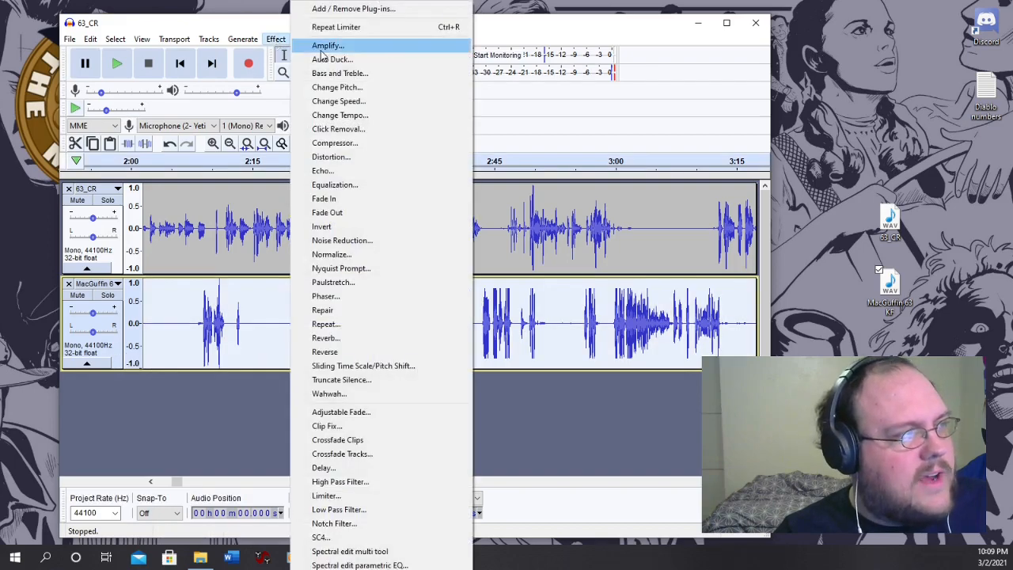
pyautogui.click(316, 45)
pyautogui.moveTo(414, 261); pyautogui.dragTo(408, 266)
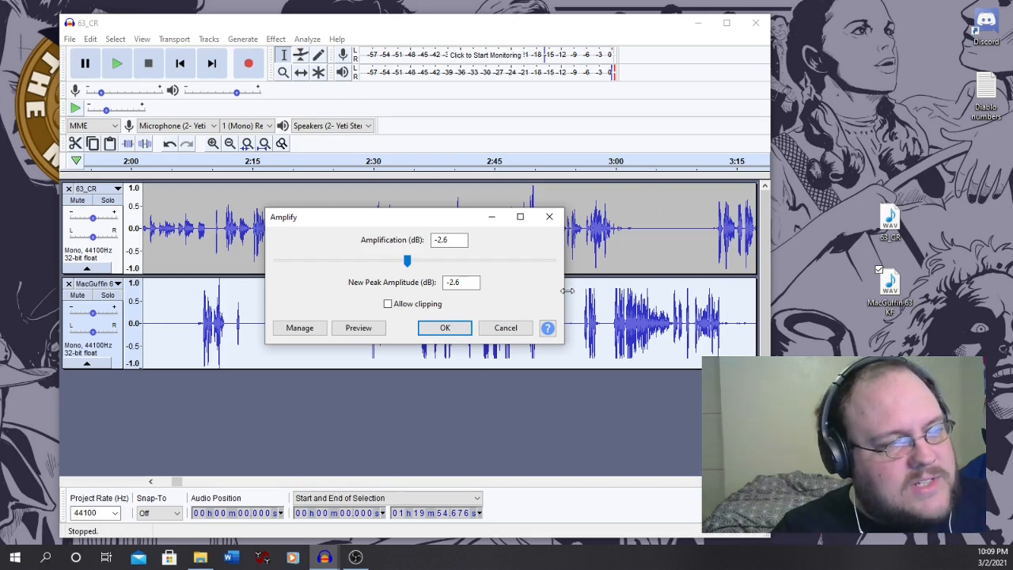
pyautogui.click(558, 220)
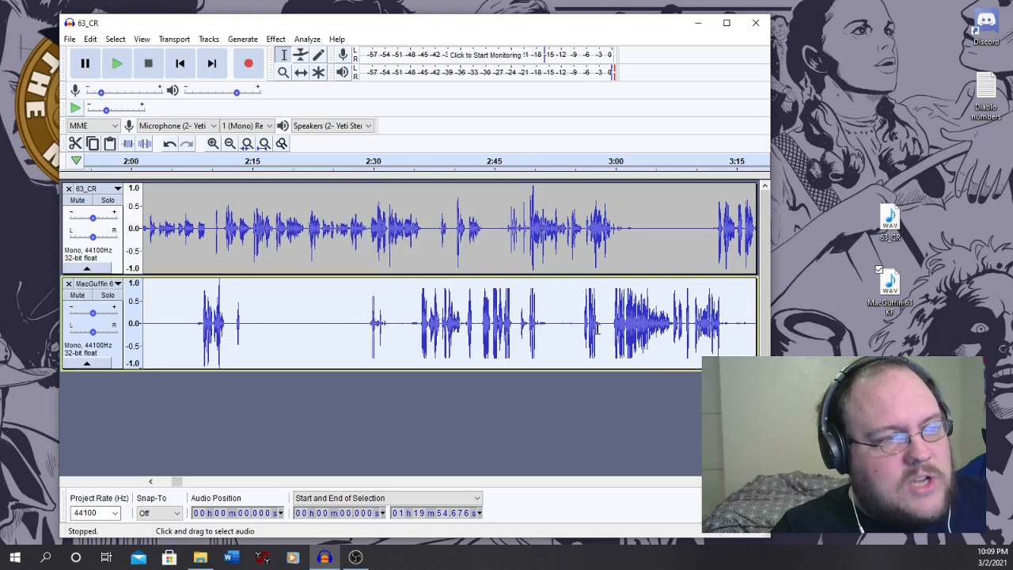
pyautogui.click(578, 315)
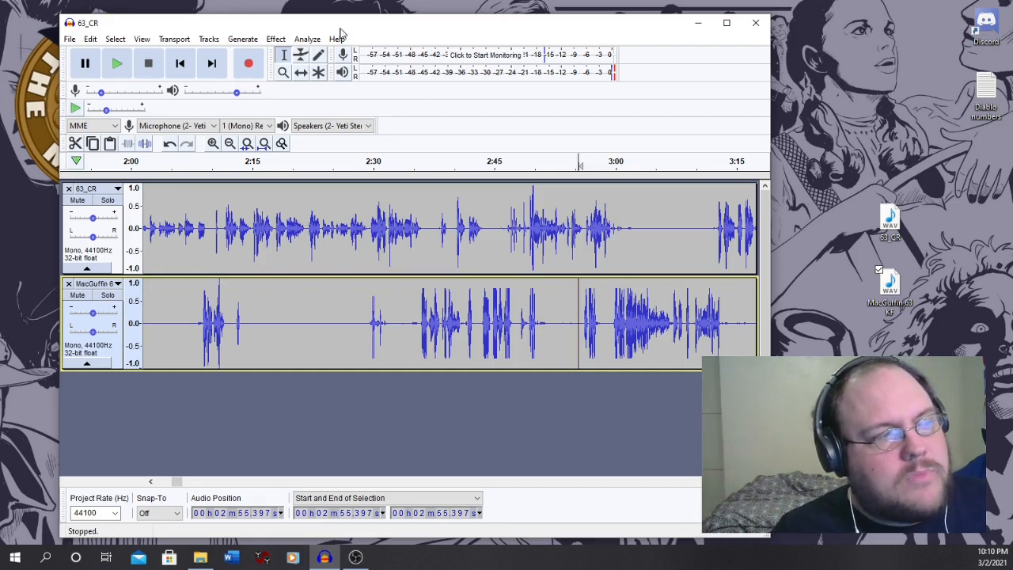
pyautogui.moveTo(550, 329); pyautogui.dragTo(556, 329)
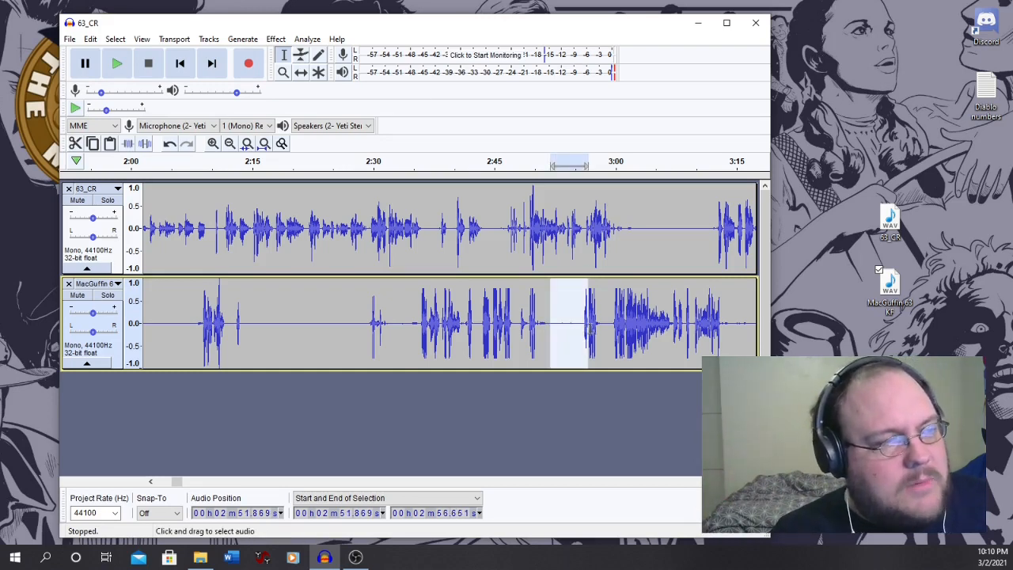
pyautogui.click(745, 328)
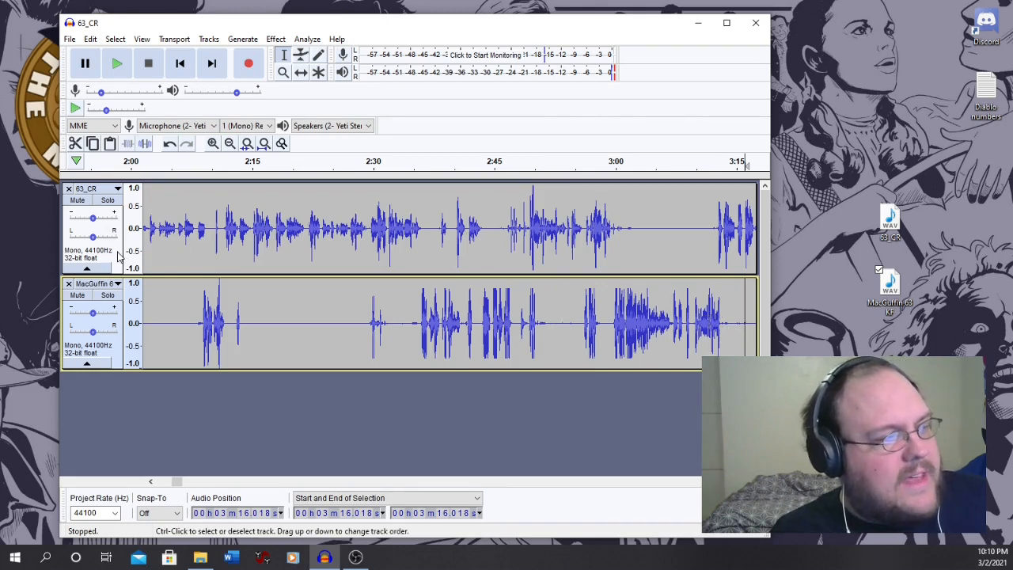
# - Examine both tracks' waveforms from the start of the recording to past 1:15
pyautogui.click(95, 261)
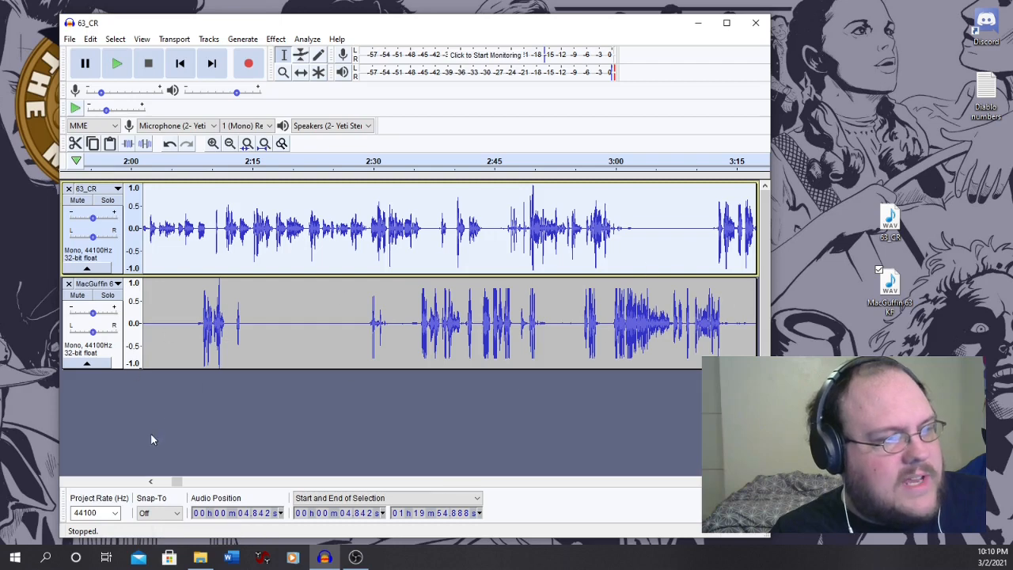
pyautogui.click(733, 317)
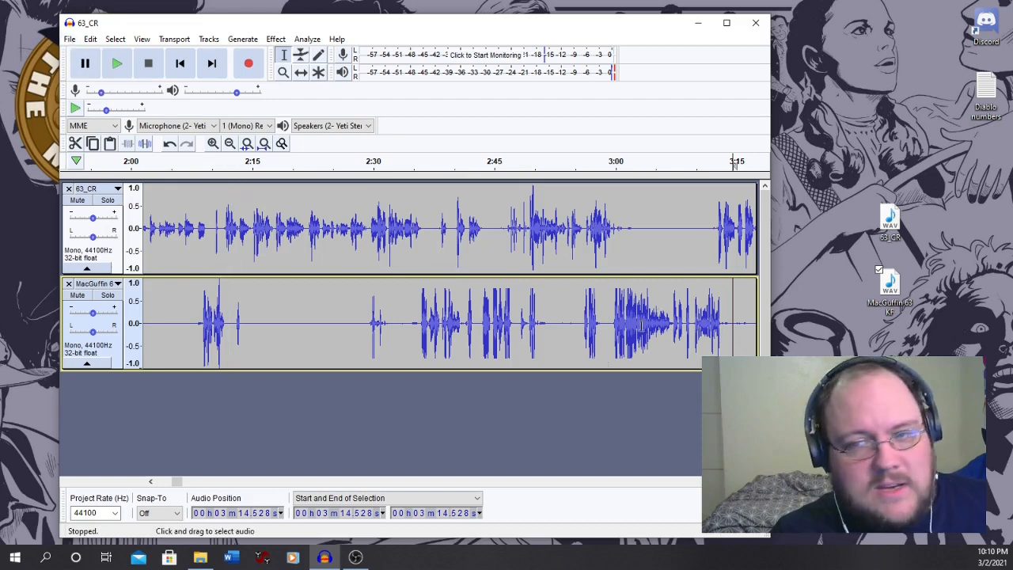
pyautogui.moveTo(177, 481); pyautogui.dragTo(159, 481)
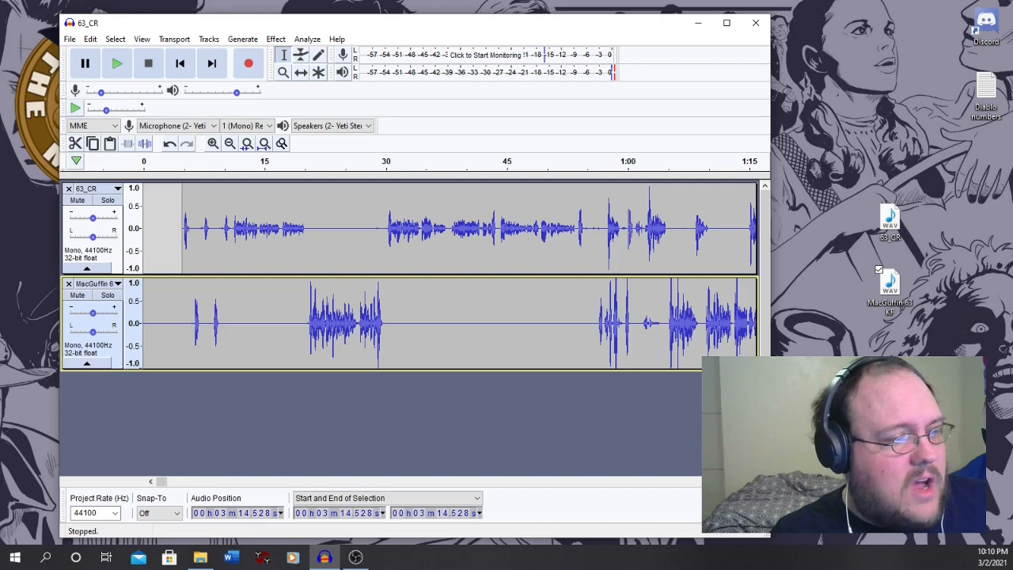
pyautogui.click(753, 481)
pyautogui.click(753, 482)
pyautogui.click(753, 482)
pyautogui.click(753, 481)
pyautogui.click(752, 482)
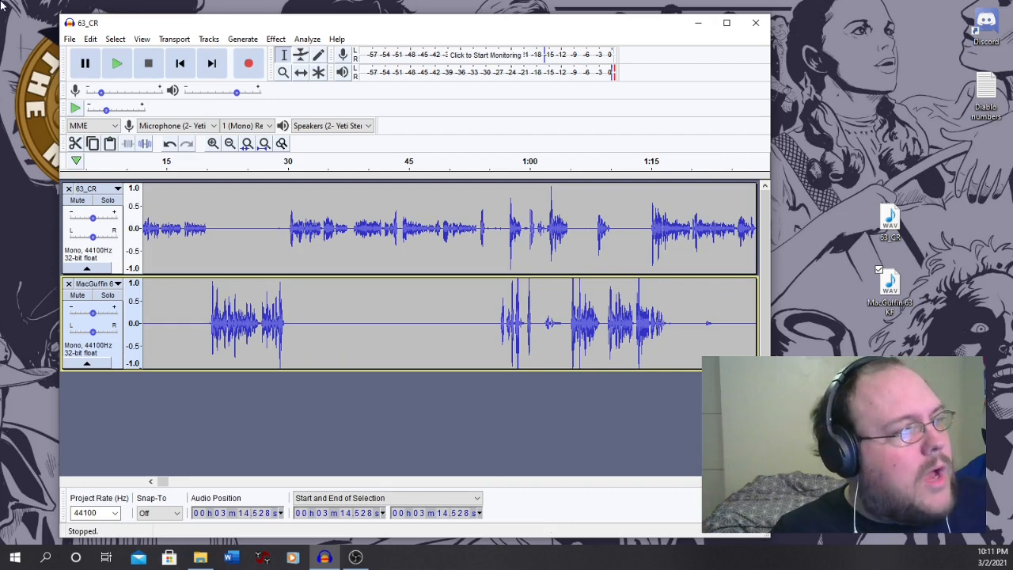
# - Start a WAV export of the project and choose the WAV (Microsoft) 32-bit float PCM format
pyautogui.click(69, 44)
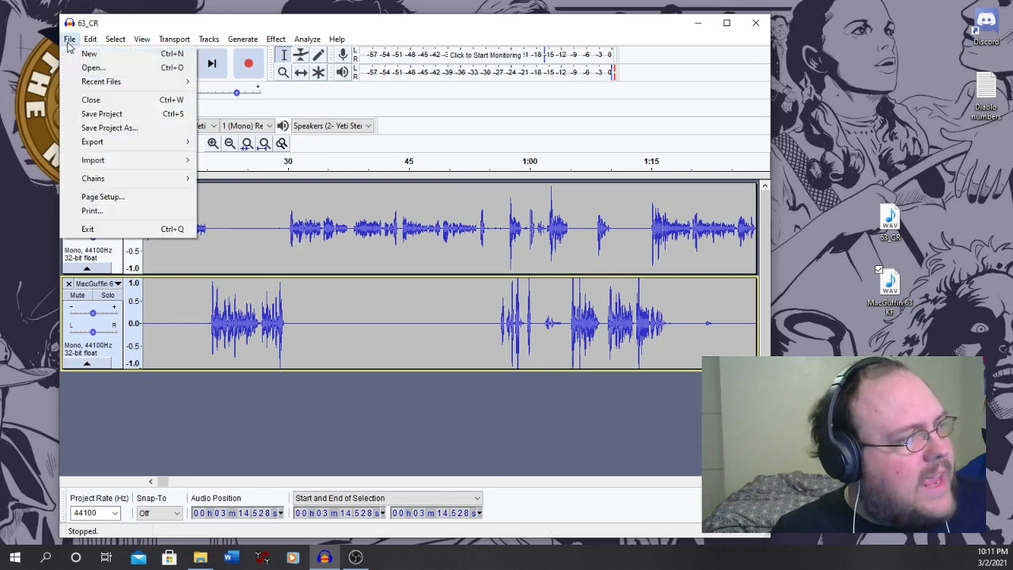
pyautogui.moveTo(101, 149)
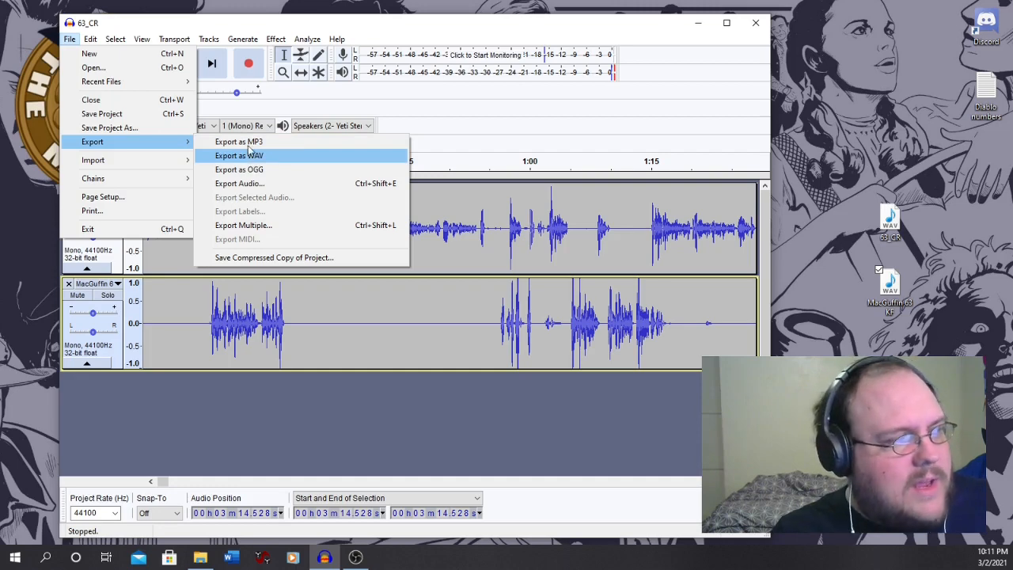
pyautogui.click(246, 155)
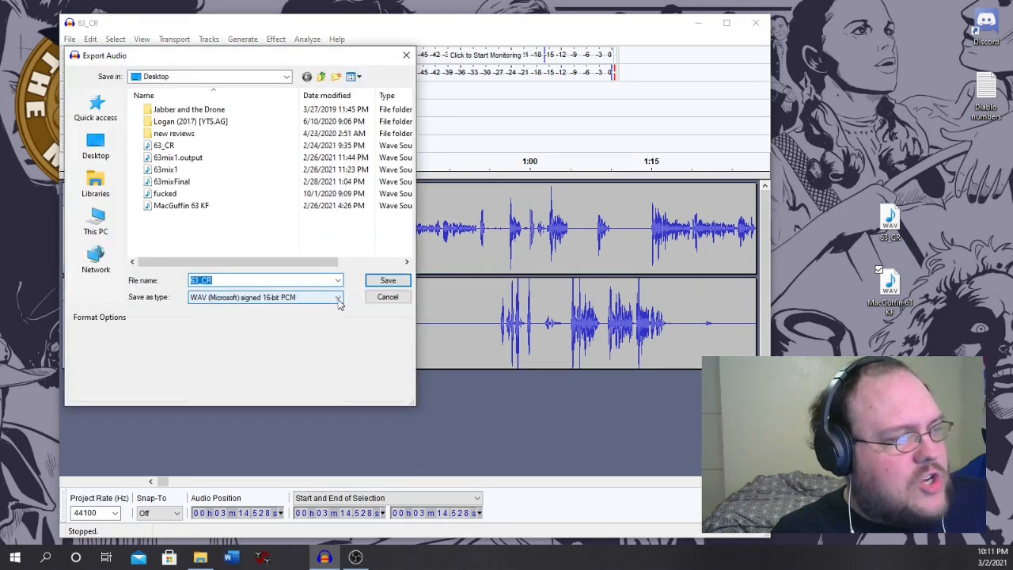
pyautogui.click(339, 299)
pyautogui.click(310, 329)
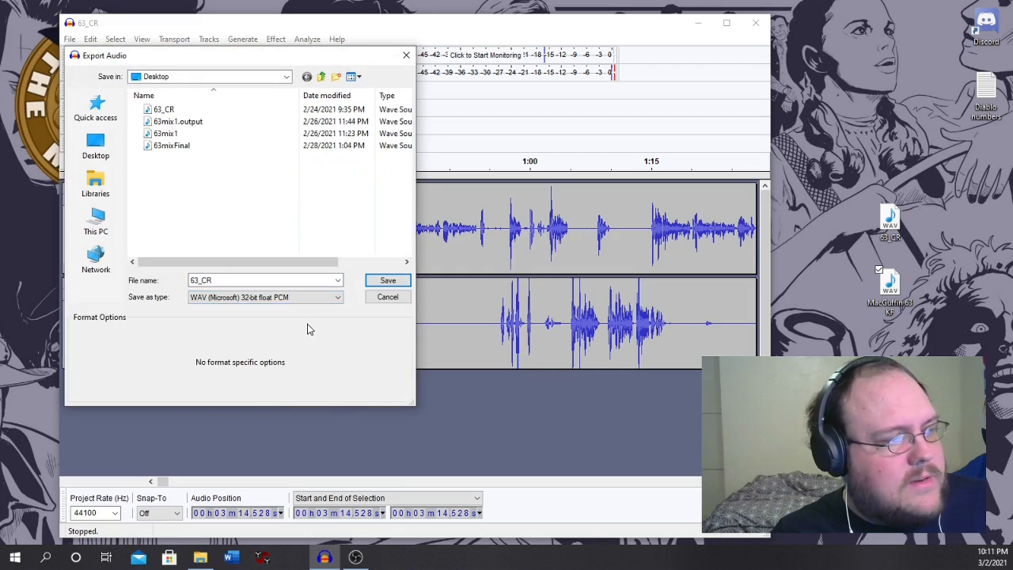
# - Try to save the export under the existing name 63mix1.wav and decline to replace that file
pyautogui.doubleClick(281, 279)
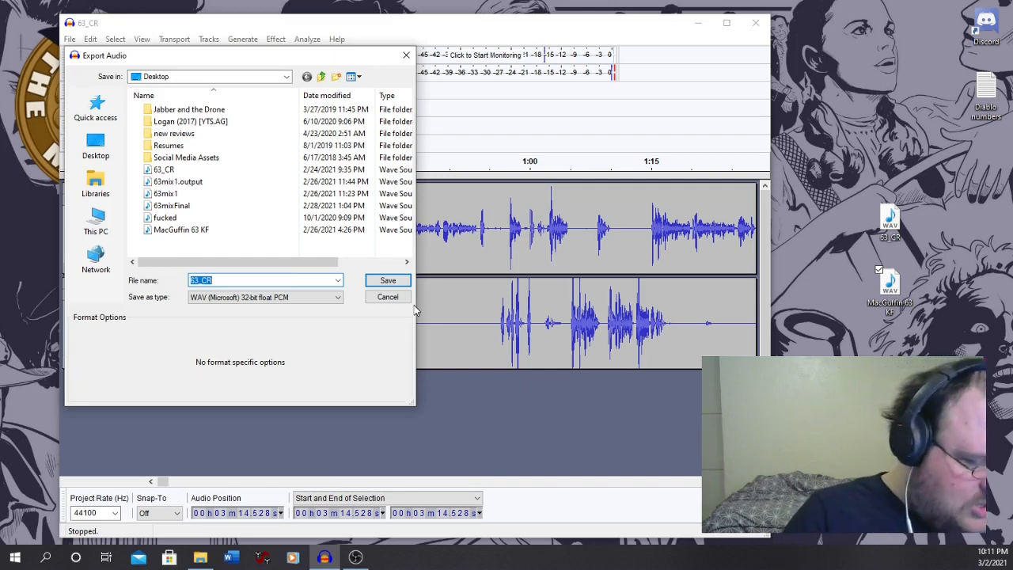
pyautogui.press('BackSpace')
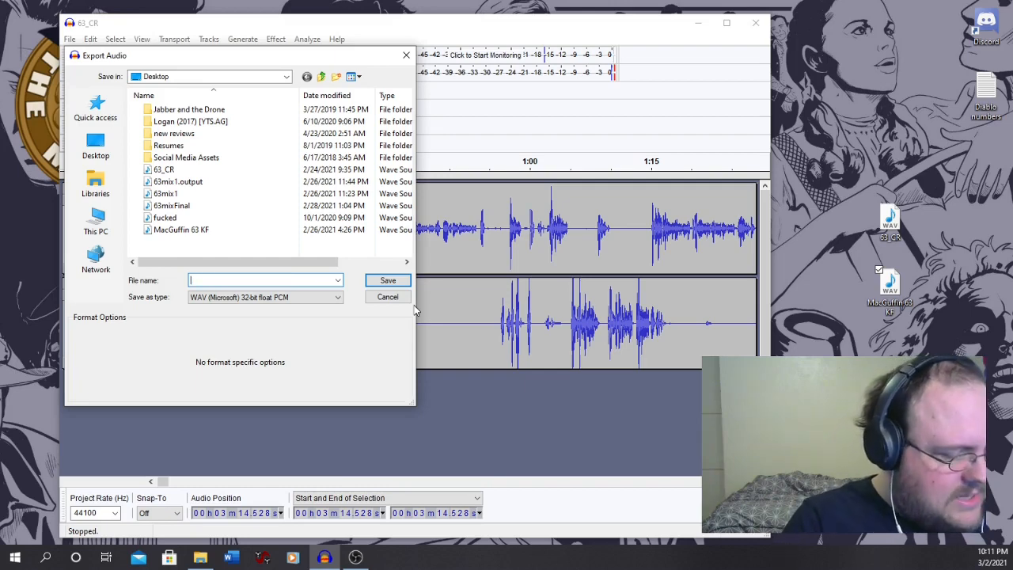
pyautogui.write('63')
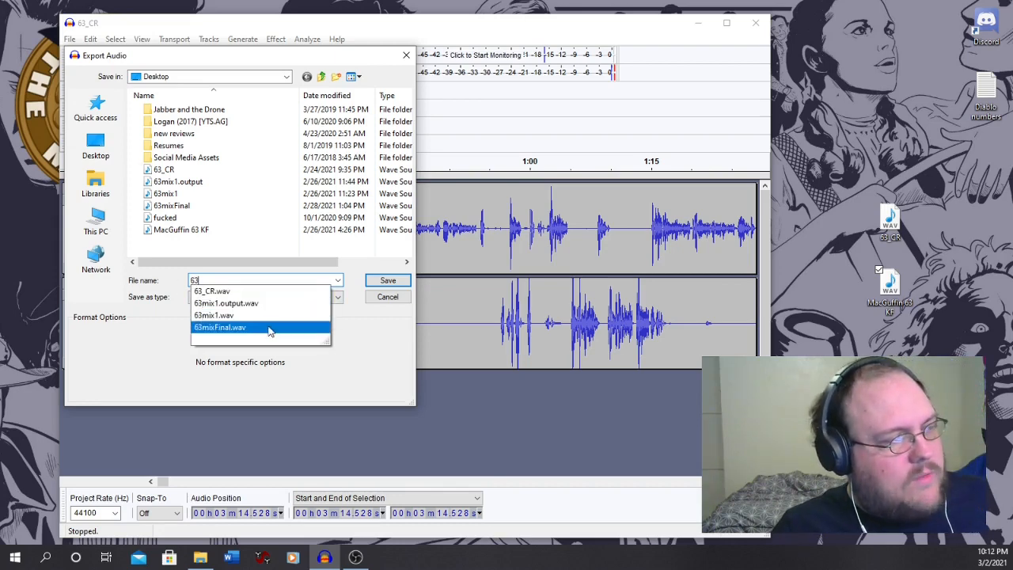
pyautogui.click(235, 316)
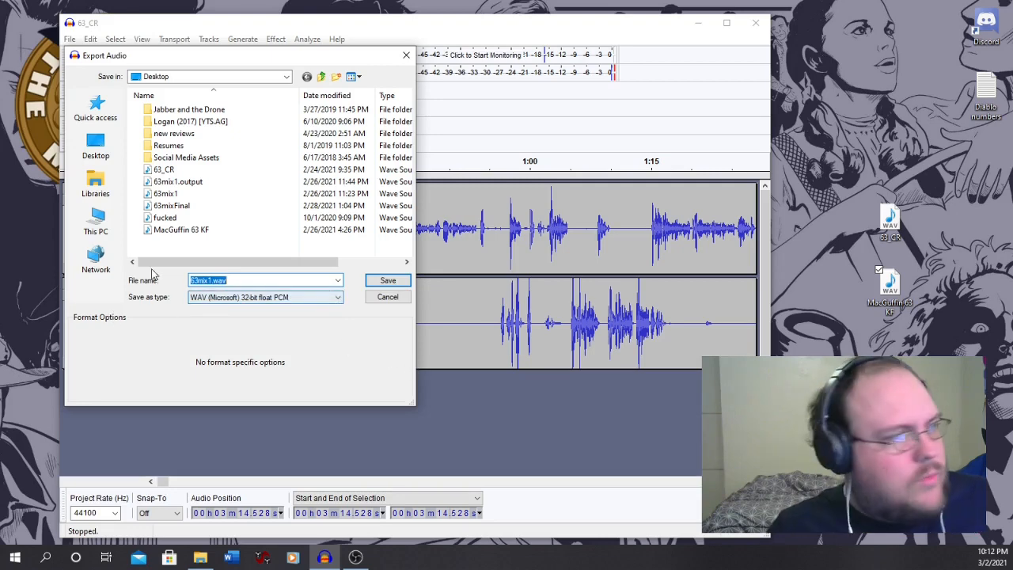
pyautogui.click(388, 281)
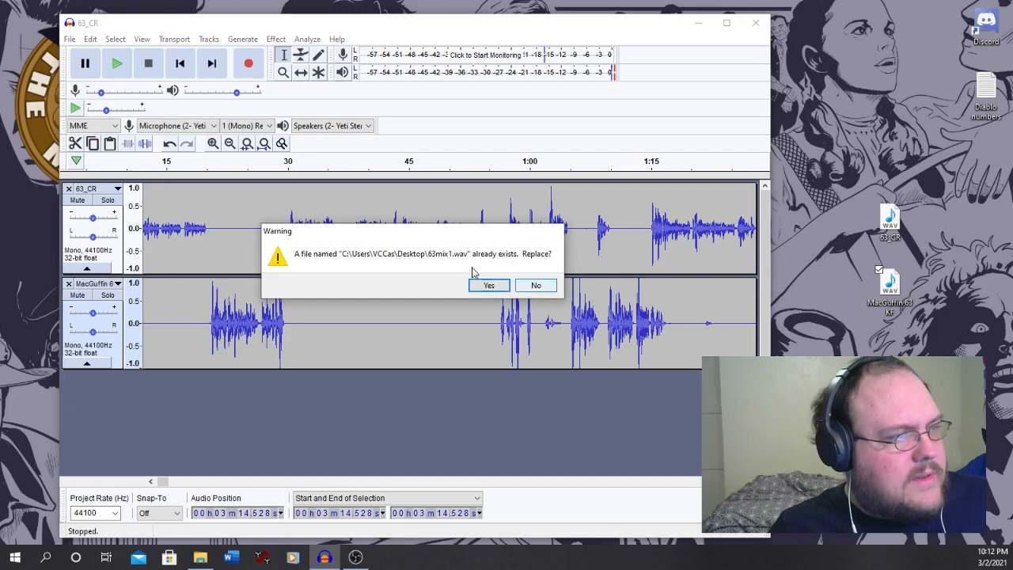
pyautogui.click(536, 285)
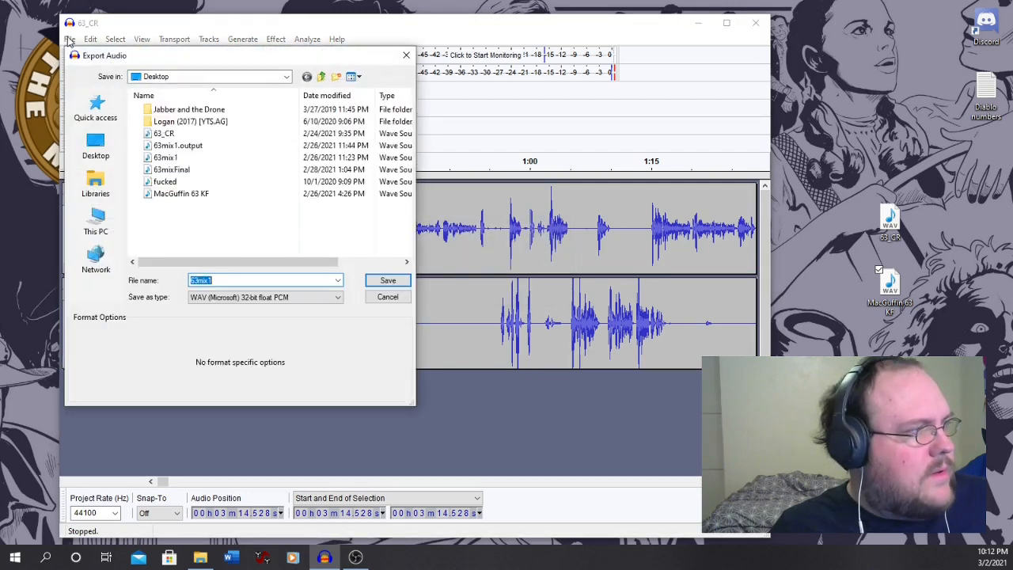
# - Start exporting the tracks as 63mix2 with a mono mixdown and blank metadata tags, and cancel the export while it runs
pyautogui.click(232, 280)
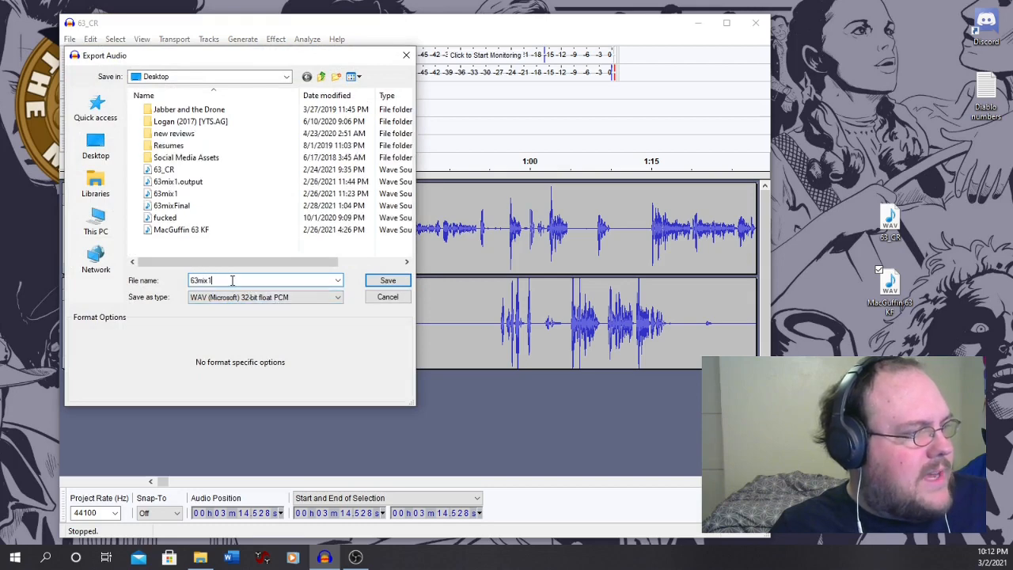
pyautogui.press('BackSpace')
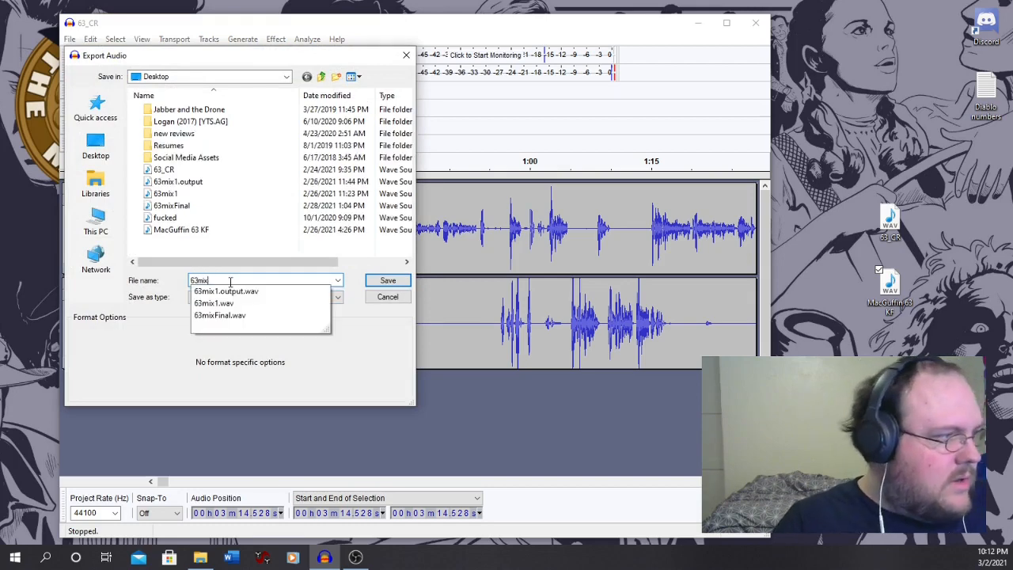
pyautogui.write('2')
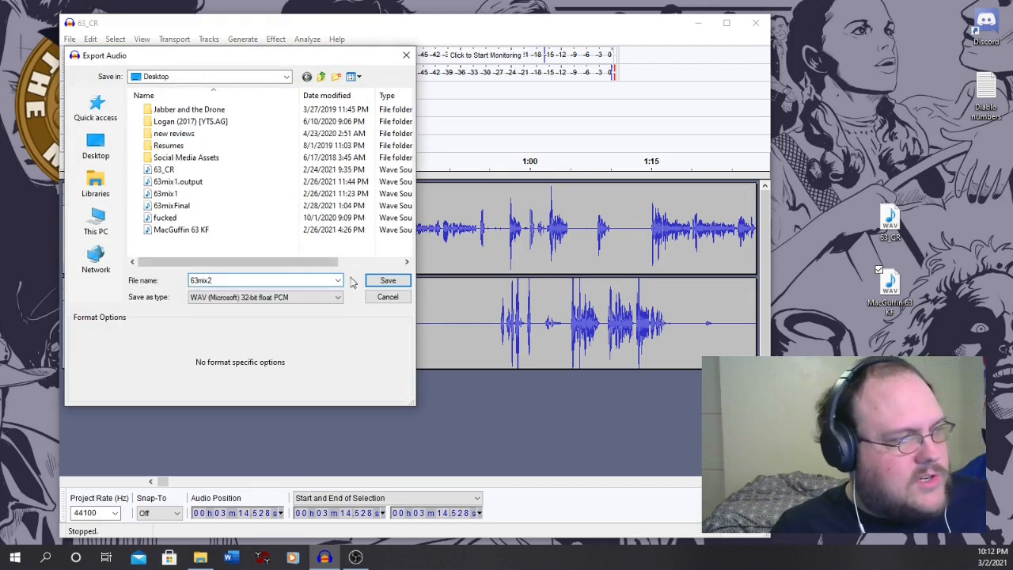
pyautogui.click(383, 281)
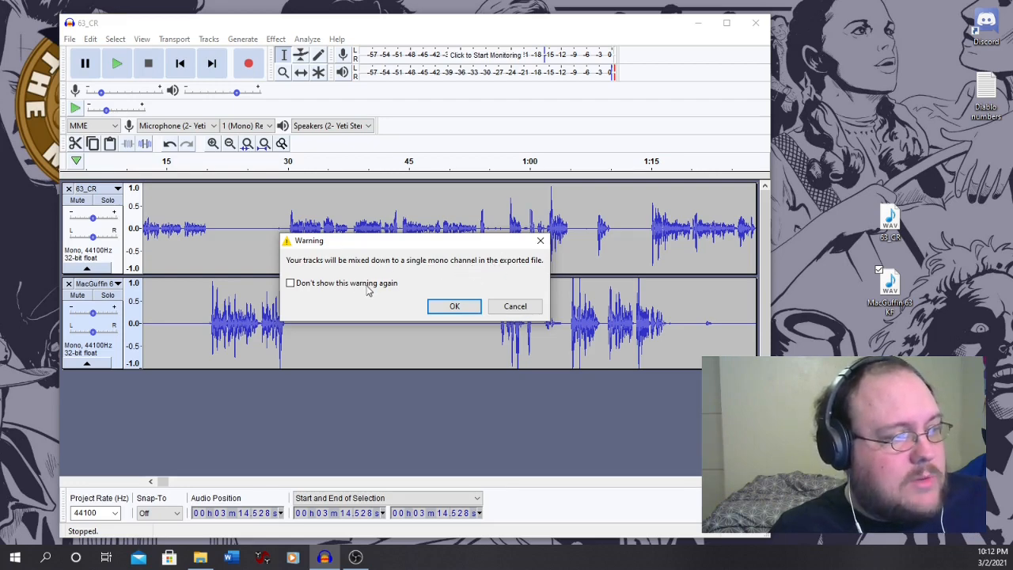
pyautogui.click(455, 307)
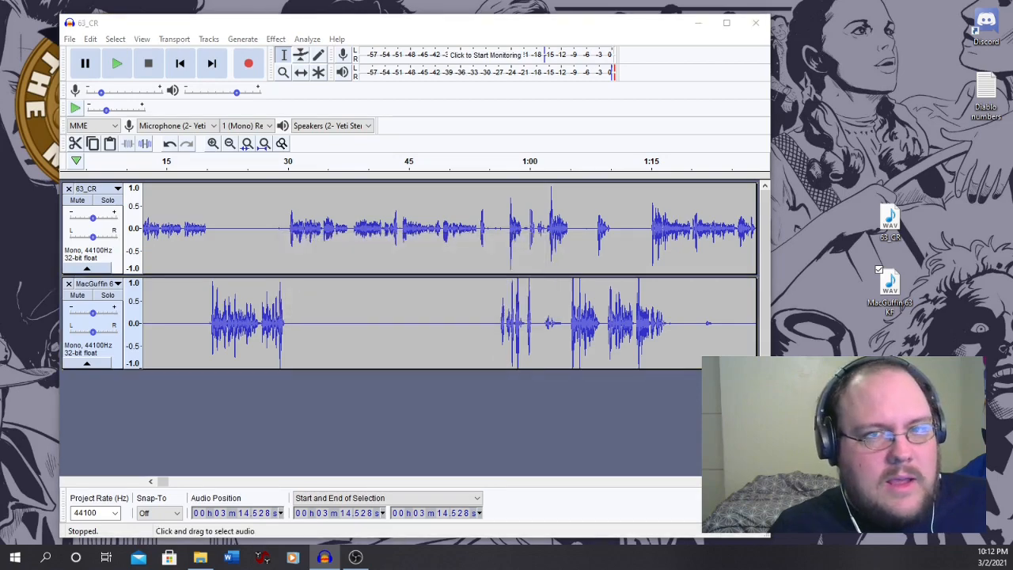
pyautogui.moveTo(523, 194); pyautogui.dragTo(441, 152)
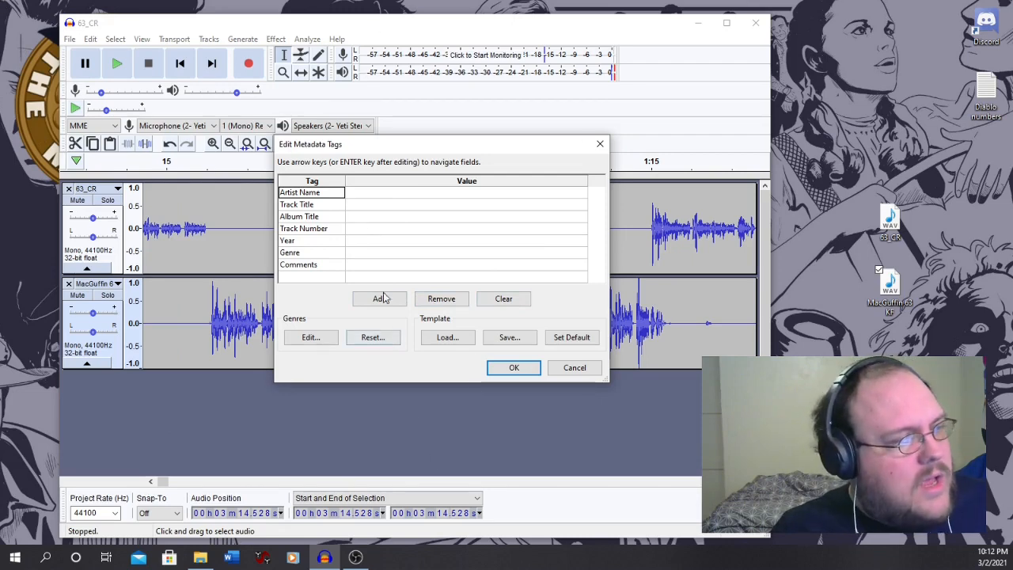
pyautogui.click(515, 369)
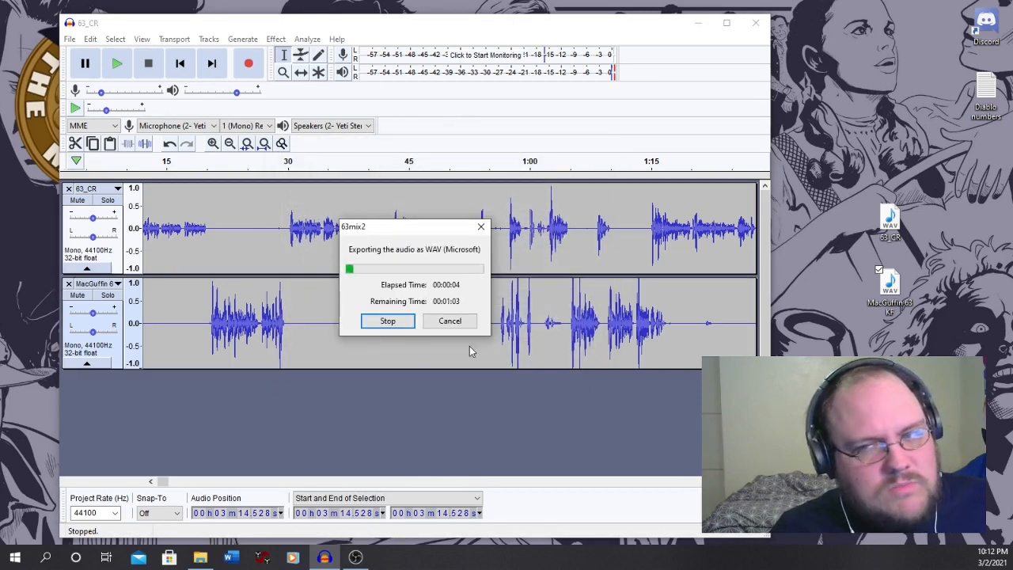
pyautogui.click(446, 324)
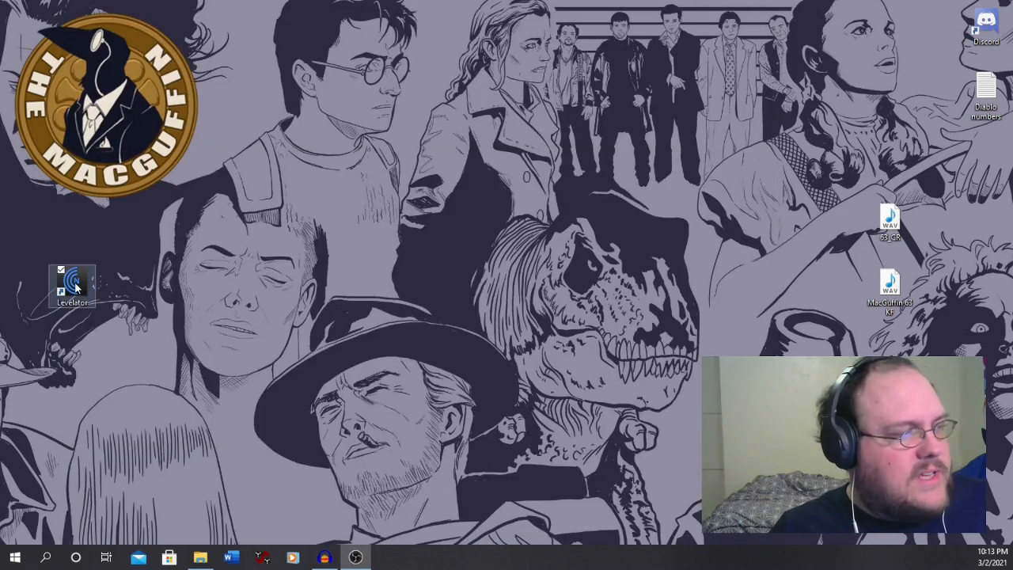
# - Launch The Levelator from the desktop and drop the 63_CR WAV file into its window
pyautogui.doubleClick(75, 289)
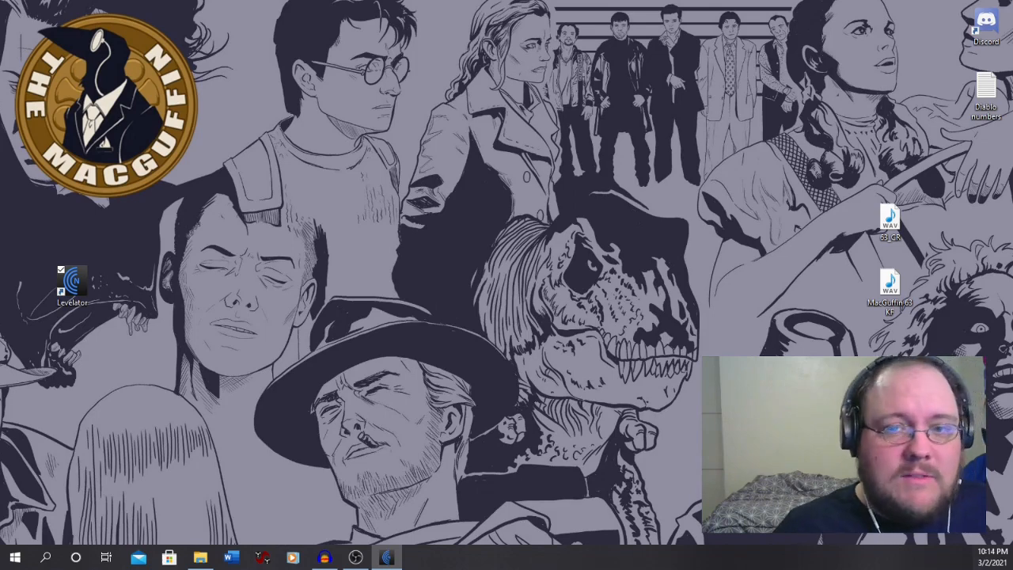
pyautogui.moveTo(248, 344); pyautogui.dragTo(482, 213)
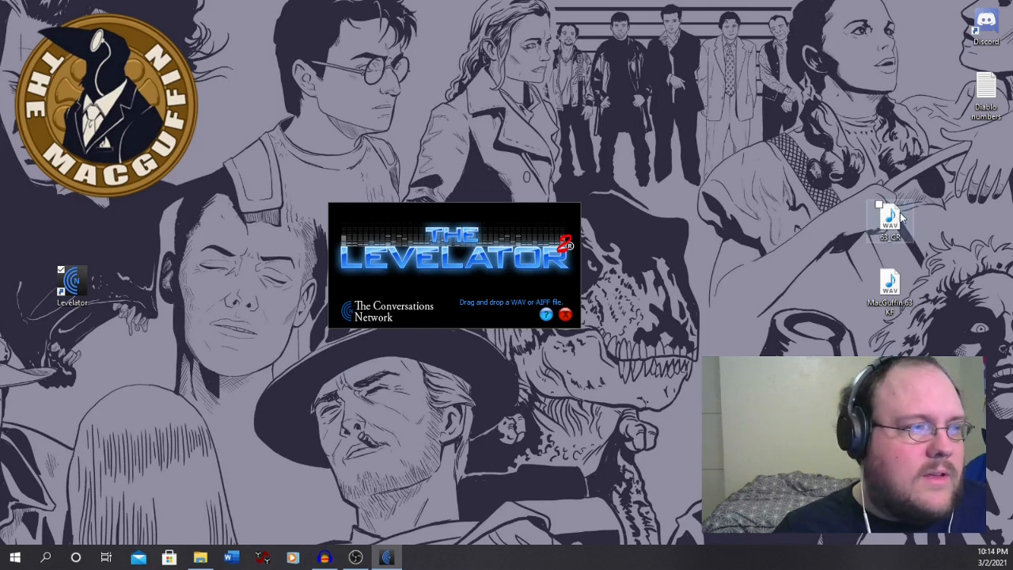
pyautogui.moveTo(903, 213); pyautogui.dragTo(515, 320)
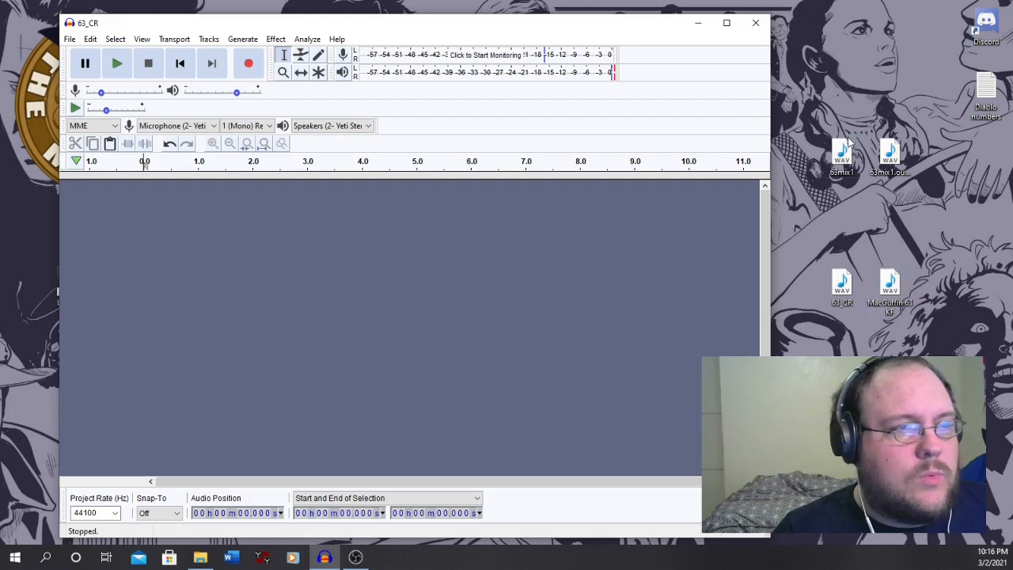
pyautogui.moveTo(841, 154); pyautogui.dragTo(798, 152)
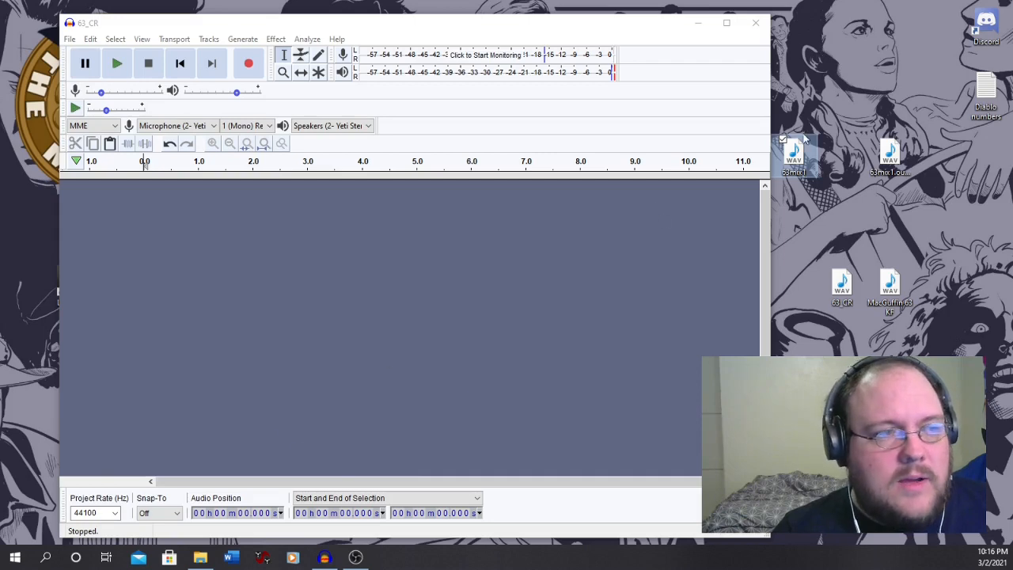
pyautogui.moveTo(801, 149); pyautogui.dragTo(846, 158)
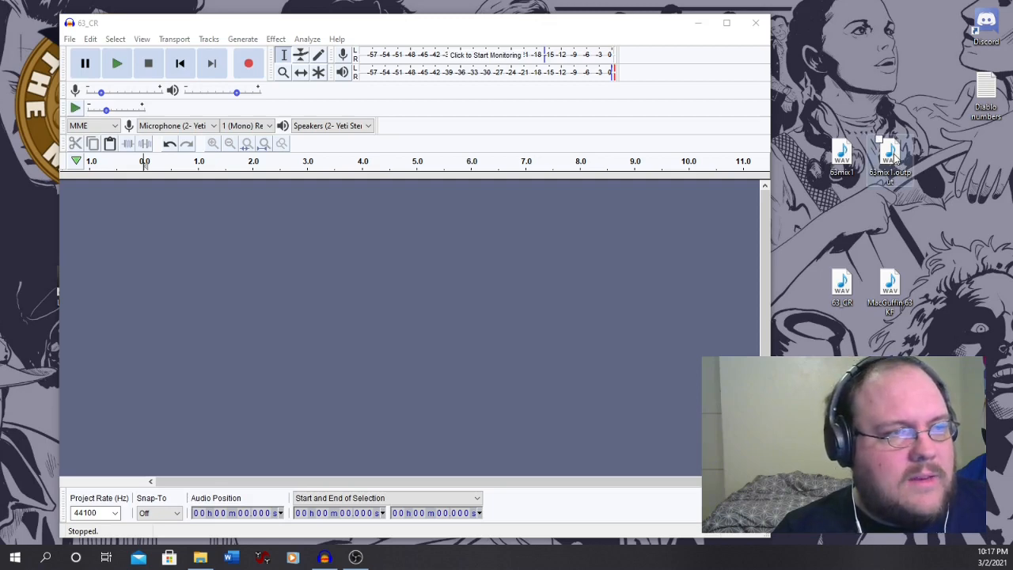
pyautogui.moveTo(907, 163)
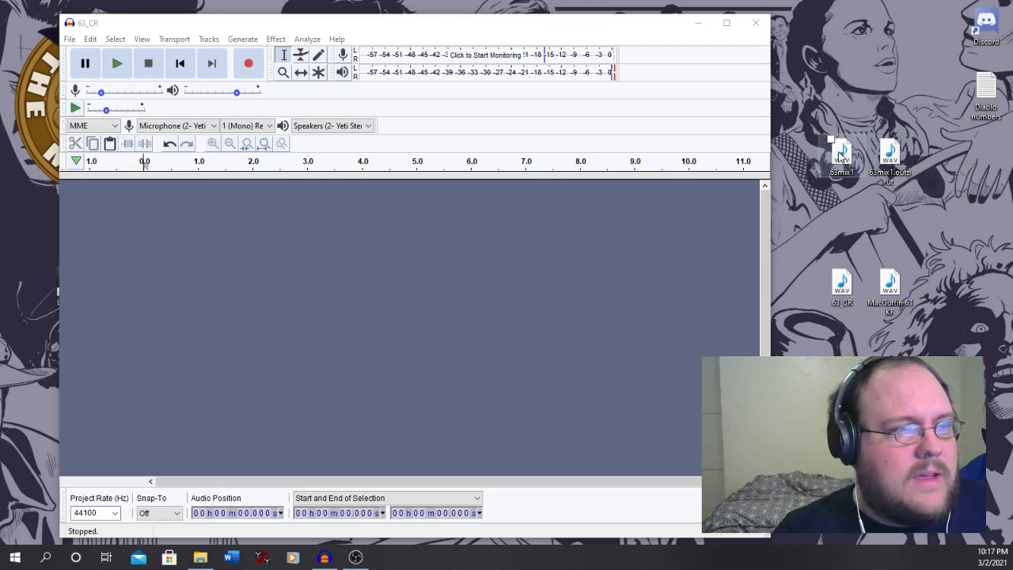
pyautogui.moveTo(842, 155)
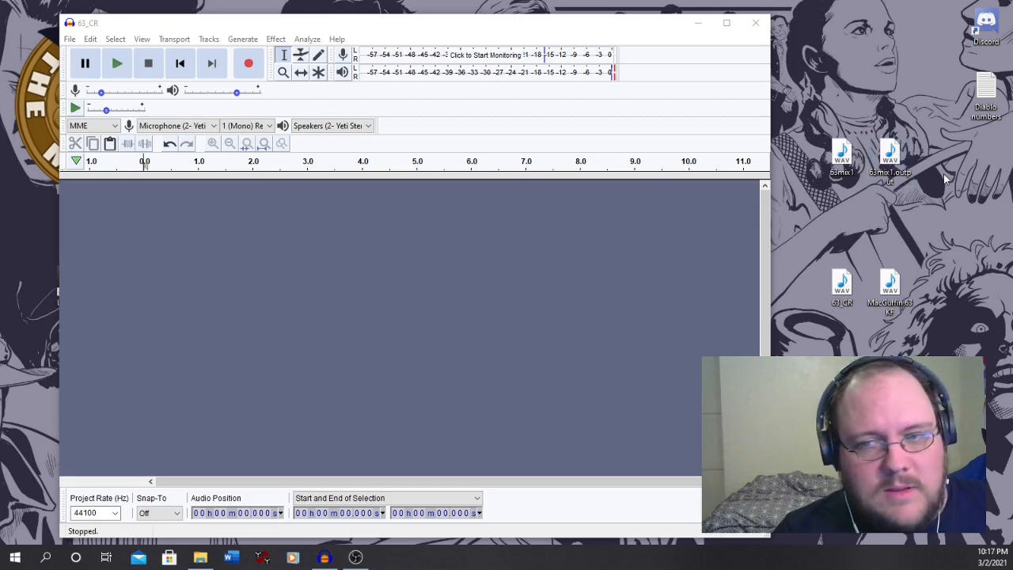
pyautogui.moveTo(841, 157); pyautogui.dragTo(811, 182)
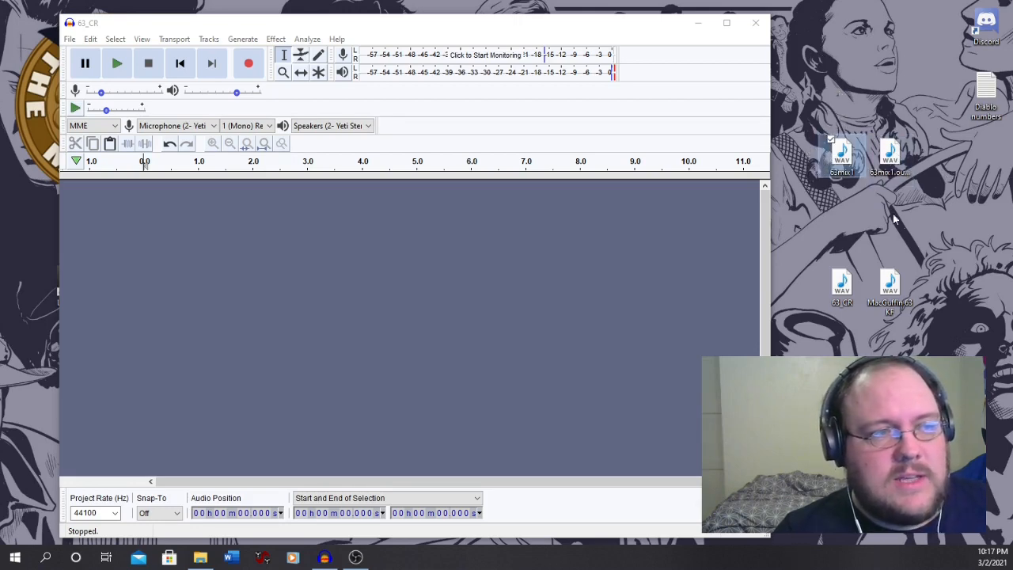
pyautogui.click(943, 233)
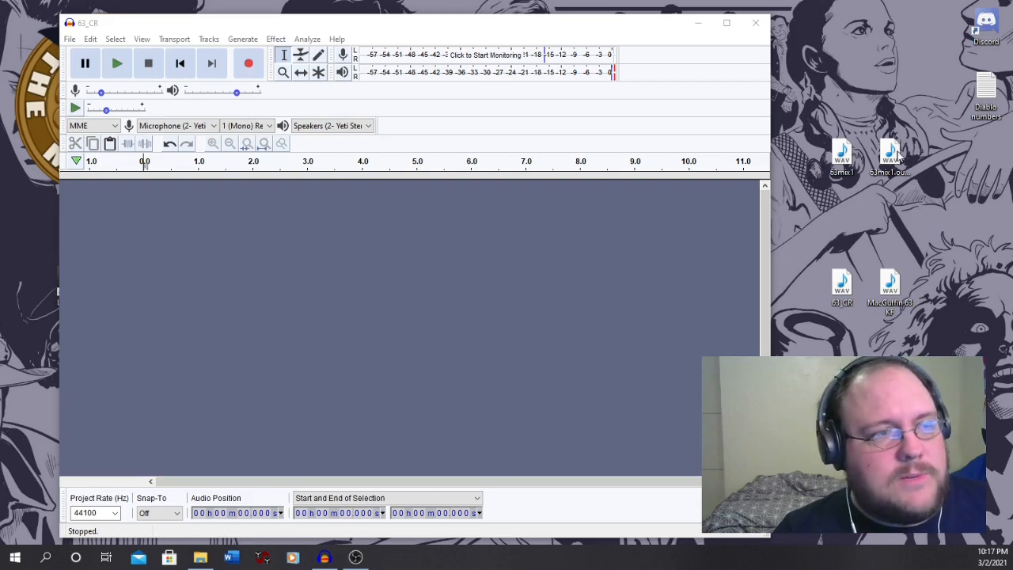
# - Import the levelled file 63mix1.output from the desktop into the empty Audacity project
pyautogui.moveTo(895, 156); pyautogui.dragTo(472, 292)
pyautogui.click(572, 372)
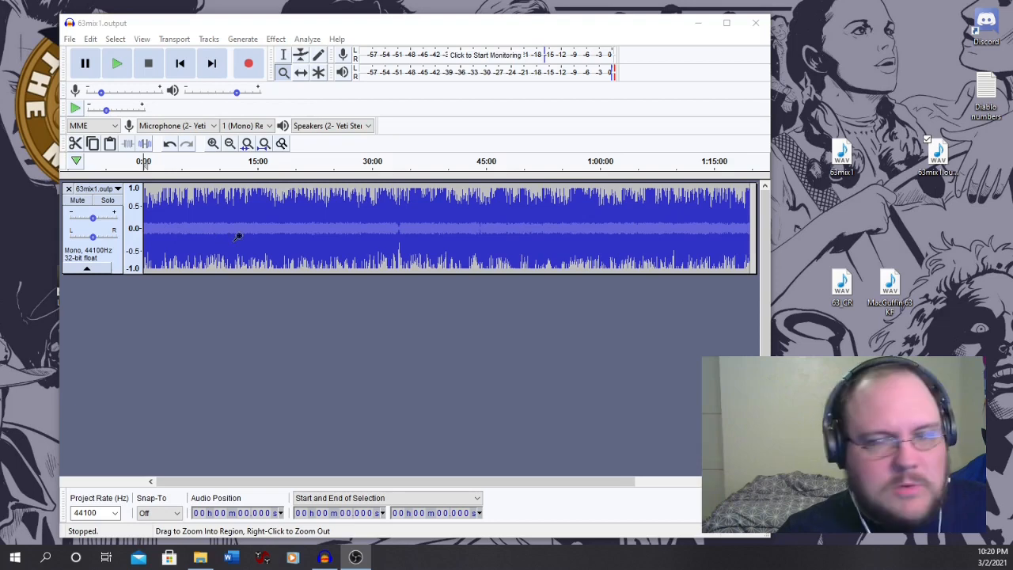
# - Magnify the 63mix1.output waveform around 8:38 to 8:47 to examine how even the peaks are
pyautogui.click(201, 227)
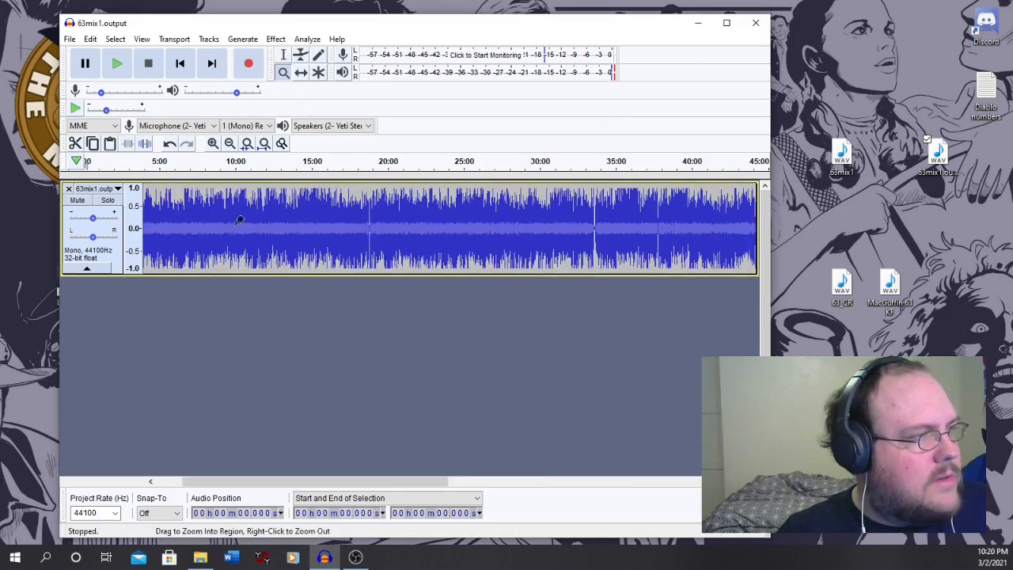
pyautogui.click(212, 237)
pyautogui.click(212, 236)
pyautogui.click(212, 237)
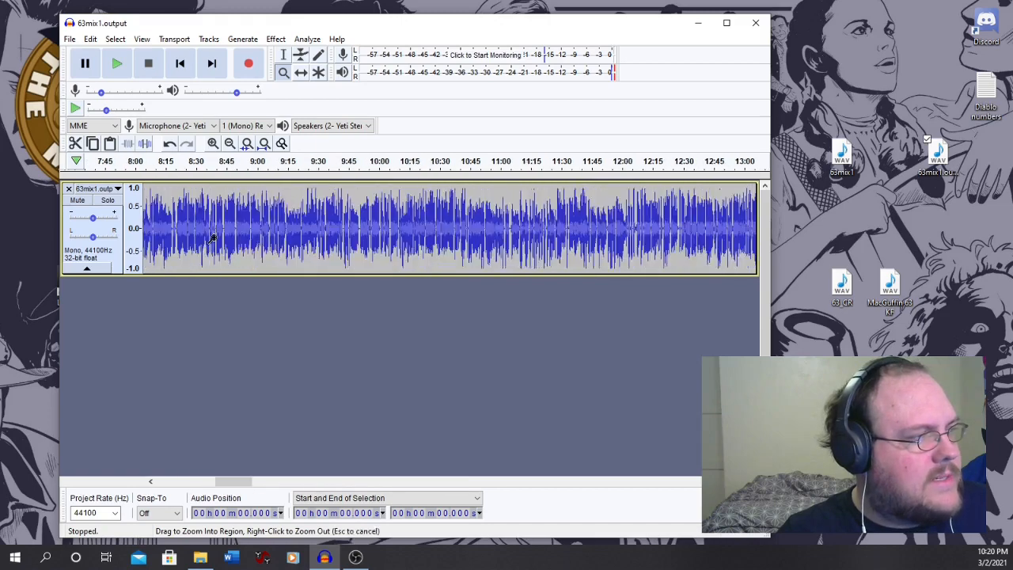
pyautogui.click(212, 237)
pyautogui.click(212, 237)
pyautogui.click(212, 237)
pyautogui.click(212, 237)
pyautogui.click(212, 237)
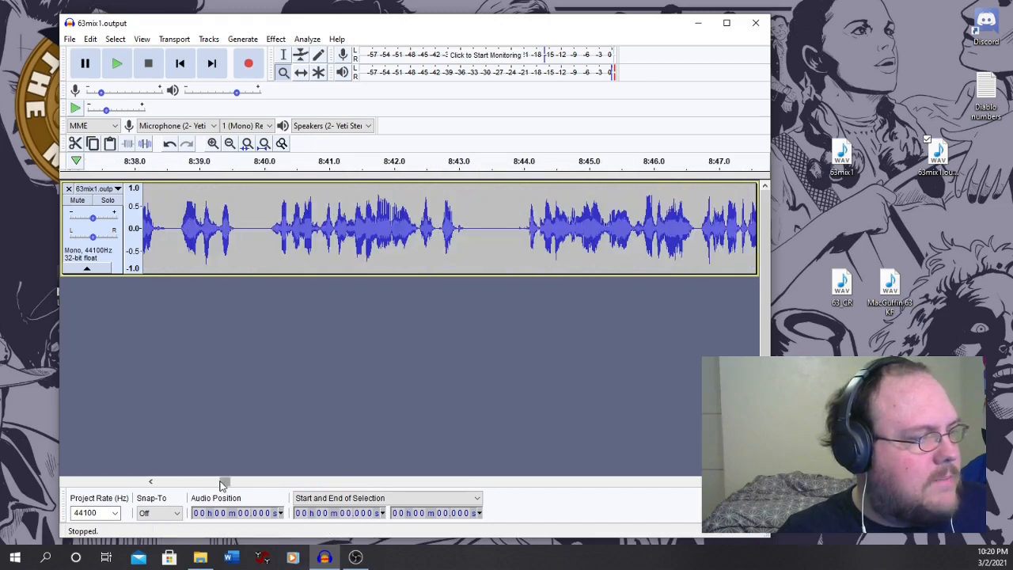
# - Return to the beginning of the levelled track and magnify the waveform around 1.7 seconds to examine it, restoring the wider view after inspection
pyautogui.moveTo(221, 481); pyautogui.dragTo(156, 481)
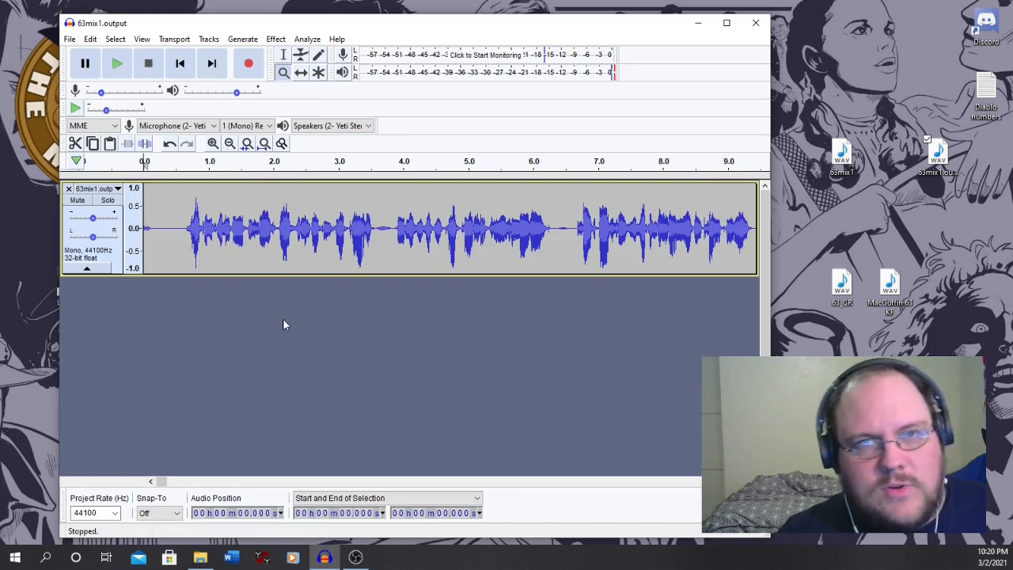
pyautogui.click(252, 232)
pyautogui.click(252, 234)
pyautogui.click(252, 234)
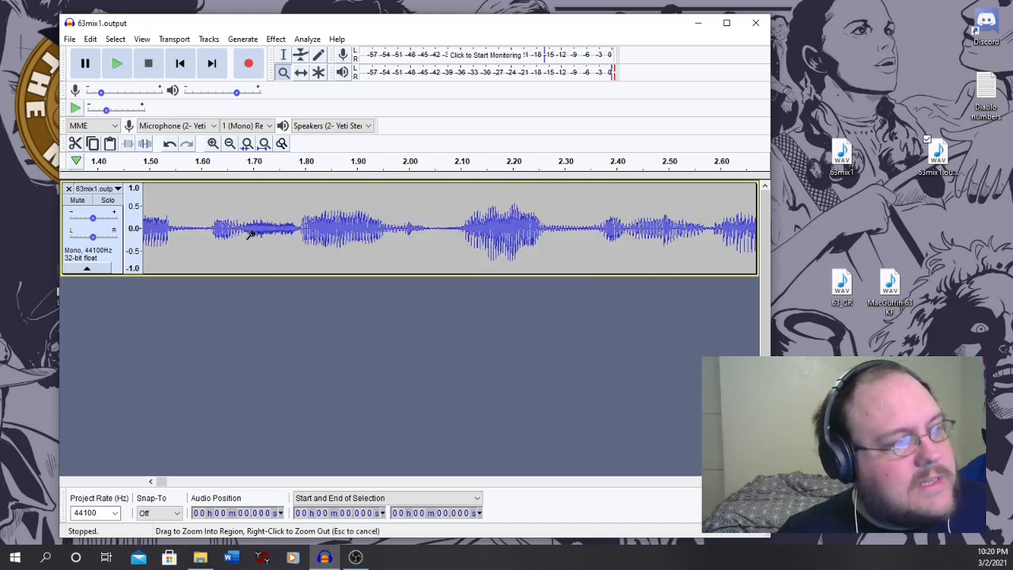
pyautogui.click(251, 233)
pyautogui.click(250, 234)
pyautogui.click(250, 235)
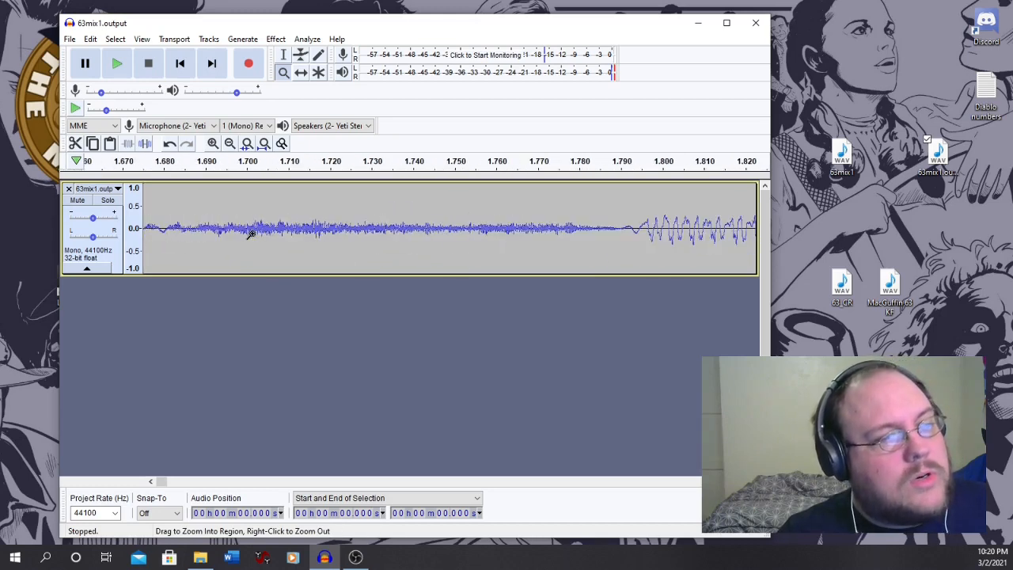
pyautogui.rightClick(250, 235)
pyautogui.rightClick(253, 232)
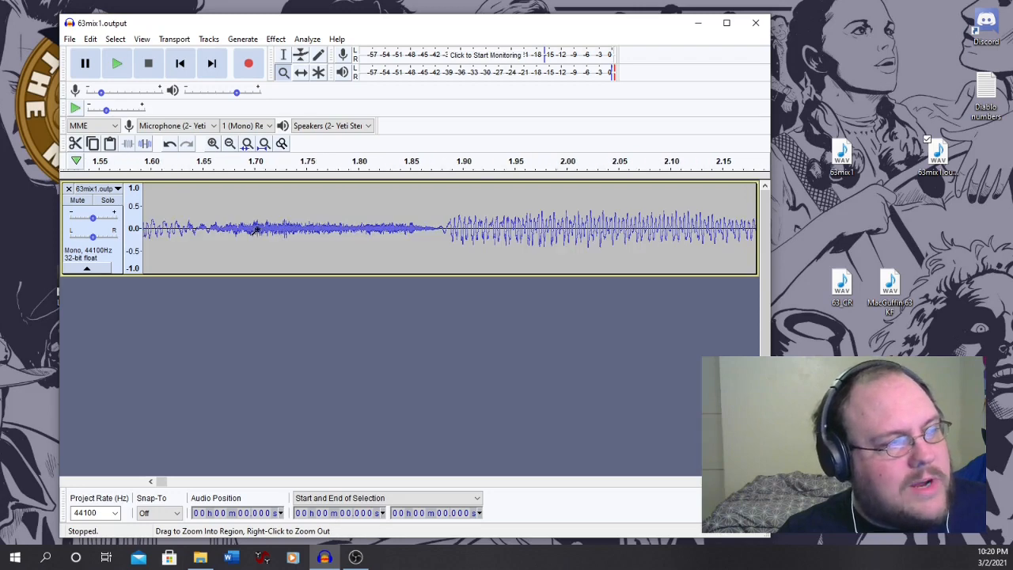
pyautogui.rightClick(256, 230)
pyautogui.rightClick(256, 230)
pyautogui.rightClick(257, 230)
pyautogui.rightClick(257, 230)
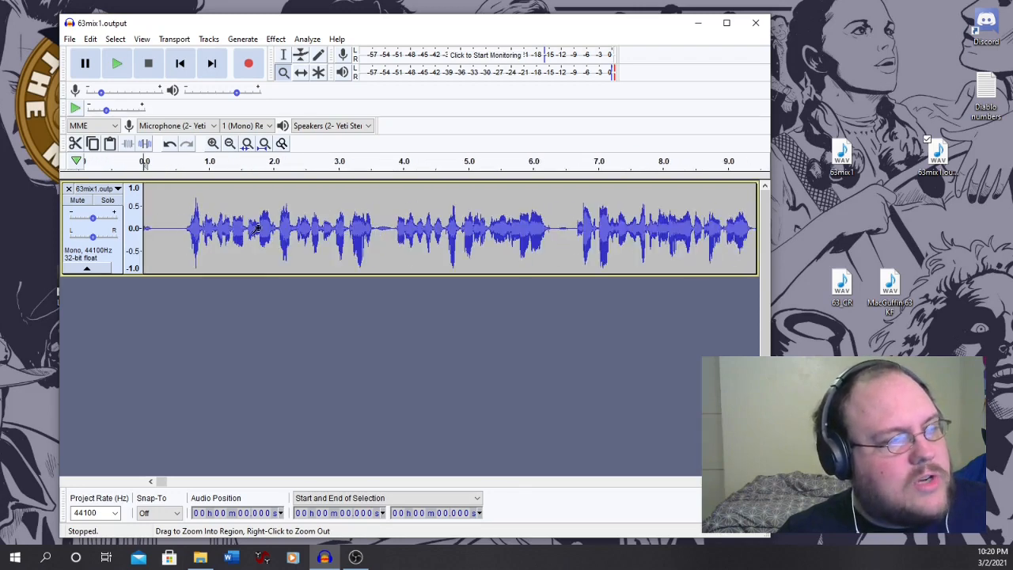
pyautogui.click(258, 229)
pyautogui.rightClick(258, 228)
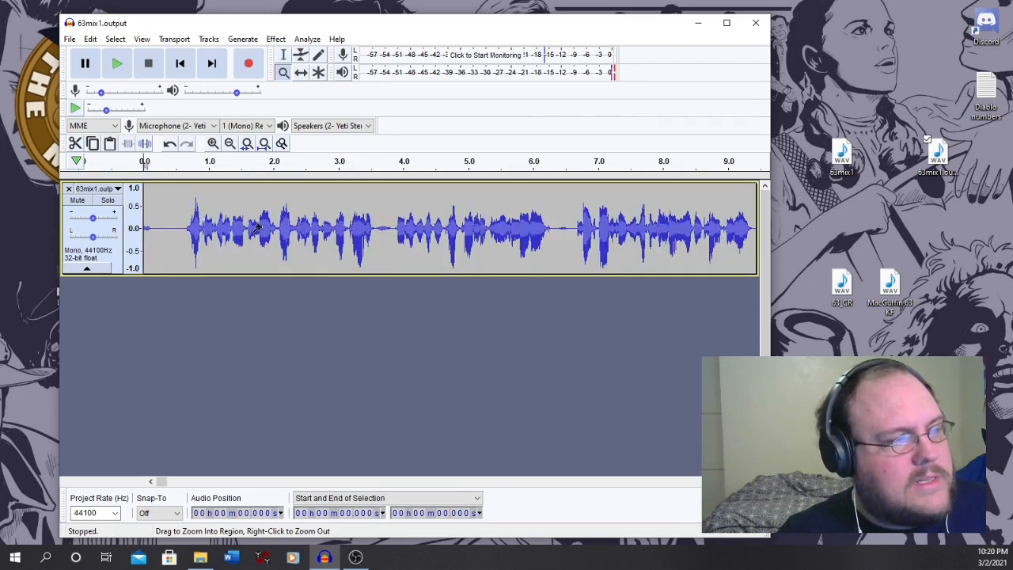
# - Play the levelled track from about 0.5 seconds, pause in the gap near 16 seconds, and return to the start of the waveform
pyautogui.click(284, 57)
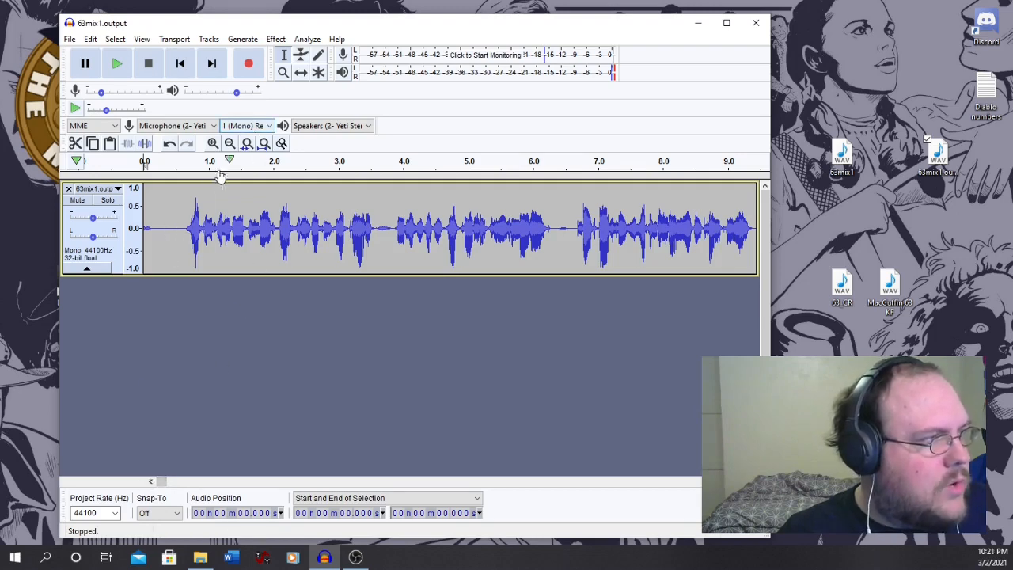
pyautogui.click(179, 160)
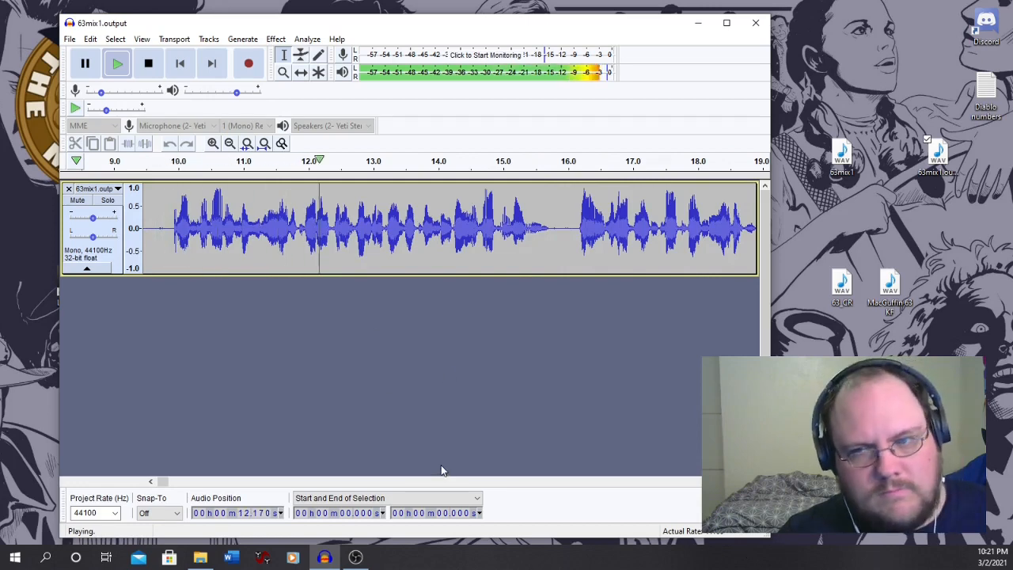
pyautogui.click(87, 64)
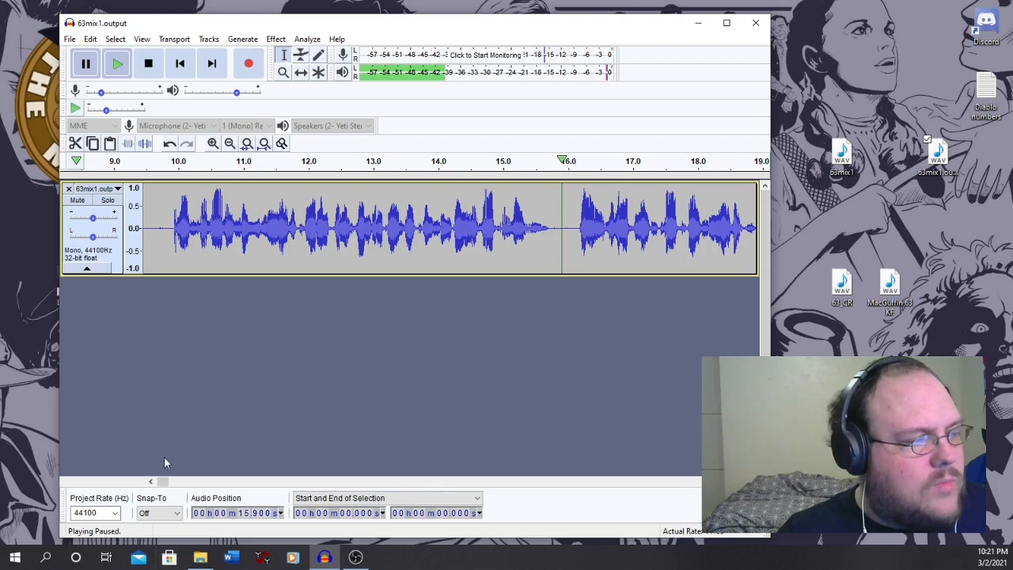
pyautogui.click(151, 482)
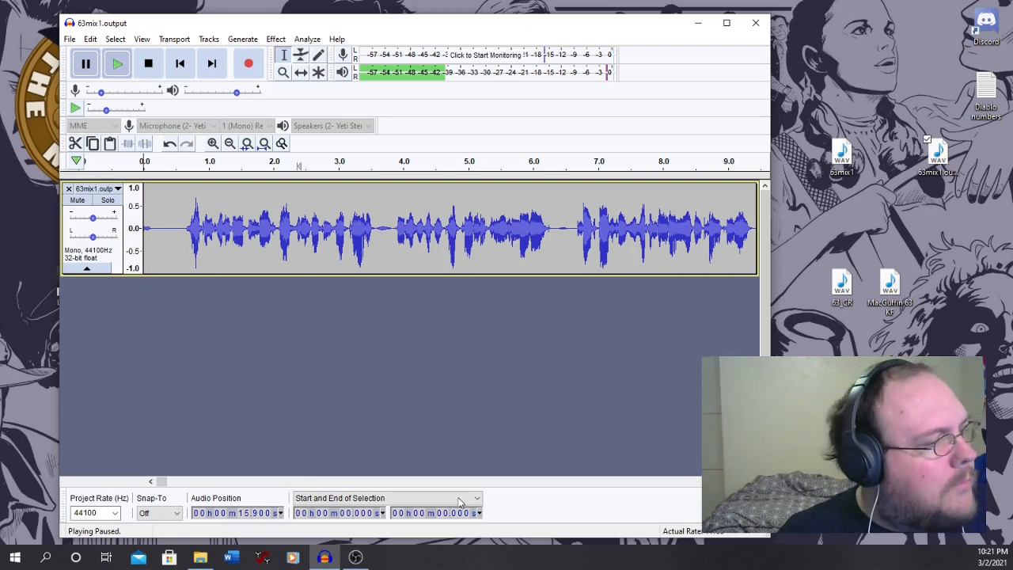
pyautogui.click(754, 481)
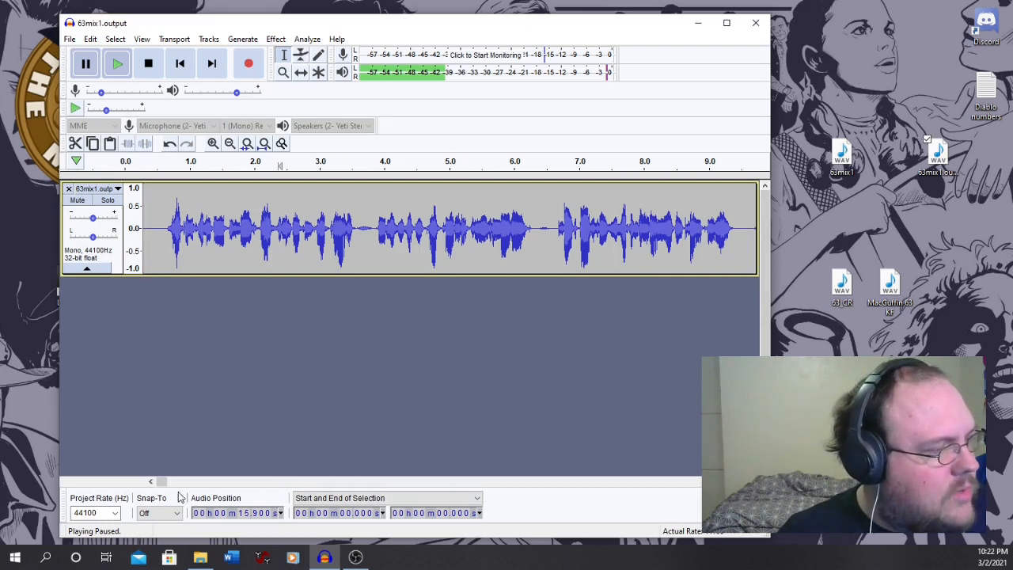
pyautogui.moveTo(161, 481)
pyautogui.mouseDown()
pyautogui.moveTo(241, 479)
pyautogui.moveTo(161, 480)
pyautogui.mouseUp()
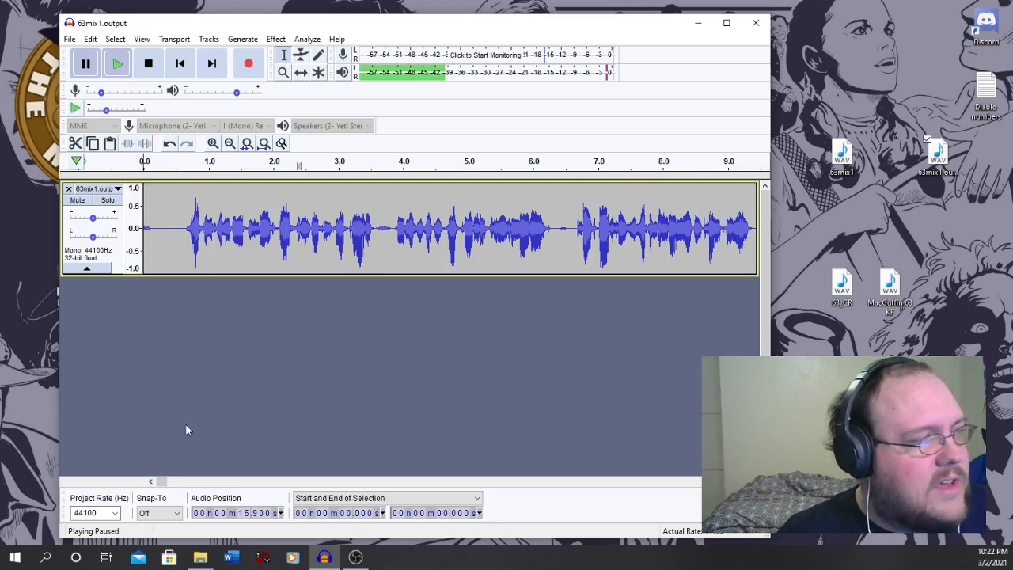
# - Mark the quiet gap near 6.4 seconds for inspection, clear the selection, and briefly play the track from about 9 seconds
pyautogui.click(164, 228)
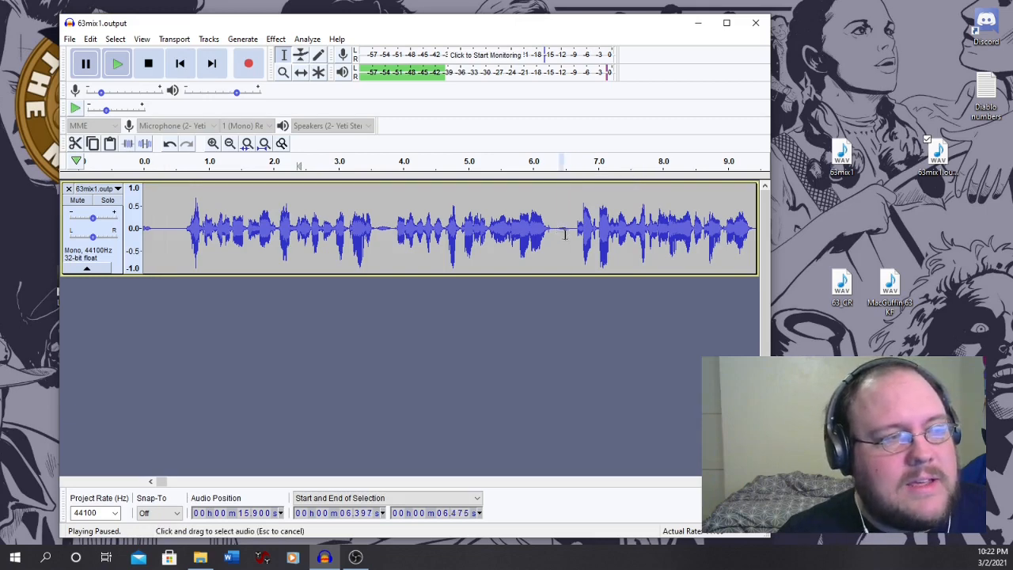
pyautogui.moveTo(560, 229); pyautogui.dragTo(573, 233)
pyautogui.click(663, 266)
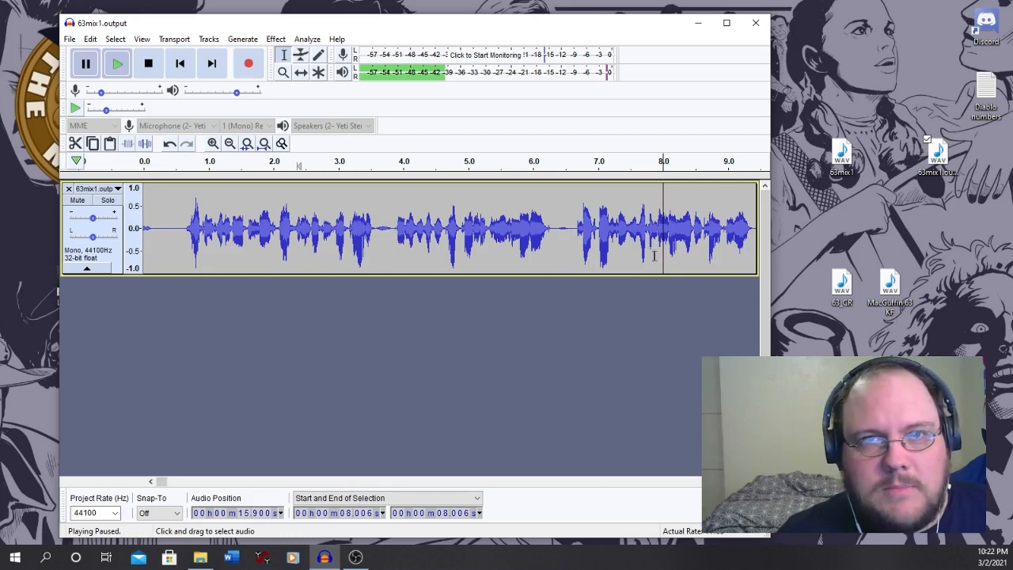
pyautogui.click(732, 162)
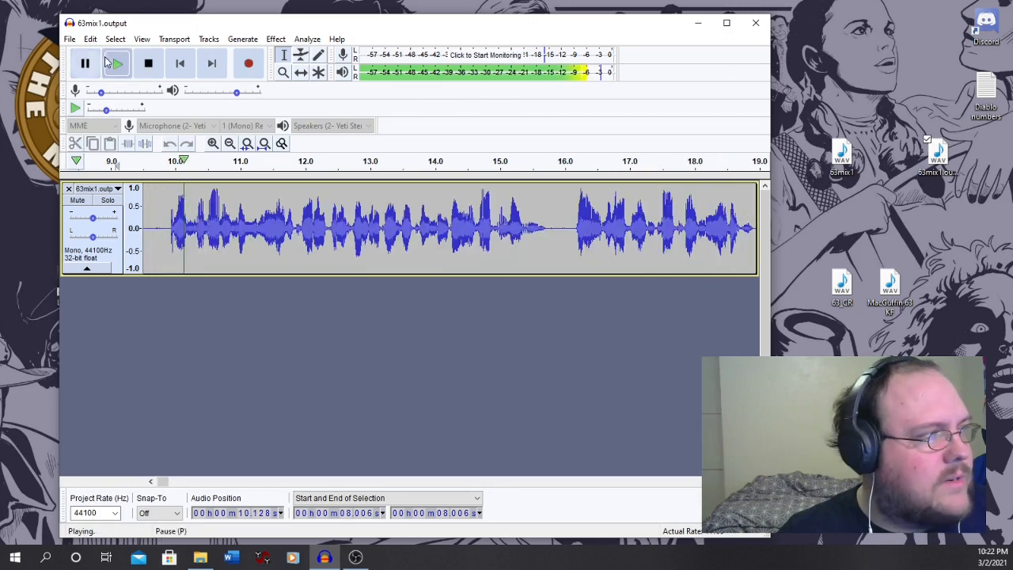
pyautogui.press('p')
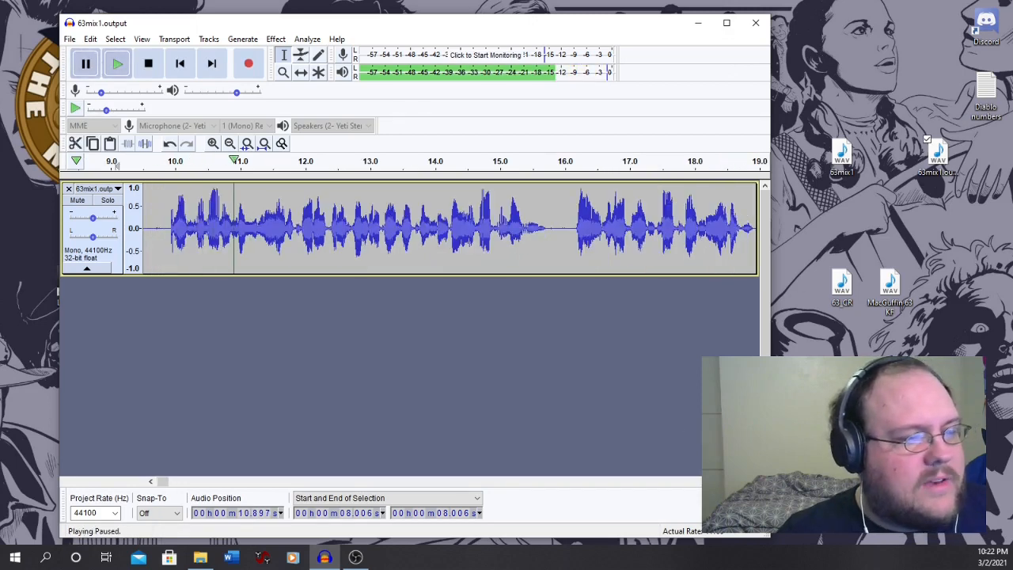
# - Magnify the speech between about 19.5 and 22 seconds and play it from about 20.4 seconds, pausing after the phrase
pyautogui.click(752, 481)
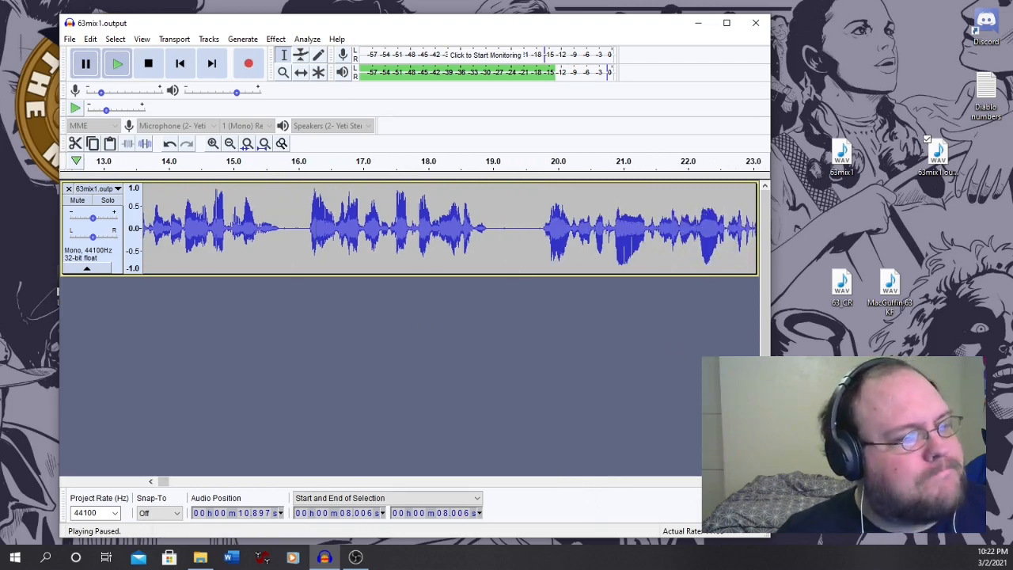
pyautogui.click(752, 481)
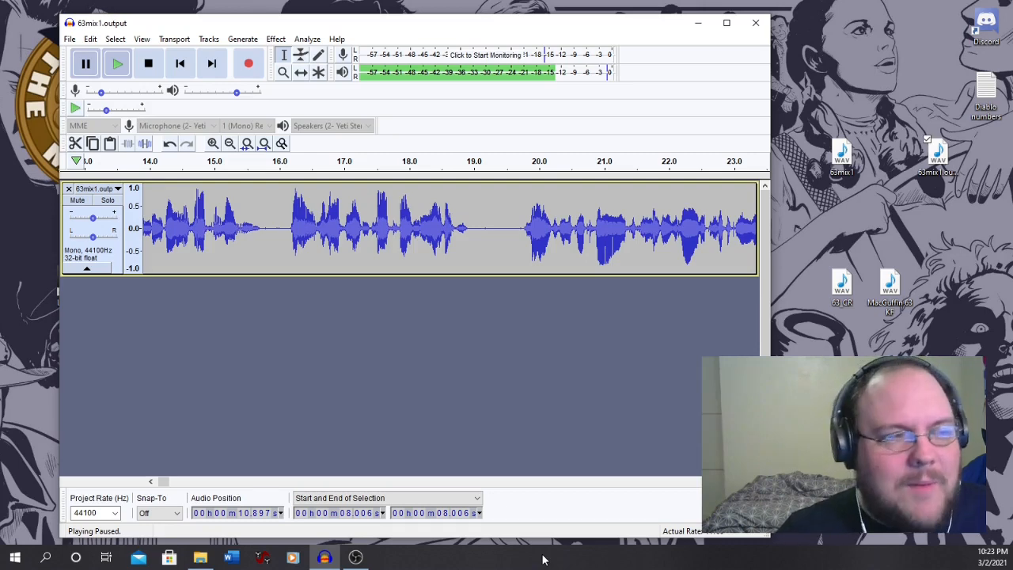
pyautogui.click(754, 482)
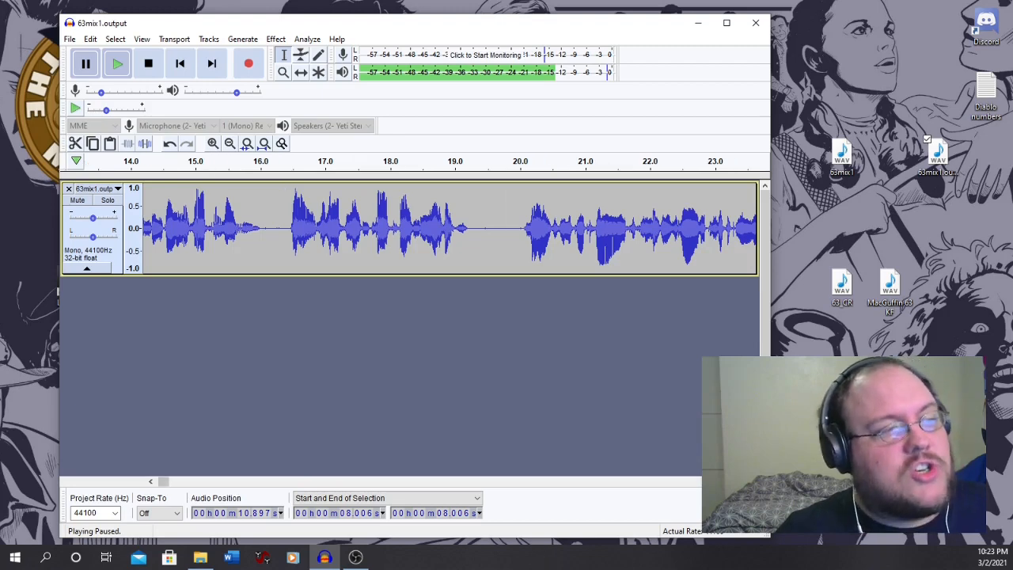
pyautogui.click(754, 482)
pyautogui.click(754, 481)
pyautogui.click(754, 482)
pyautogui.click(282, 73)
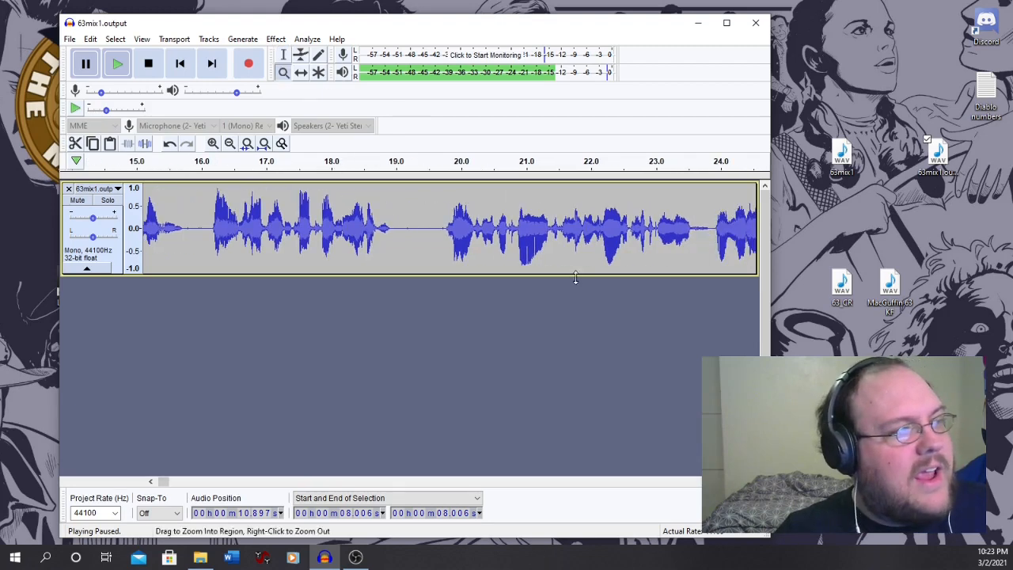
pyautogui.click(536, 240)
pyautogui.click(536, 240)
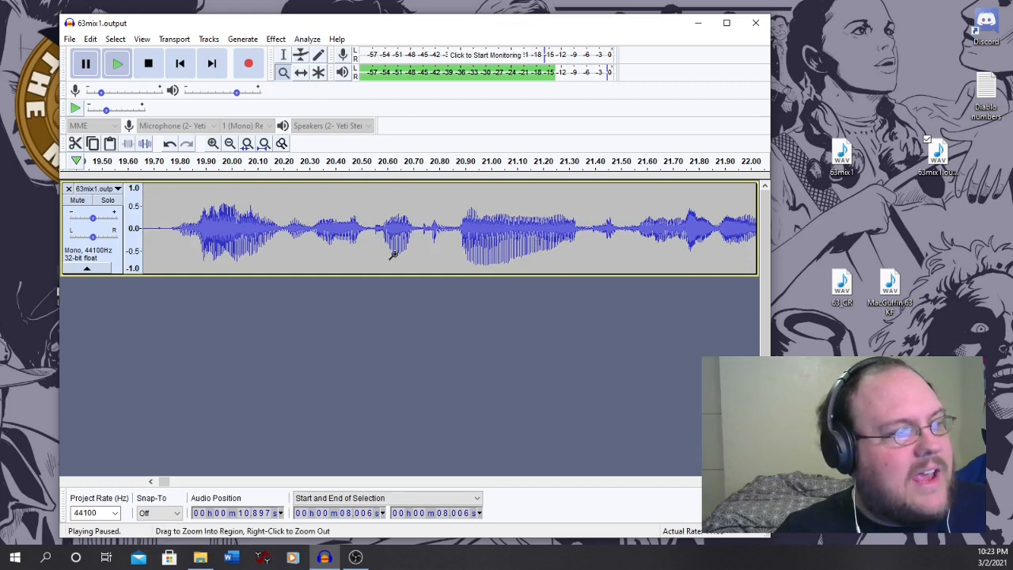
pyautogui.click(283, 55)
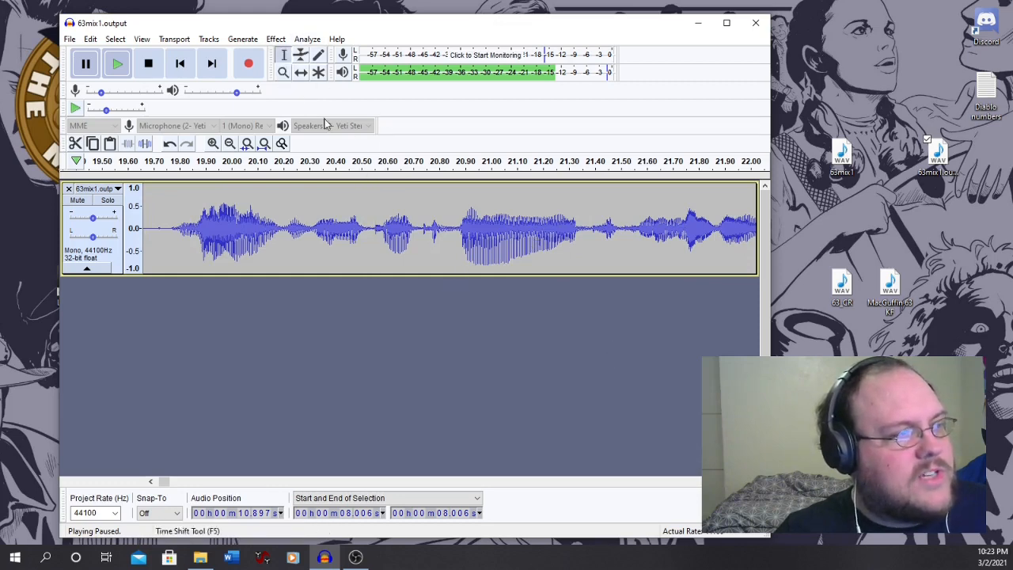
pyautogui.click(335, 161)
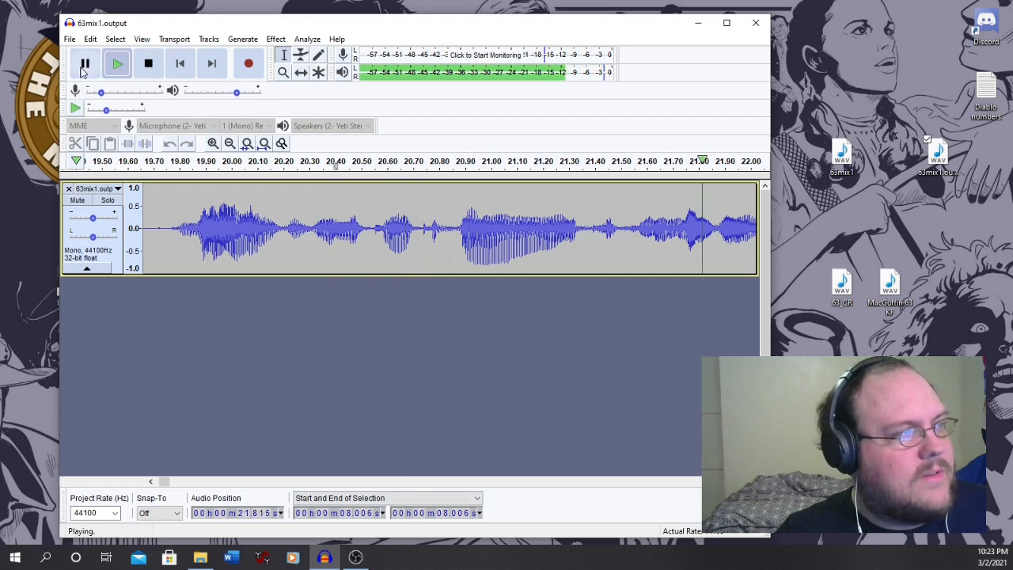
pyautogui.click(84, 67)
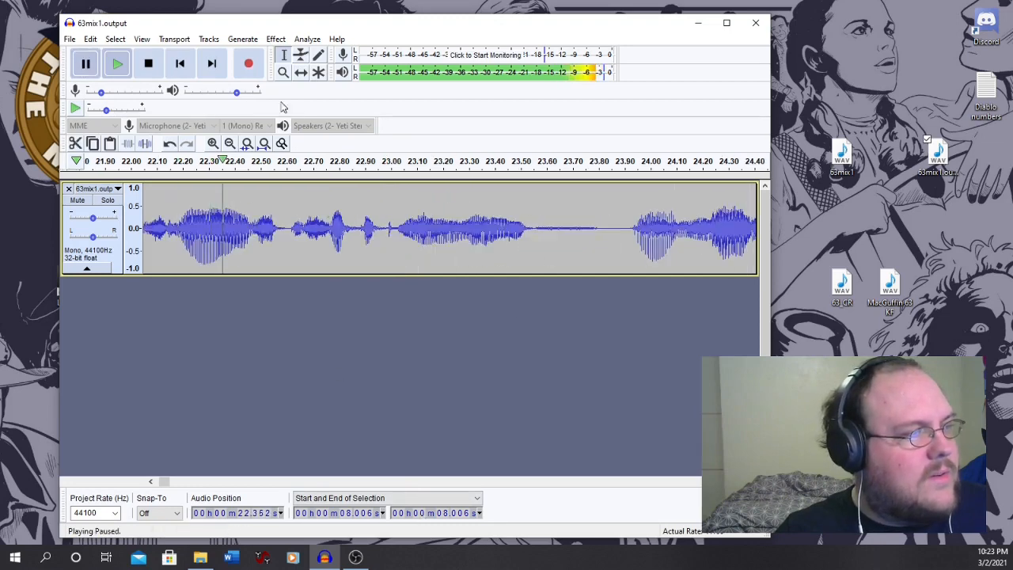
# - Replay the phrase from about 21.95 seconds and pause in the quiet gap near 23.7 seconds
pyautogui.moveTo(157, 229); pyautogui.dragTo(141, 232)
pyautogui.click(425, 249)
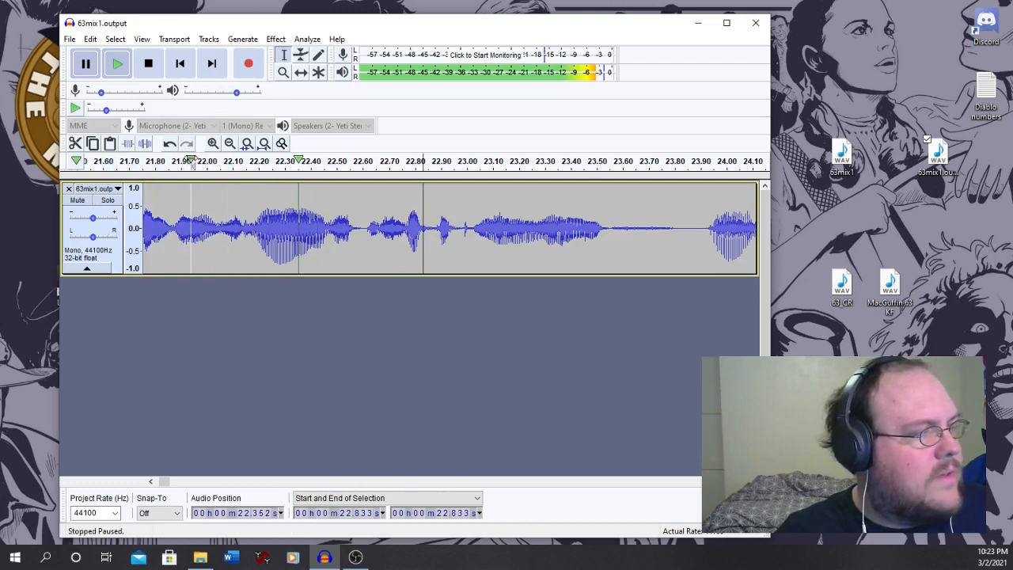
pyautogui.press('p')
pyautogui.press('p')
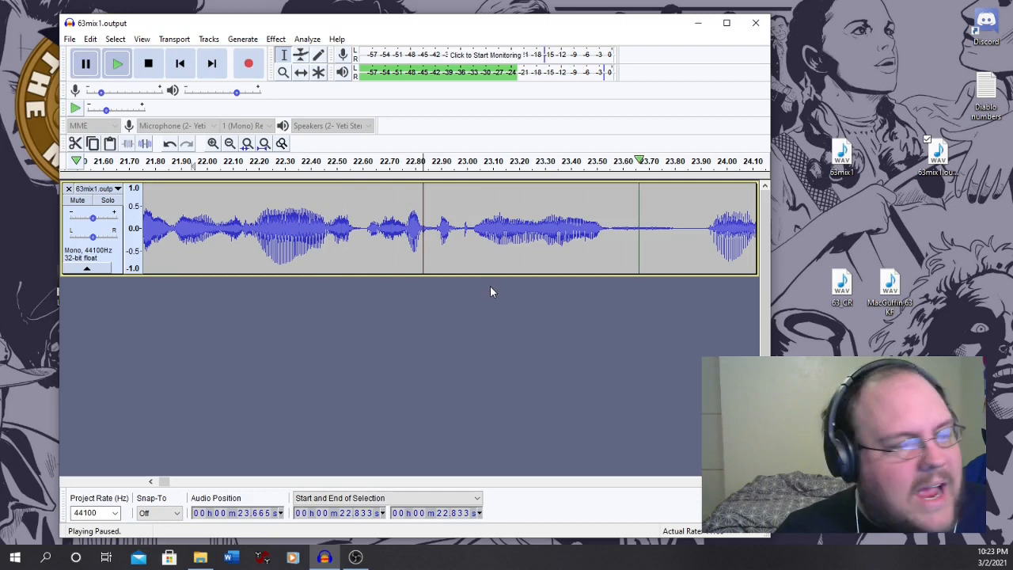
# - Select the loud burst from about 22.14 to 22.47 seconds, audition it, and cut it from the track
pyautogui.moveTo(241, 227); pyautogui.dragTo(327, 228)
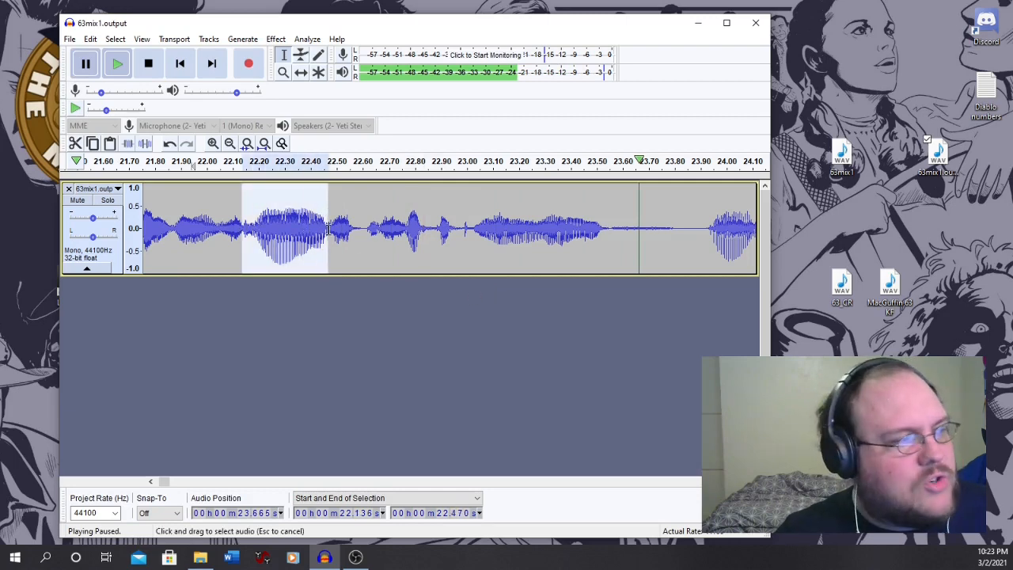
pyautogui.keyDown('shift'); pyautogui.click(269, 228); pyautogui.keyUp('shift')
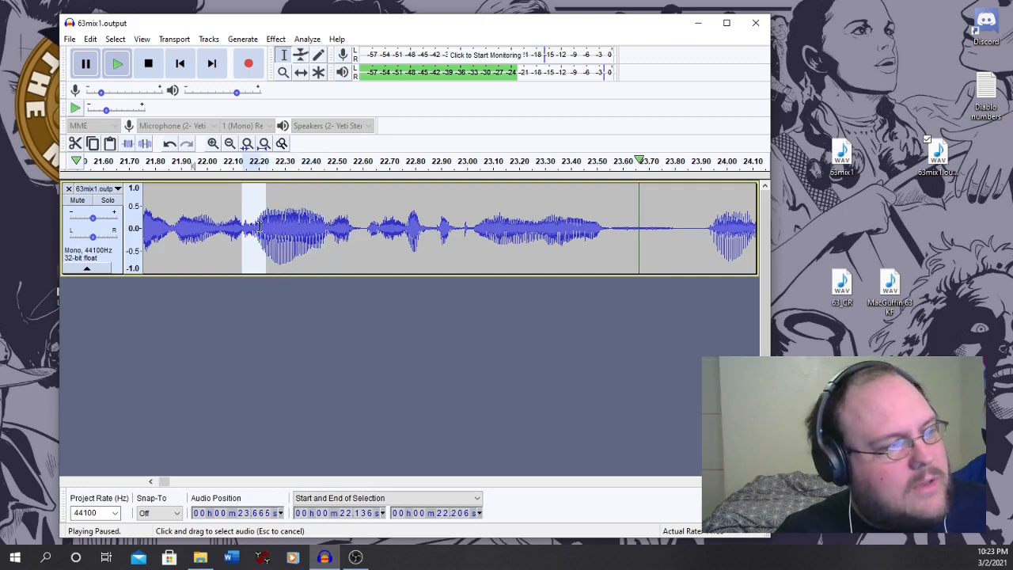
pyautogui.moveTo(258, 227); pyautogui.dragTo(329, 228)
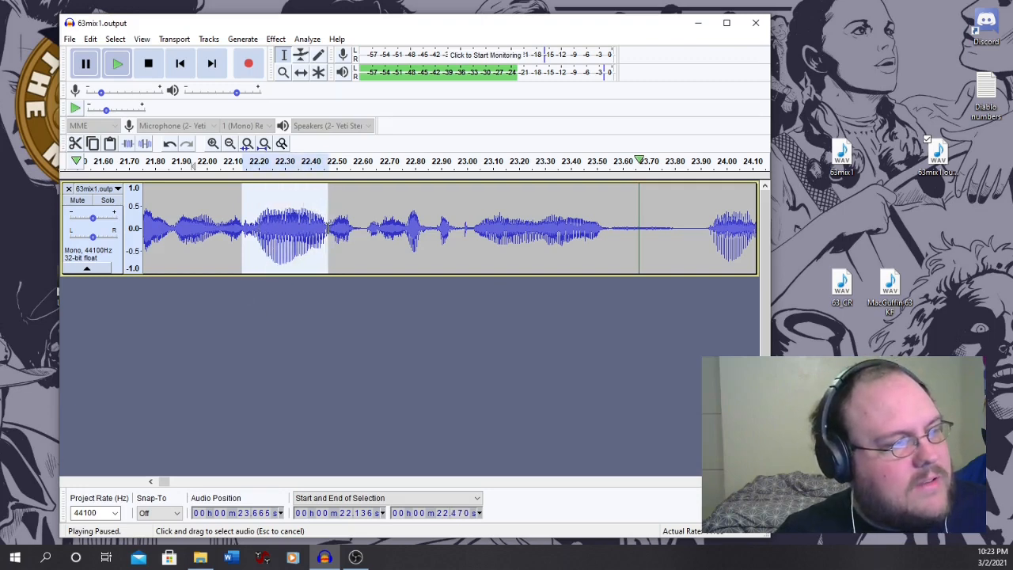
pyautogui.click(117, 63)
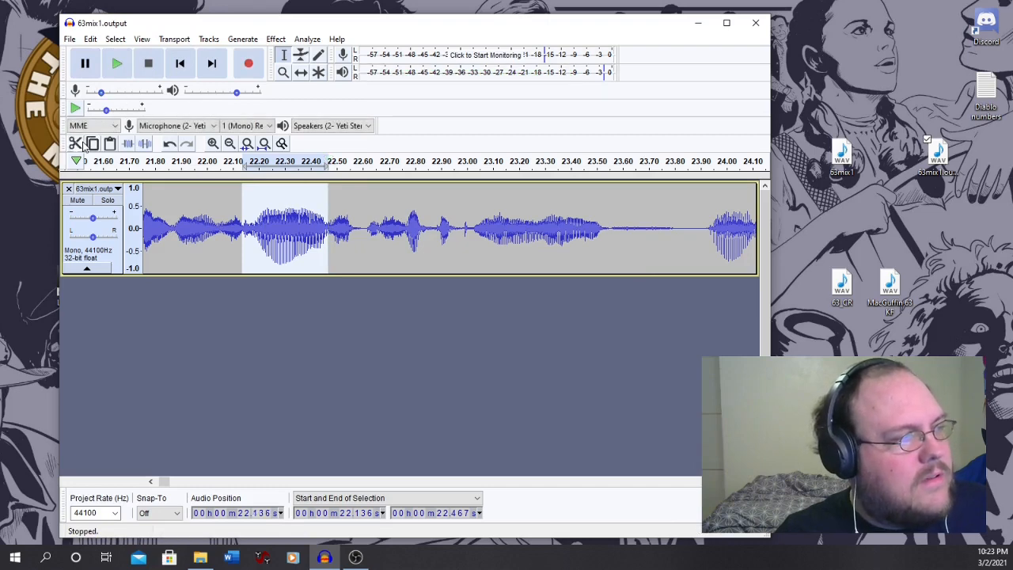
pyautogui.click(76, 143)
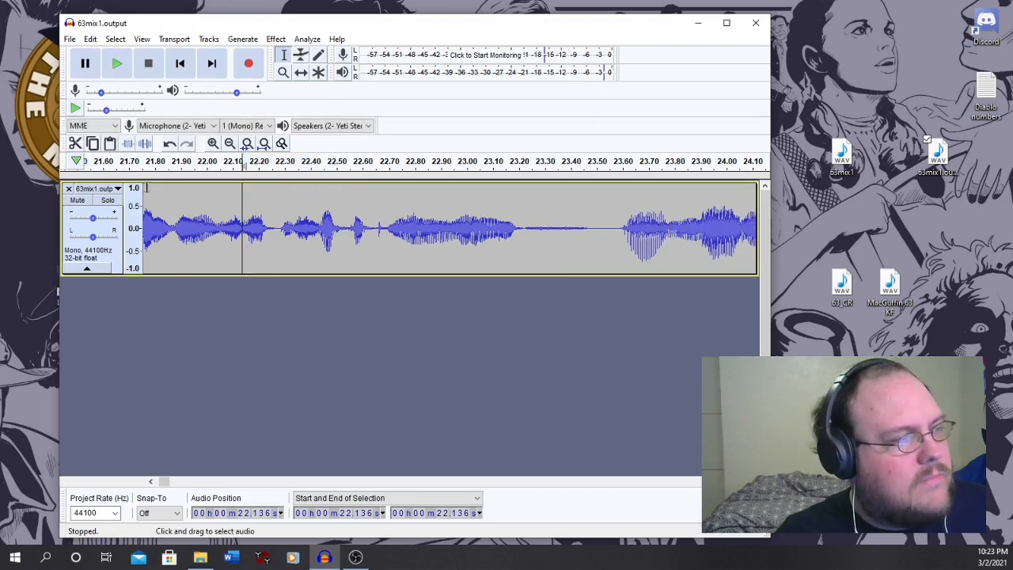
# - Play the audio after the cut, and replay from about 21.35 seconds across the edit point to check the transition
pyautogui.press('space')
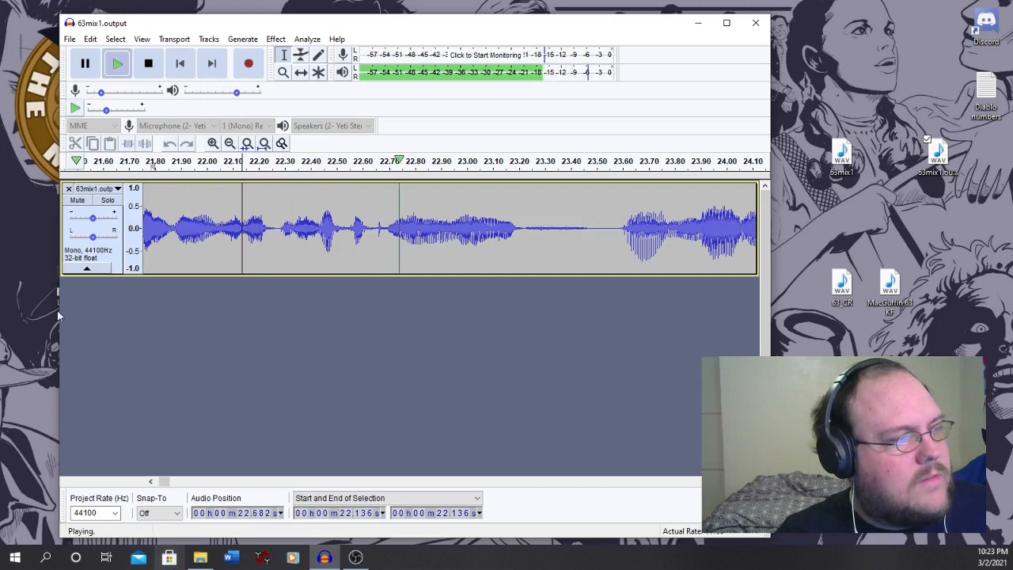
pyautogui.click(85, 63)
pyautogui.moveTo(168, 230); pyautogui.dragTo(82, 241)
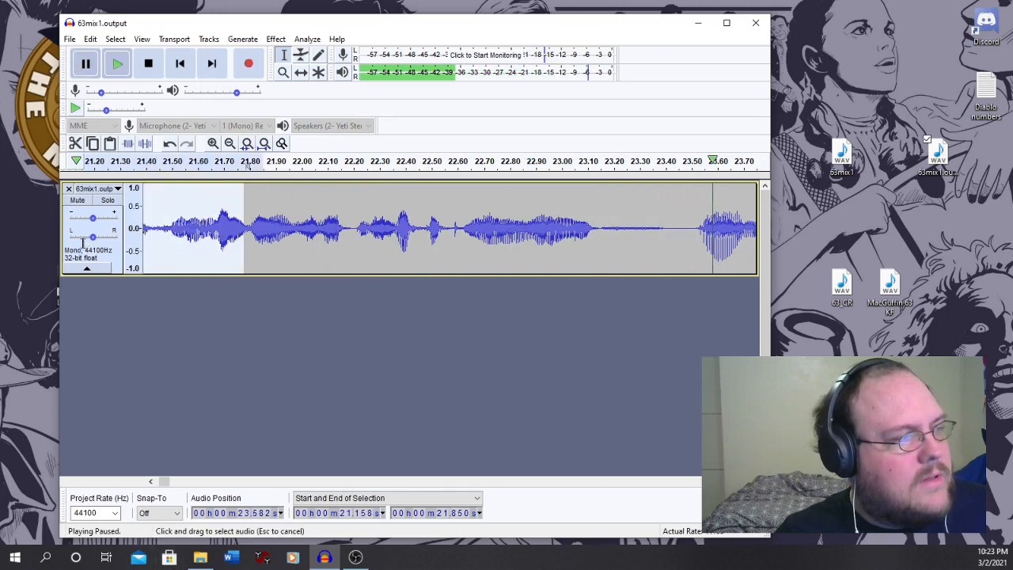
pyautogui.click(402, 212)
pyautogui.click(155, 161)
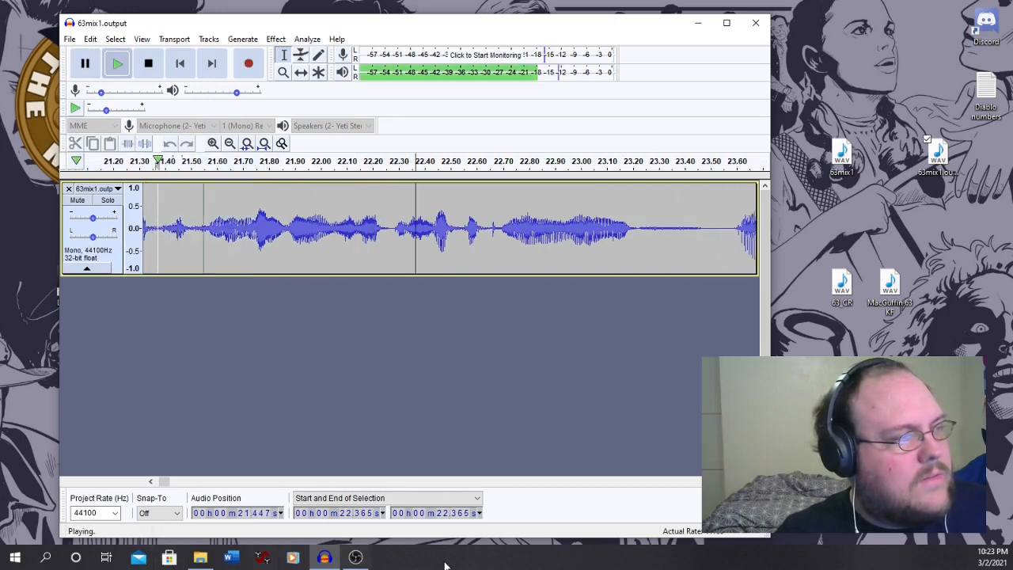
pyautogui.click(85, 65)
# - Select the audio from about 22.10 to 22.17 seconds, audition it, and select the span from about 23.21 to 24.18 seconds
pyautogui.moveTo(346, 230); pyautogui.dragTo(364, 230)
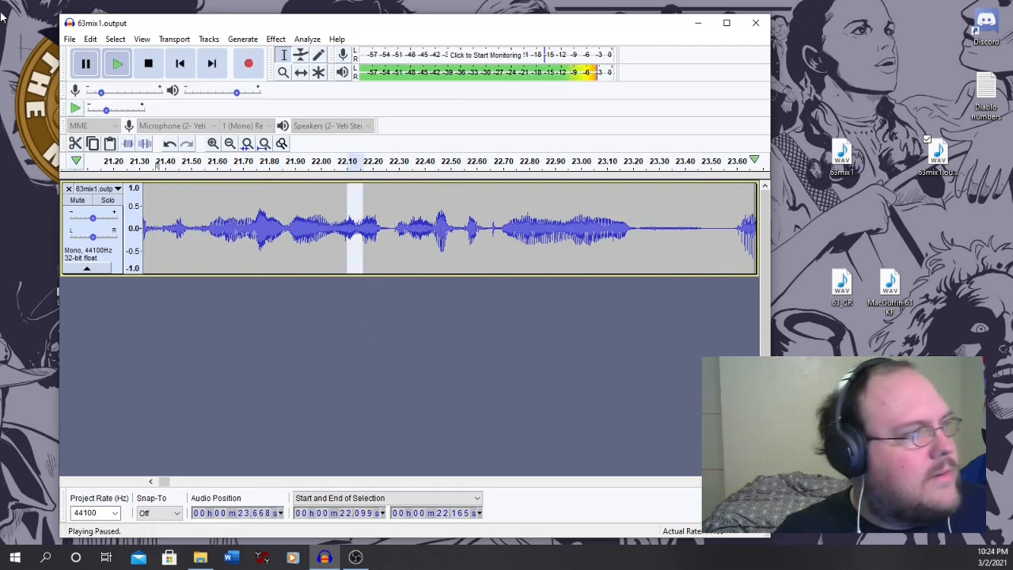
pyautogui.click(117, 63)
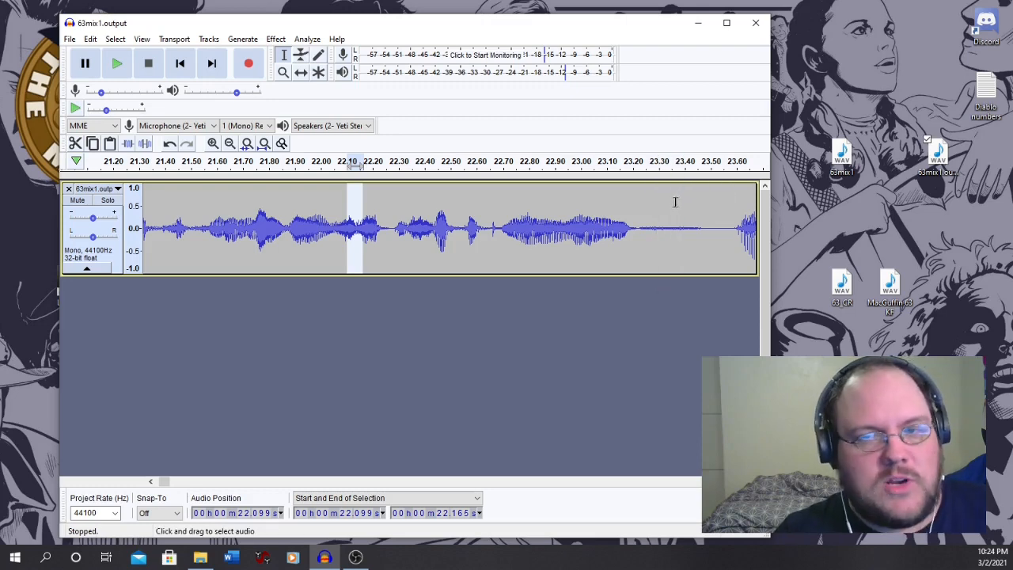
pyautogui.click(84, 64)
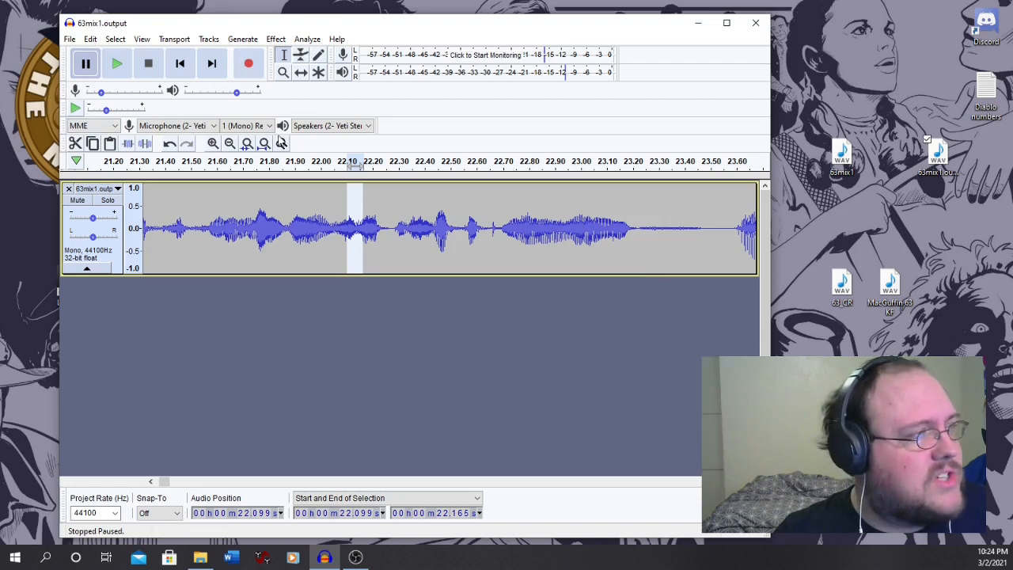
pyautogui.moveTo(635, 237); pyautogui.dragTo(756, 237)
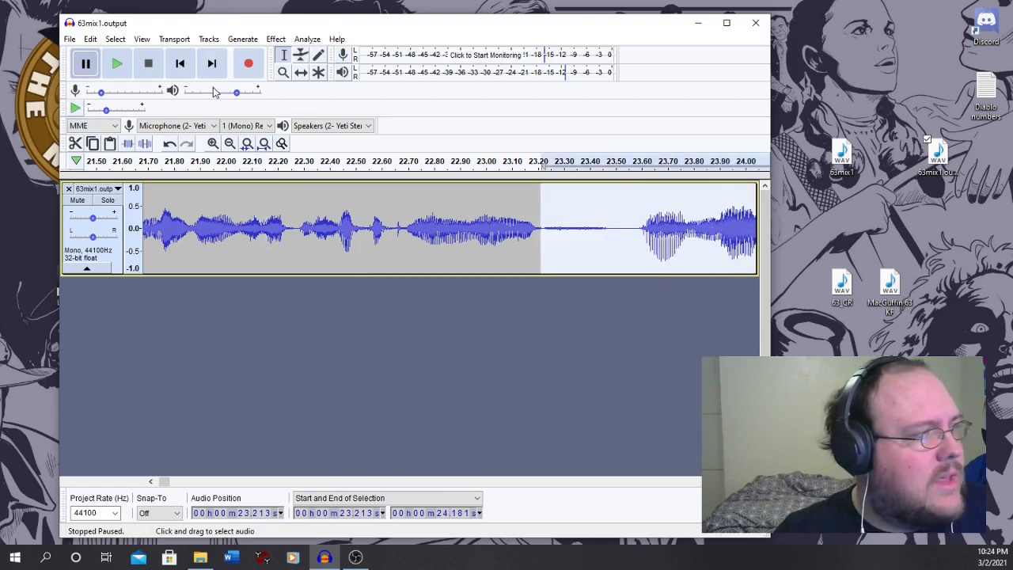
# - Zoom out from the edited phrase until about the first 45 seconds of the waveform fit in view
pyautogui.doubleClick(434, 220)
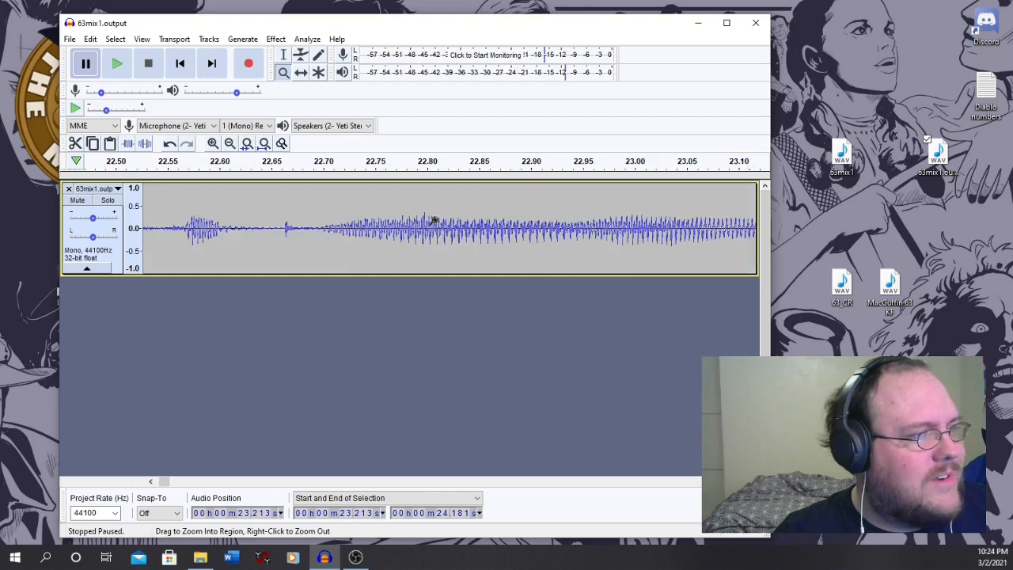
pyautogui.rightClick(397, 236)
pyautogui.moveTo(397, 236); pyautogui.dragTo(390, 236)
pyautogui.rightClick(383, 238)
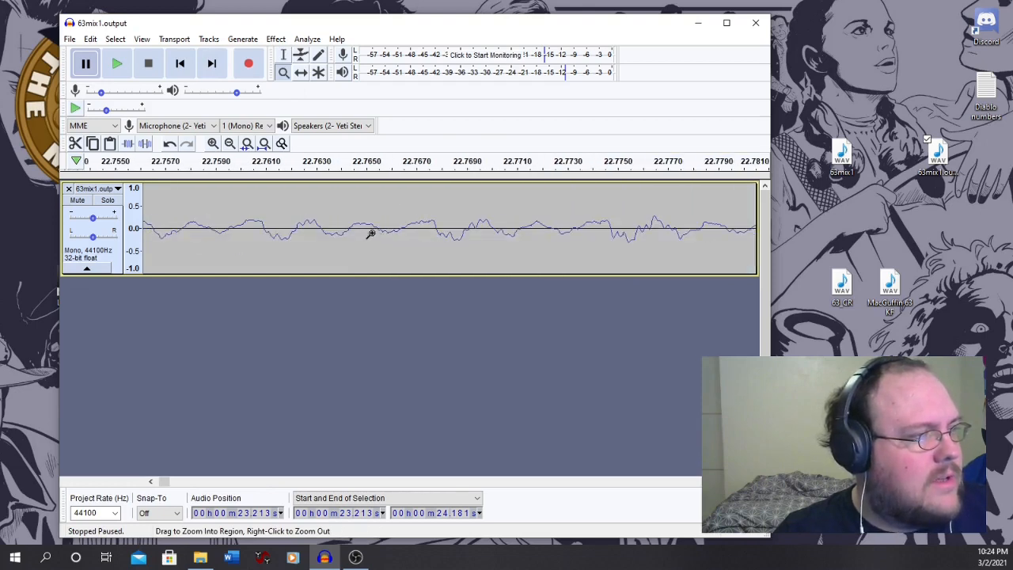
pyautogui.rightClick(371, 234)
pyautogui.click(371, 232)
pyautogui.click(371, 232)
pyautogui.click(371, 232)
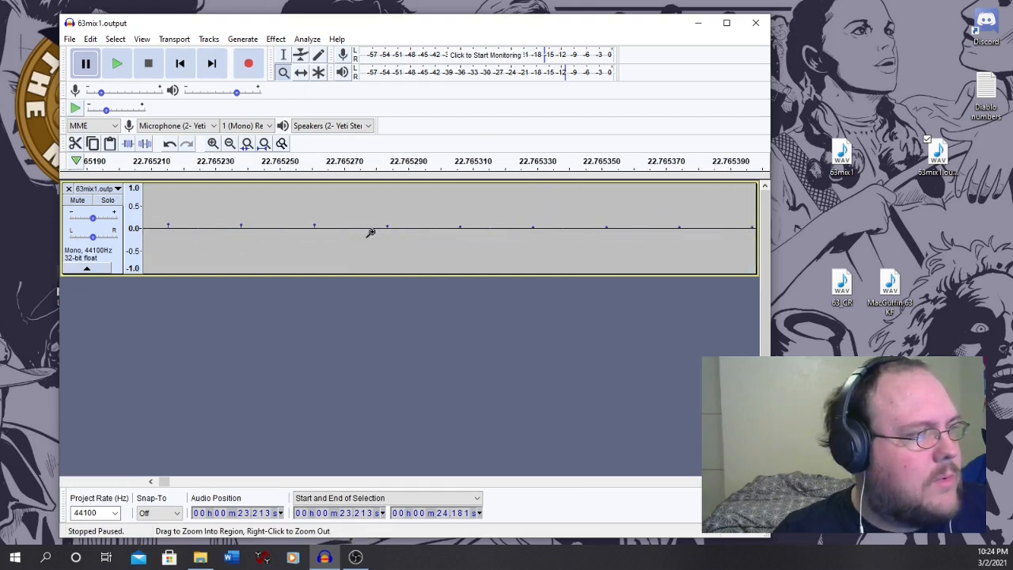
pyautogui.click(371, 232)
pyautogui.rightClick(370, 231)
pyautogui.rightClick(370, 231)
pyautogui.rightClick(368, 229)
pyautogui.rightClick(367, 230)
pyautogui.rightClick(366, 229)
pyautogui.rightClick(366, 229)
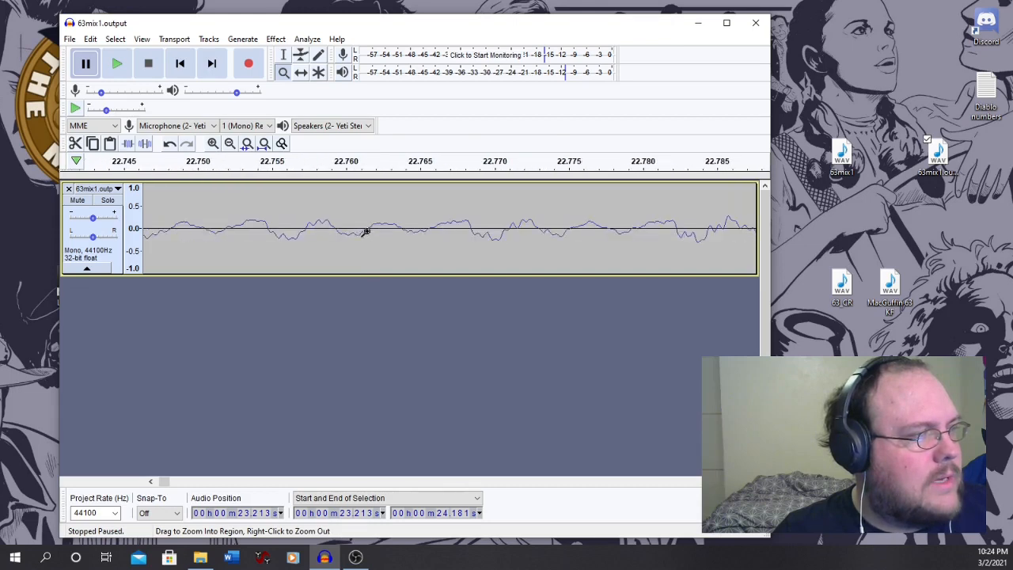
pyautogui.rightClick(364, 231)
pyautogui.rightClick(364, 231)
pyautogui.rightClick(364, 230)
pyautogui.rightClick(364, 230)
pyautogui.rightClick(365, 230)
pyautogui.rightClick(364, 231)
pyautogui.rightClick(364, 229)
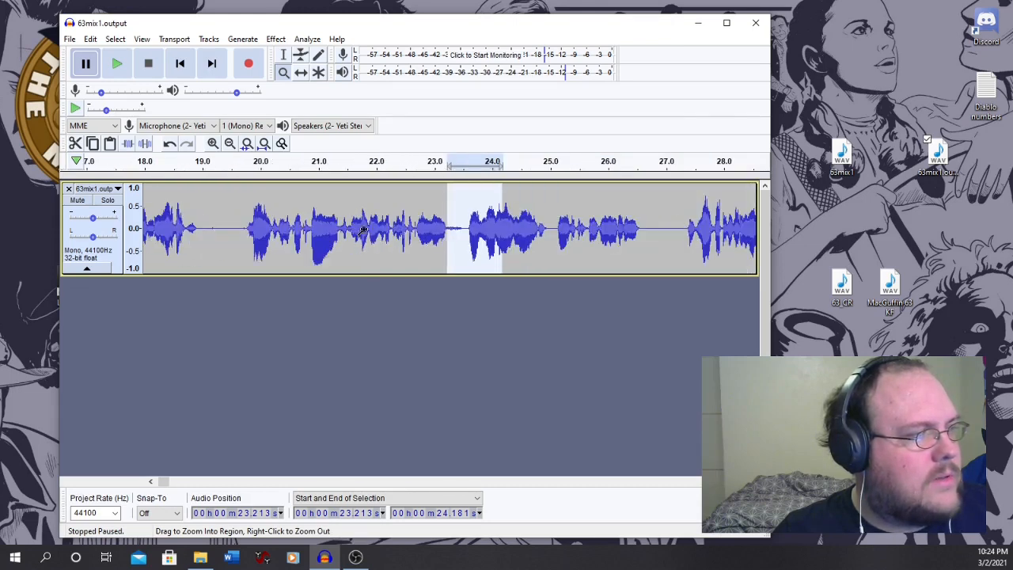
pyautogui.rightClick(363, 229)
pyautogui.rightClick(364, 228)
pyautogui.rightClick(364, 229)
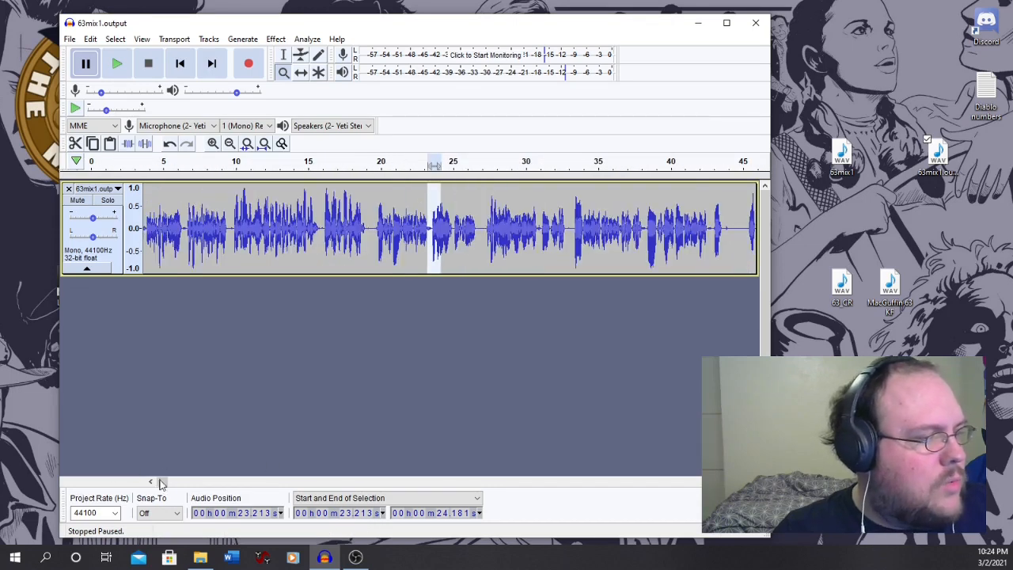
# - Magnify the section between about 40 and 51 seconds and play it from about 41.2 seconds, pausing near 47.9 seconds
pyautogui.click(751, 481)
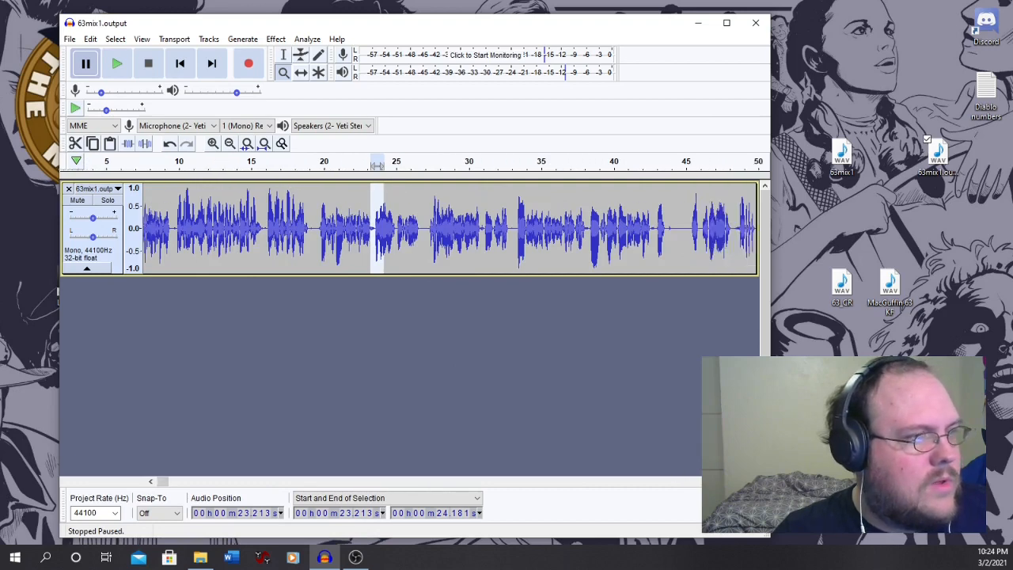
pyautogui.click(358, 242)
pyautogui.click(358, 242)
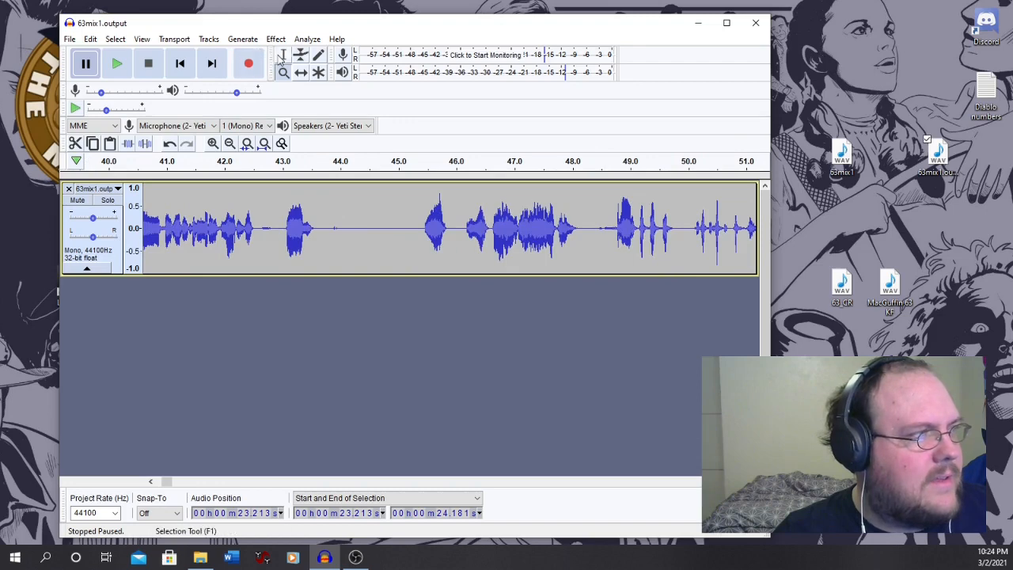
pyautogui.click(283, 54)
pyautogui.click(179, 161)
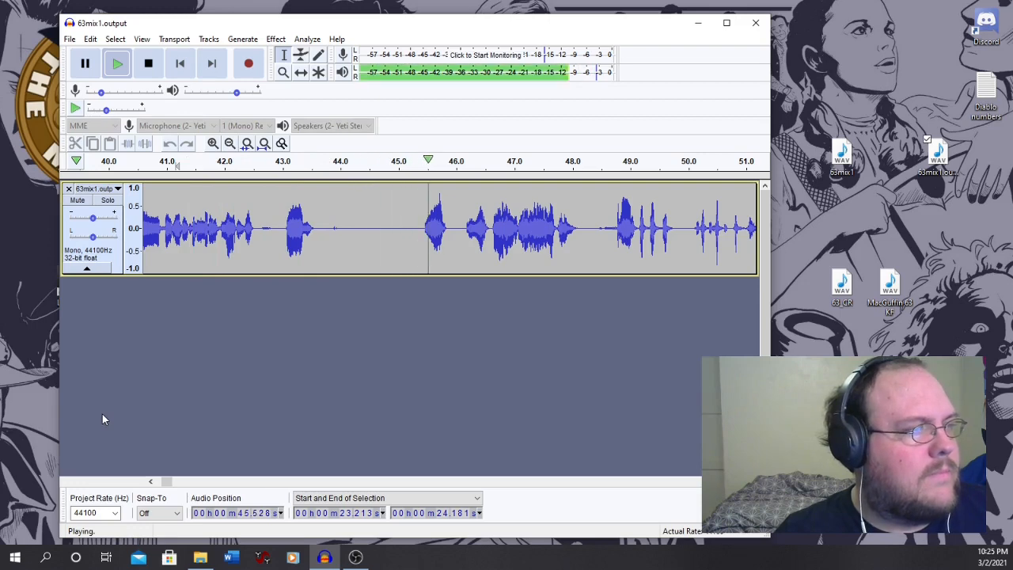
pyautogui.click(85, 63)
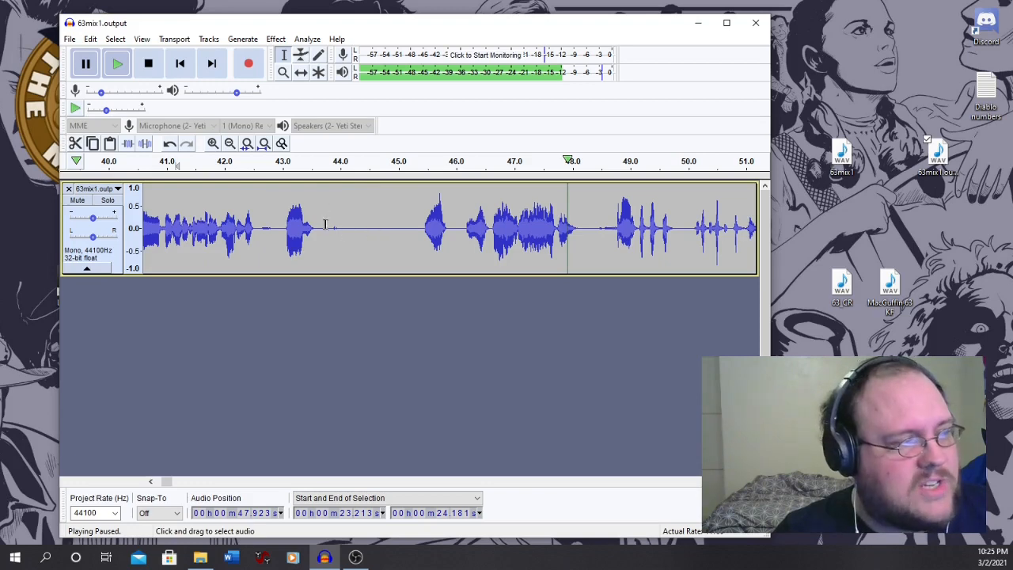
# - Select the silent gap from about 43.72 to 44.72 seconds and cut it from the track
pyautogui.moveTo(324, 231); pyautogui.dragTo(382, 232)
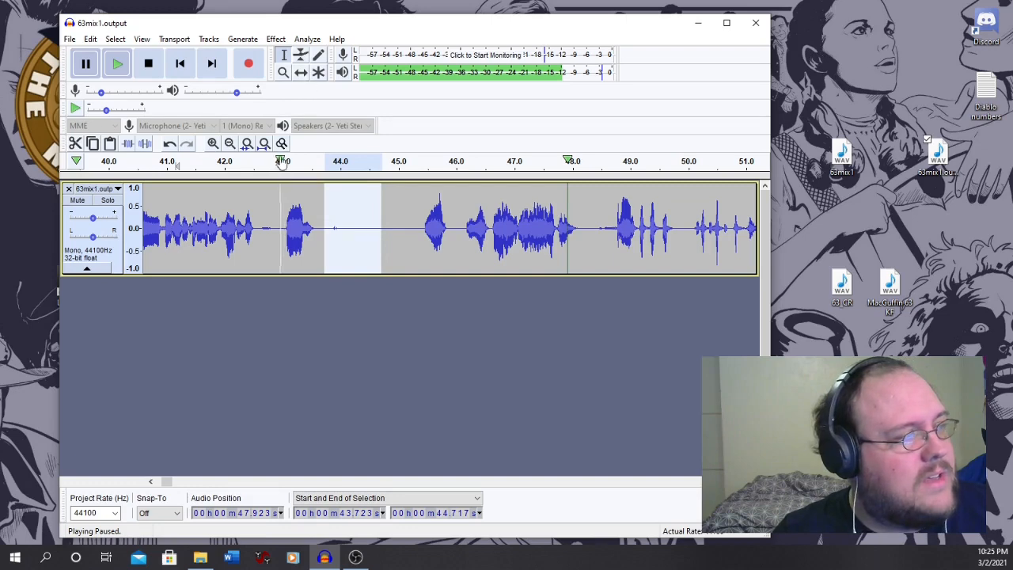
pyautogui.press('space')
pyautogui.click(75, 143)
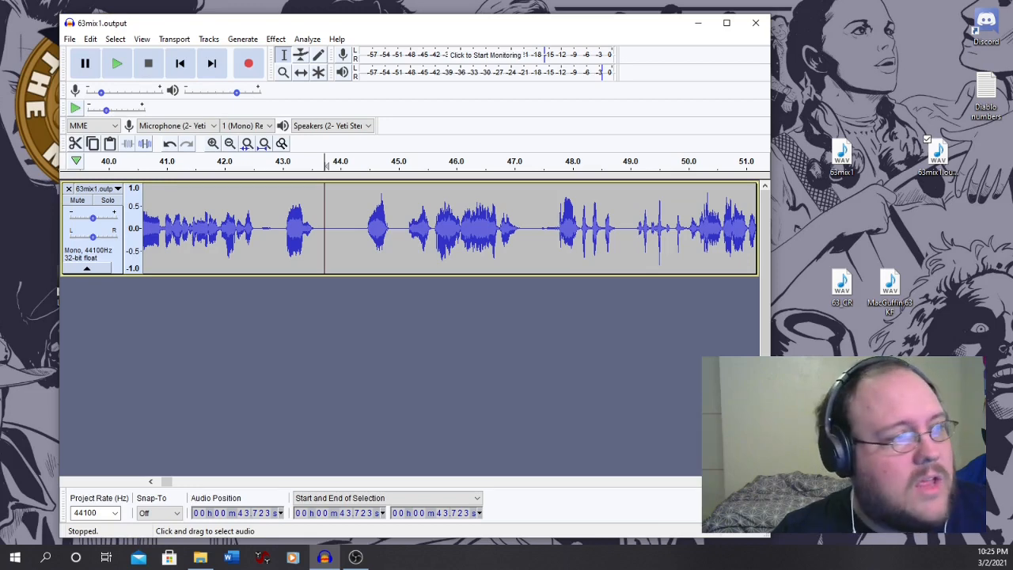
# - Select about 47.27 to 51.48 seconds, and listen onward from about 53 seconds and 1:01, pausing near 1:09
pyautogui.moveTo(531, 207); pyautogui.dragTo(621, 230)
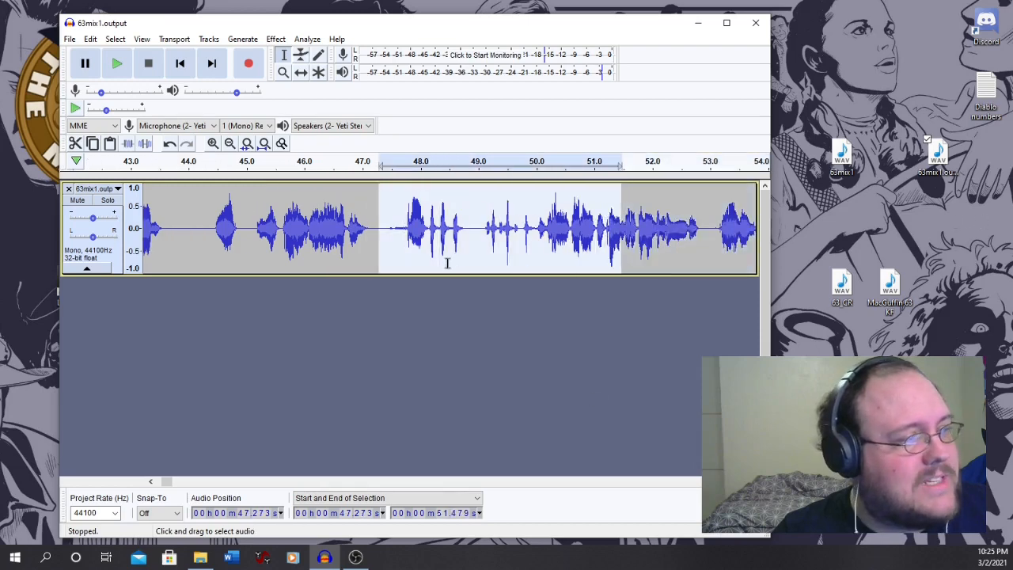
pyautogui.click(712, 161)
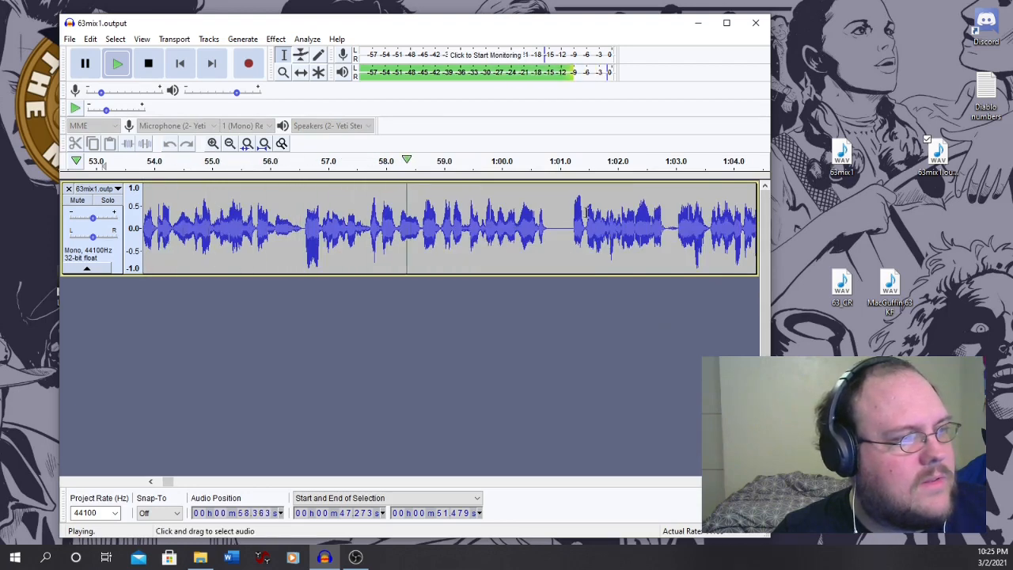
pyautogui.click(569, 160)
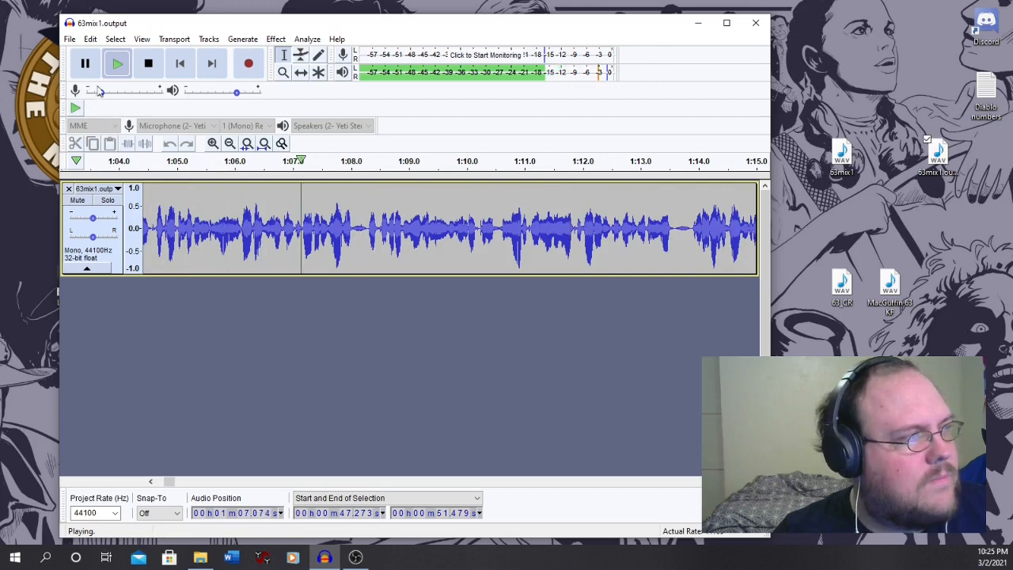
pyautogui.click(85, 64)
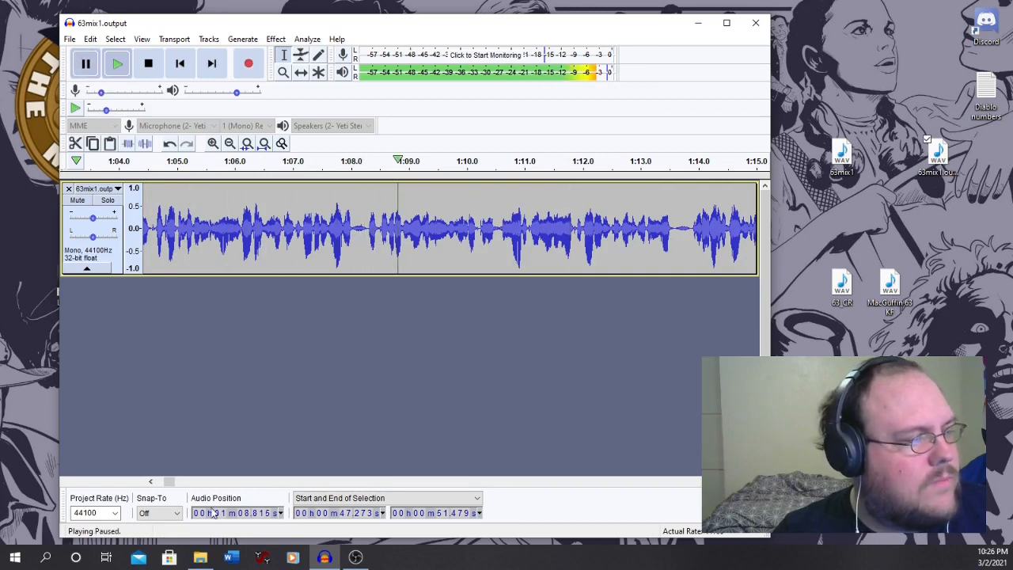
# - Find and magnify the long pause around 33:30, and play the audio leading into it from about 33:20.5, pausing near 33:29
pyautogui.moveTo(168, 482); pyautogui.dragTo(447, 477)
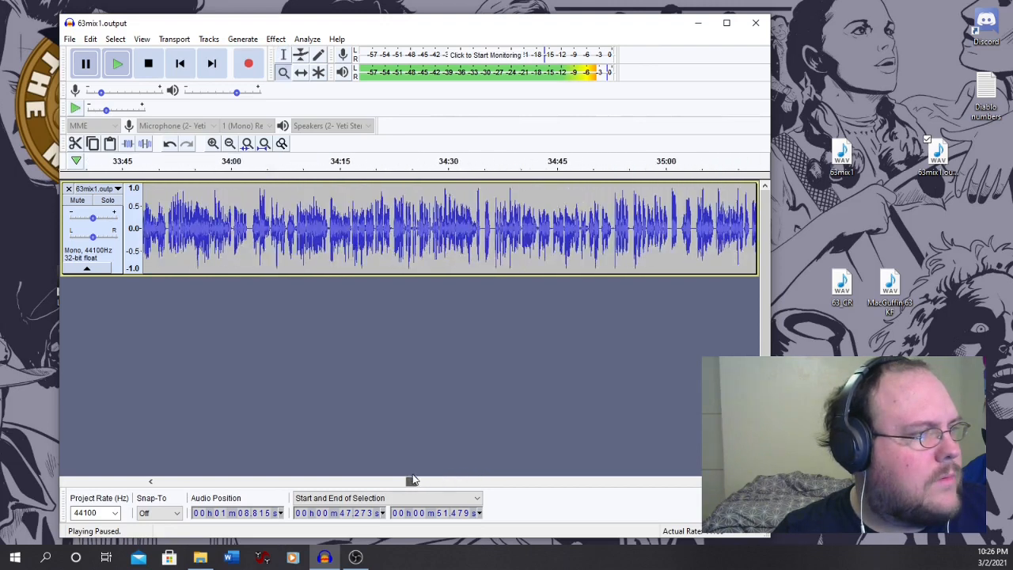
pyautogui.moveTo(412, 480); pyautogui.dragTo(403, 481)
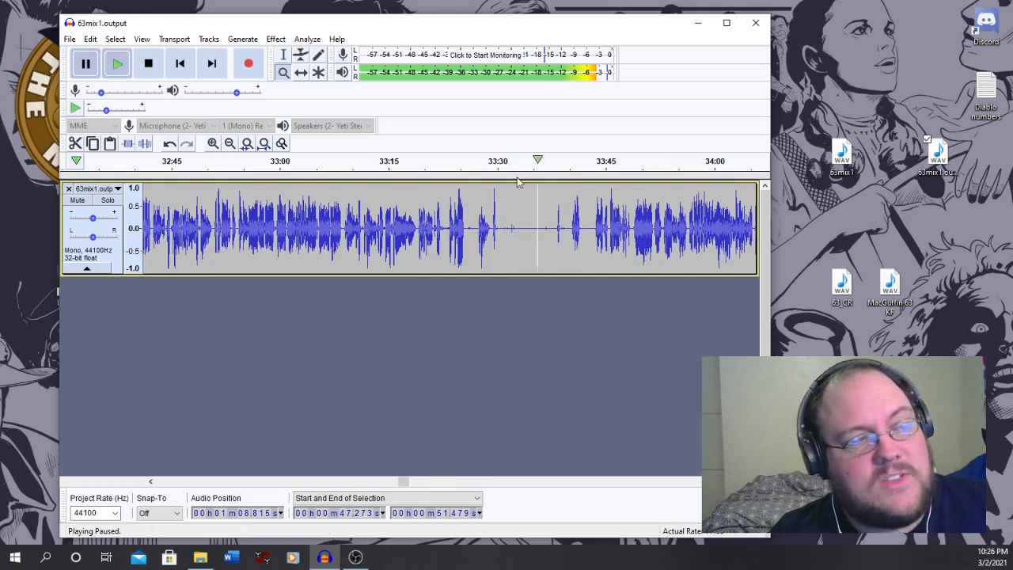
pyautogui.click(545, 250)
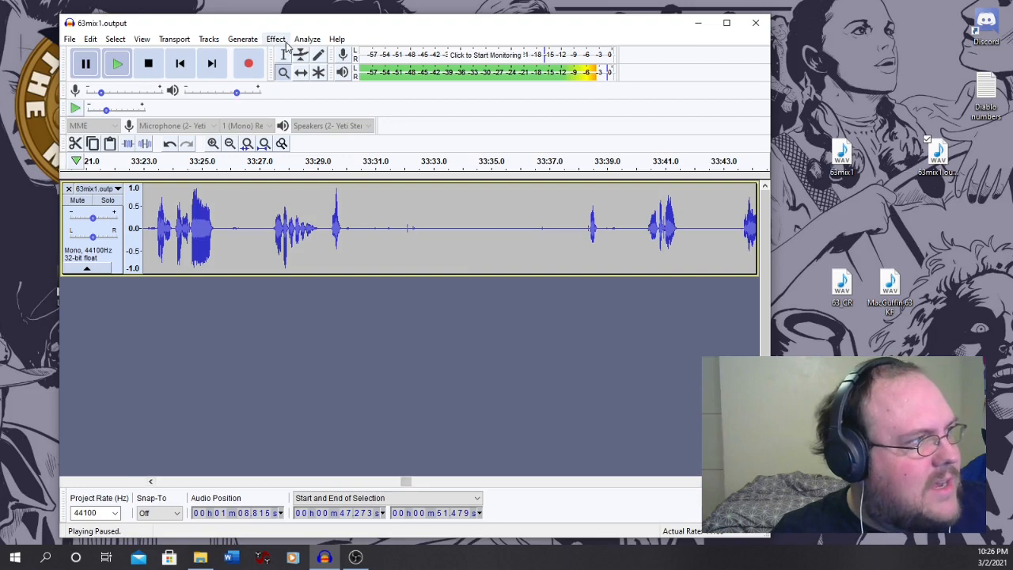
pyautogui.click(150, 482)
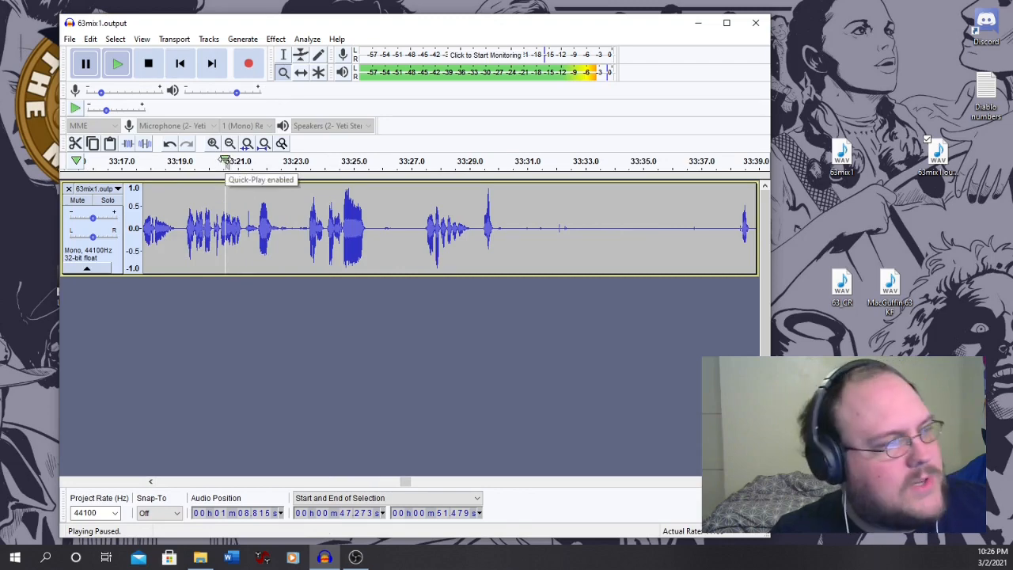
pyautogui.click(226, 160)
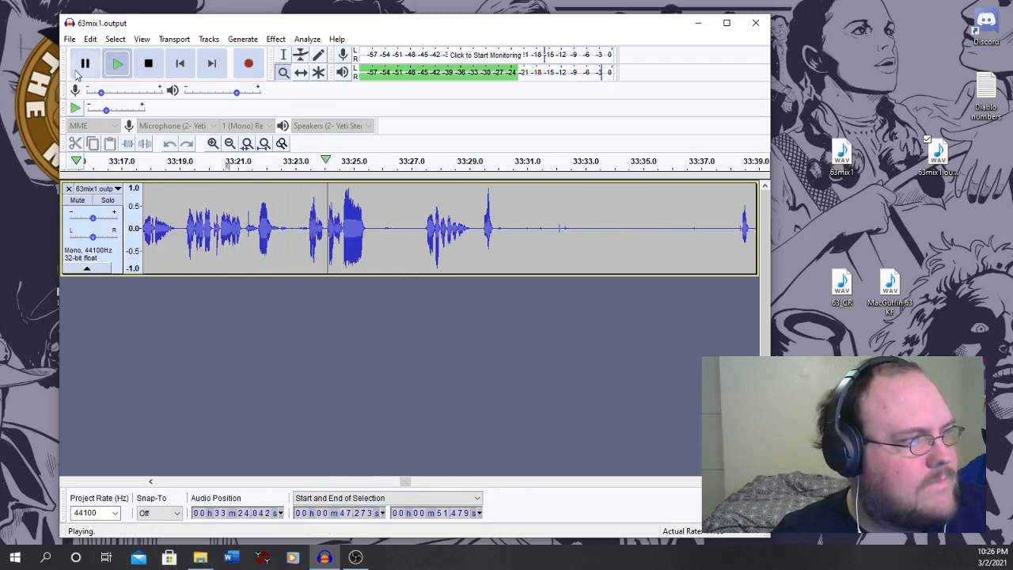
pyautogui.moveTo(157, 252); pyautogui.dragTo(164, 475)
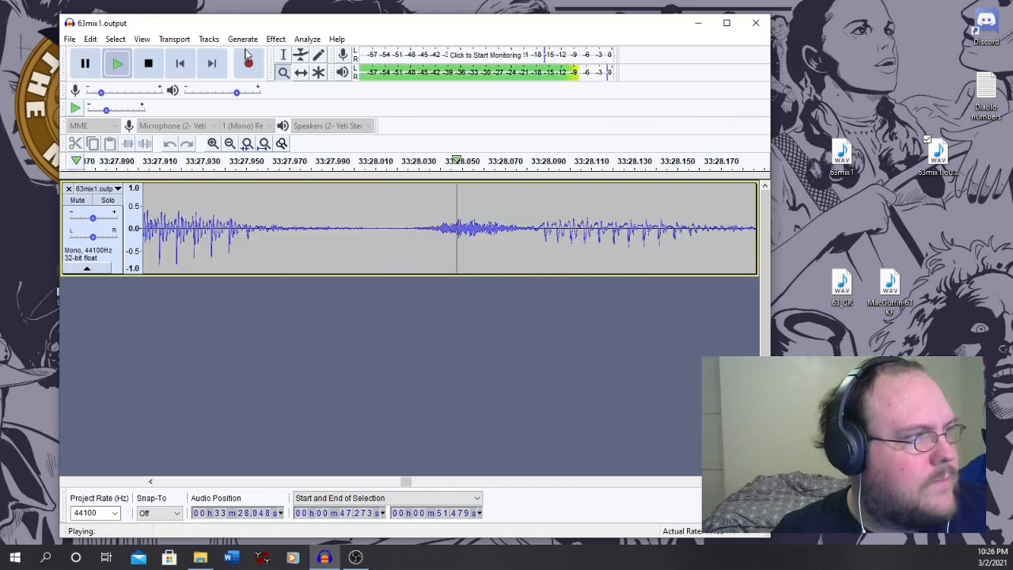
pyautogui.press('p')
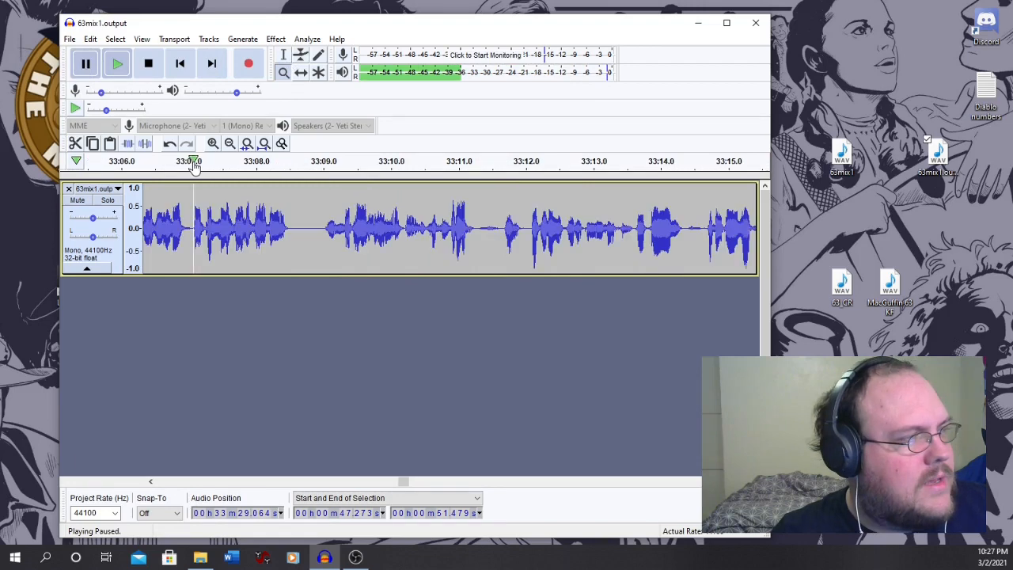
# - Play the conversation from about 33:07, following the waveform through the long silent stretch, and pause near 33:37.6
pyautogui.click(192, 164)
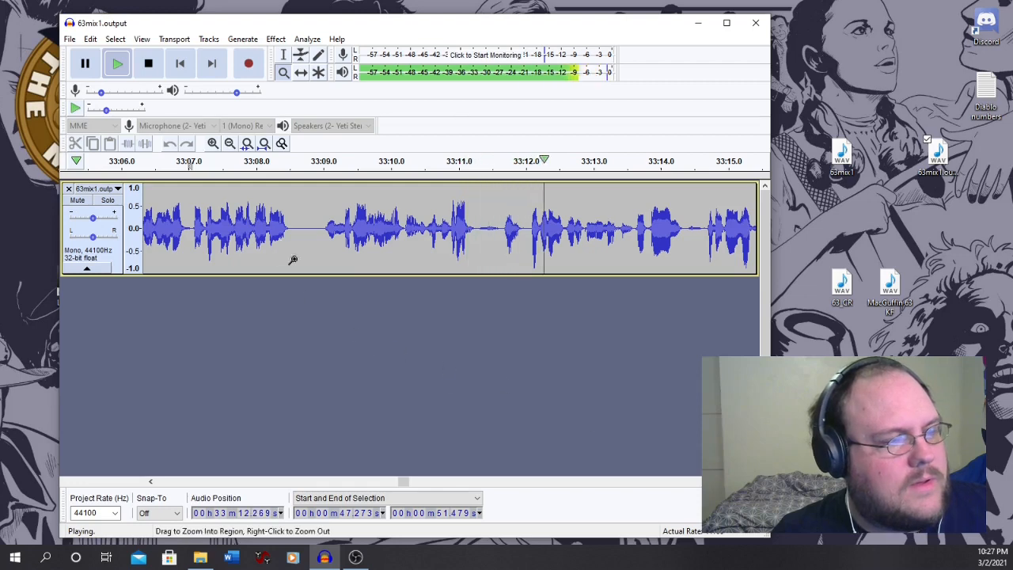
pyautogui.click(753, 482)
pyautogui.click(753, 481)
pyautogui.click(753, 481)
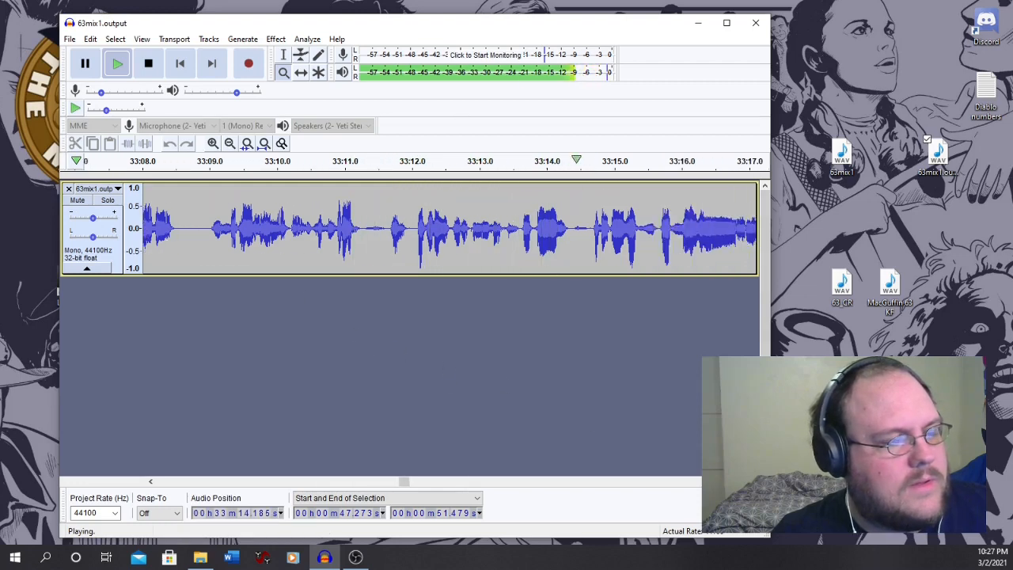
pyautogui.click(753, 481)
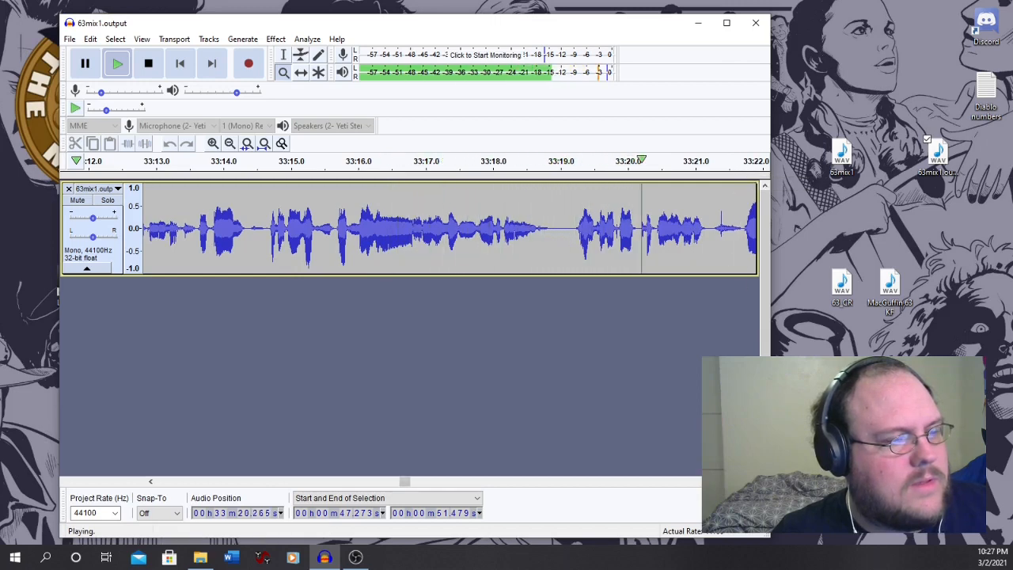
pyautogui.click(753, 481)
pyautogui.click(753, 481)
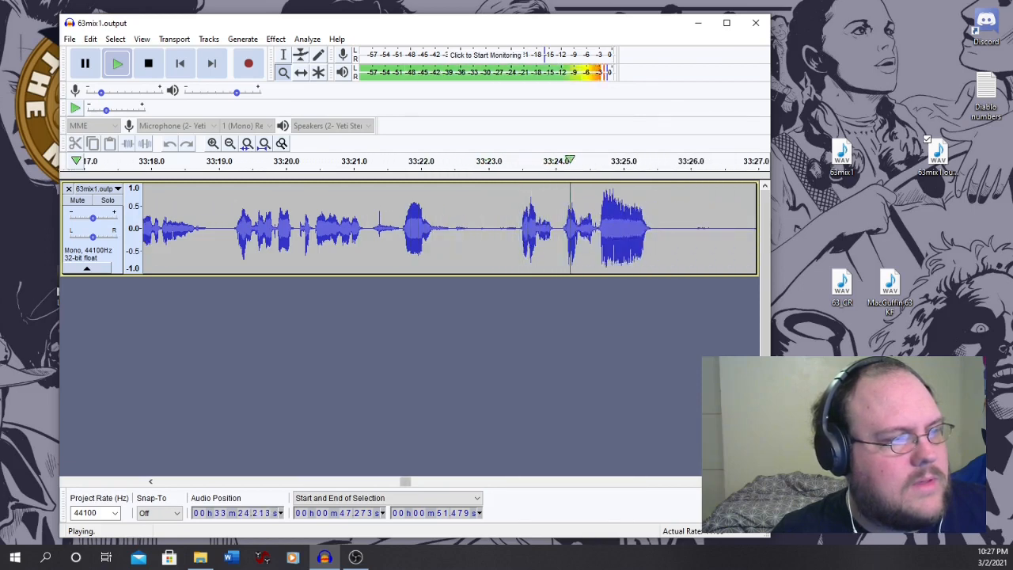
pyautogui.click(752, 481)
pyautogui.click(753, 481)
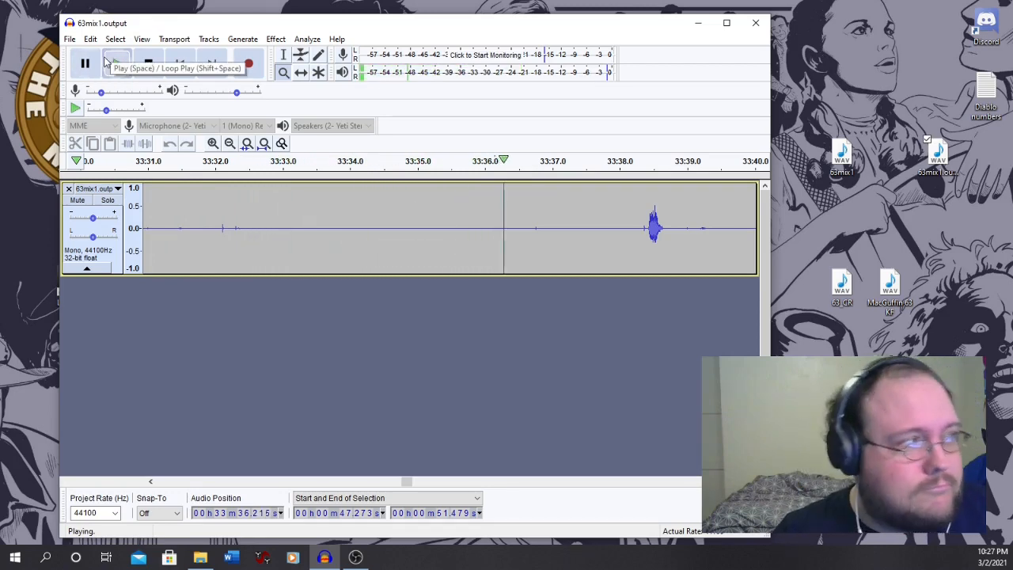
pyautogui.press('p')
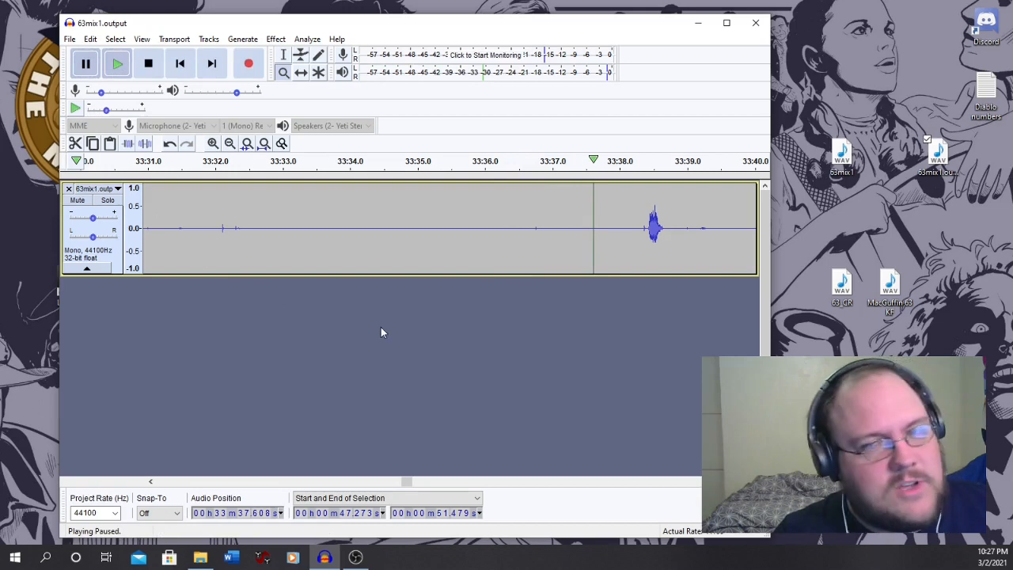
# - Play from about 33:20, select the stretch from about 33:22.89 to 33:37.95 containing the long pause, and cut it
pyautogui.rightClick(342, 235)
pyautogui.rightClick(341, 235)
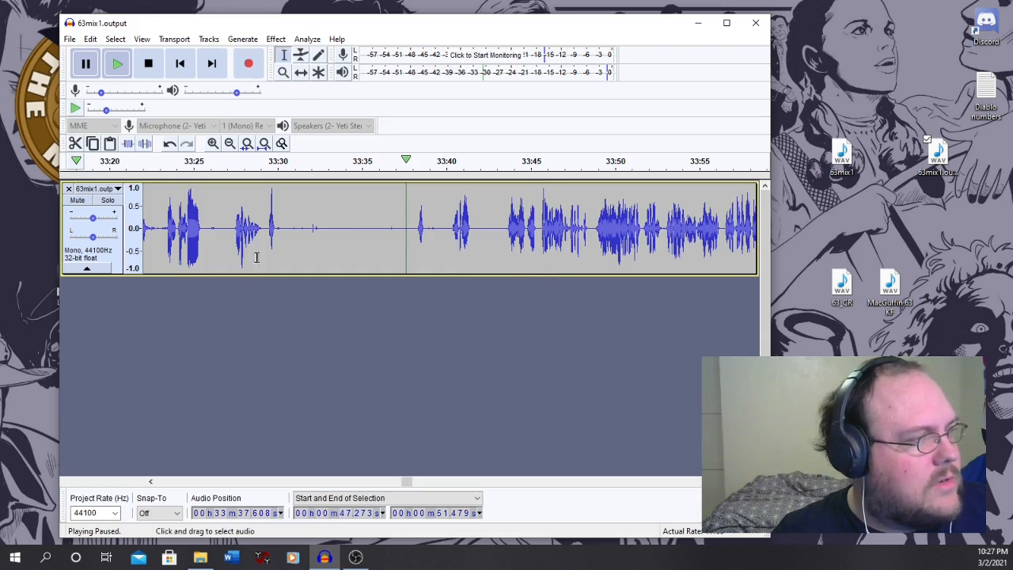
pyautogui.click(152, 481)
pyautogui.click(152, 482)
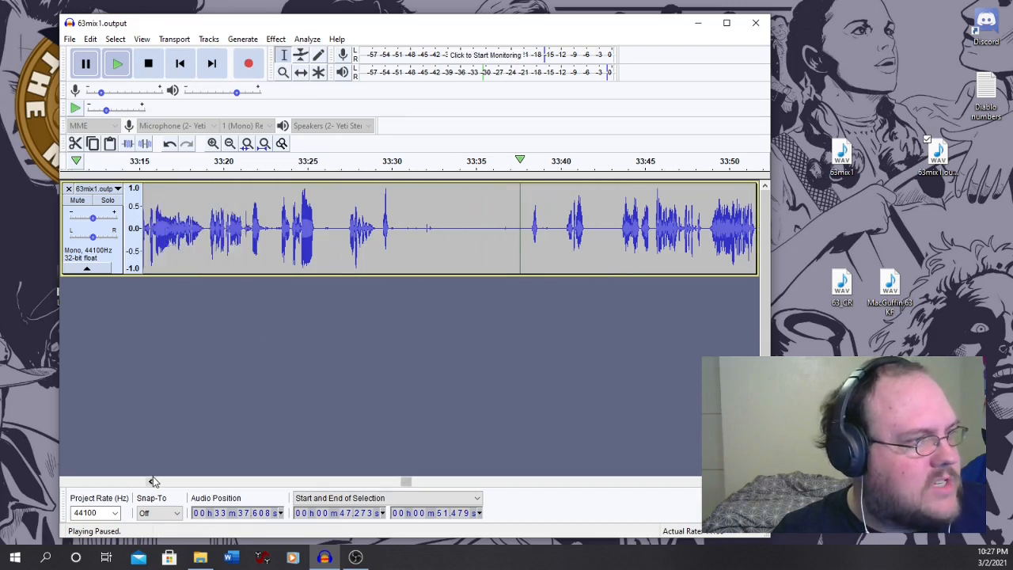
pyautogui.click(223, 161)
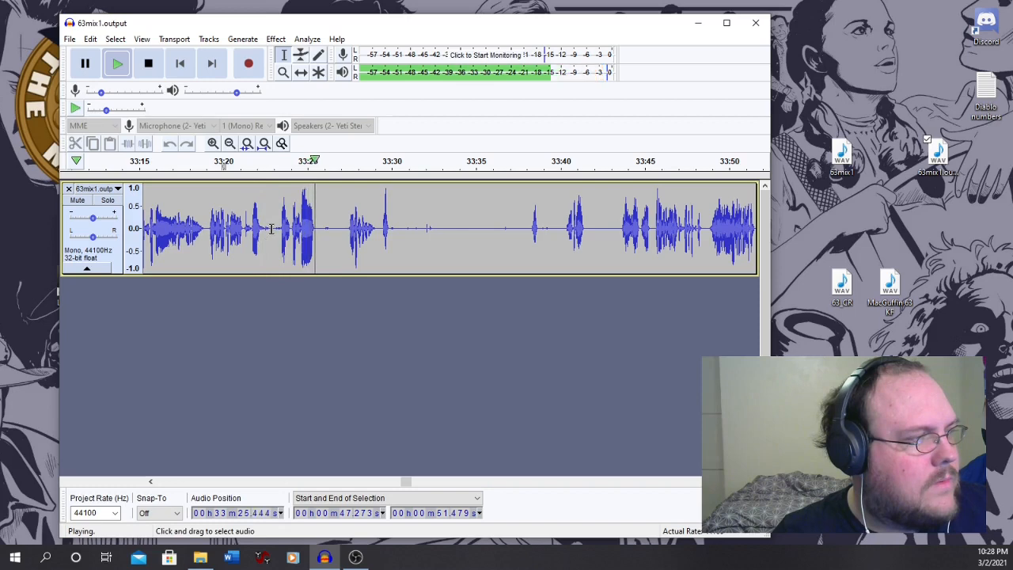
pyautogui.moveTo(272, 229); pyautogui.dragTo(524, 235)
pyautogui.click(148, 63)
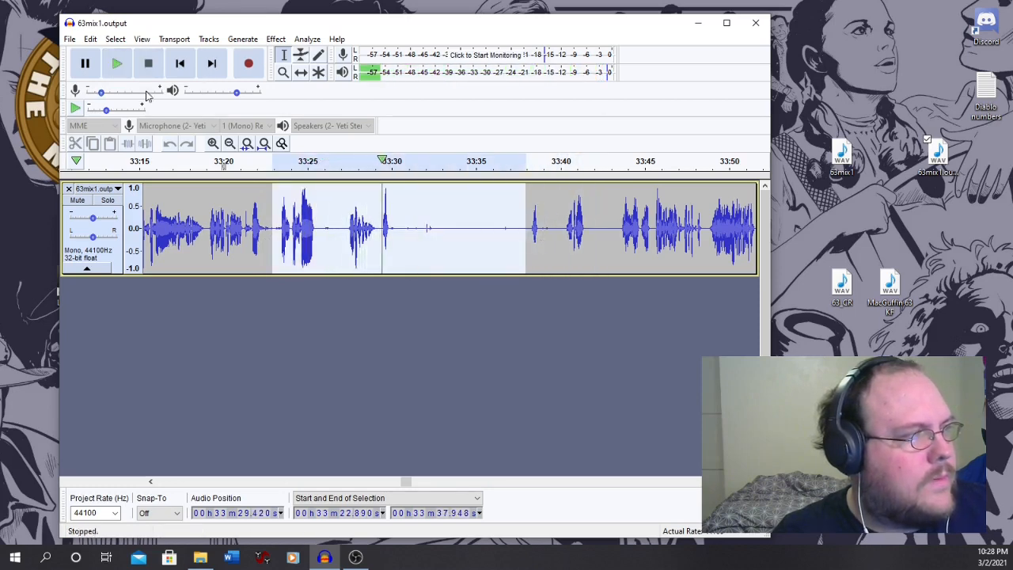
pyautogui.click(75, 143)
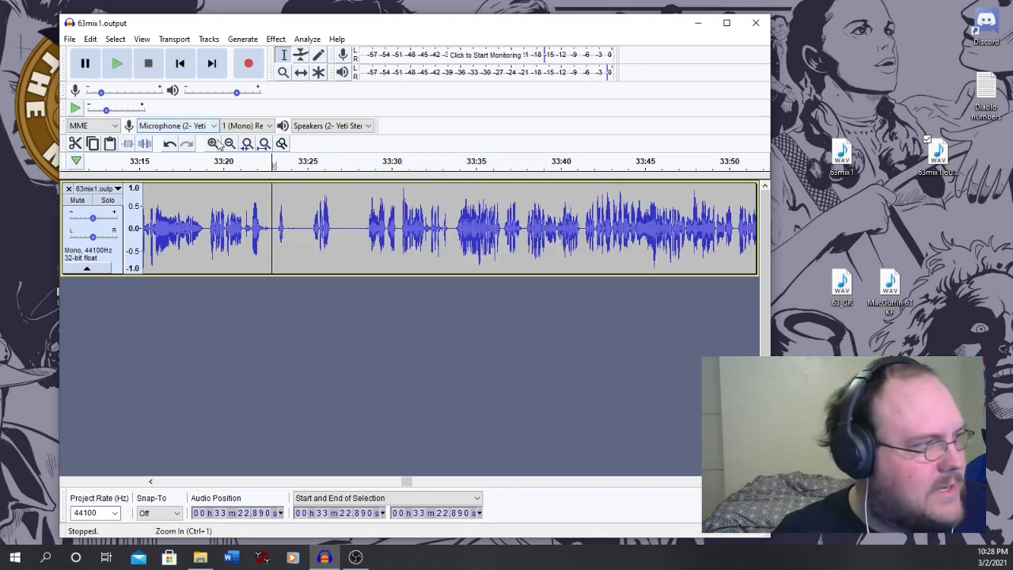
# - Cut the leftover stretch from about 33:22.89 to 33:28.19 and replay the join from about 33:20.5, pausing near 33:27
pyautogui.click(234, 161)
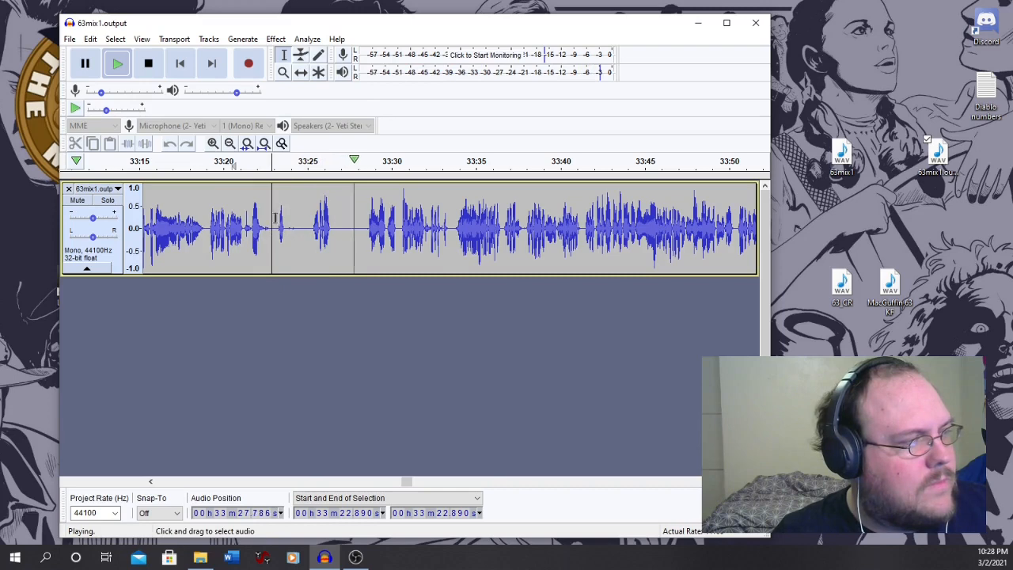
pyautogui.moveTo(281, 214); pyautogui.dragTo(361, 226)
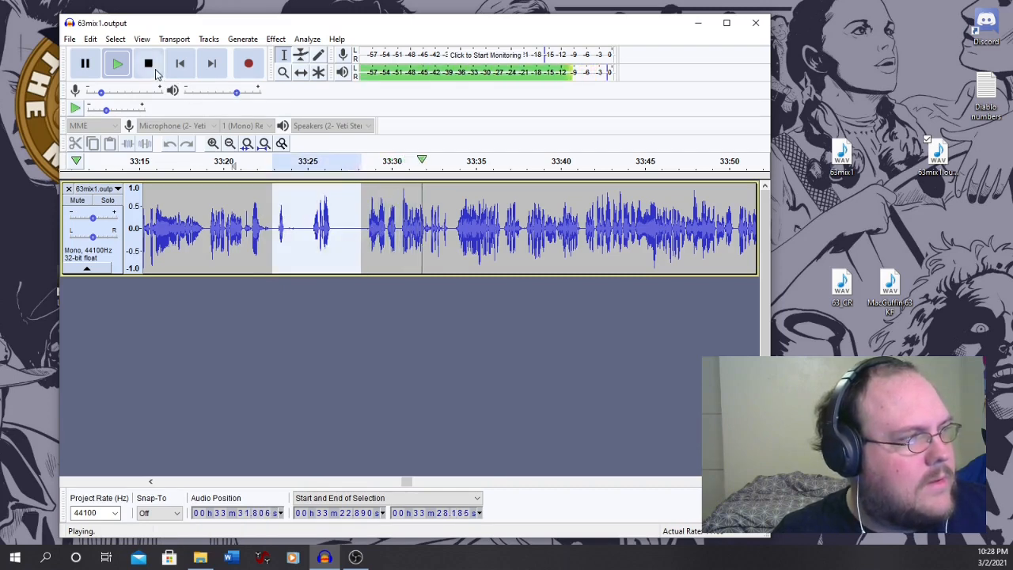
pyautogui.click(149, 63)
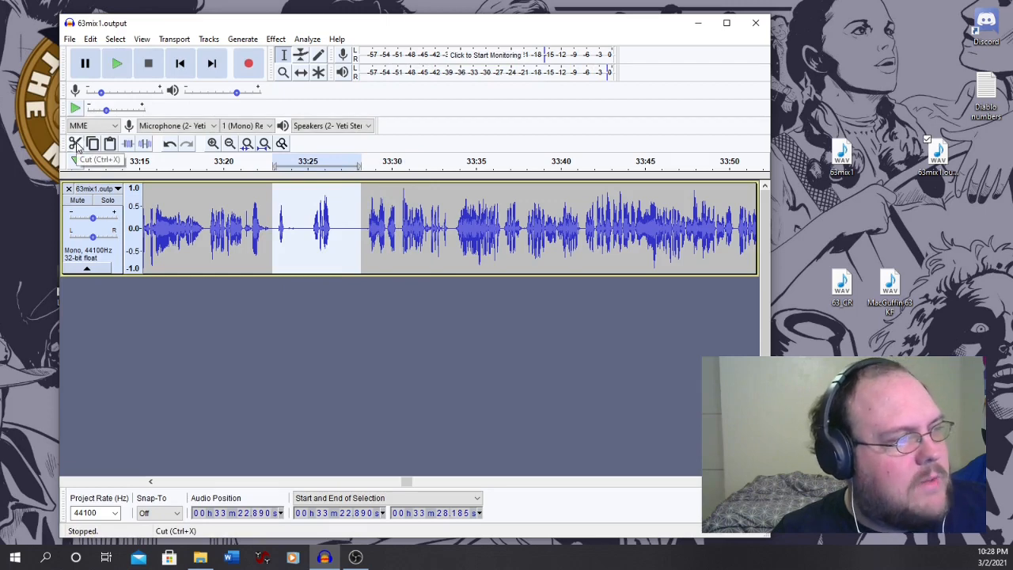
pyautogui.click(76, 144)
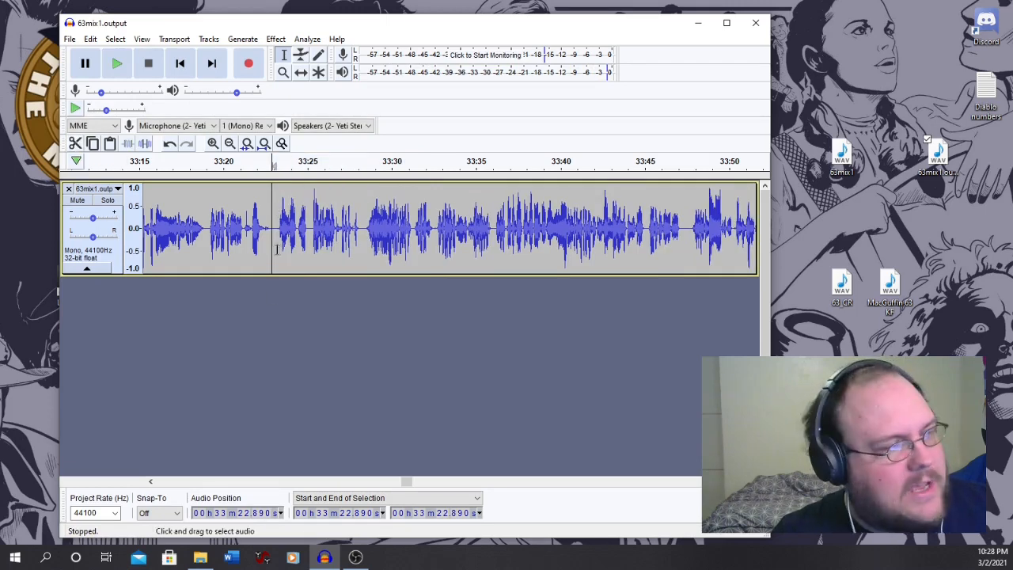
pyautogui.click(231, 162)
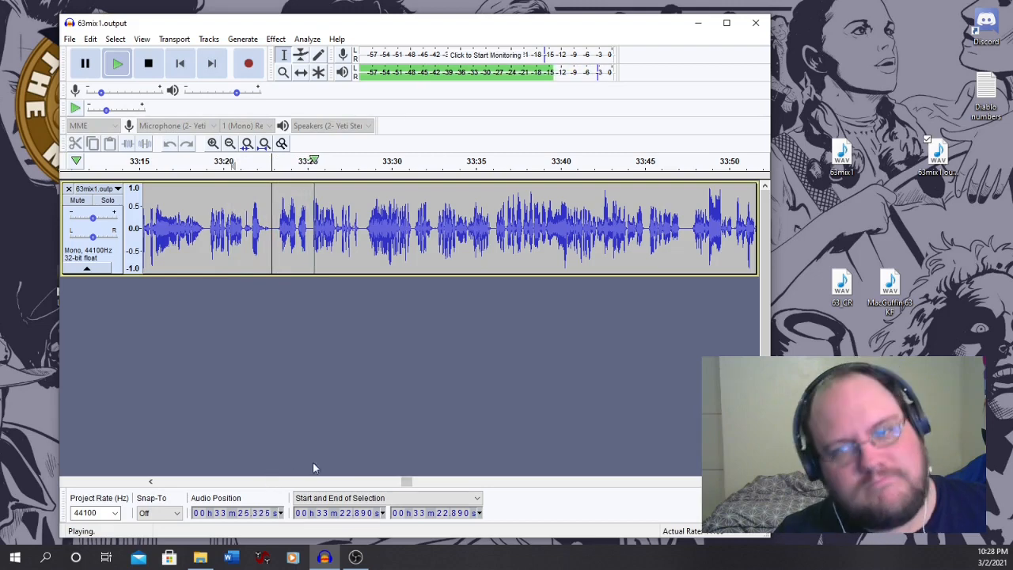
pyautogui.press('p')
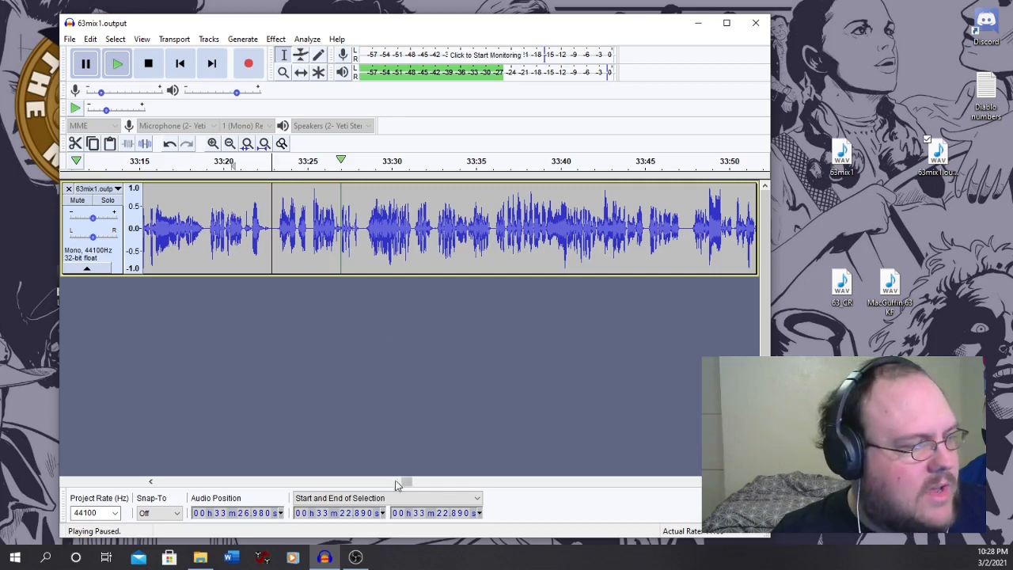
# - Examine the waveform for further pauses around 59:00 and 1:16:20 to 1:17:25, returning to the beginning of the track
pyautogui.moveTo(407, 483); pyautogui.dragTo(600, 486)
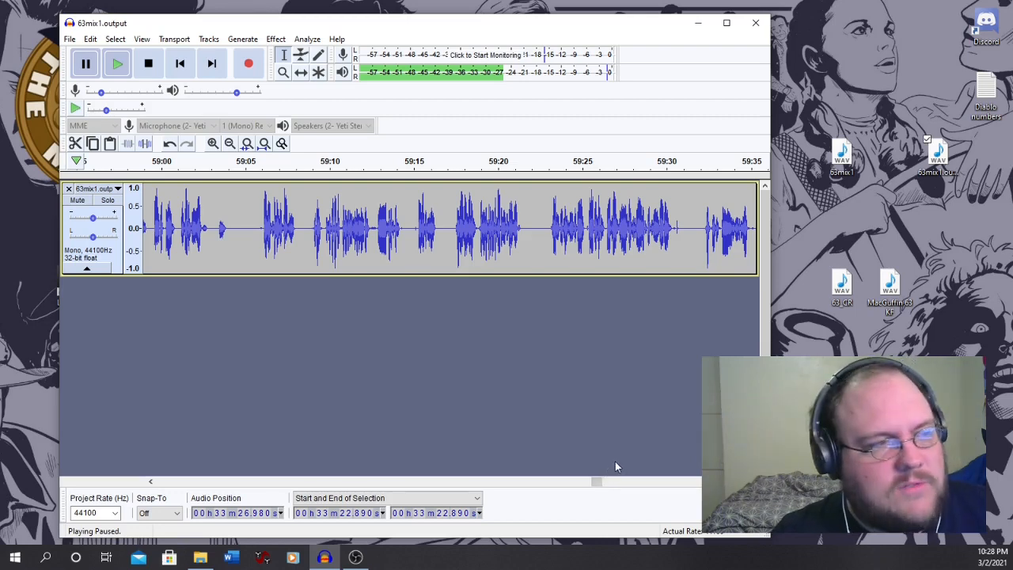
pyautogui.moveTo(599, 484); pyautogui.dragTo(722, 487)
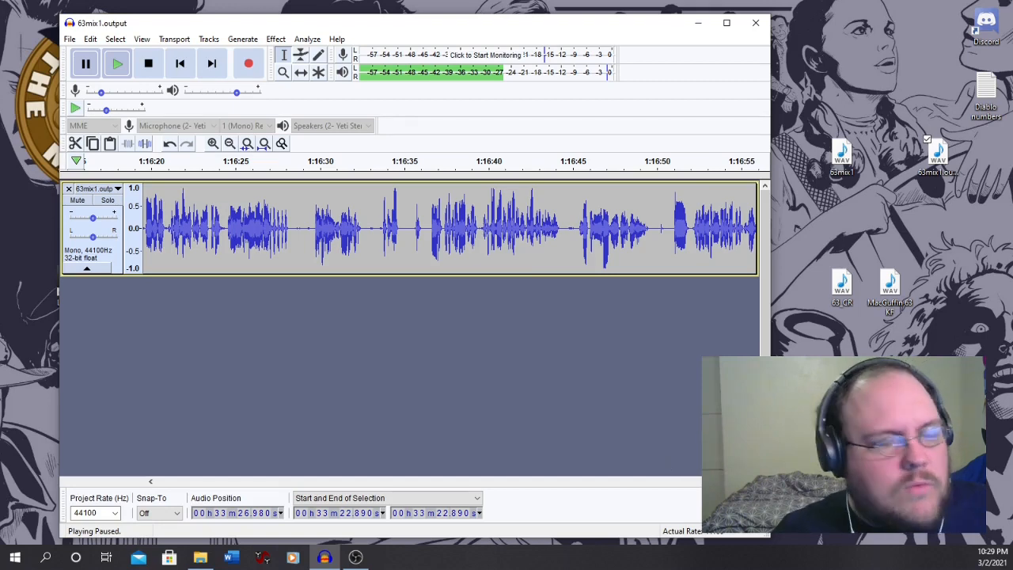
pyautogui.moveTo(727, 481); pyautogui.dragTo(731, 481)
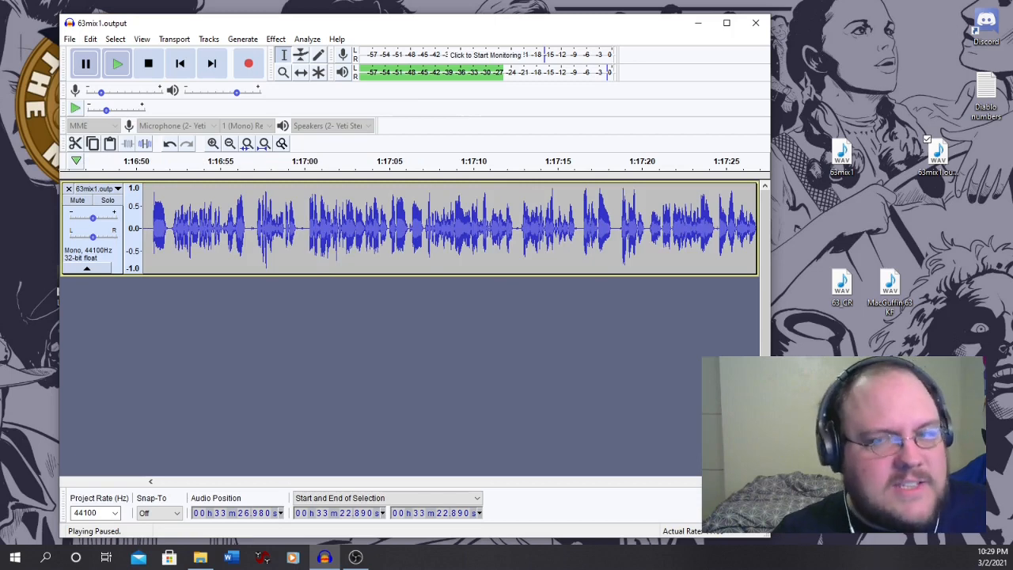
pyautogui.moveTo(731, 481); pyautogui.dragTo(156, 482)
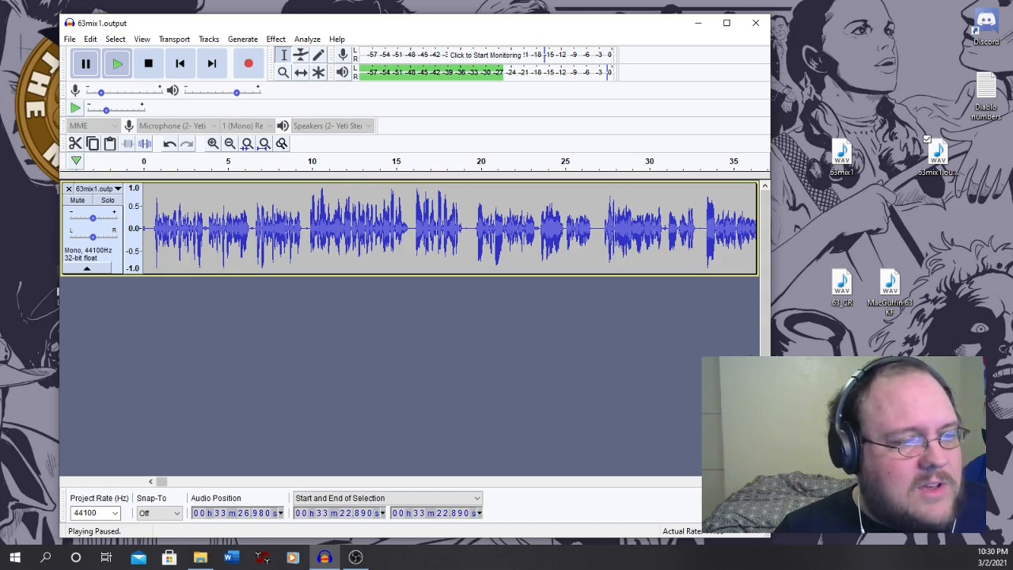
pyautogui.click(752, 481)
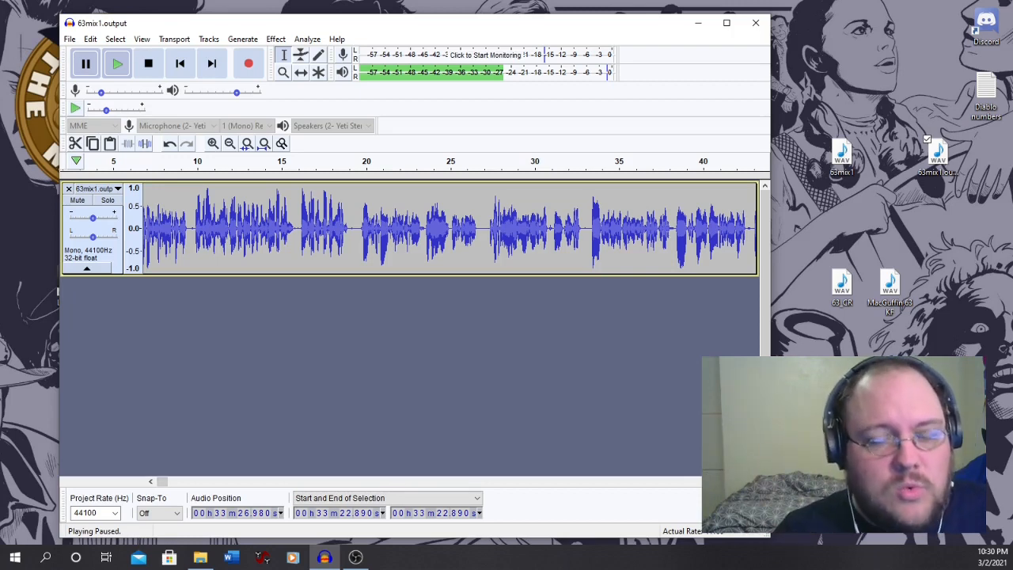
# - Select about 54.38 seconds to 1:19.27, and replace that selection with about 28.31 to 32.41 seconds
pyautogui.moveTo(651, 237); pyautogui.dragTo(684, 231)
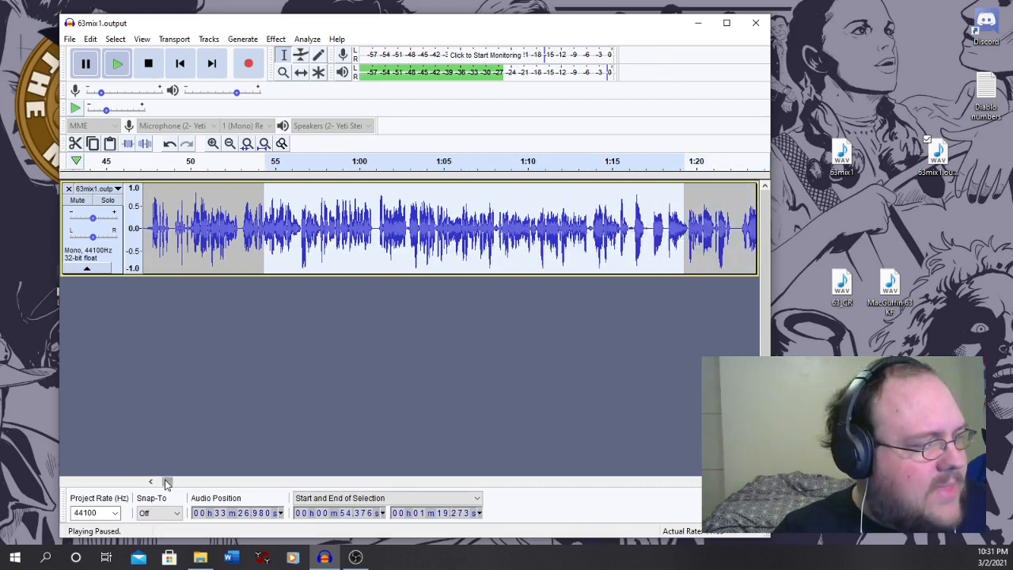
pyautogui.moveTo(167, 481); pyautogui.dragTo(146, 483)
pyautogui.click(330, 261)
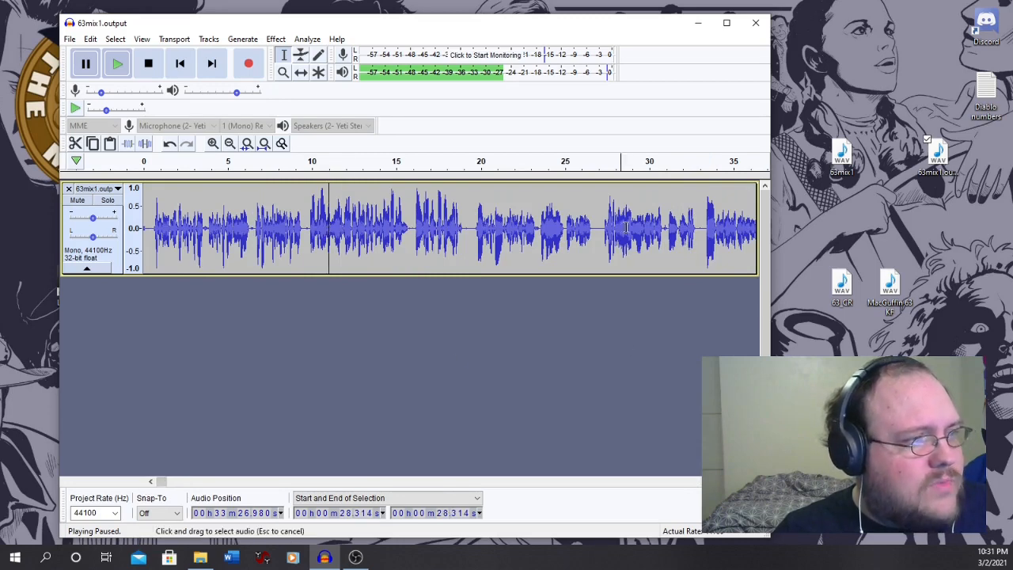
pyautogui.moveTo(623, 230); pyautogui.dragTo(650, 229)
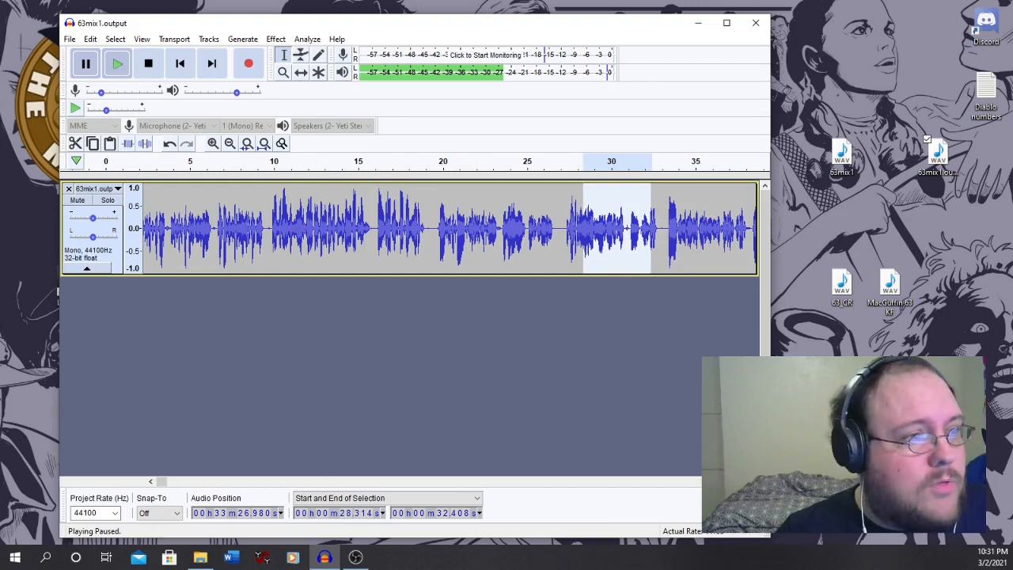
# - Open File Explorer, go to the assets folder inside Jabber and the Drone, and place the window beside Audacity
pyautogui.press('super+e')
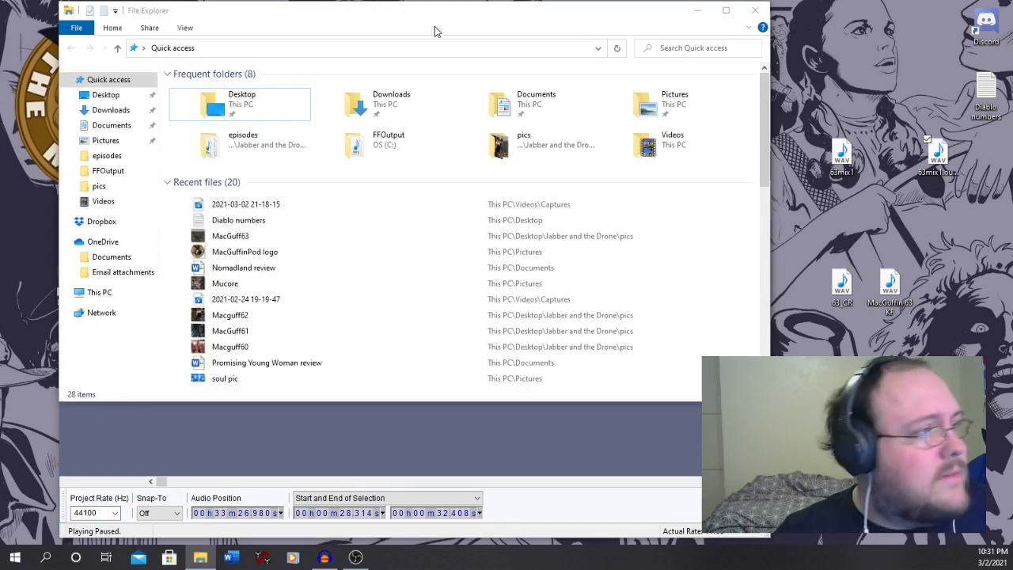
pyautogui.moveTo(377, 24); pyautogui.dragTo(619, 92)
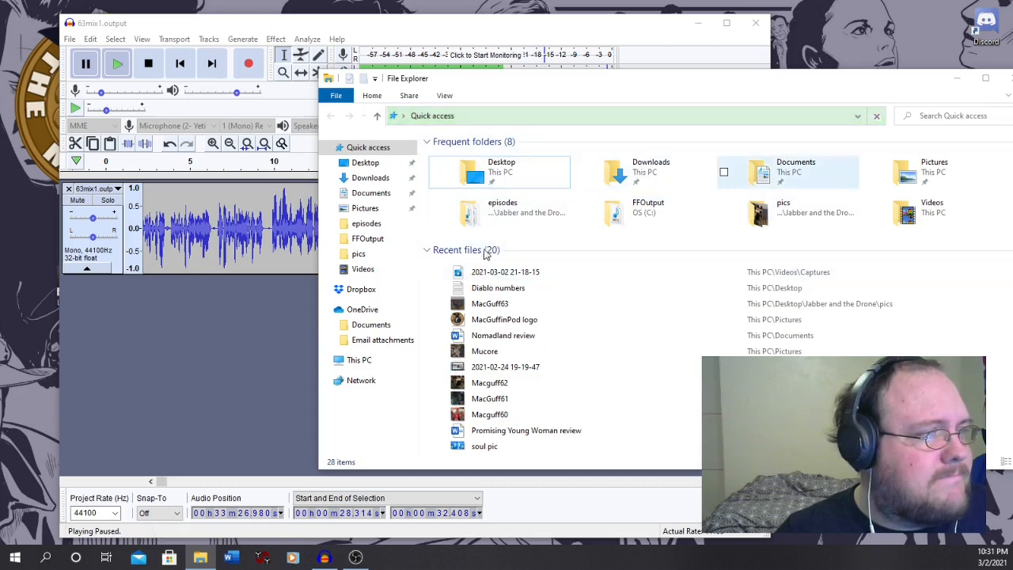
pyautogui.click(368, 228)
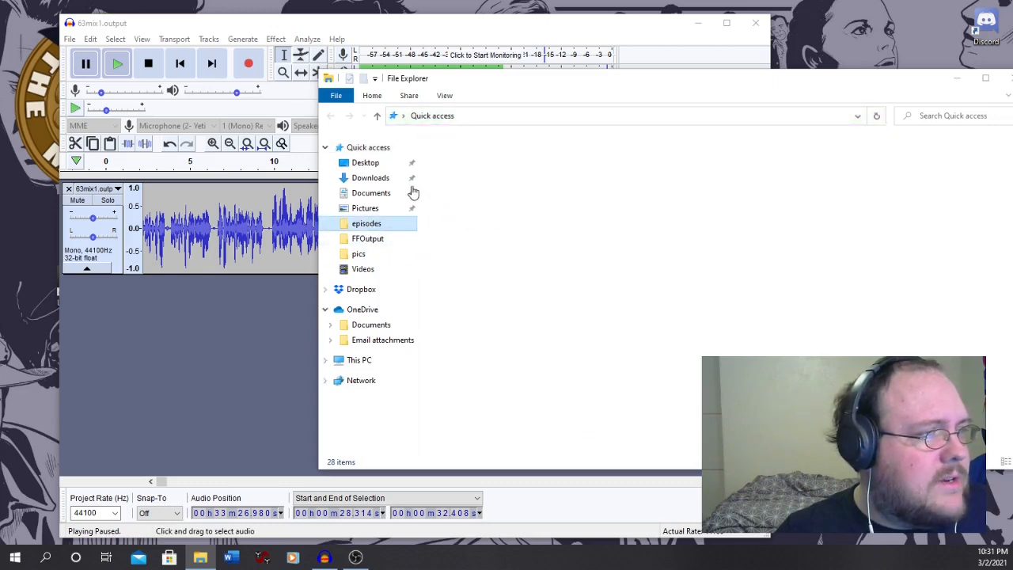
pyautogui.click(377, 116)
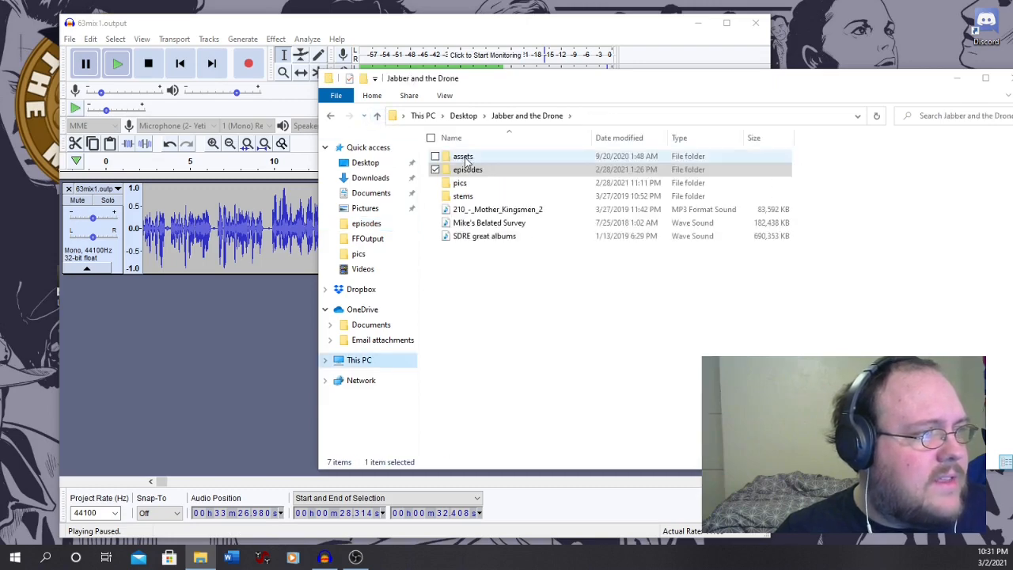
pyautogui.click(465, 161)
pyautogui.doubleClick(496, 163)
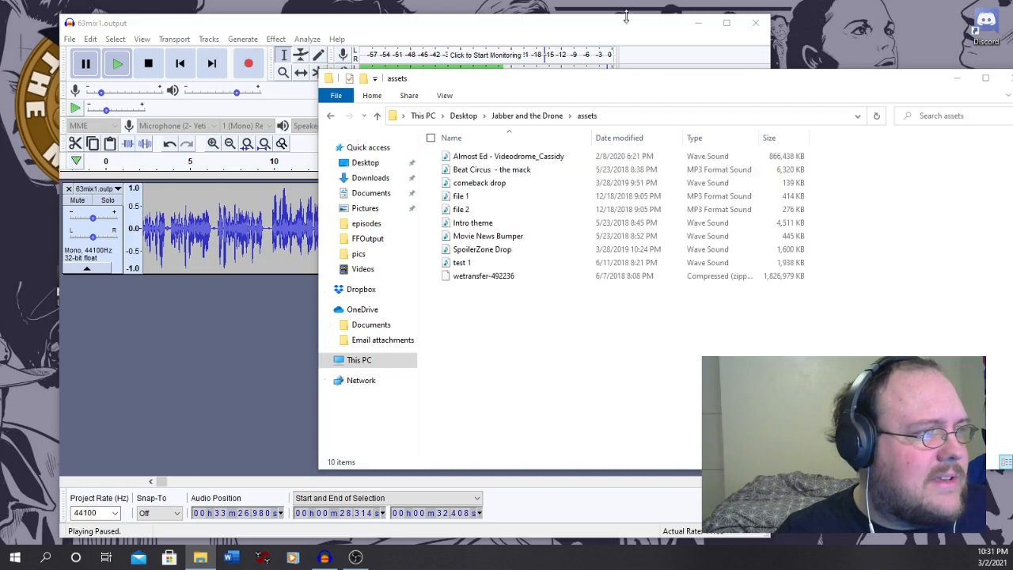
pyautogui.moveTo(578, 86); pyautogui.dragTo(734, 110)
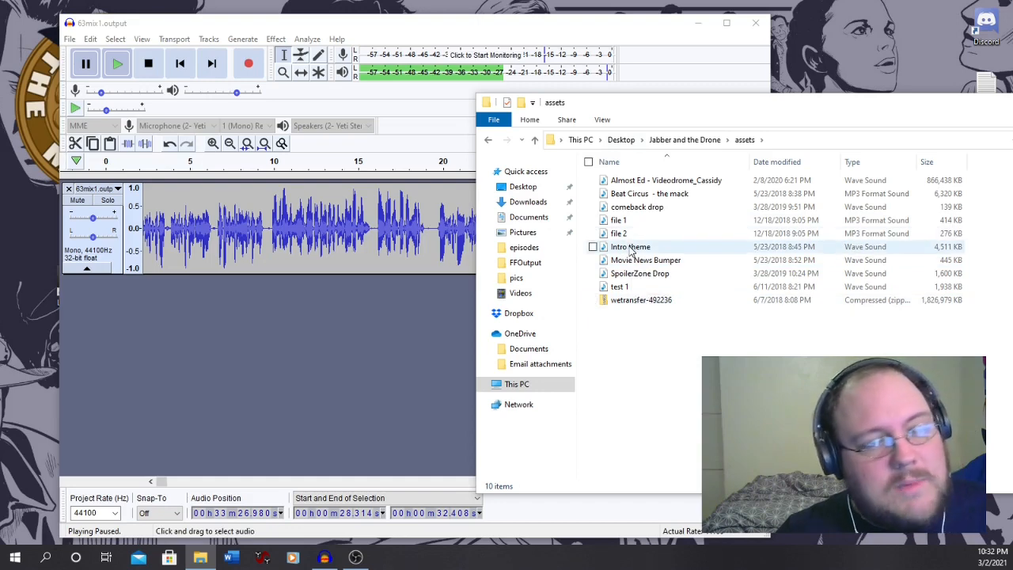
# - Import the Intro theme sound file into the Audacity project as a new track and minimise the assets folder window
pyautogui.moveTo(631, 251)
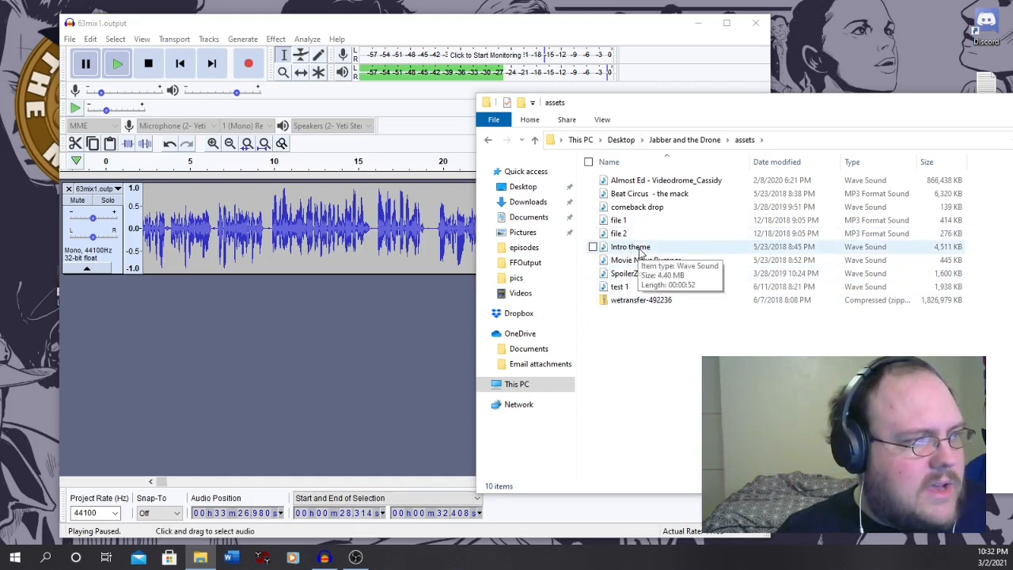
pyautogui.moveTo(642, 252); pyautogui.dragTo(262, 384)
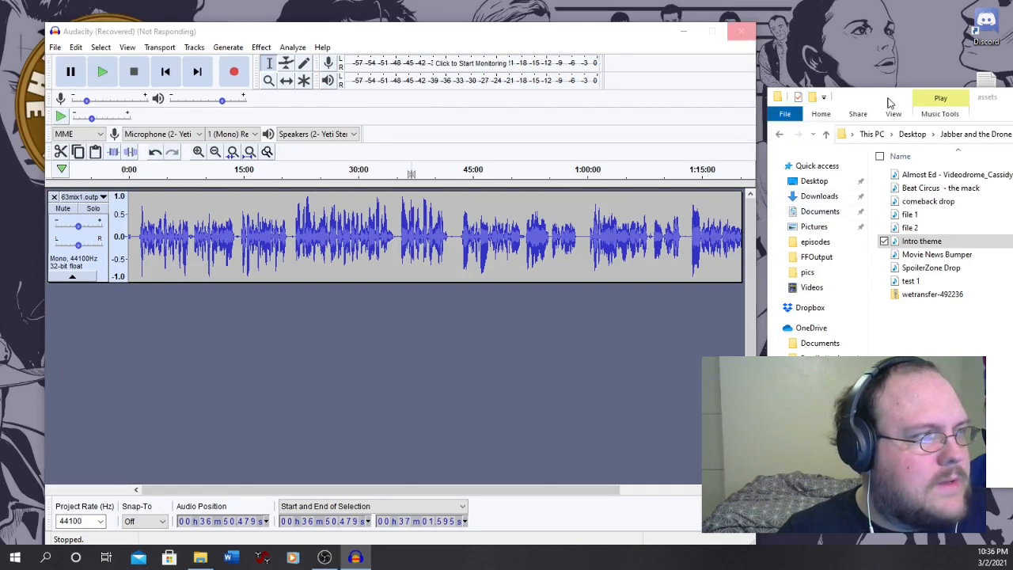
pyautogui.moveTo(890, 98); pyautogui.dragTo(258, 114)
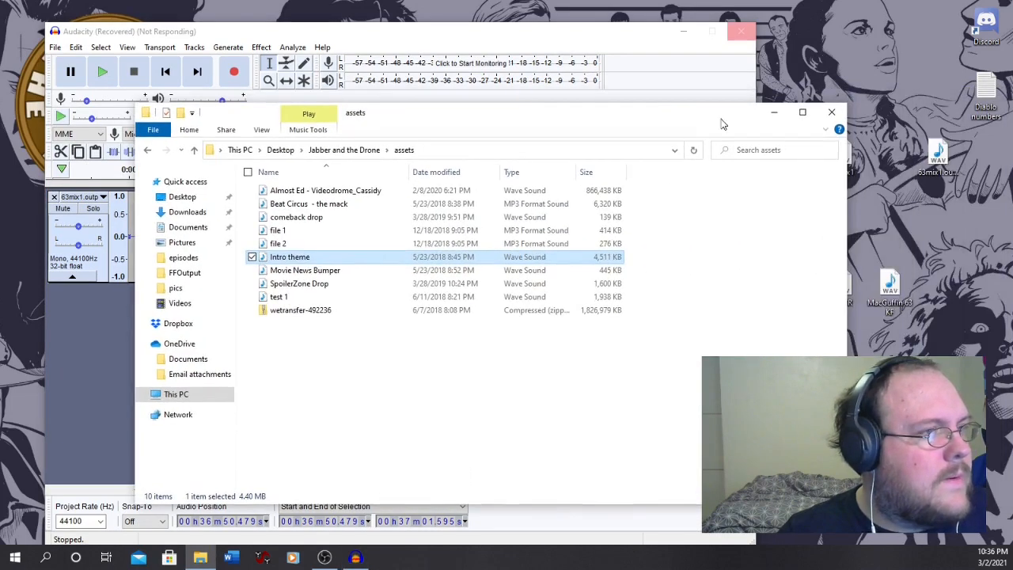
pyautogui.click(775, 112)
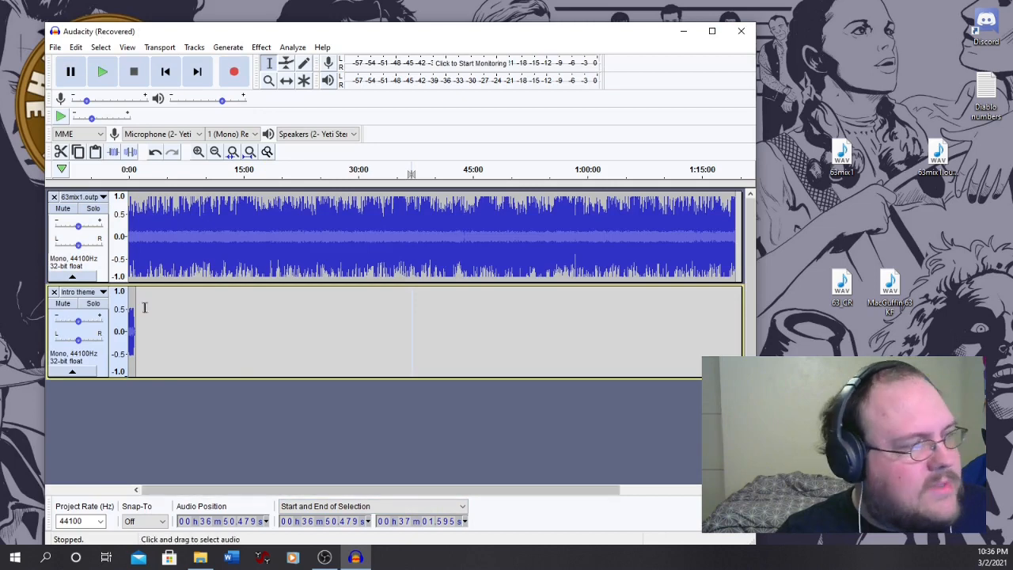
# - Solo the Intro theme track with the 63mix1 voice track muted, and play it from about the start, pausing near 4.8 seconds
pyautogui.click(268, 80)
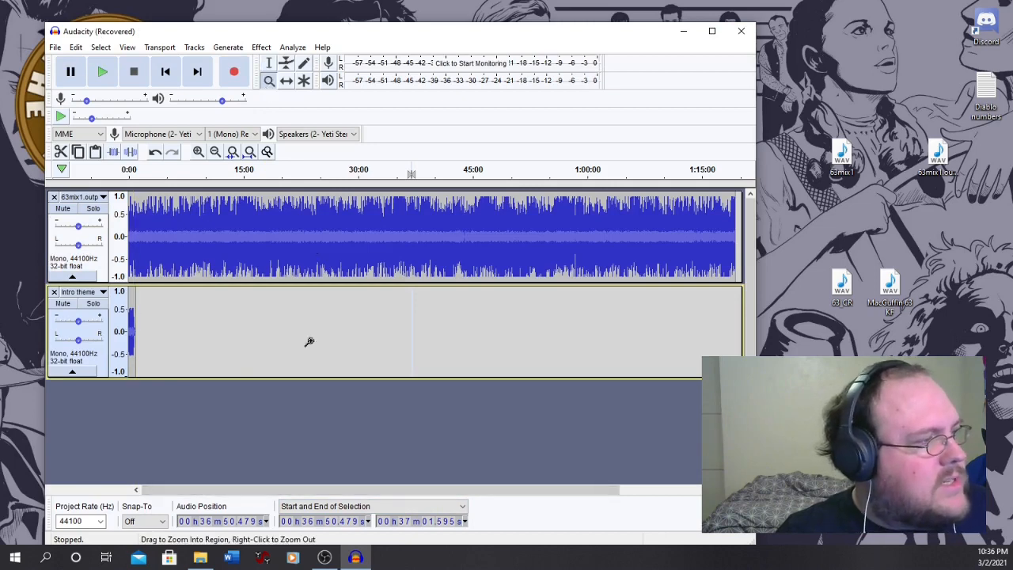
pyautogui.click(157, 326)
pyautogui.click(151, 324)
pyautogui.click(151, 324)
pyautogui.click(151, 324)
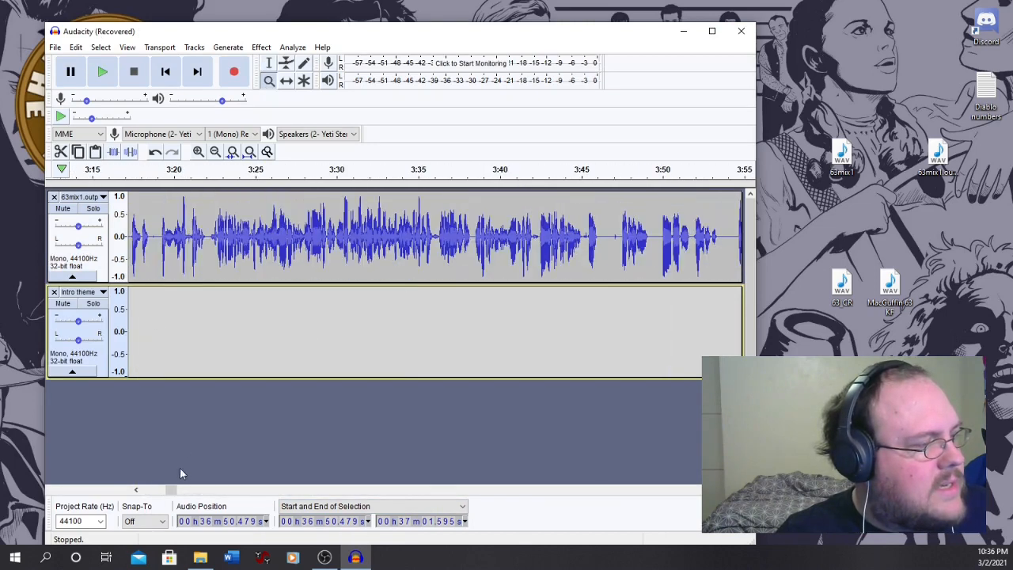
pyautogui.moveTo(166, 489); pyautogui.dragTo(145, 488)
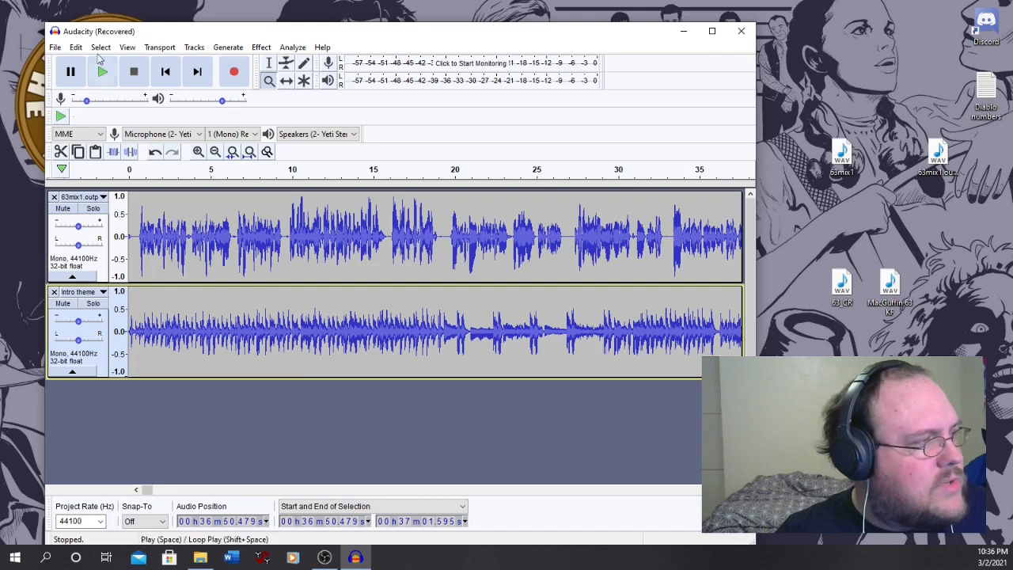
pyautogui.click(63, 208)
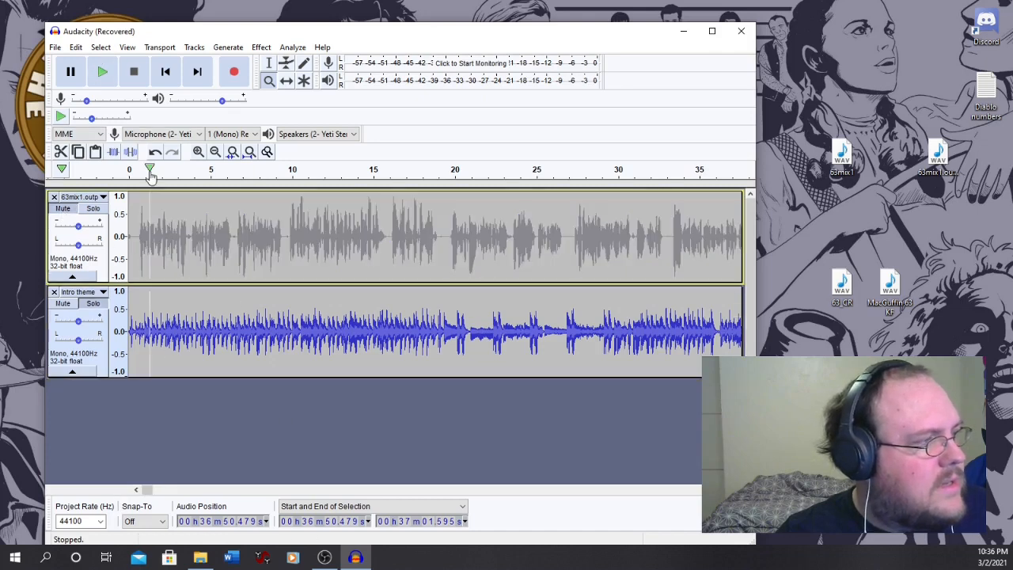
pyautogui.click(135, 171)
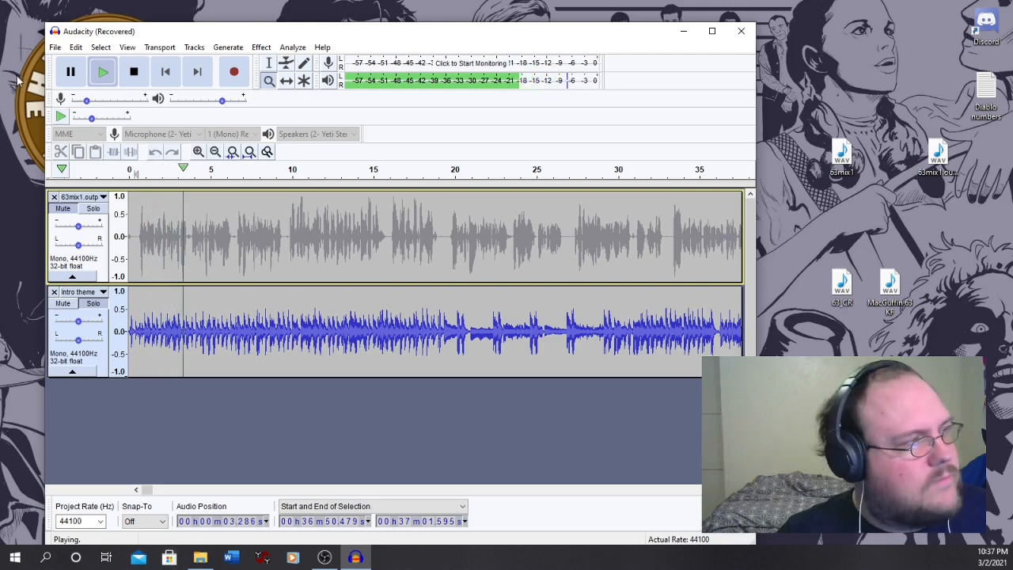
pyautogui.click(70, 71)
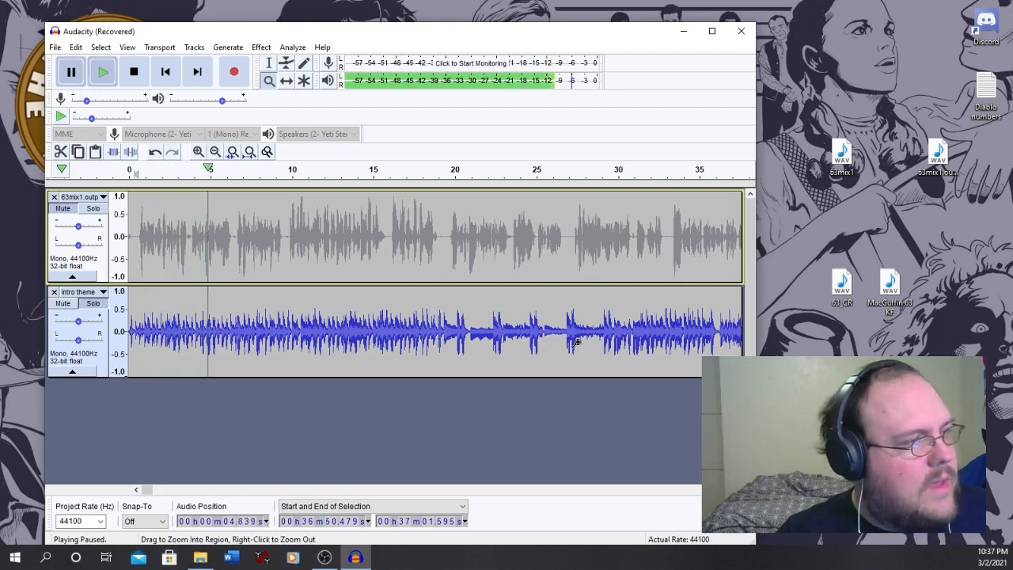
# - Stop playback and cut the Intro theme track from about 23.375 seconds through past its end
pyautogui.rightClick(521, 335)
pyautogui.rightClick(475, 348)
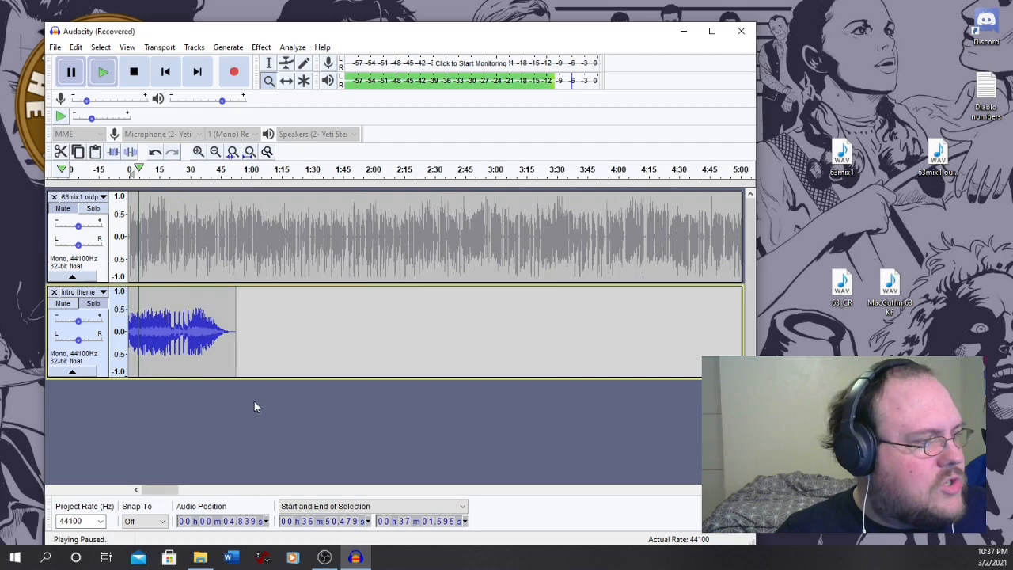
pyautogui.click(190, 354)
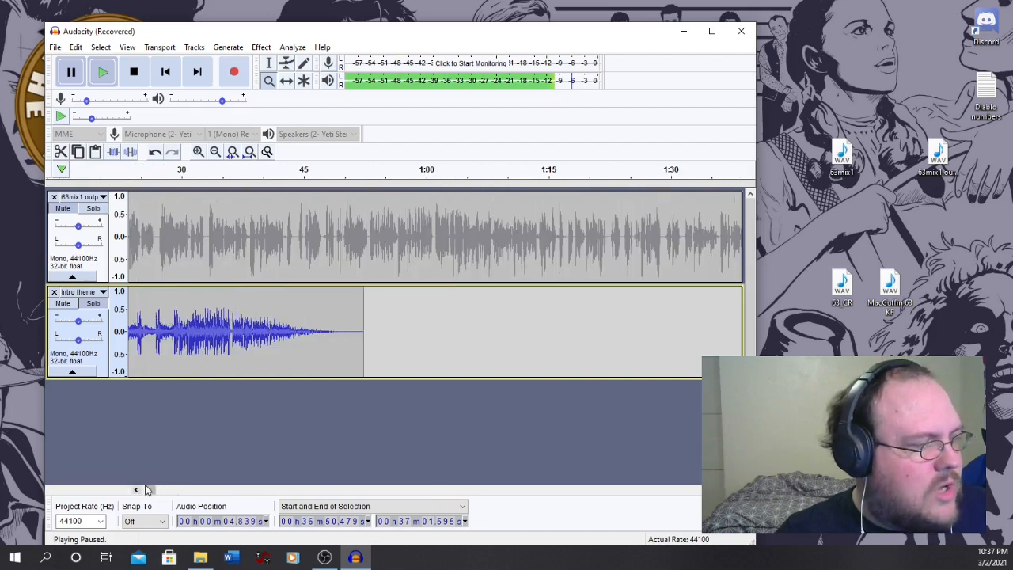
pyautogui.moveTo(150, 490); pyautogui.dragTo(139, 491)
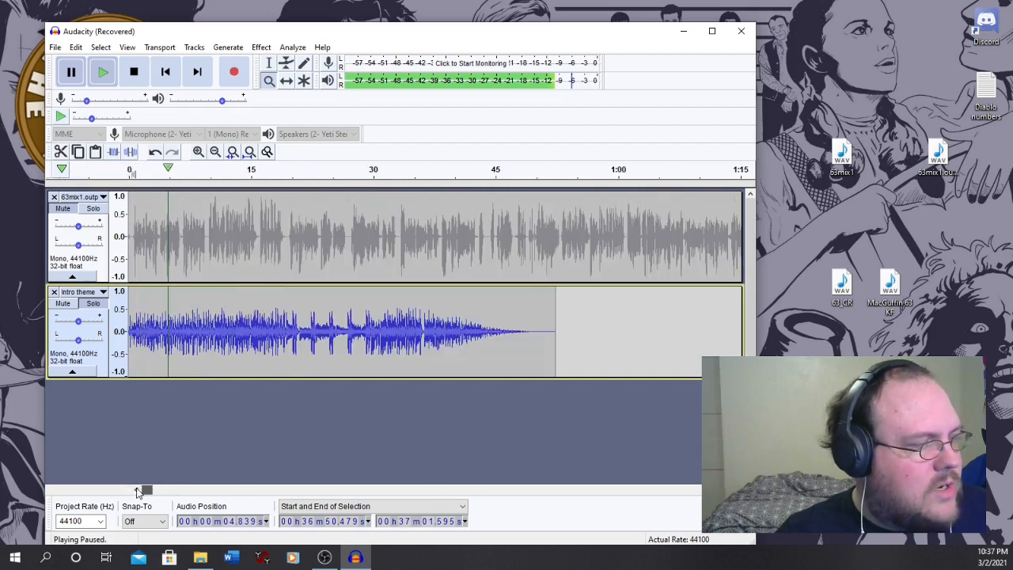
pyautogui.click(268, 63)
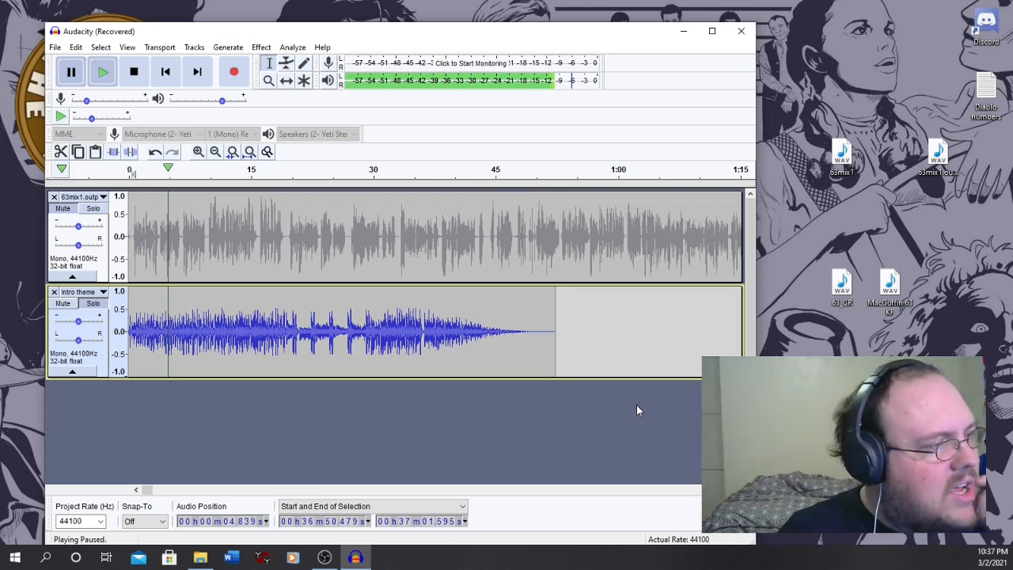
pyautogui.moveTo(319, 336); pyautogui.dragTo(635, 368)
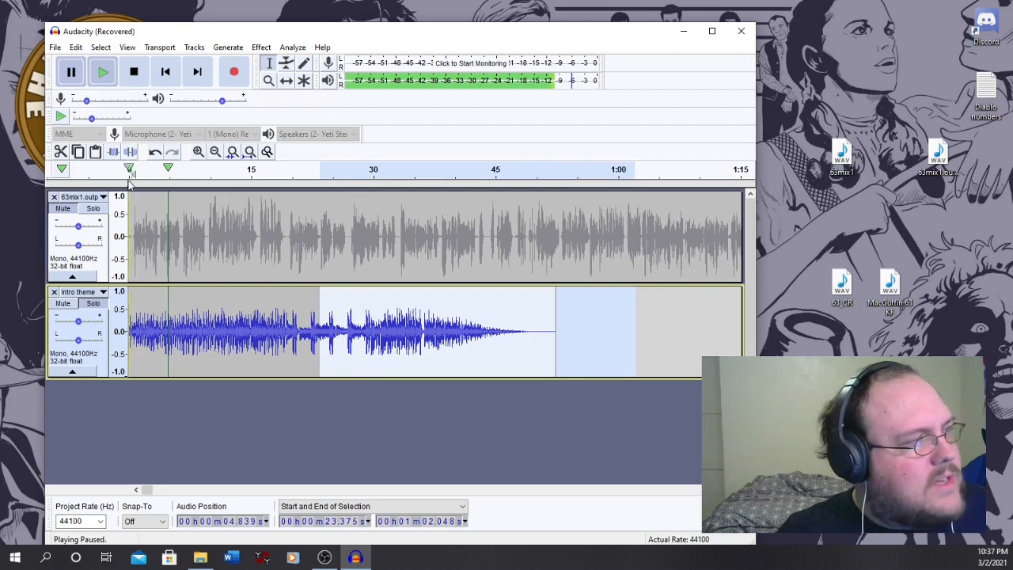
pyautogui.press('space')
pyautogui.click(60, 153)
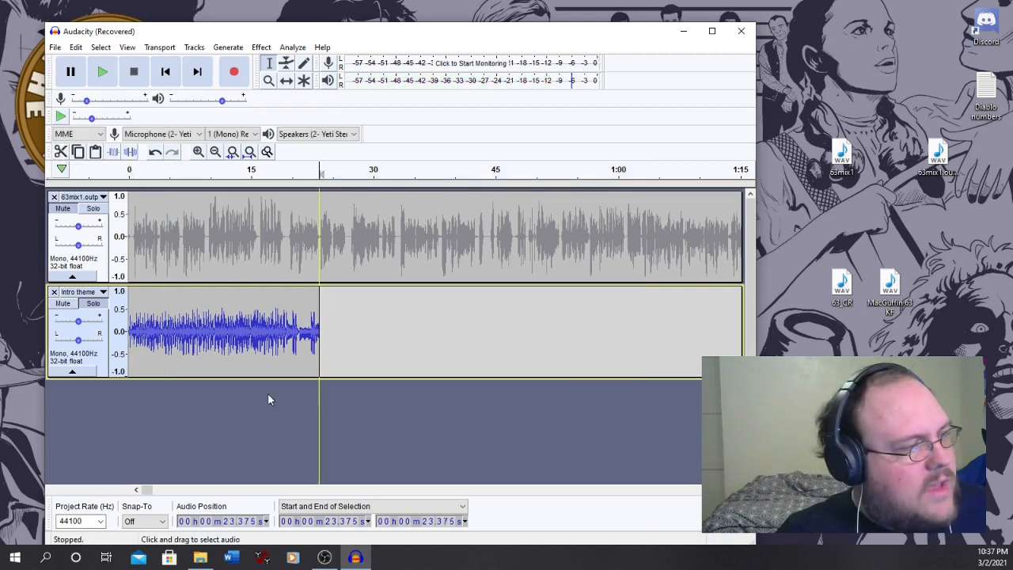
# - Apply Fade Out to the Intro theme track from about 16 seconds to past the clip's end
pyautogui.moveTo(258, 328); pyautogui.dragTo(471, 333)
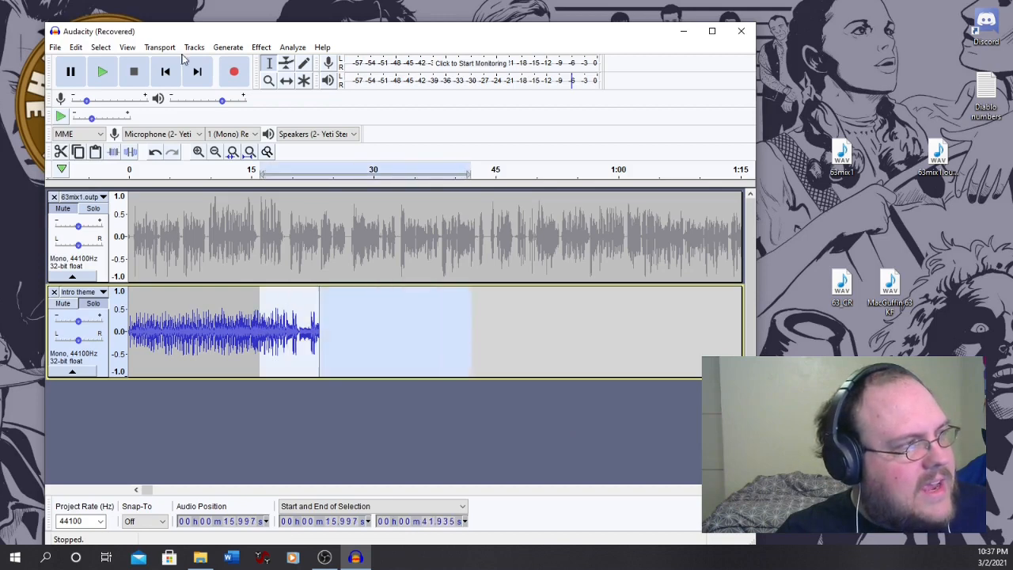
pyautogui.click(261, 47)
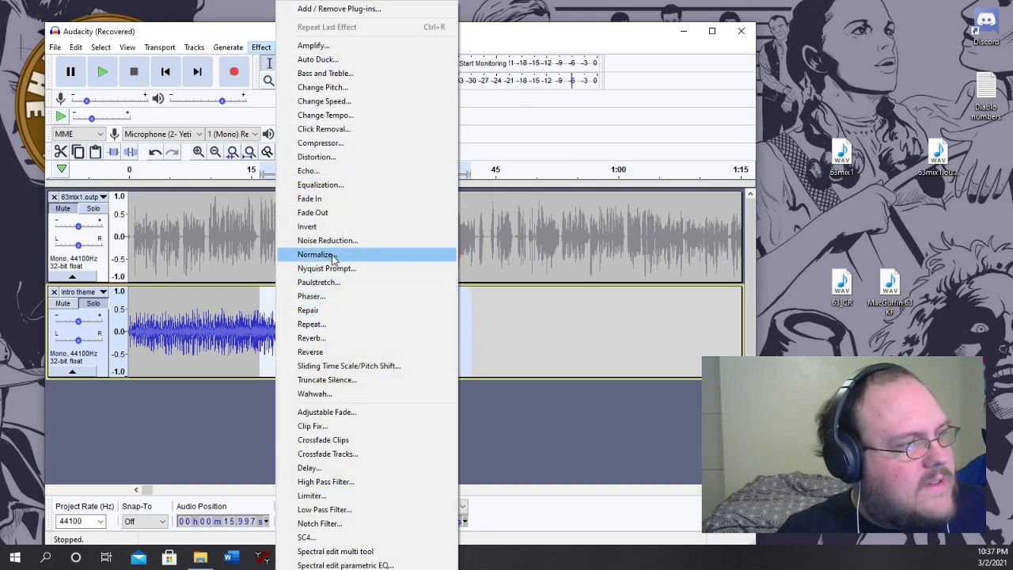
pyautogui.click(330, 214)
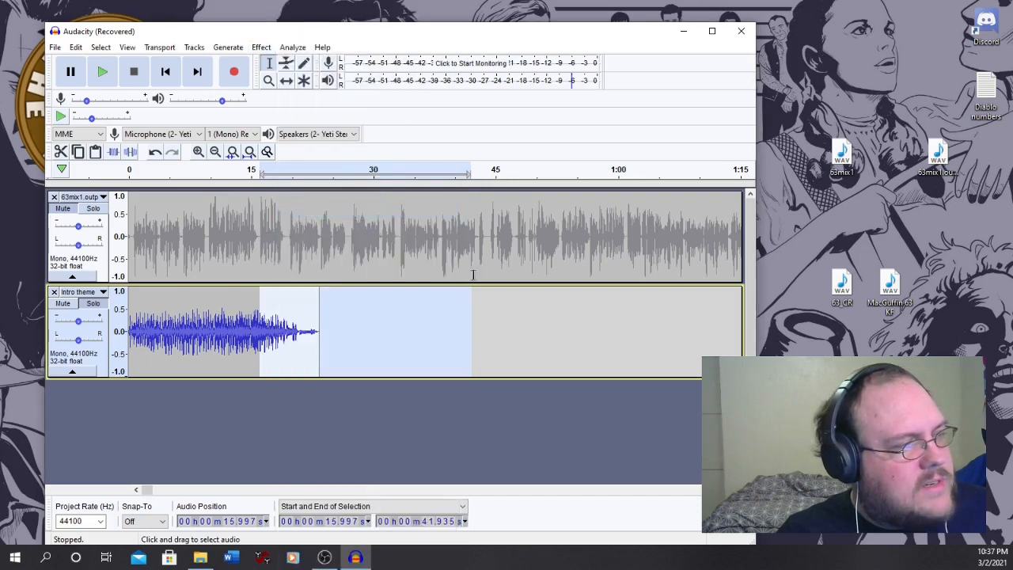
pyautogui.click(506, 330)
# - Apply a longer Fade Out to the Intro theme from about 8.62 seconds to past its end, and play it from about 15 seconds
pyautogui.moveTo(199, 348); pyautogui.dragTo(449, 349)
pyautogui.click(261, 46)
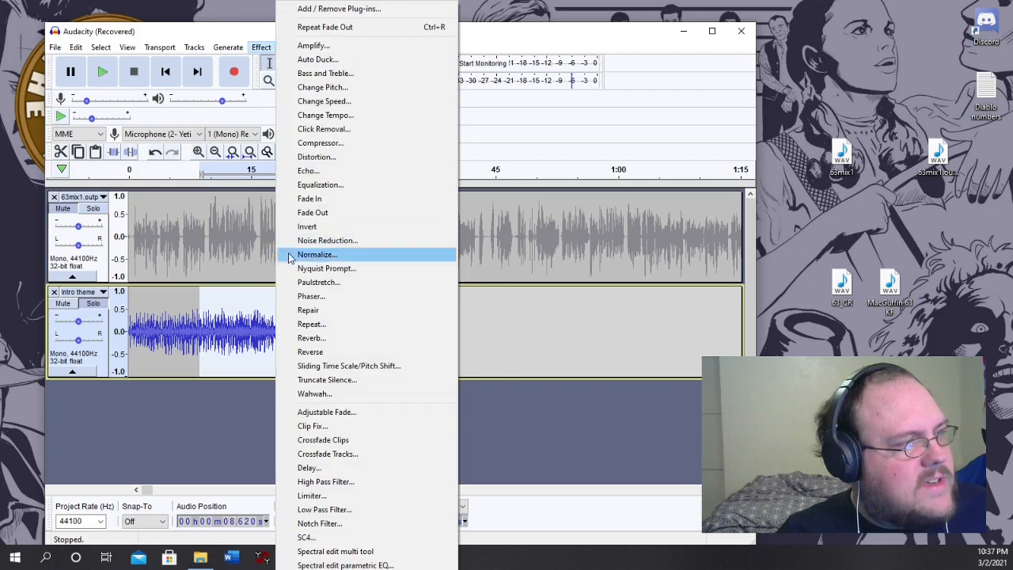
pyautogui.click(319, 214)
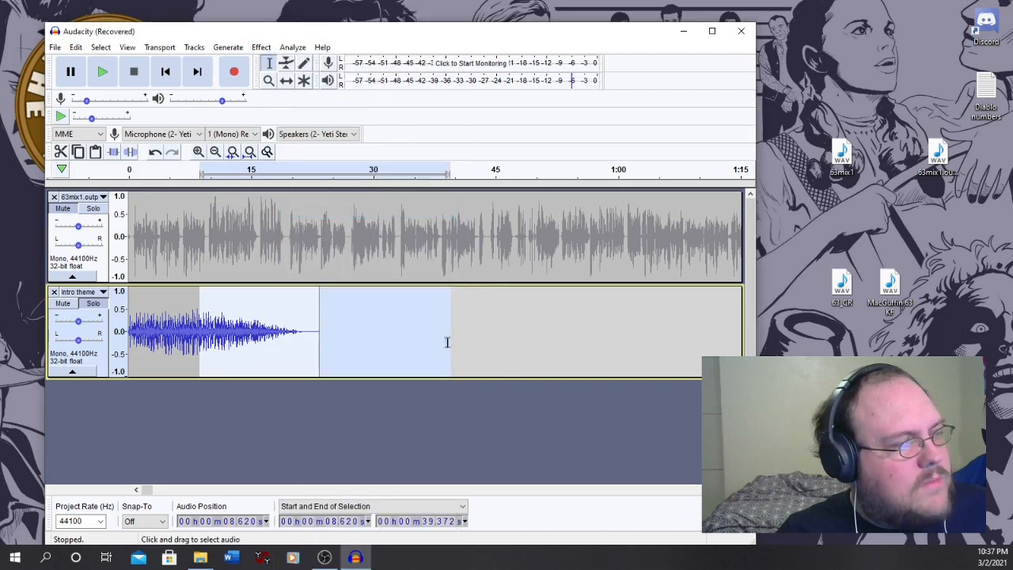
pyautogui.click(551, 332)
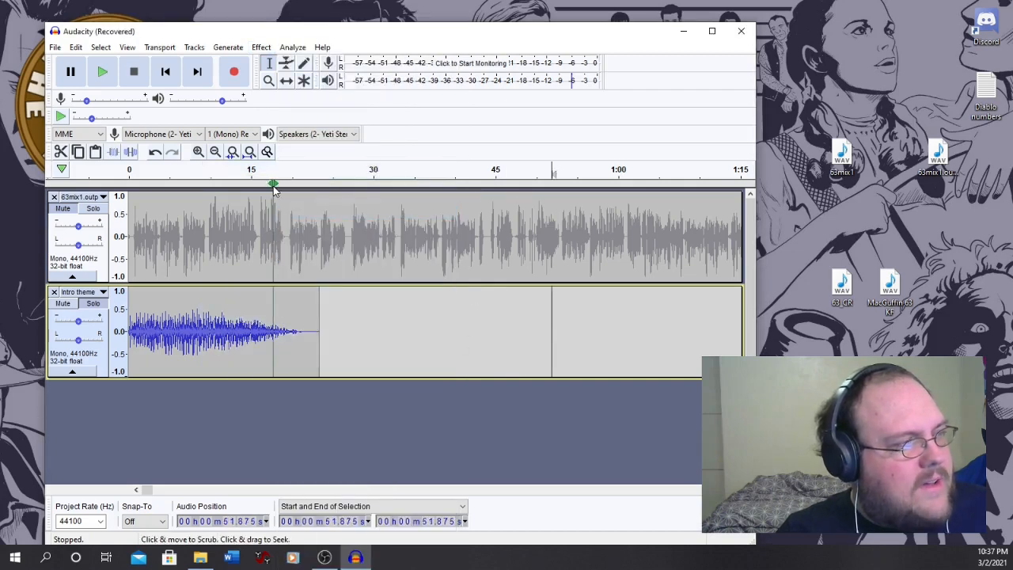
pyautogui.click(250, 170)
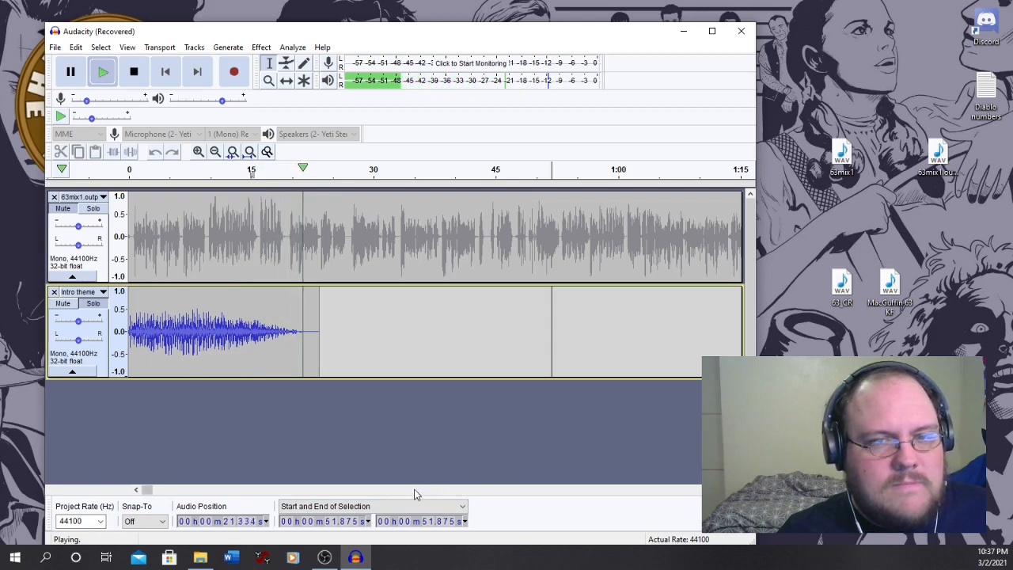
pyautogui.click(134, 73)
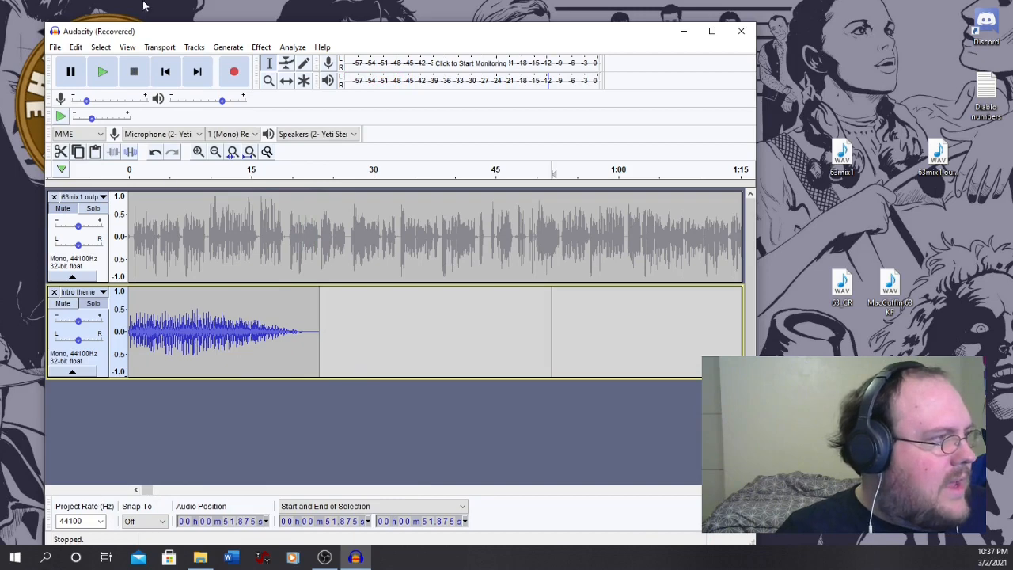
# - Move the Intro theme track up above the 63mix1 voice track
pyautogui.click(101, 292)
pyautogui.moveTo(103, 292)
pyautogui.click(395, 324)
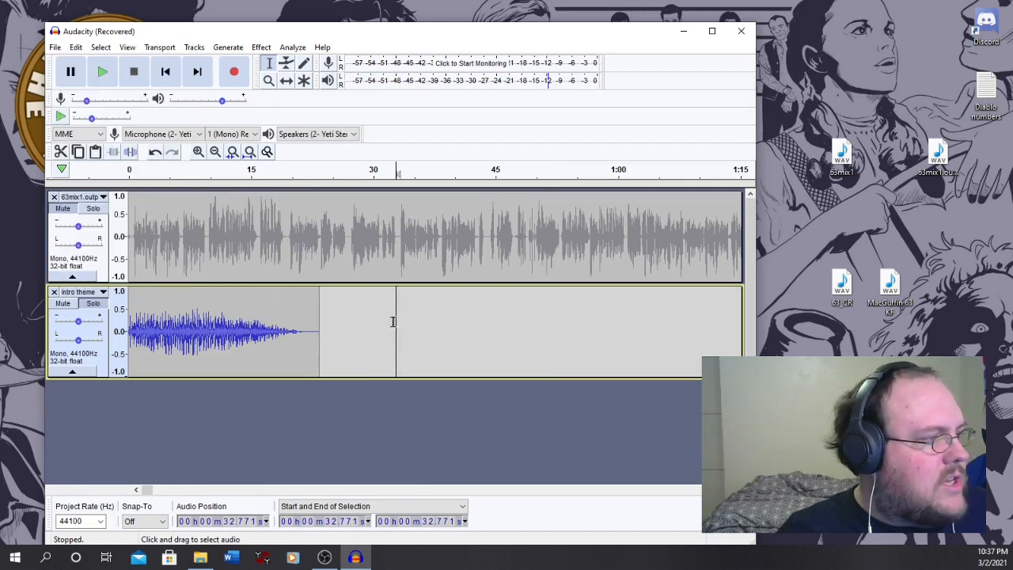
pyautogui.click(101, 293)
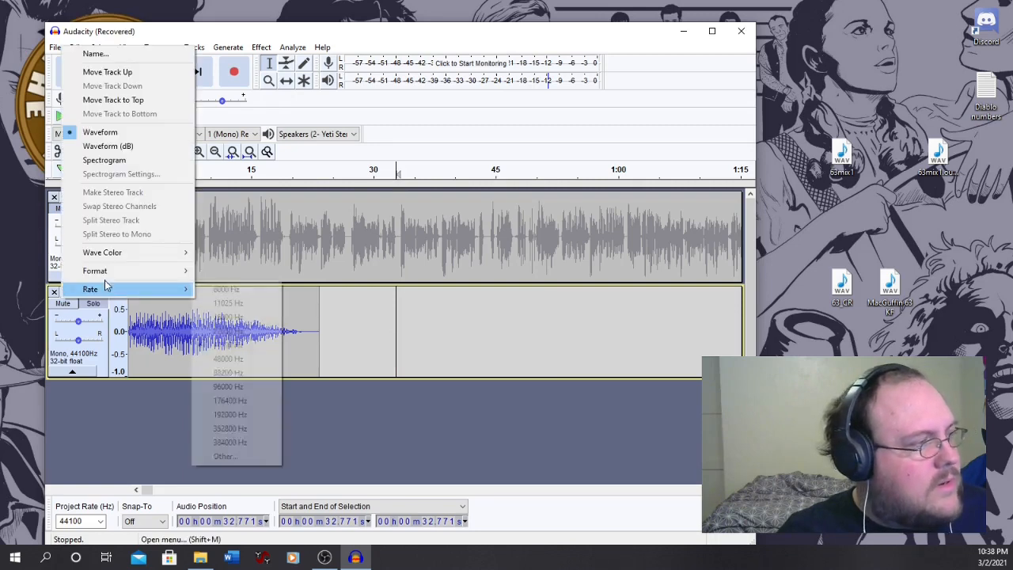
pyautogui.click(111, 72)
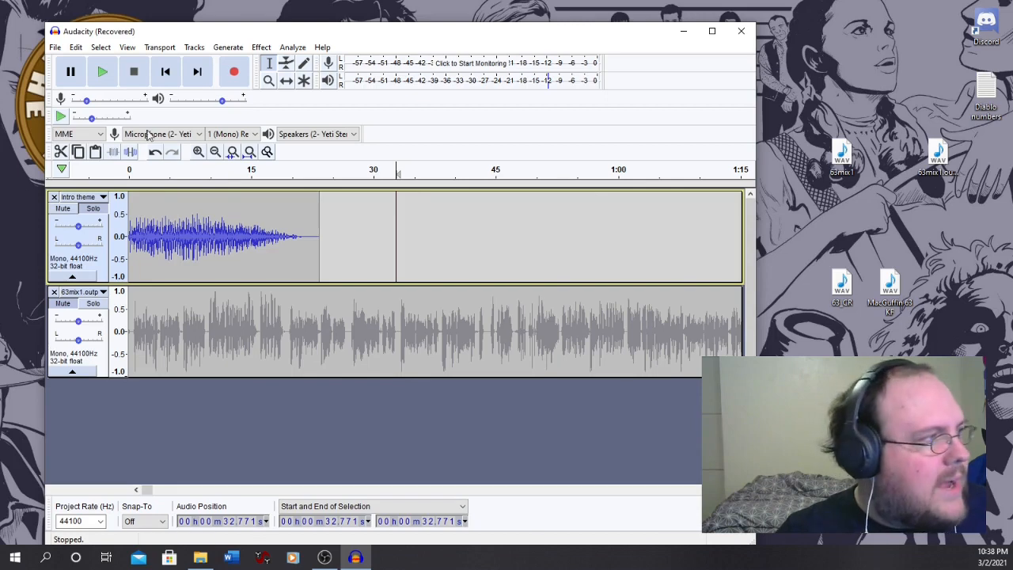
# - With both tracks audible, shift the voice track to start at about 17 seconds and play the overlap from about 15 seconds
pyautogui.click(79, 329)
pyautogui.click(286, 80)
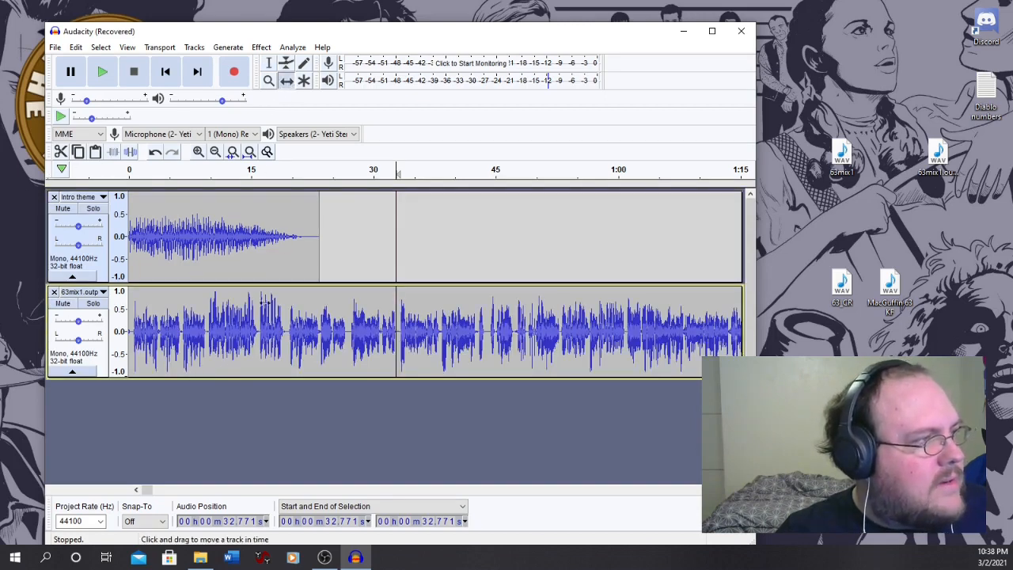
pyautogui.moveTo(184, 336); pyautogui.dragTo(320, 333)
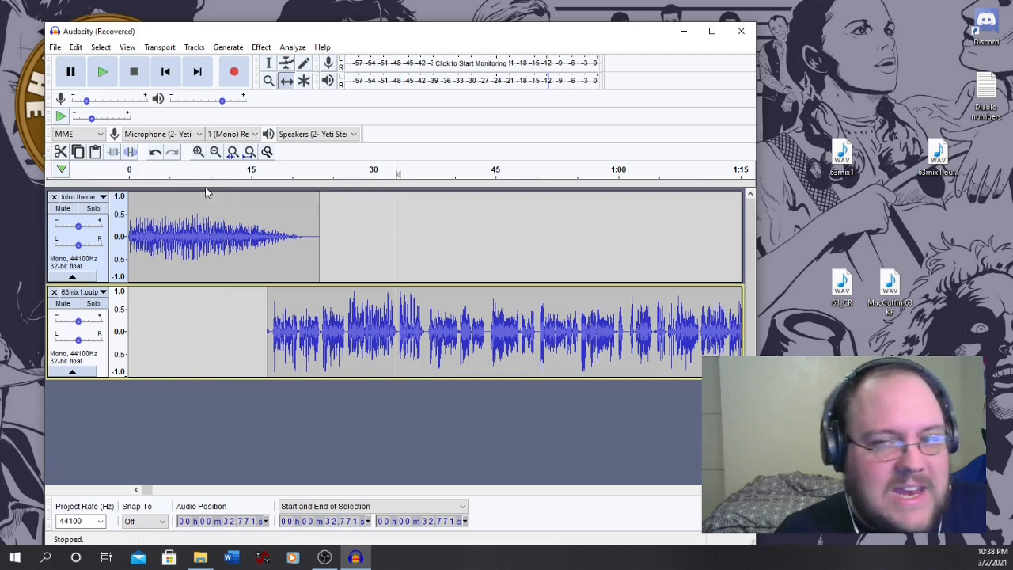
pyautogui.click(249, 170)
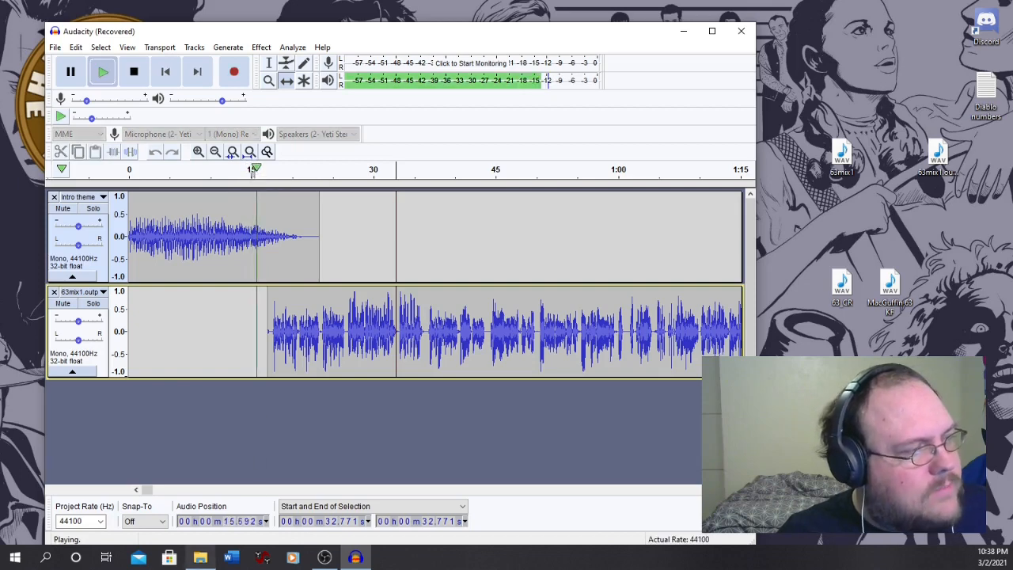
pyautogui.click(134, 74)
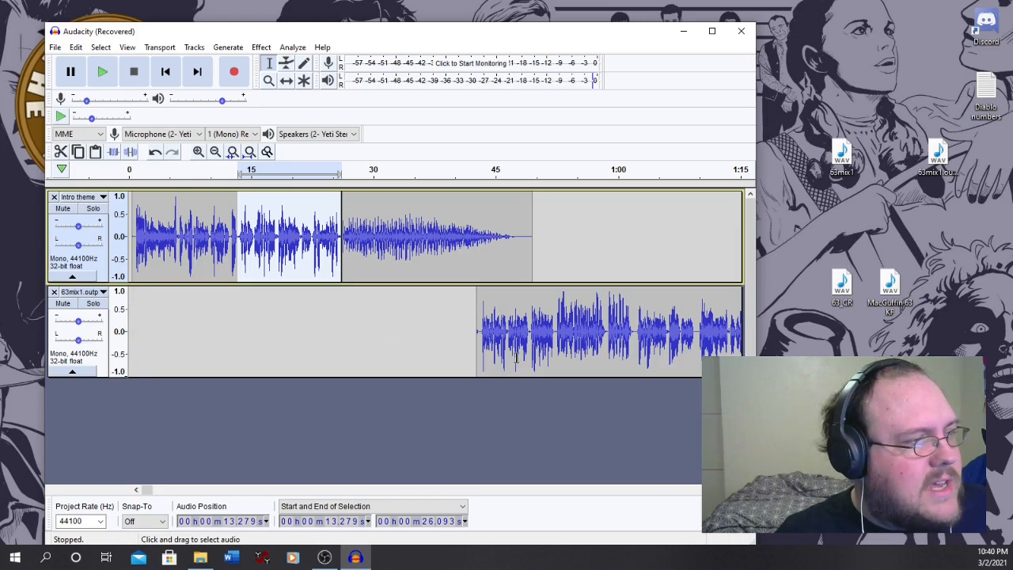
# - Clear the track selection and examine the end of the voice track near 1:20:00, returning to the project's start
pyautogui.click(467, 420)
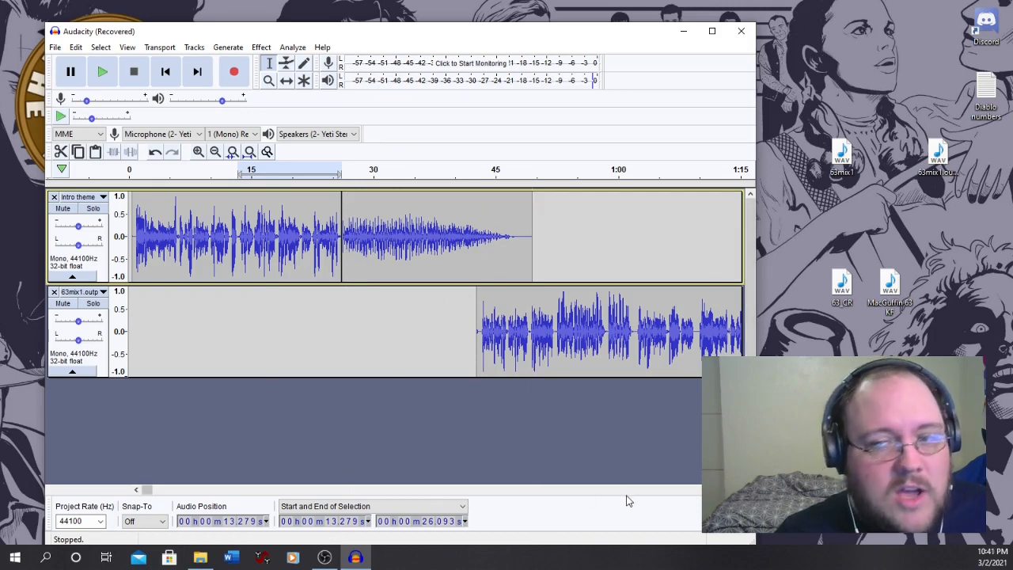
pyautogui.moveTo(150, 491); pyautogui.dragTo(749, 492)
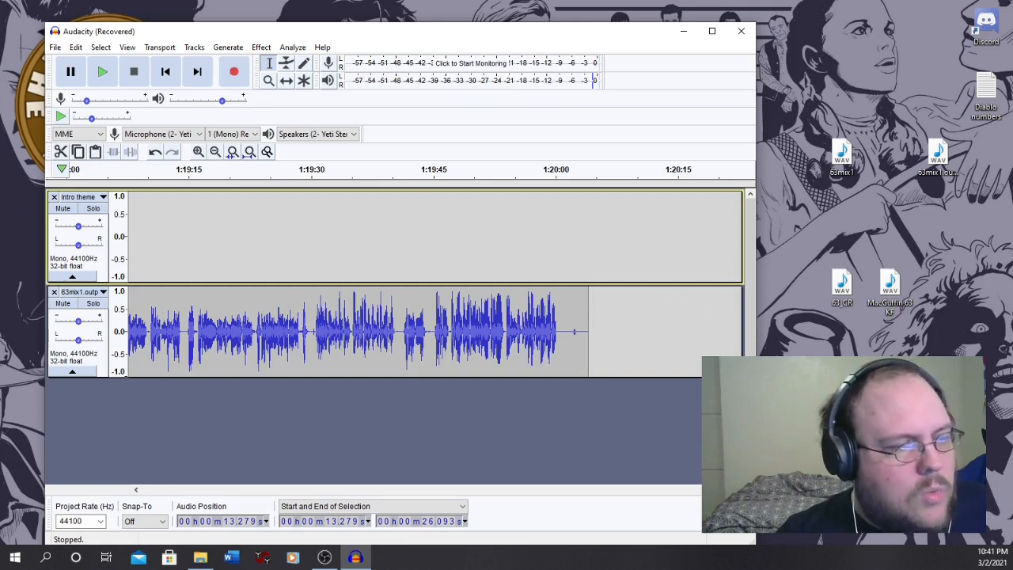
pyautogui.moveTo(697, 489); pyautogui.dragTo(151, 497)
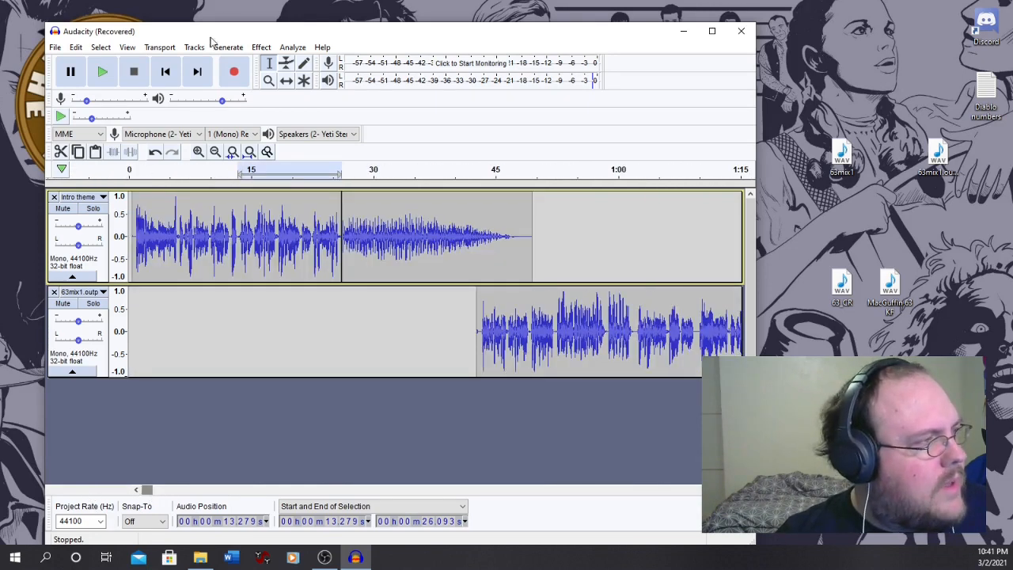
# - Try an audio export to the Desktop as WAV 32-bit float PCM, entering 63 as the file name, and cancel it
pyautogui.click(55, 46)
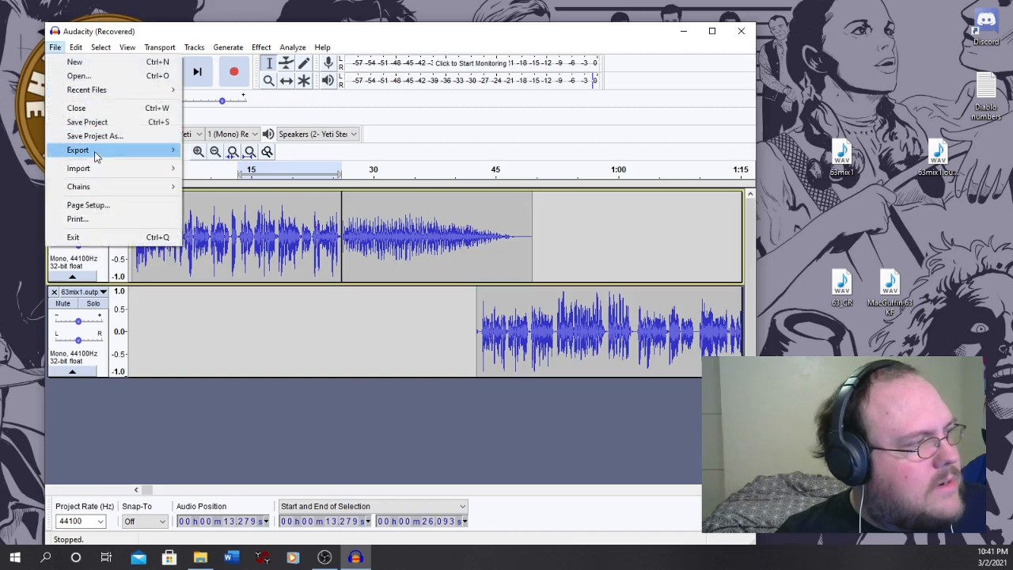
pyautogui.moveTo(95, 155)
pyautogui.click(249, 163)
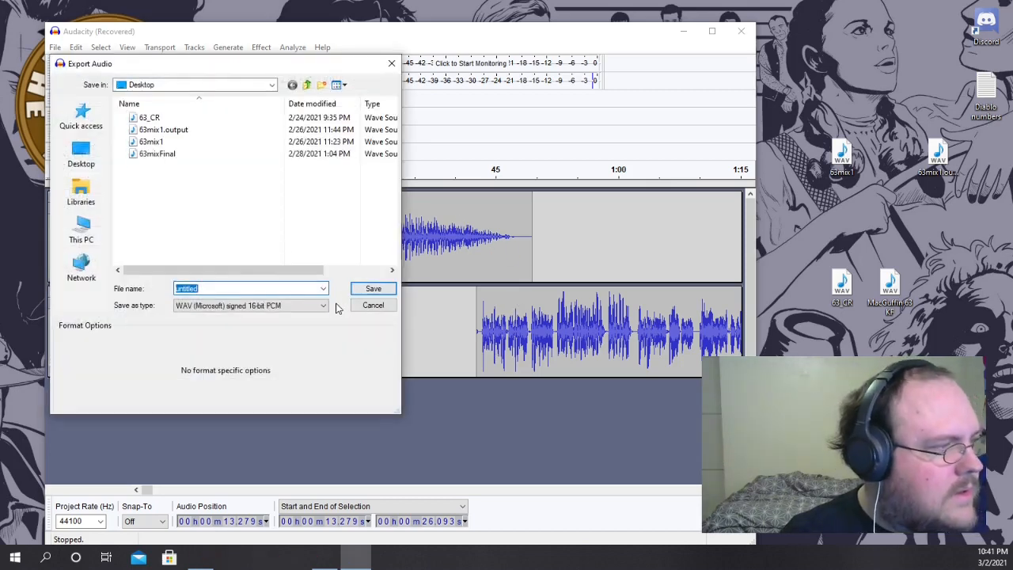
pyautogui.click(322, 306)
pyautogui.click(237, 328)
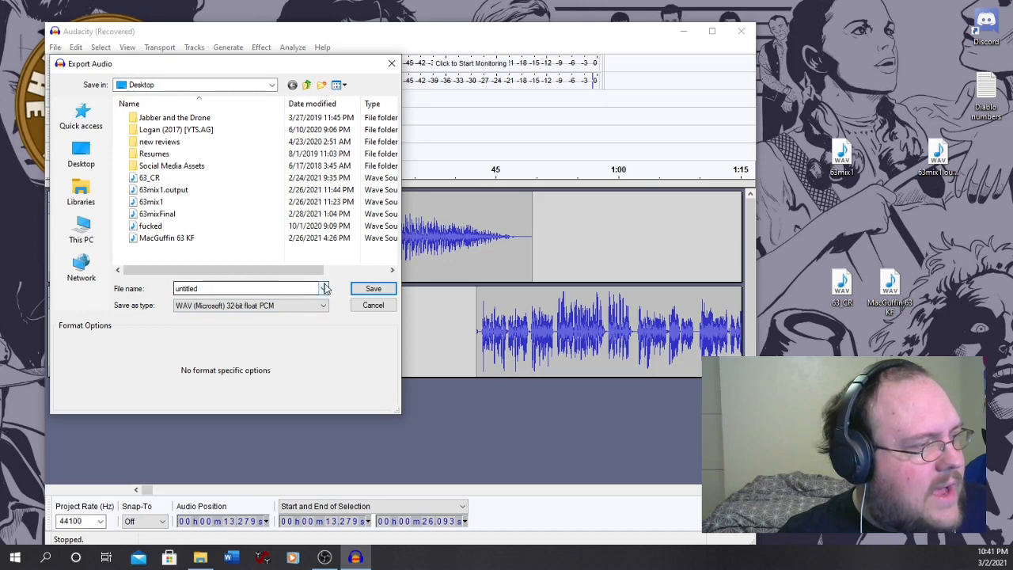
pyautogui.click(324, 288)
pyautogui.click(287, 288)
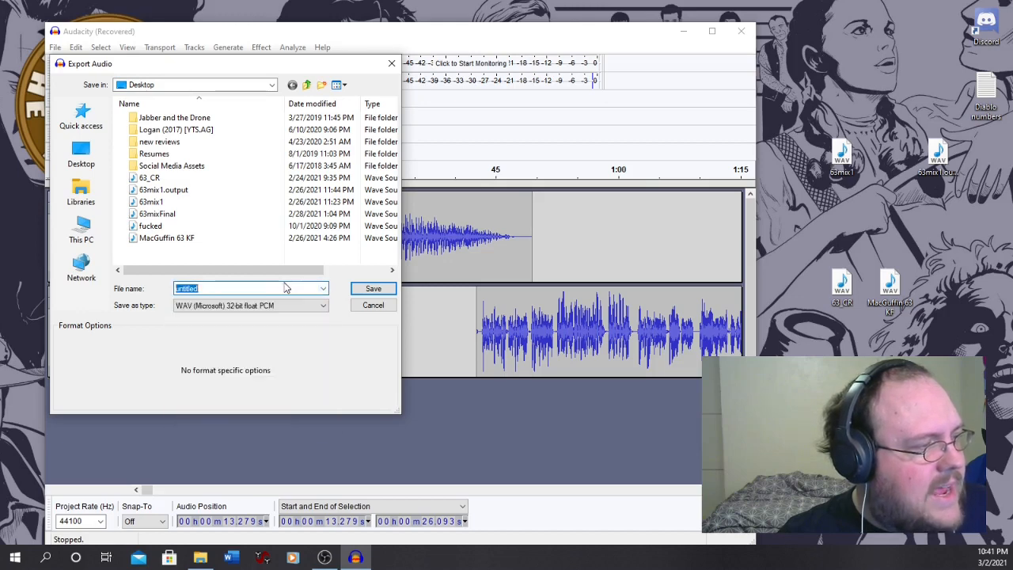
pyautogui.write('63')
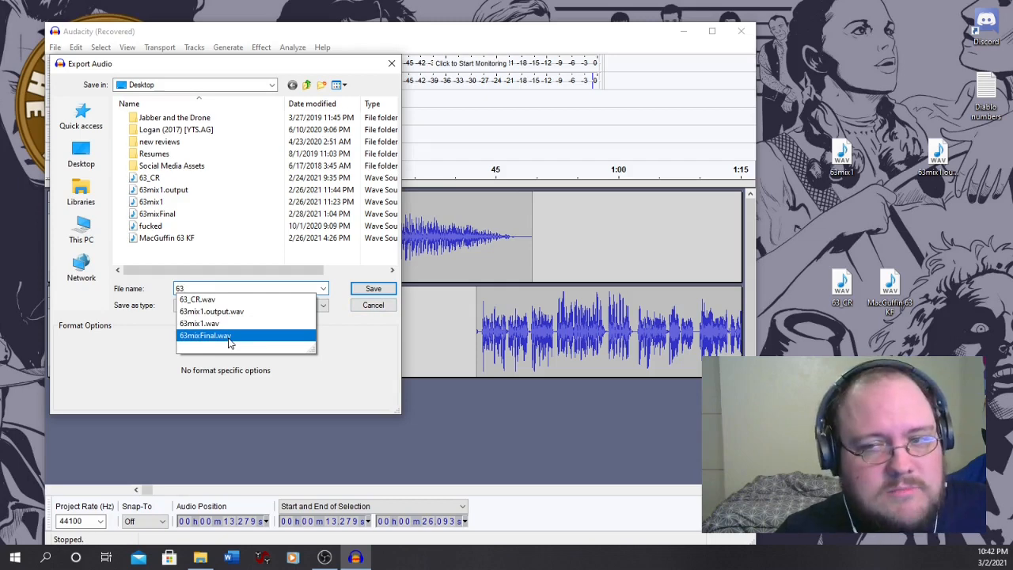
pyautogui.click(374, 307)
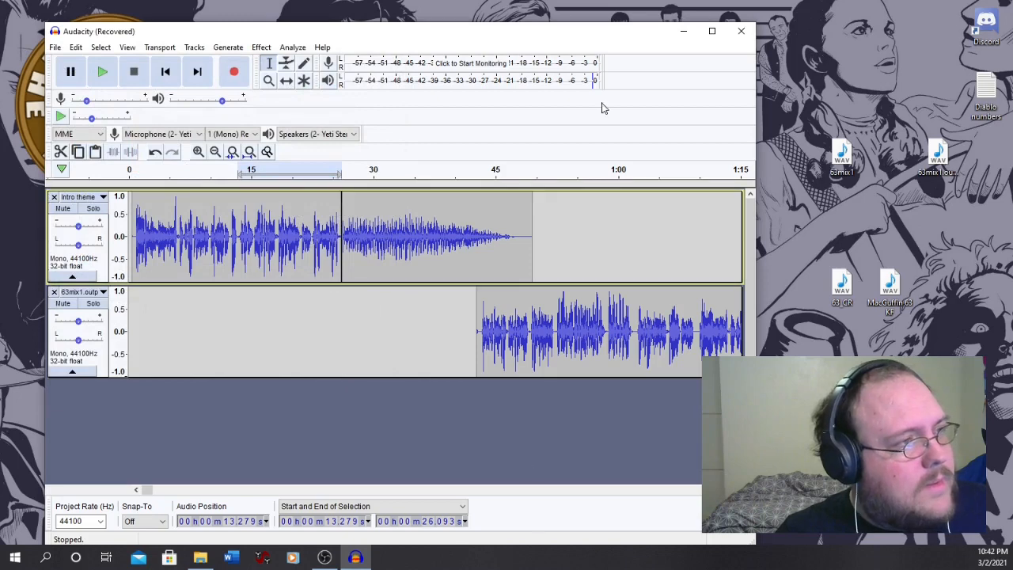
# - Minimise Audacity and regroup the desktop WAV files, placing 63mix1 beside 63mix1.output and 63_CR with MacGuffin 63 KF below them
pyautogui.click(683, 31)
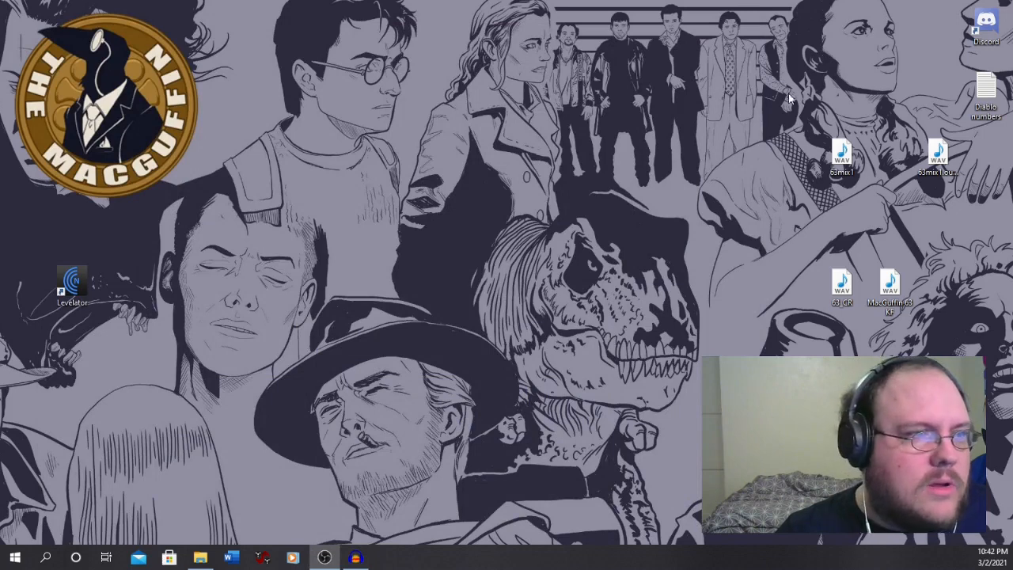
pyautogui.moveTo(842, 155); pyautogui.dragTo(988, 165)
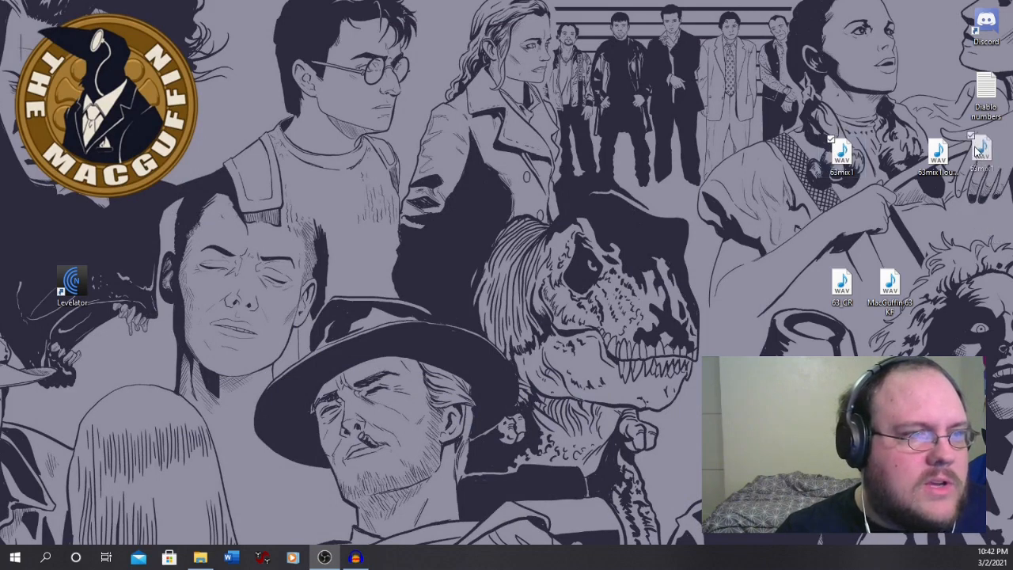
pyautogui.moveTo(816, 251); pyautogui.dragTo(911, 341)
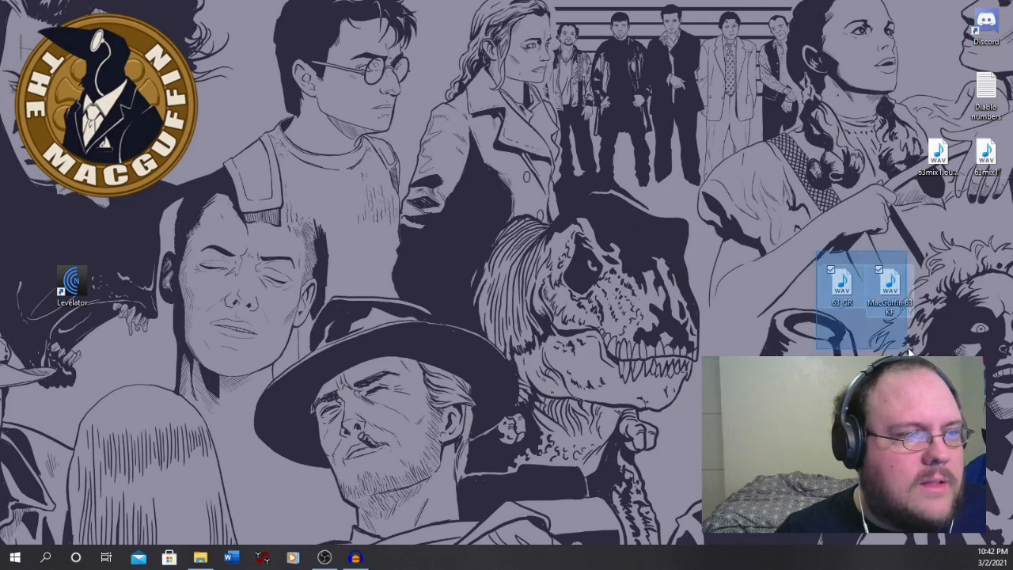
pyautogui.moveTo(887, 294); pyautogui.dragTo(973, 235)
pyautogui.moveTo(973, 235); pyautogui.dragTo(972, 235)
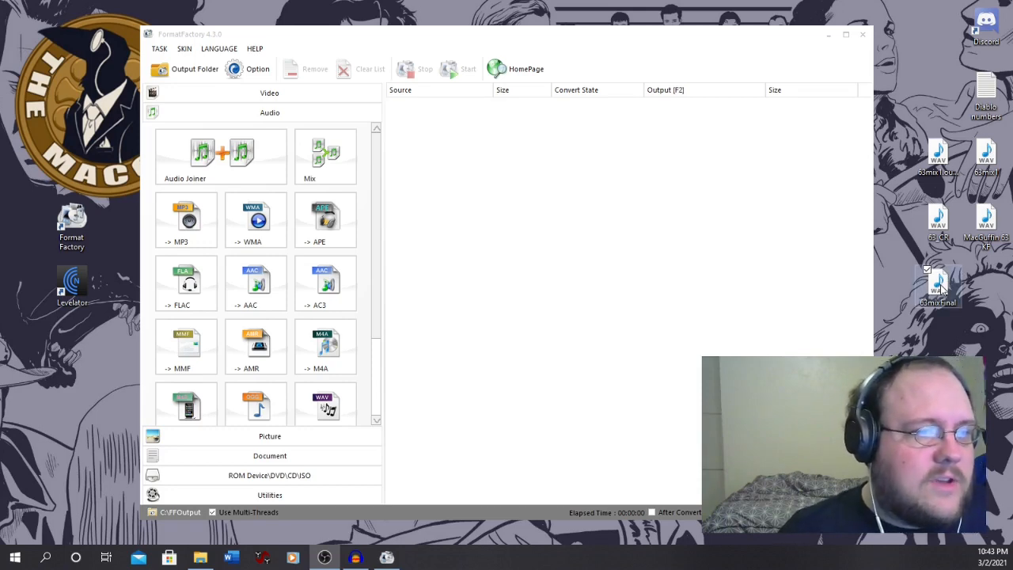
# - Add the desktop file 63mixFinal.wav to the conversion list as an MP3 task that outputs to the source file folder
pyautogui.moveTo(938, 287); pyautogui.dragTo(527, 232)
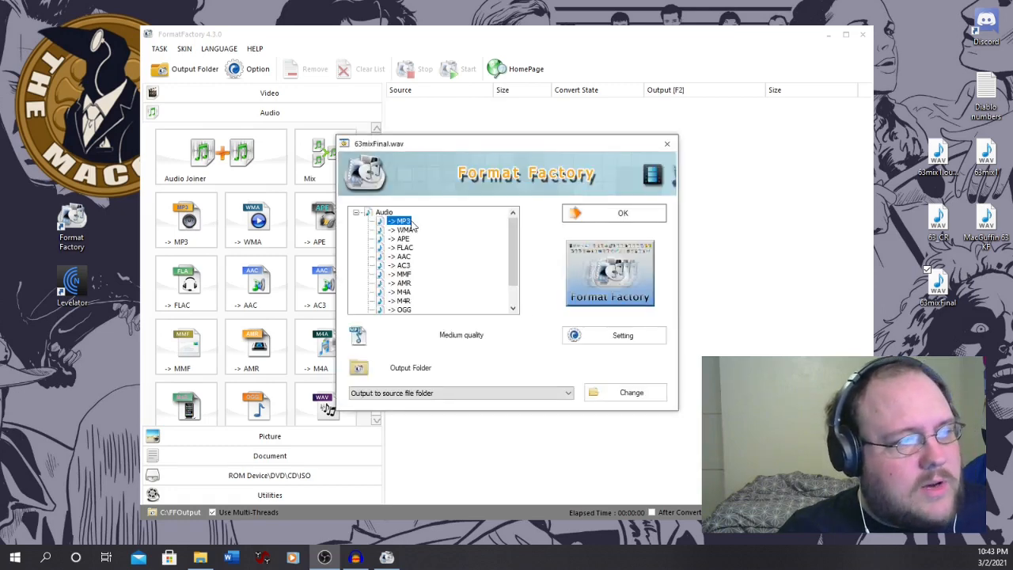
pyautogui.click(607, 218)
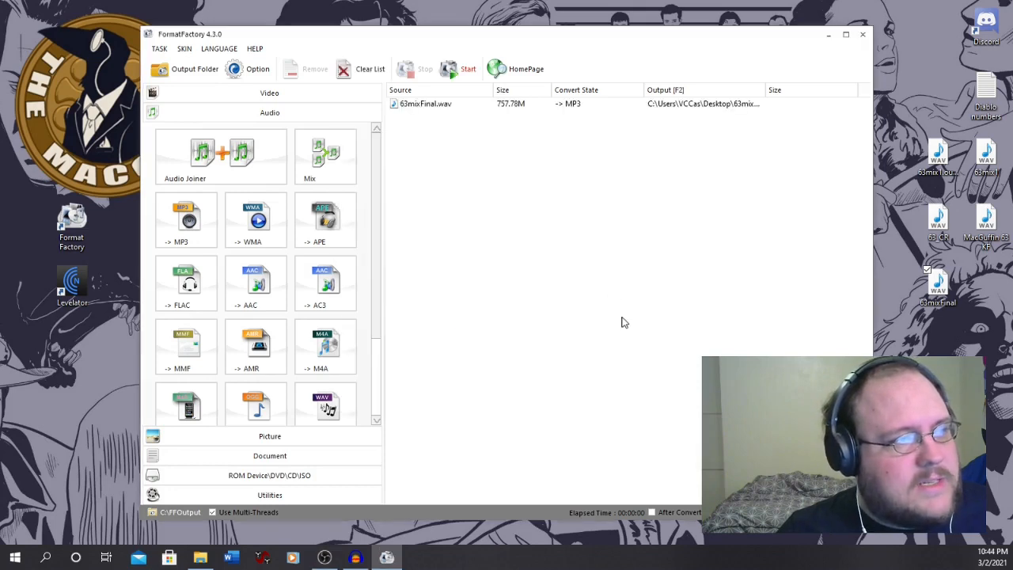
pyautogui.click(435, 106)
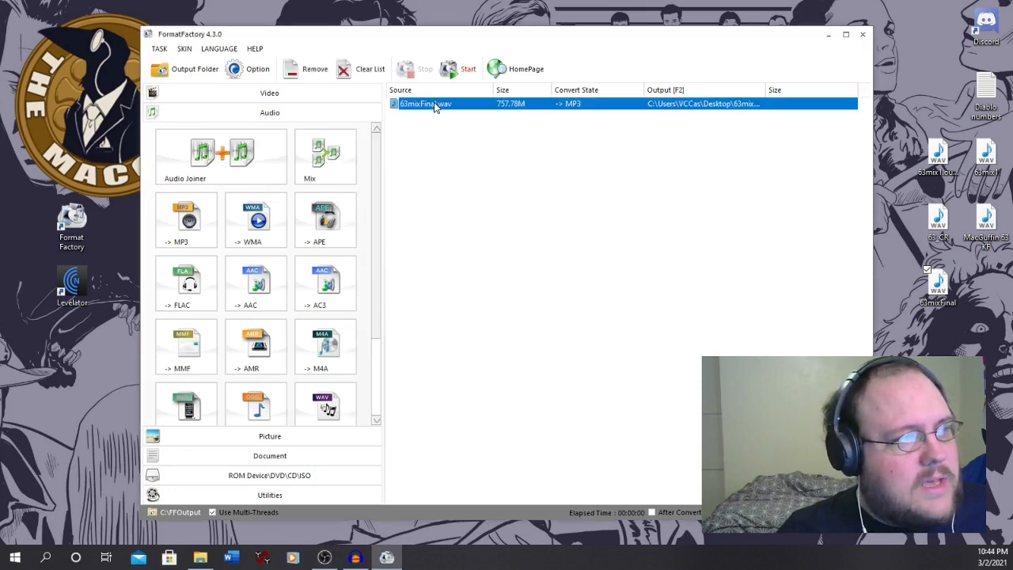
pyautogui.click(584, 151)
# - In the output settings of the 63mixFinal.wav task, choose the Medium quality MP3 profile and accept it
pyautogui.click(561, 106)
pyautogui.rightClick(561, 106)
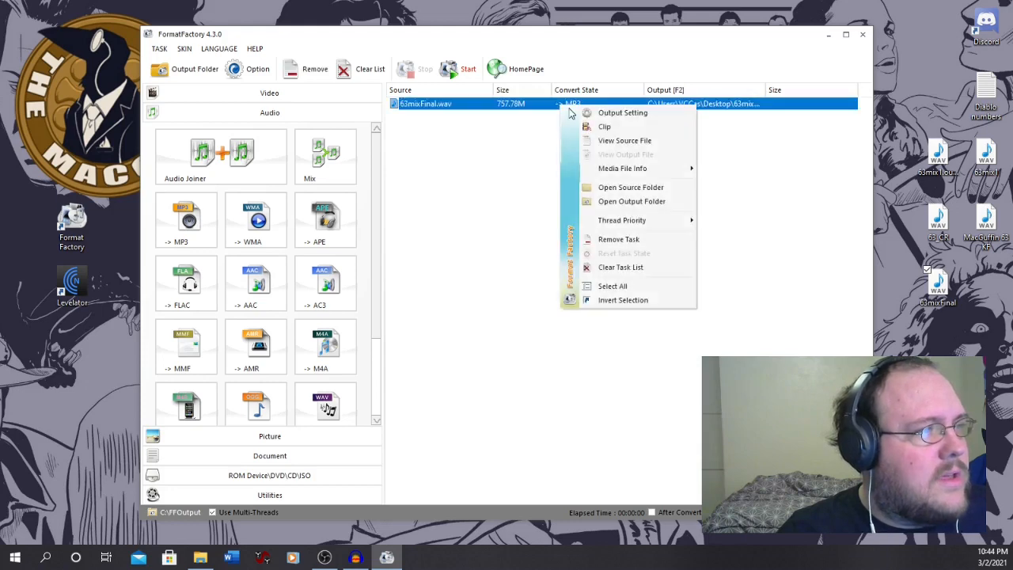
pyautogui.click(620, 116)
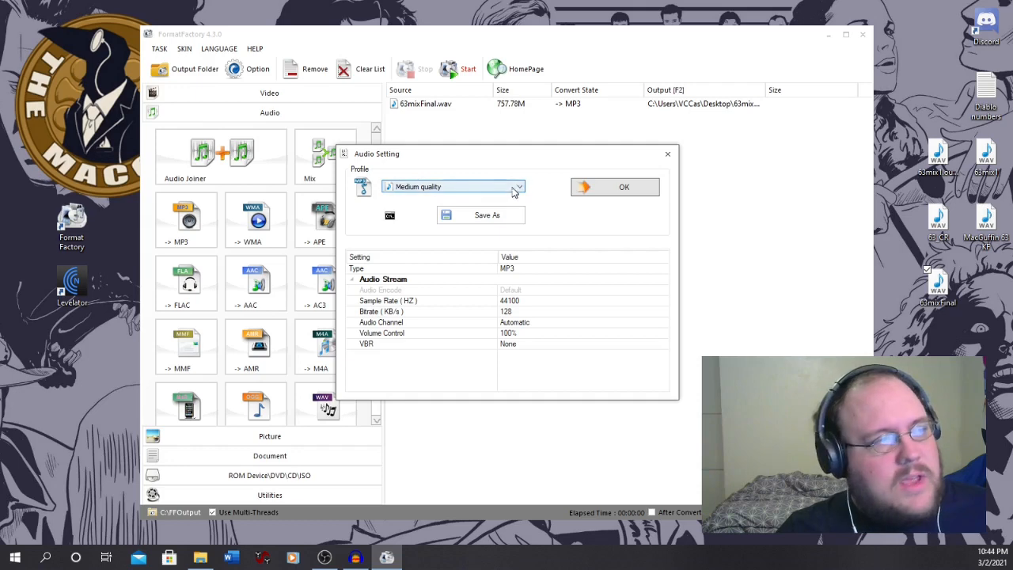
pyautogui.click(514, 191)
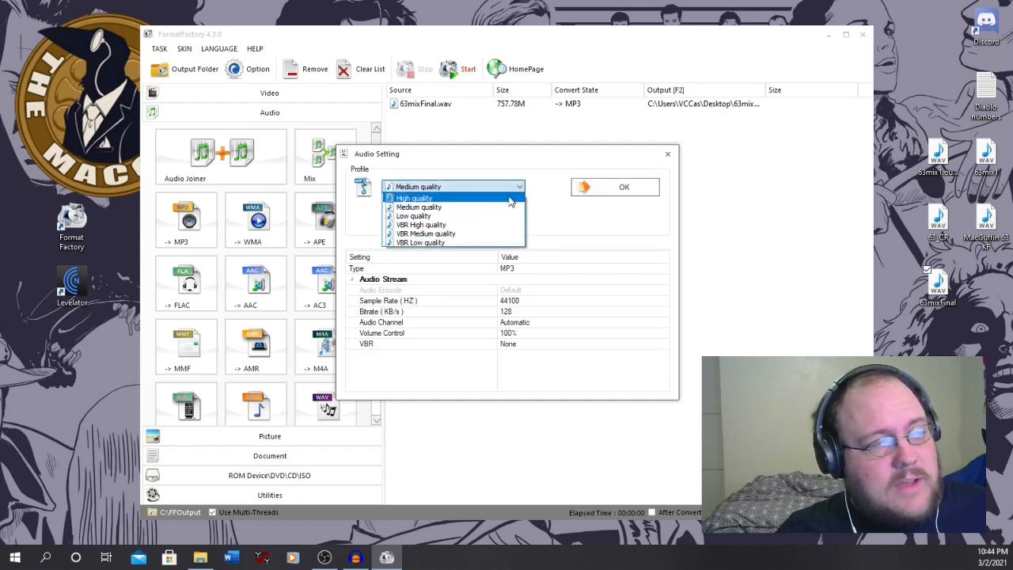
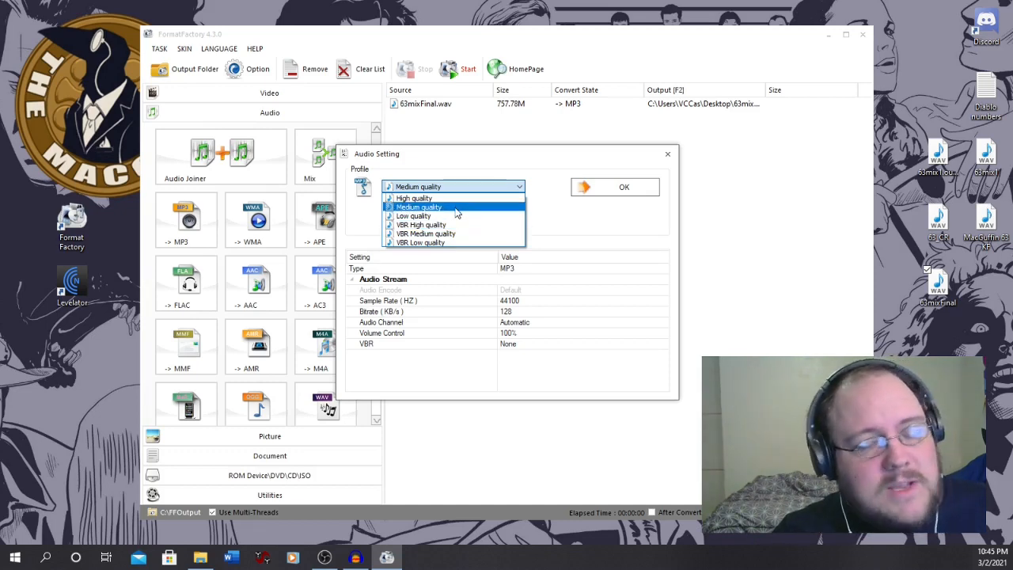
pyautogui.click(457, 209)
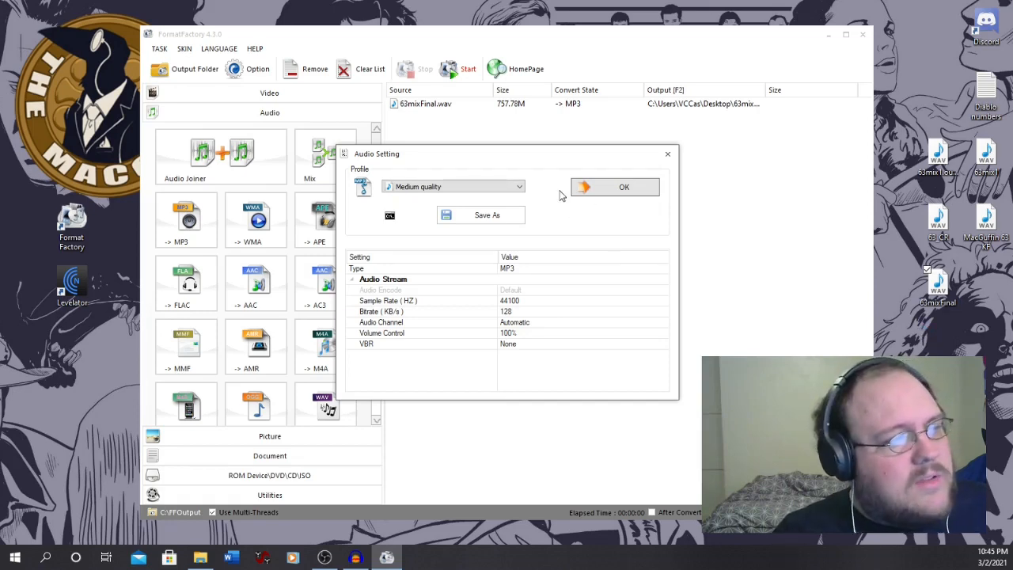
pyautogui.click(620, 188)
pyautogui.click(566, 108)
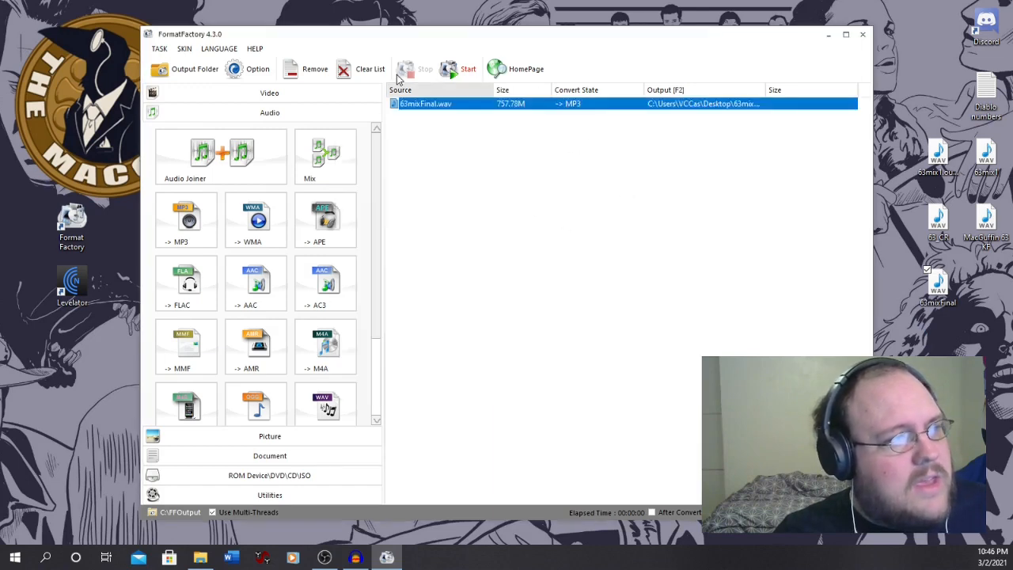
# - Start the MP3 conversion of 63mixFinal.wav and stop it while it is still running
pyautogui.click(461, 70)
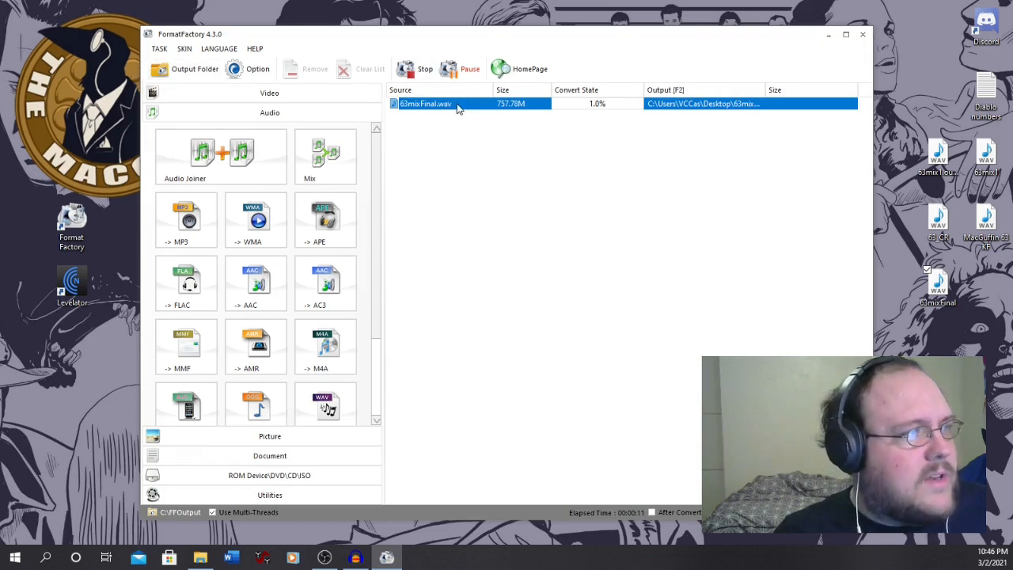
pyautogui.click(420, 69)
pyautogui.click(612, 317)
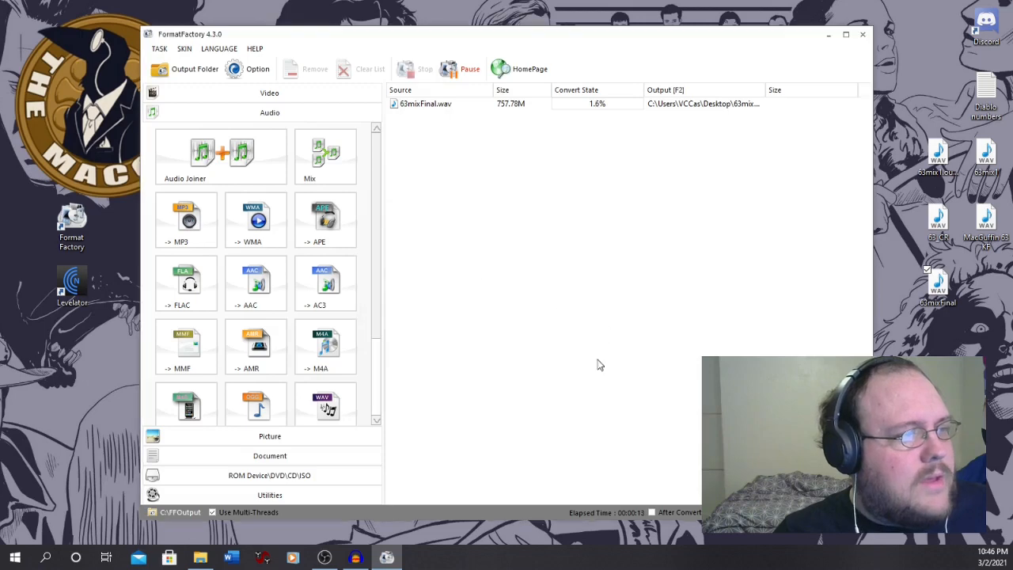
# - Remove the stopped 63mixFinal.wav task from the conversion list and minimise Format Factory
pyautogui.click(561, 108)
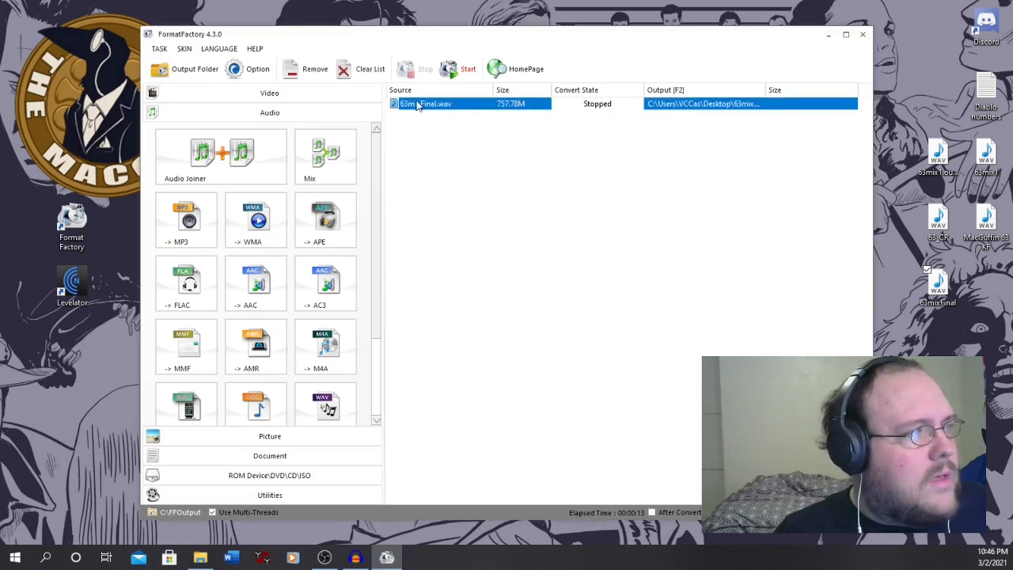
pyautogui.click(315, 72)
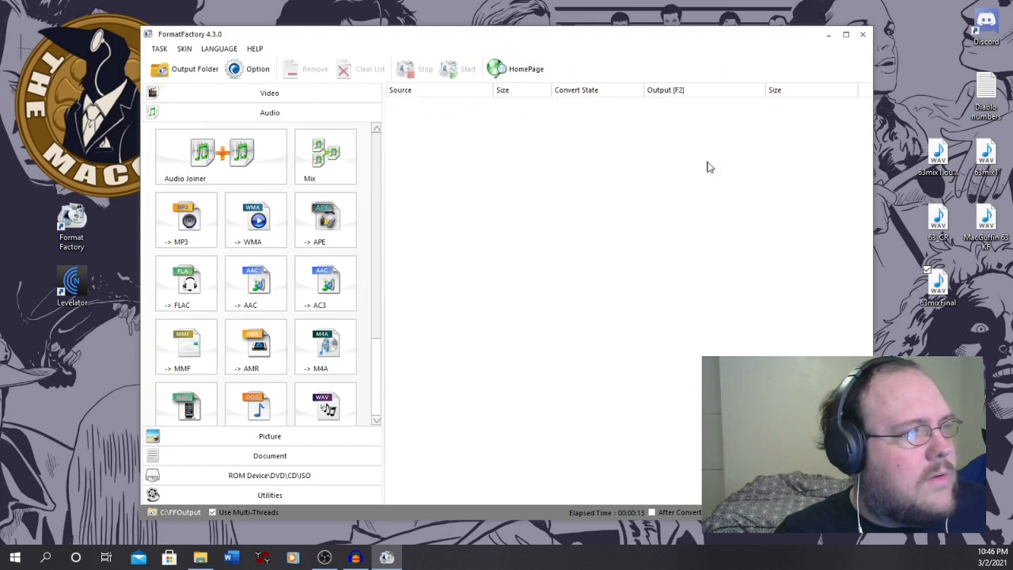
pyautogui.click(829, 35)
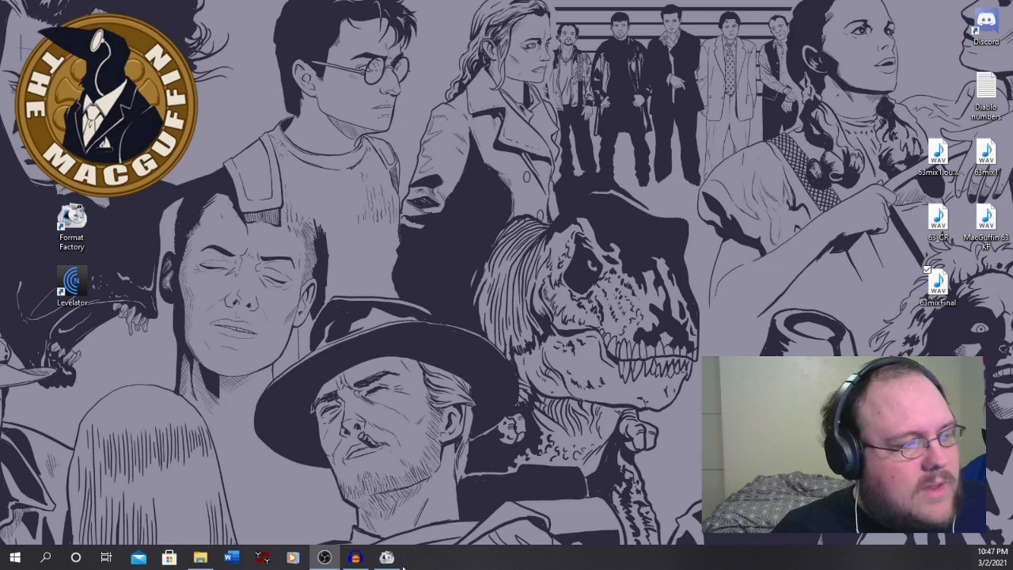
pyautogui.moveTo(377, 558)
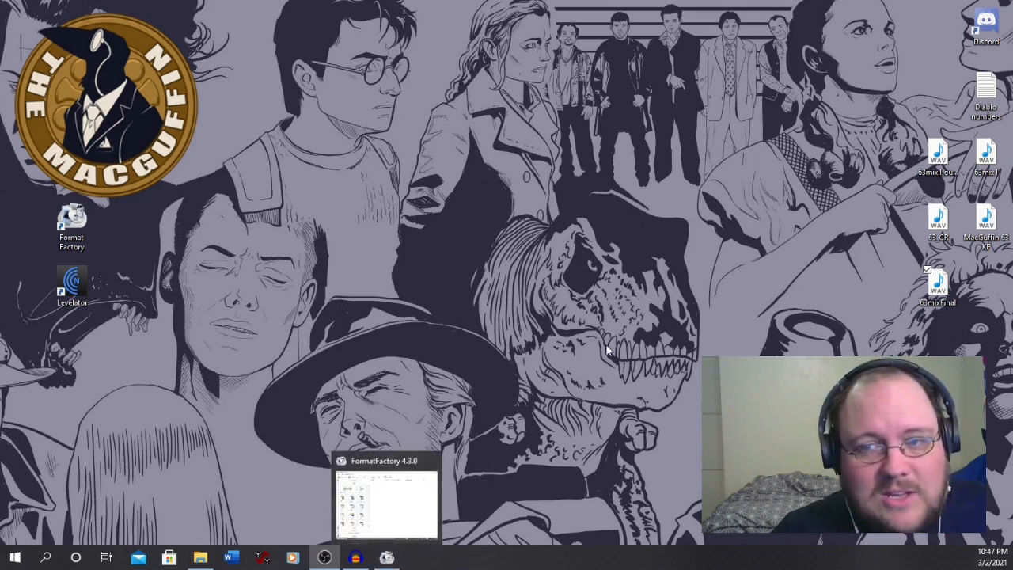